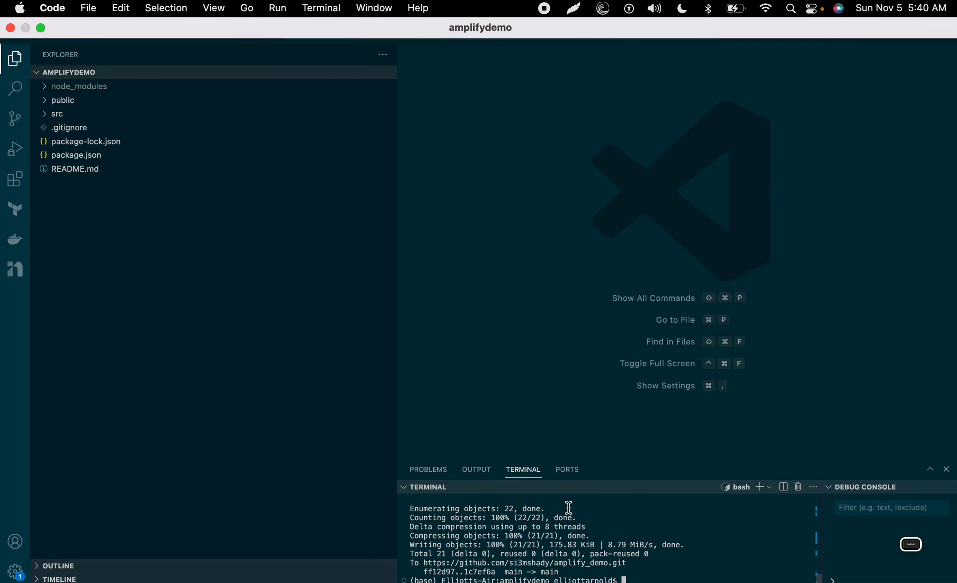
pyautogui.moveTo(396, 288); pyautogui.dragTo(180, 305)
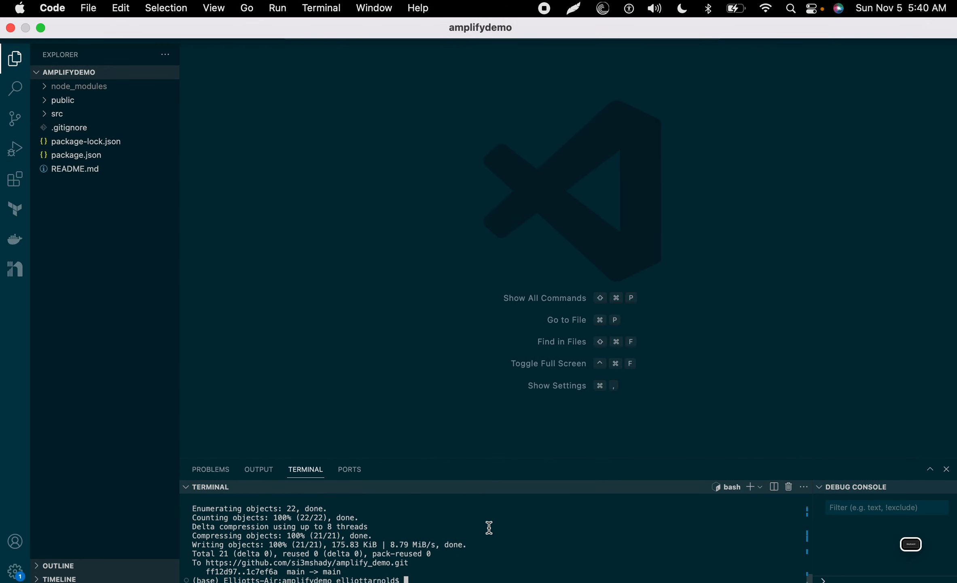
pyautogui.write('npm install -g @aws-amplify/cli')
pyautogui.press('Return')
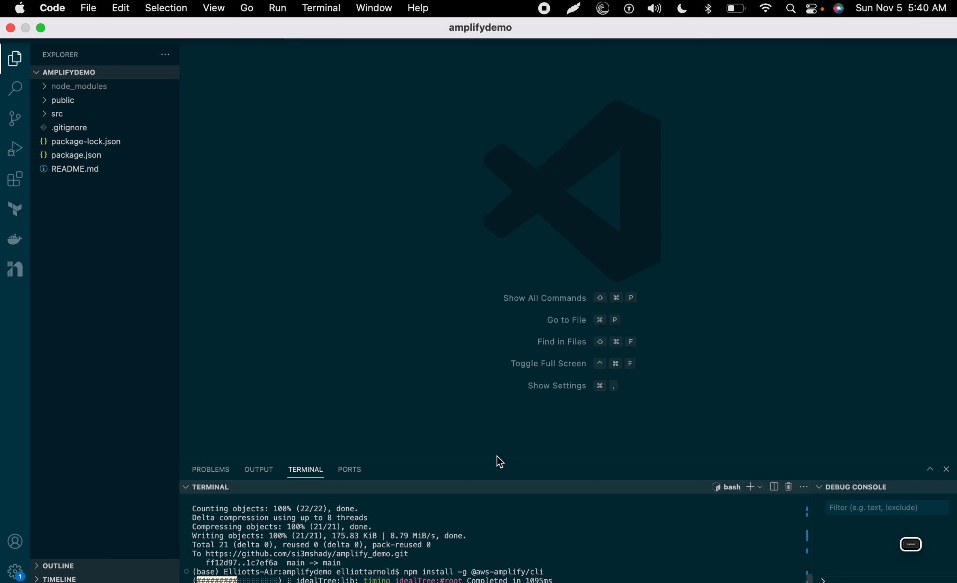
# Step: Enlarge the terminal panel, then show the Gamma 'amplify configure' slide in Chrome
pyautogui.moveTo(499, 457); pyautogui.dragTo(488, 353)
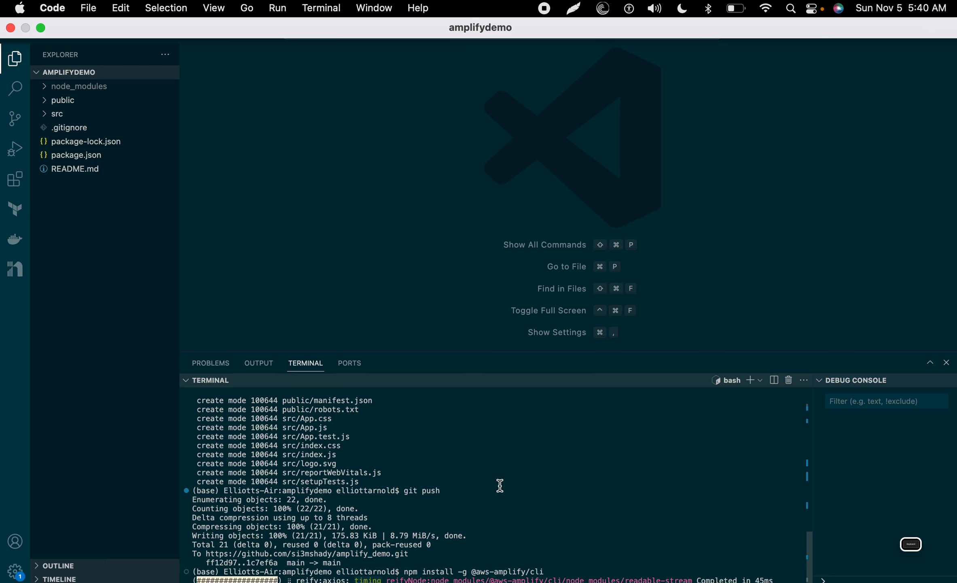
pyautogui.press('super+Tab')
pyautogui.click(24, 283)
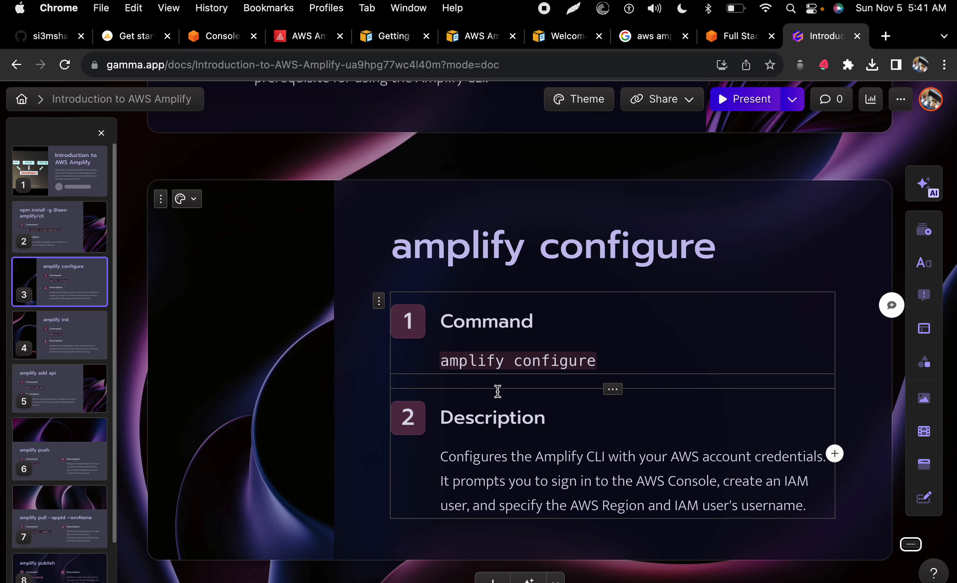
# Step: Copy 'amplify configure' from the slide into the terminal and widen the editor window out of full screen
pyautogui.rightClick(502, 360)
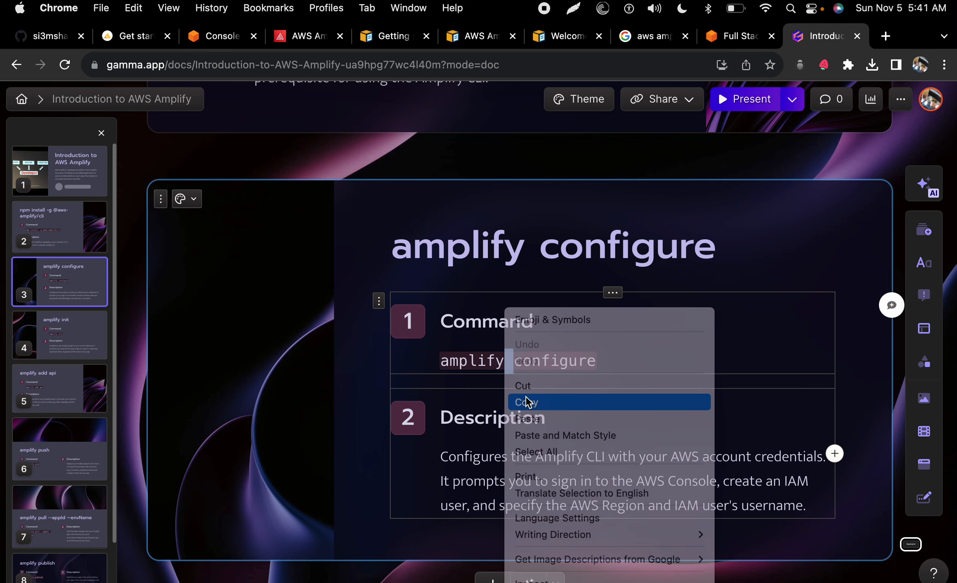
pyautogui.click(526, 402)
pyautogui.hotkey('ctrl', 'Right')
pyautogui.press('super+v')
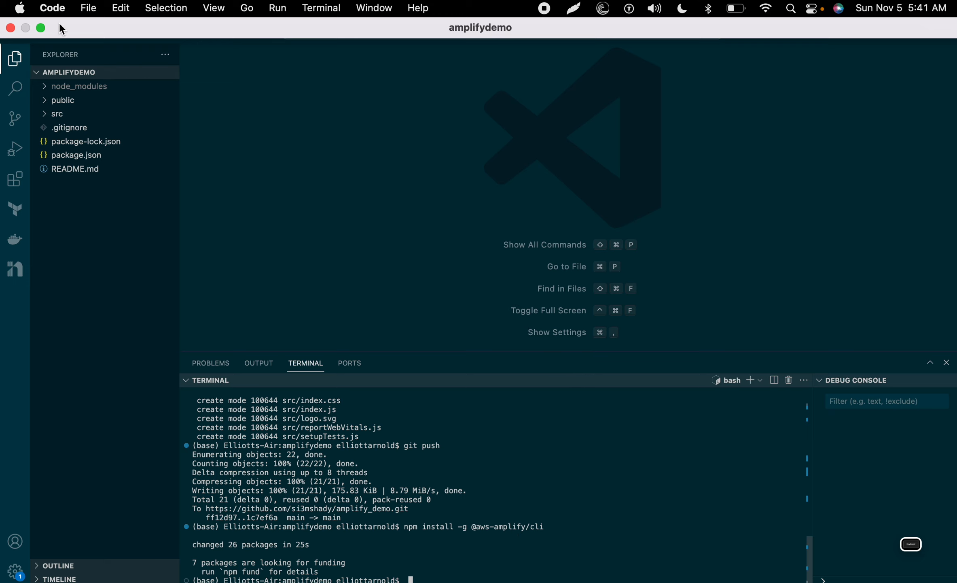
pyautogui.click(41, 28)
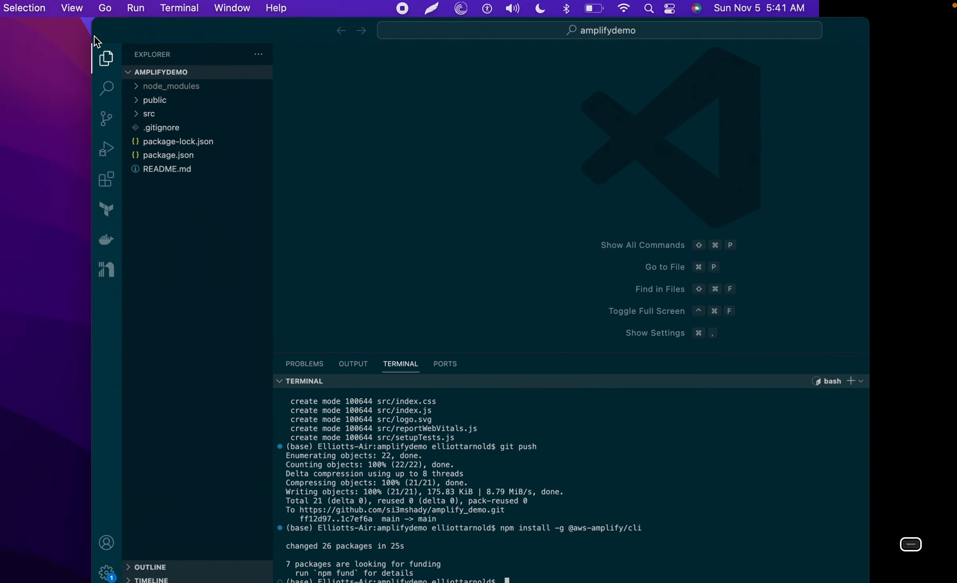
pyautogui.moveTo(95, 24); pyautogui.dragTo(1, 25)
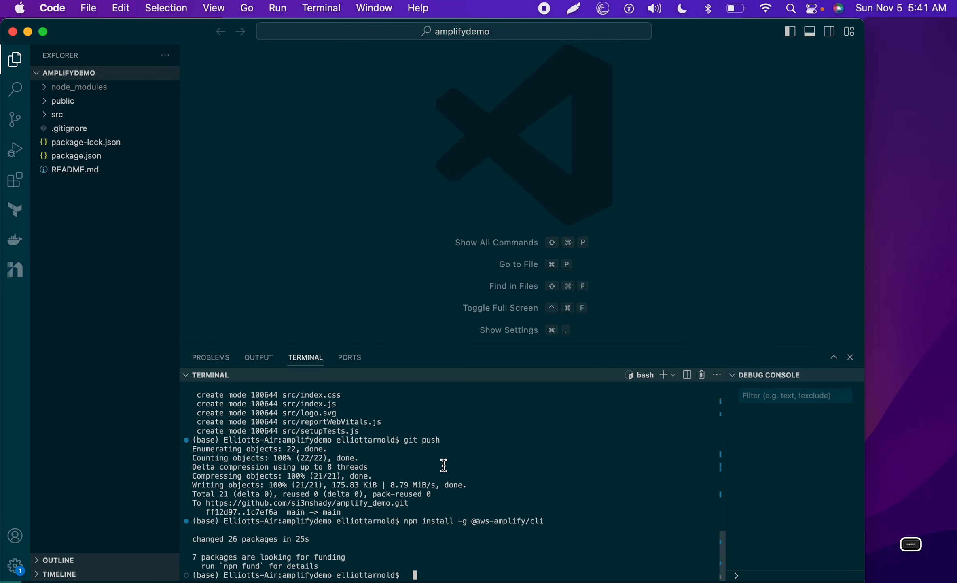
# Step: Reselect and copy 'amplify configure' from the slide, then run it in the VS Code terminal
pyautogui.hotkey('ctrl', 'Right')
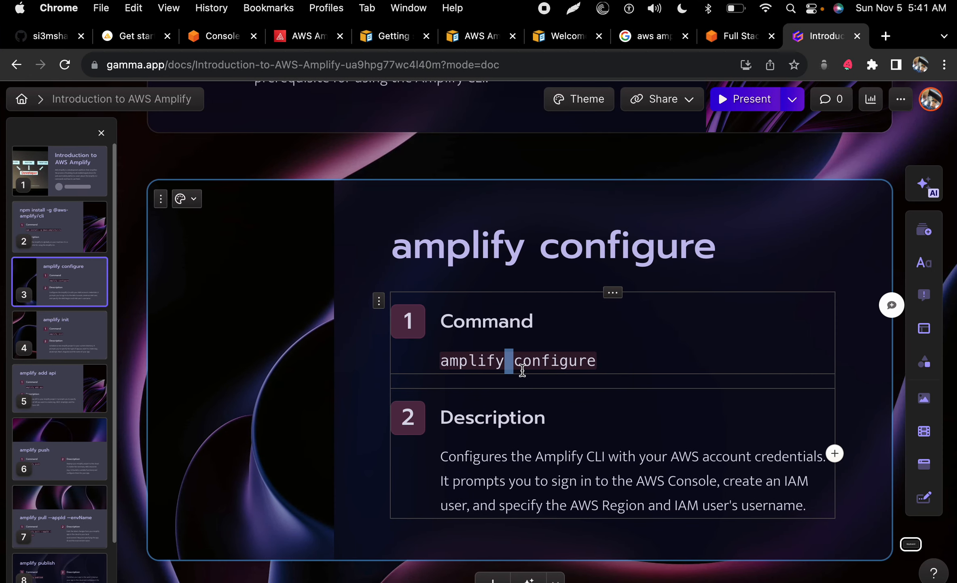
pyautogui.click(586, 369)
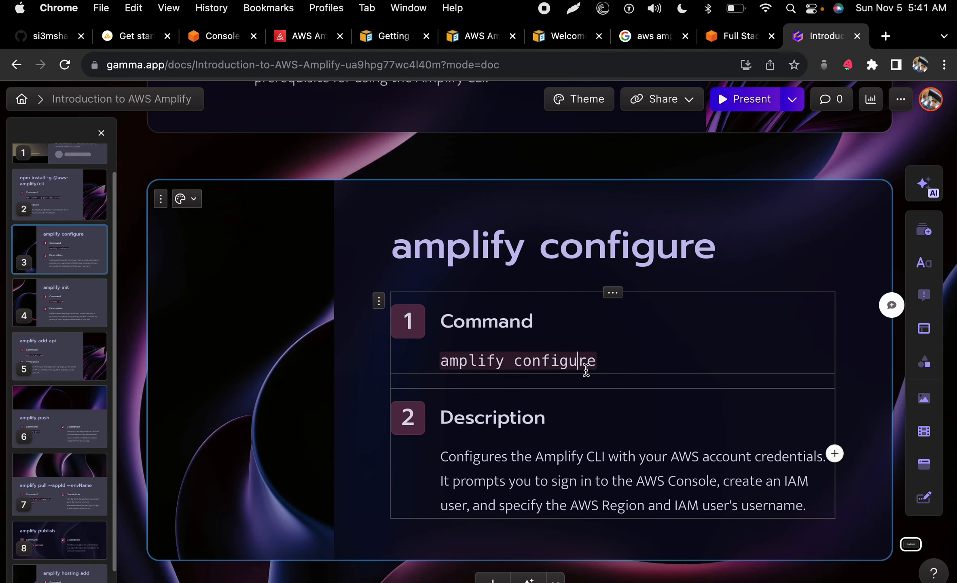
pyautogui.moveTo(606, 368); pyautogui.dragTo(416, 358)
pyautogui.rightClick(471, 360)
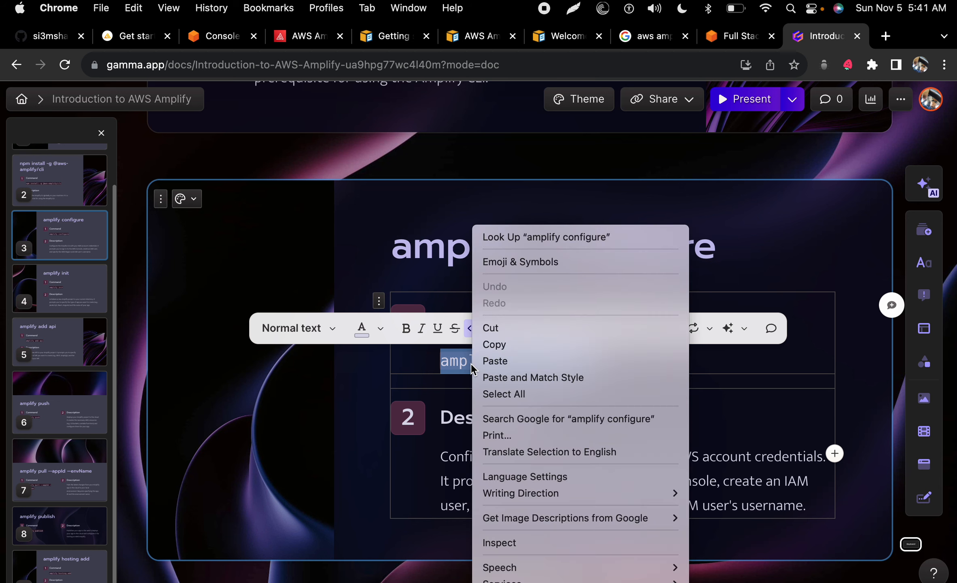
pyautogui.click(500, 344)
pyautogui.hotkey('ctrl', 'Left')
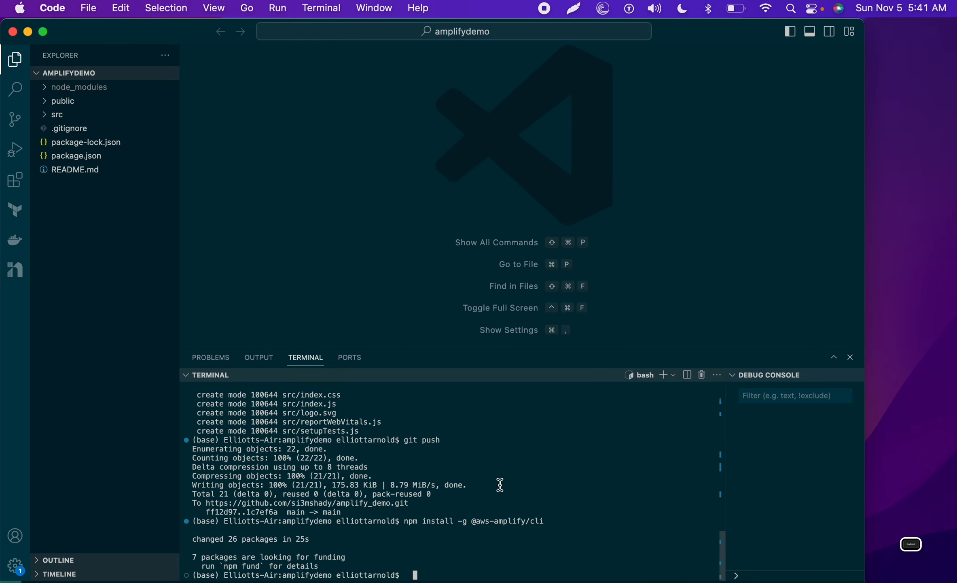
pyautogui.press('super+v')
pyautogui.press('Return')
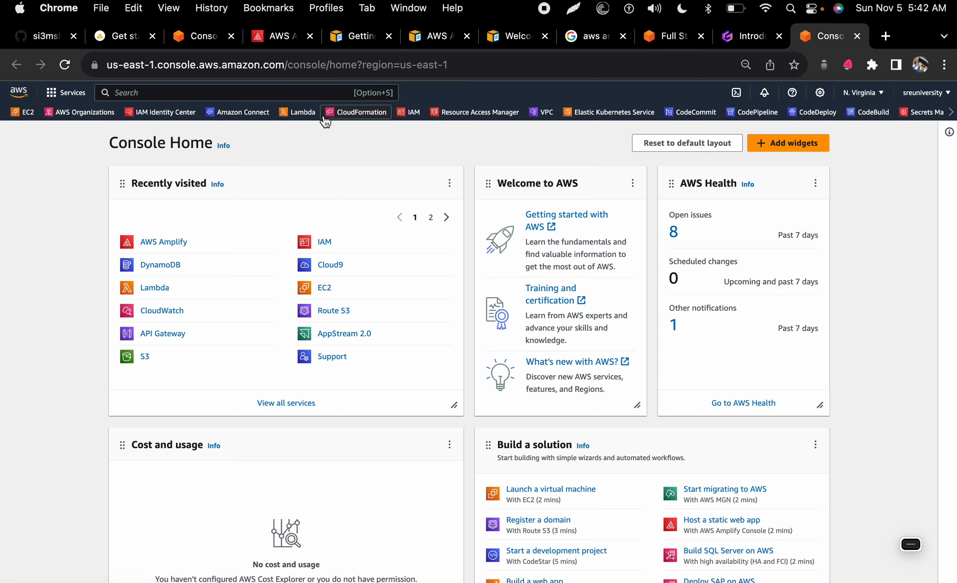
# Step: Open the IAM console, then pass amplify configure's sign-in prompt and accept region us-east-1
pyautogui.click(411, 113)
pyautogui.hotkey('ctrl', 'Left')
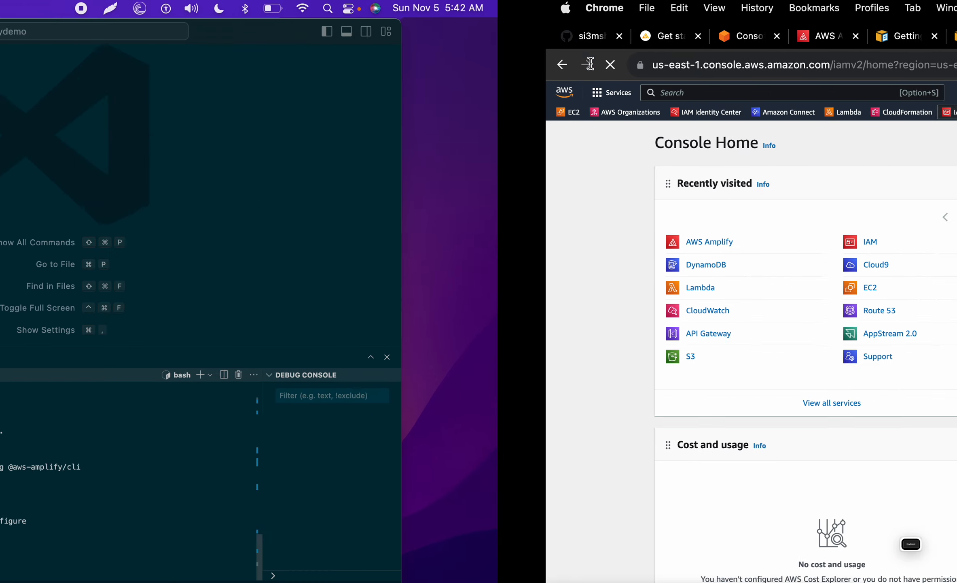
pyautogui.press('Return')
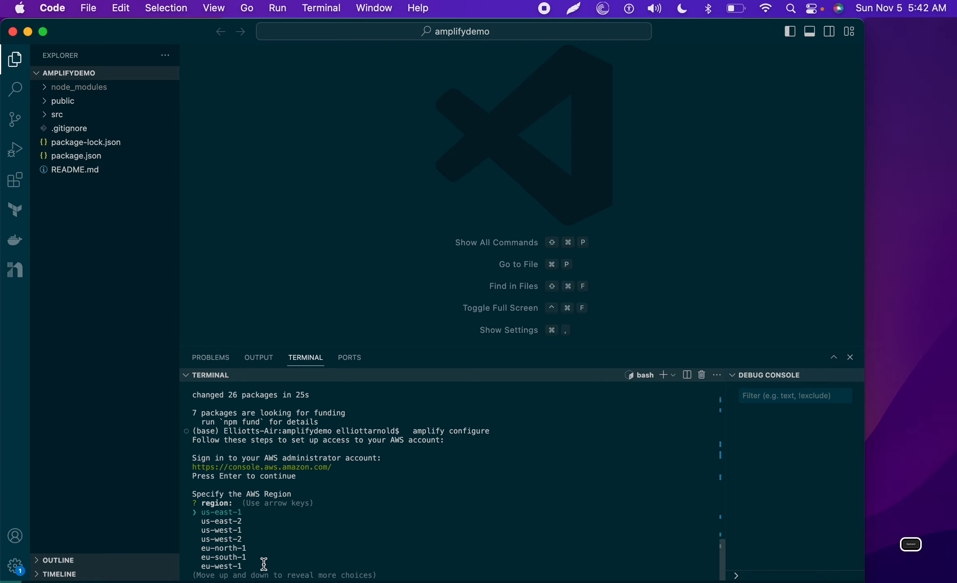
pyautogui.press('Return')
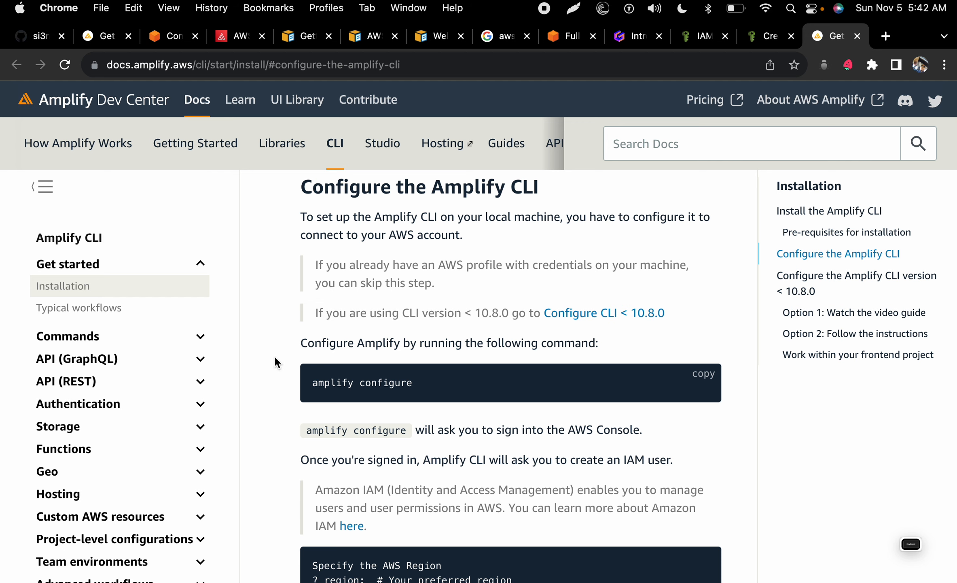
# Step: Read the IAM user creation instructions in the Configure the Amplify CLI docs and check the terminal prompt
pyautogui.scroll(-6, 287, 400)
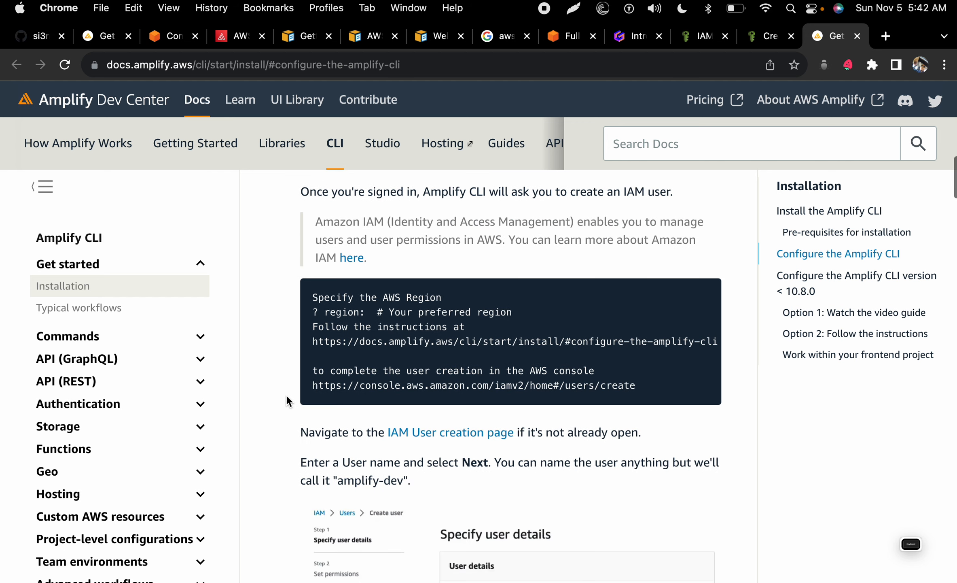
pyautogui.scroll(3, 287, 399)
pyautogui.scroll(-2, 286, 396)
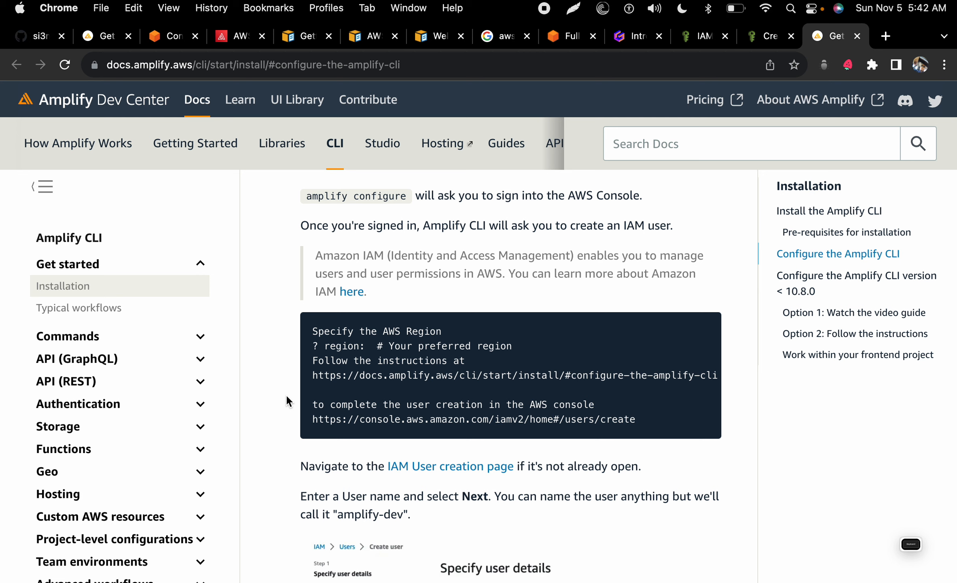
pyautogui.scroll(-2, 286, 397)
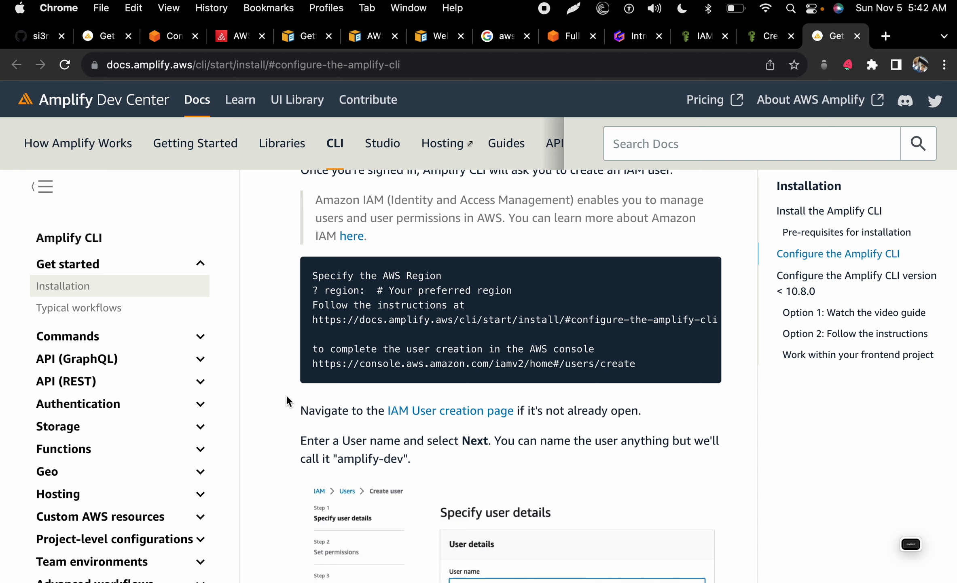
pyautogui.press('super+Tab')
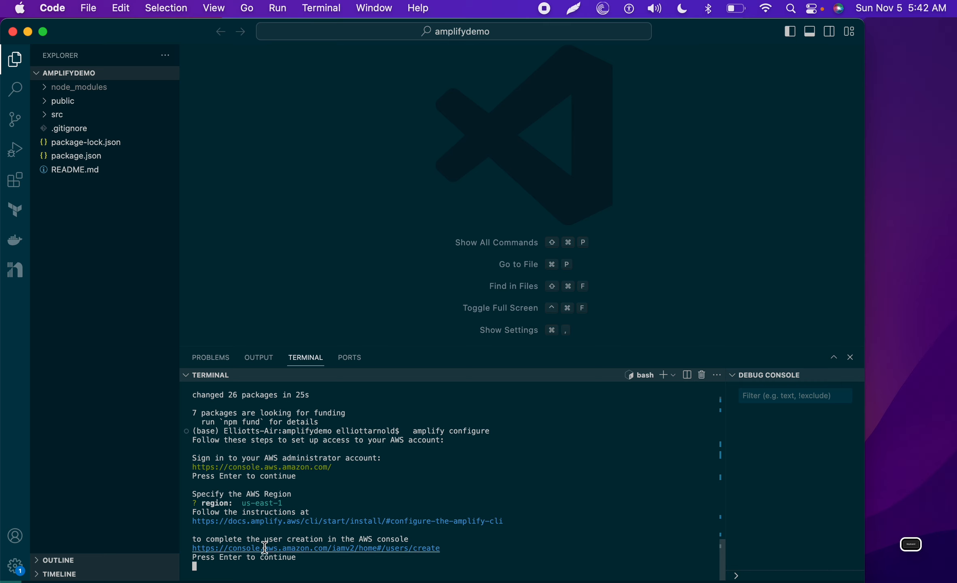
pyautogui.press('super+Tab')
# Step: Read the permission steps in the docs and bring up the IAM Create user page
pyautogui.scroll(-1, 557, 463)
pyautogui.scroll(2, 557, 462)
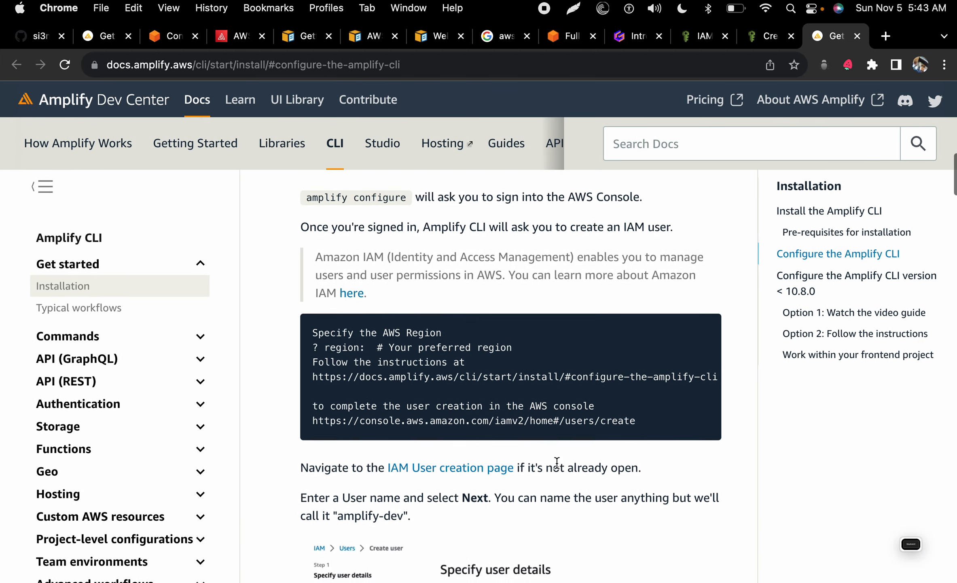
pyautogui.scroll(-10, 556, 463)
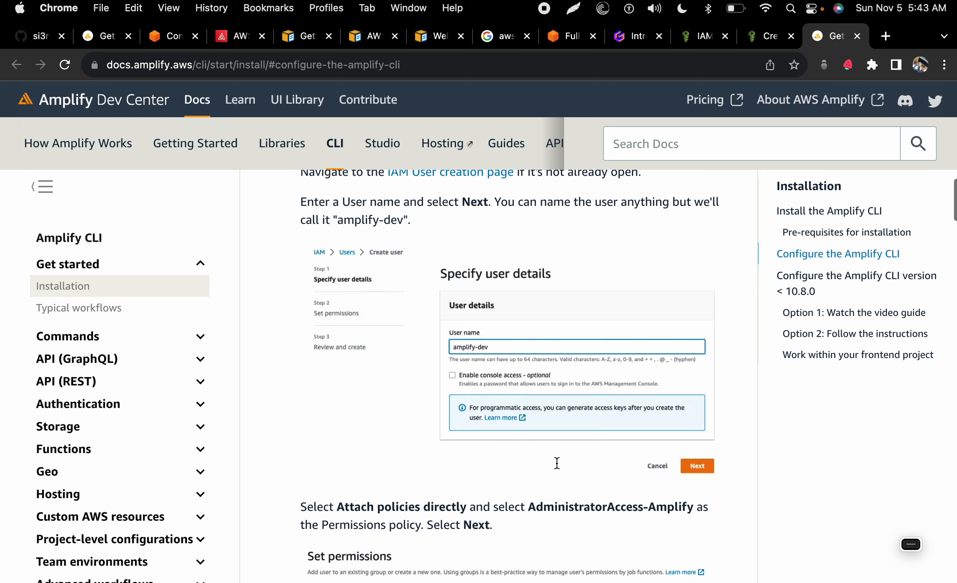
pyautogui.scroll(-5, 556, 462)
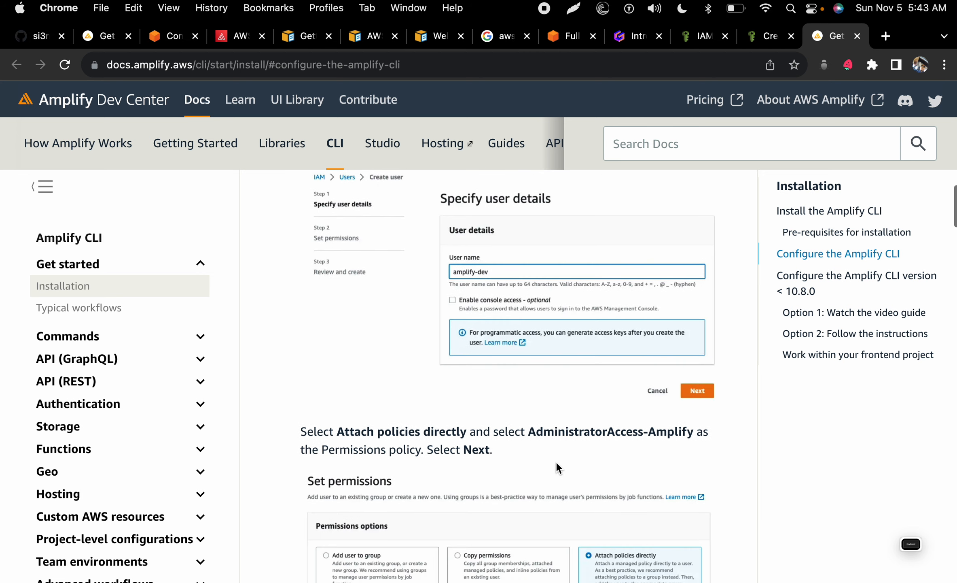
pyautogui.scroll(-5, 555, 461)
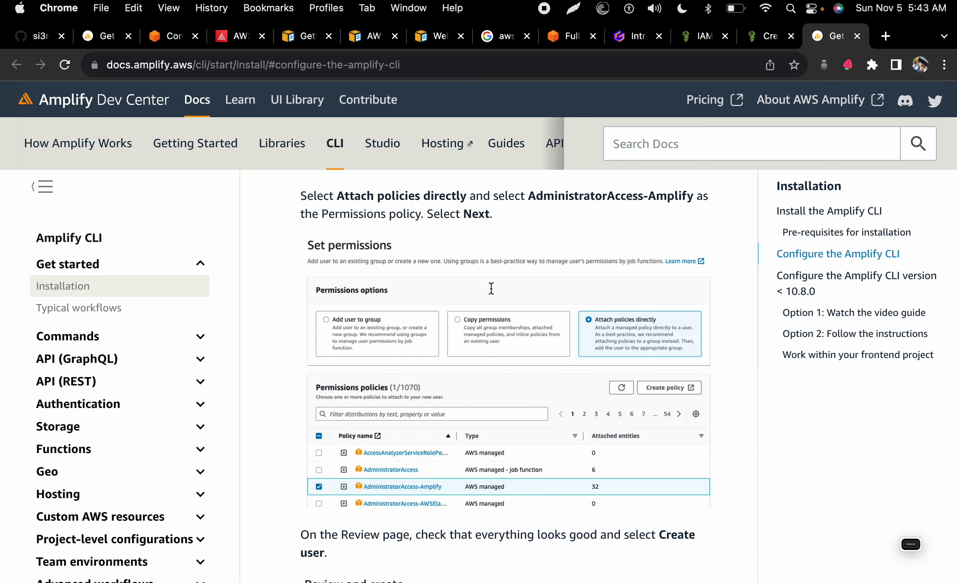
pyautogui.click(764, 35)
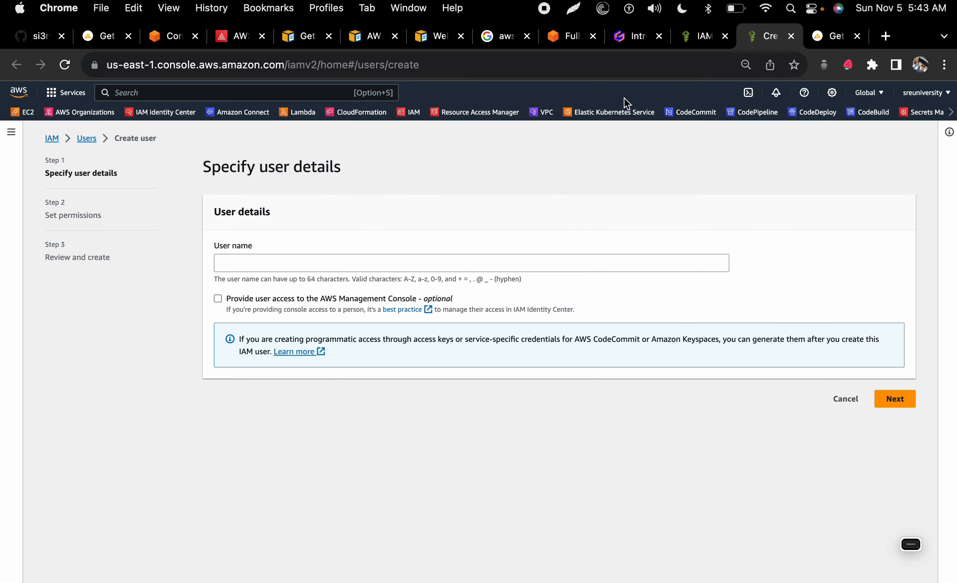
# Step: Name the new IAM user 'amp' and continue to the Set permissions step
pyautogui.click(441, 270)
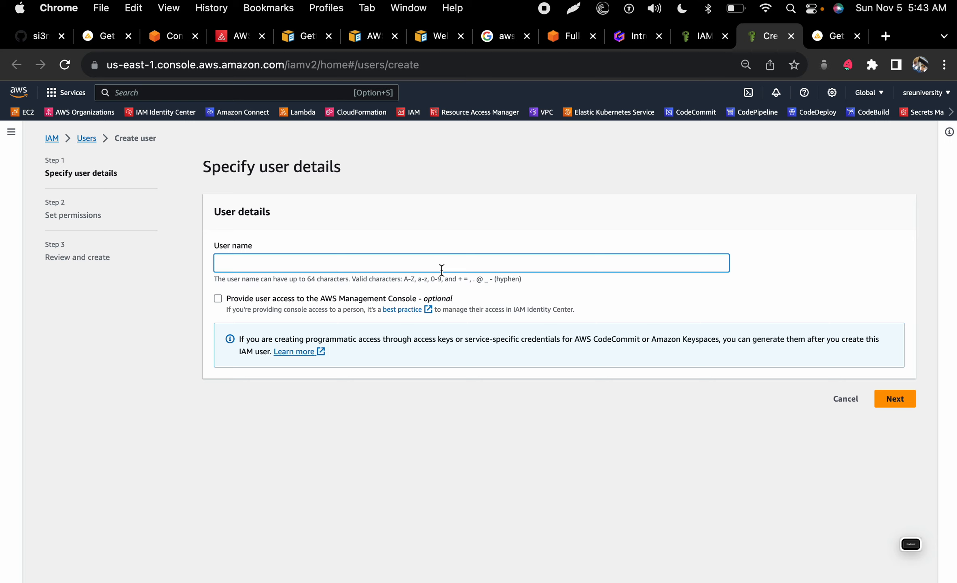
pyautogui.write('amp')
pyautogui.click(909, 401)
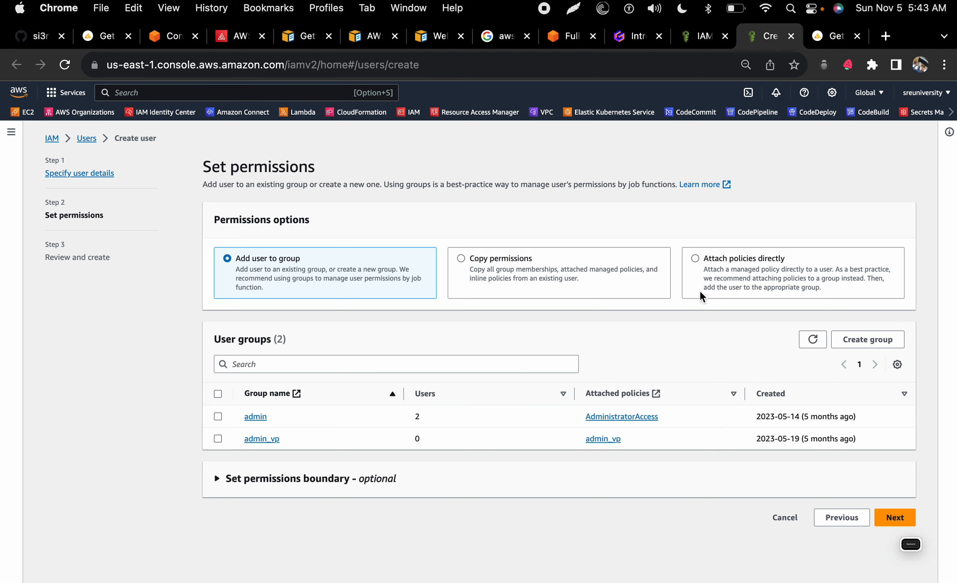
# Step: Choose to attach policies directly, checking the Amplify CLI docs for guidance
pyautogui.click(703, 268)
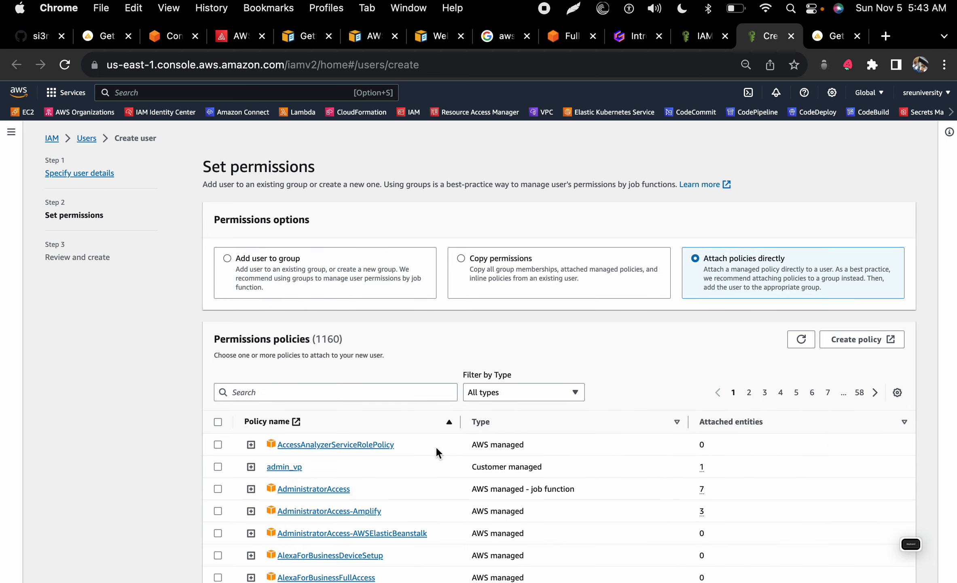
pyautogui.click(831, 36)
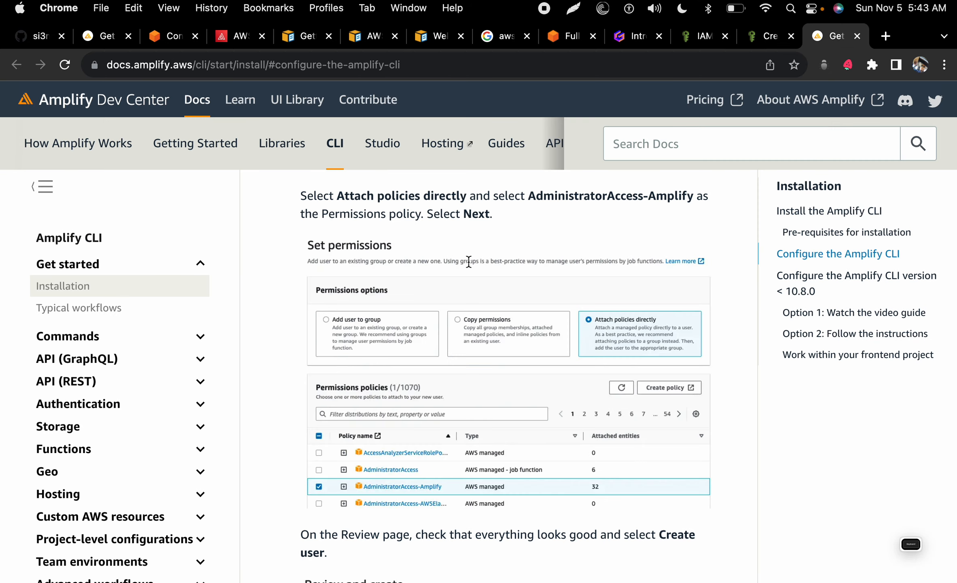
pyautogui.scroll(-2, 310, 463)
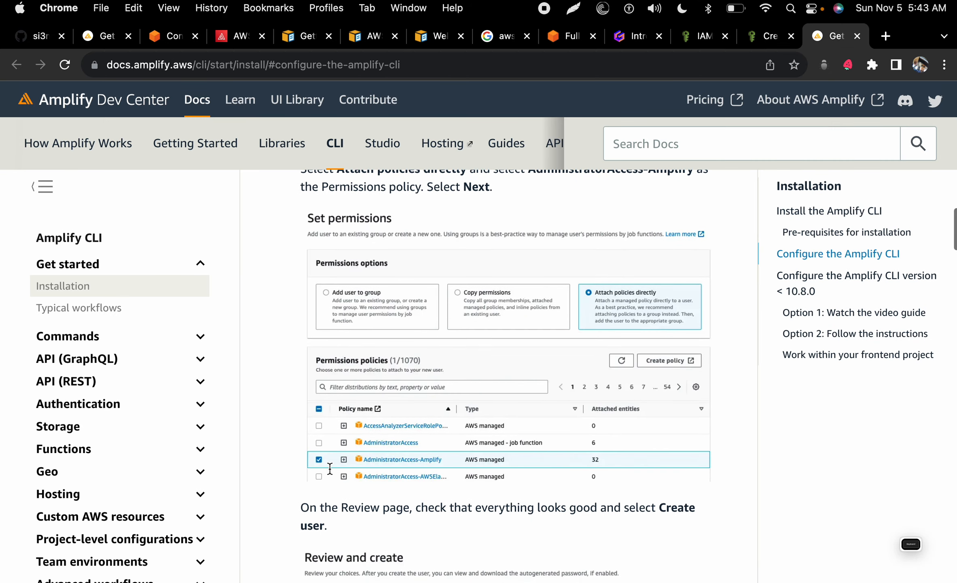
pyautogui.click(763, 38)
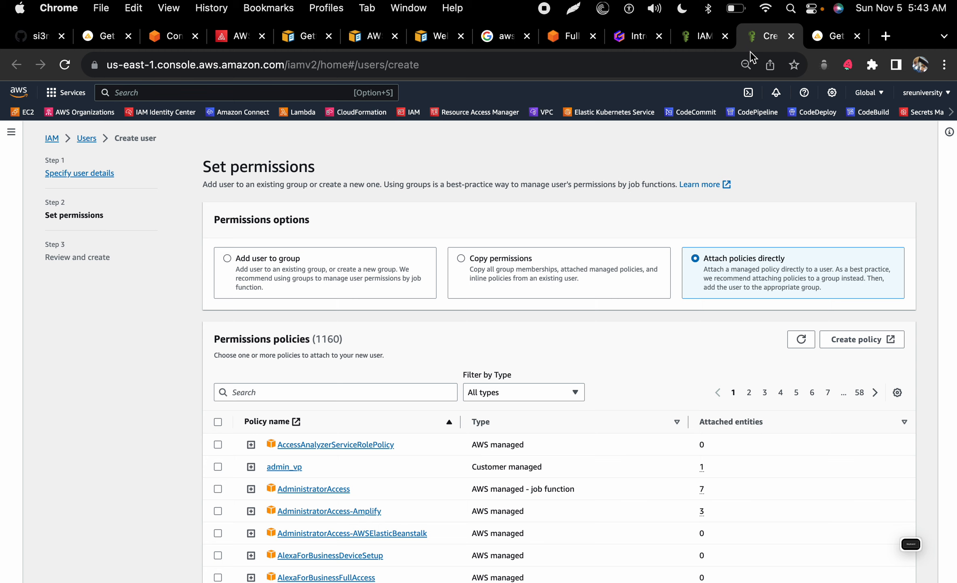
# Step: Search policies for 'admi' and tick AdministratorAccess-Amplify for the new user
pyautogui.click(400, 396)
pyautogui.write('ad')
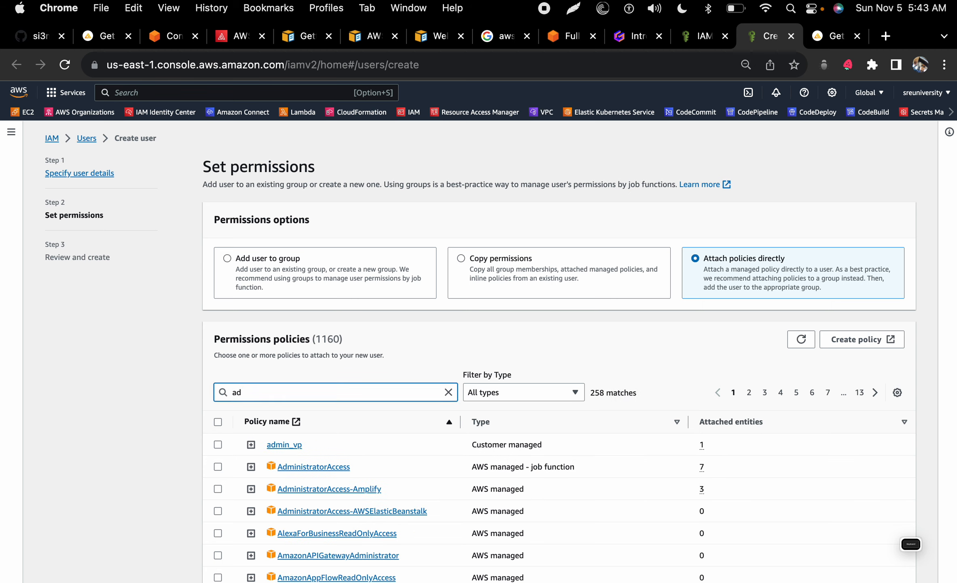
pyautogui.write('mi')
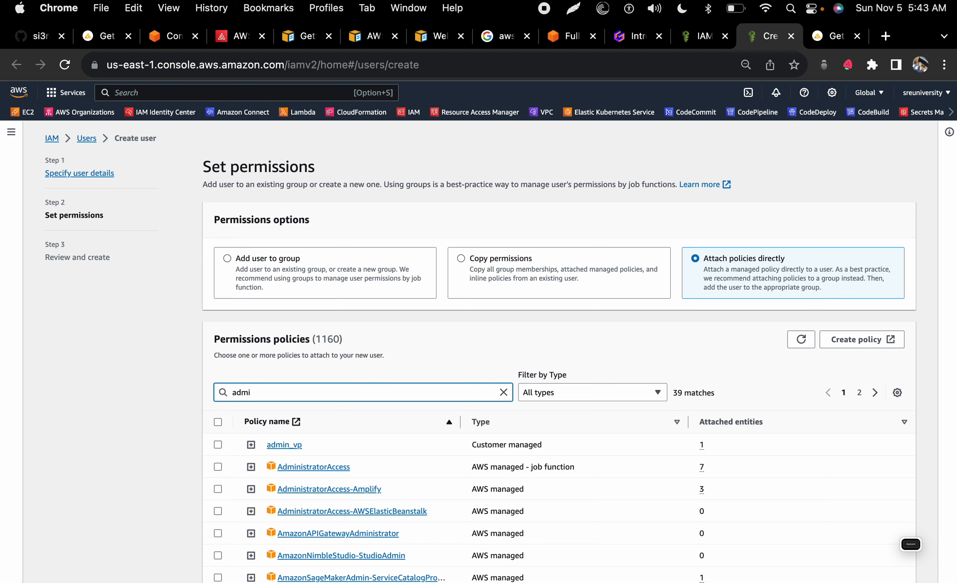
pyautogui.scroll(-3, 336, 522)
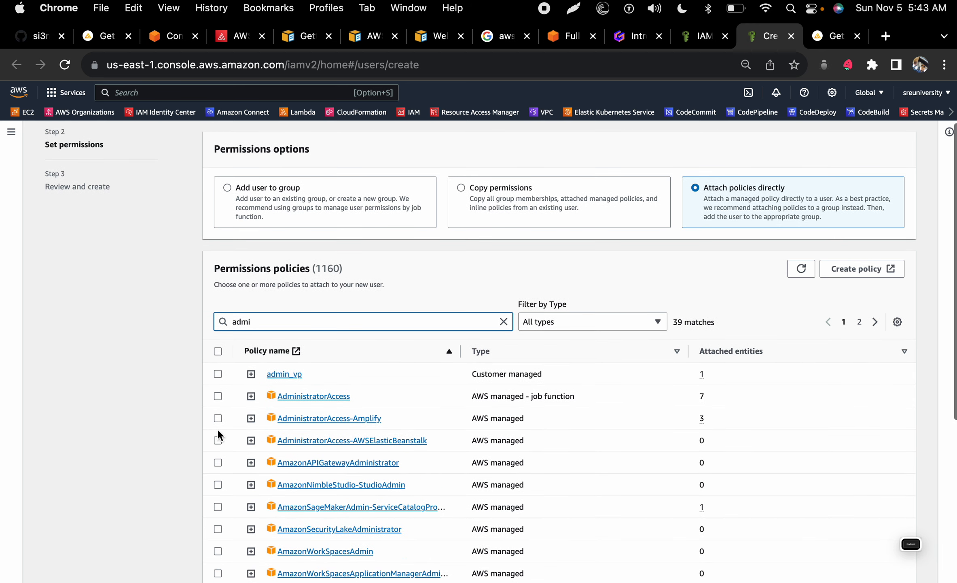
pyautogui.click(218, 418)
pyautogui.scroll(-2, 552, 448)
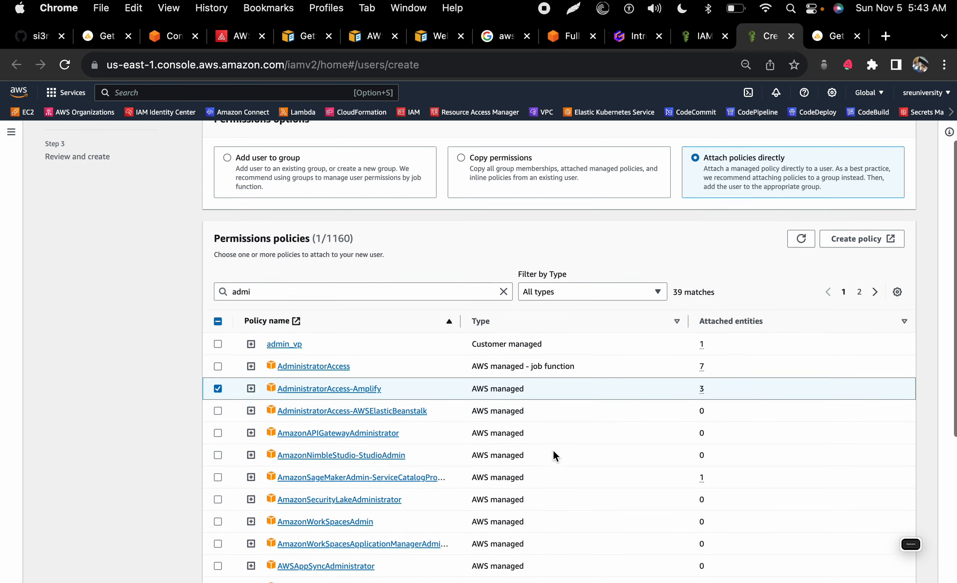
pyautogui.scroll(-3, 552, 449)
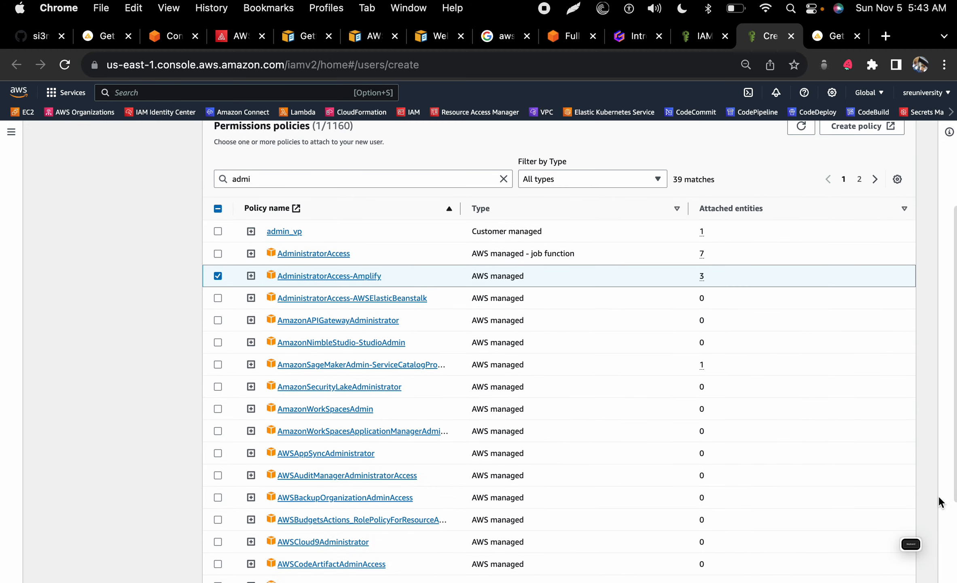
pyautogui.scroll(-5, 955, 506)
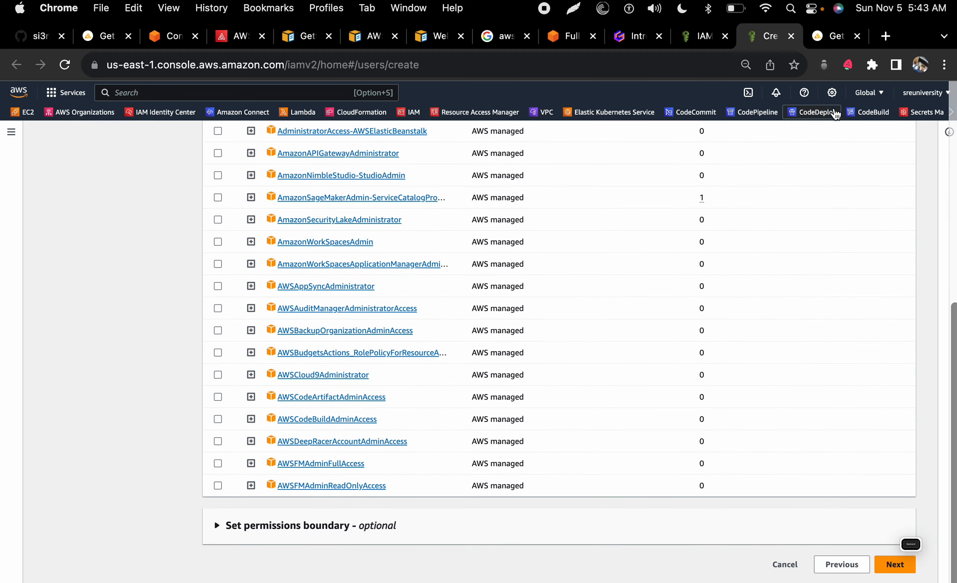
pyautogui.click(828, 37)
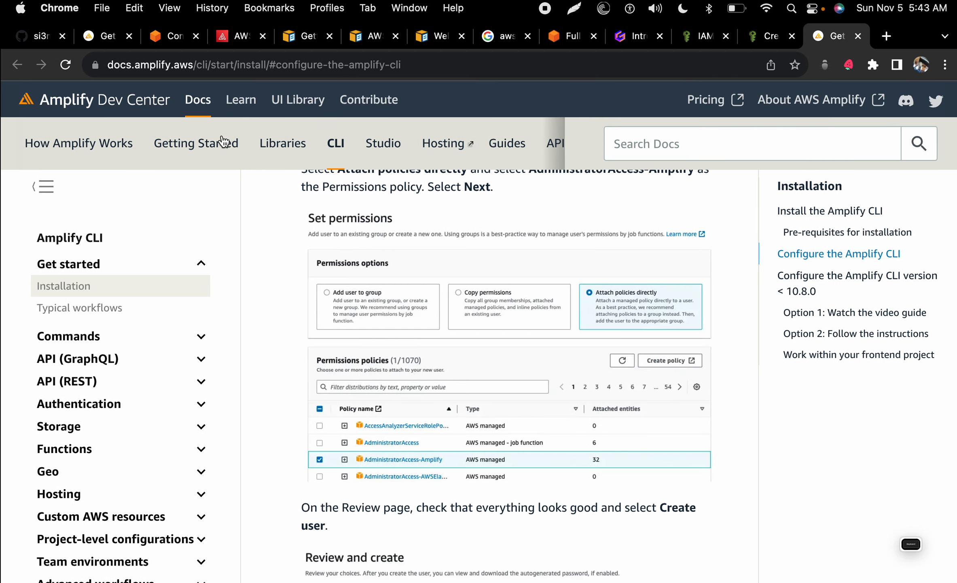
# Step: Check the terminal, then scroll the Configure the Amplify CLI docs to the Review and Security credentials steps
pyautogui.hotkey('ctrl', 'Left')
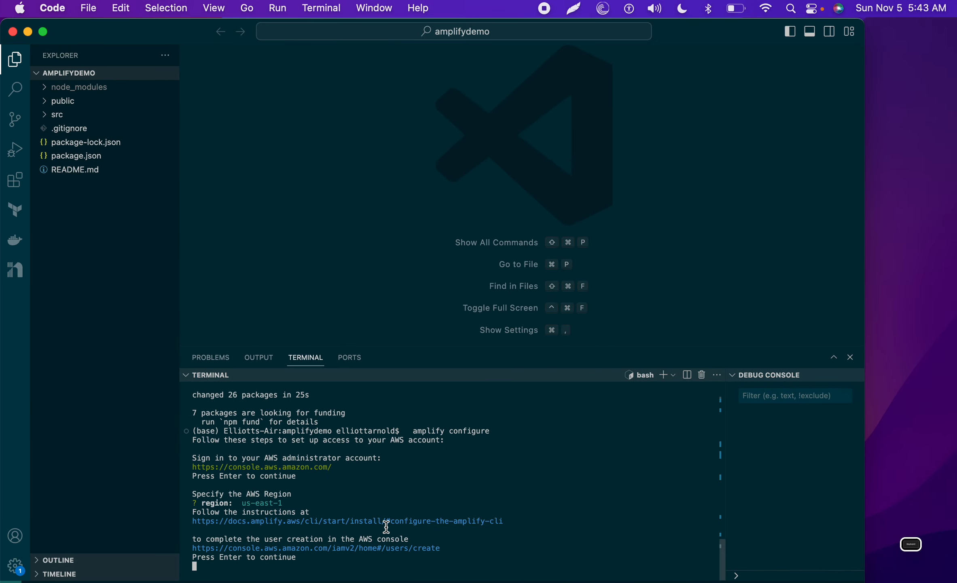
pyautogui.keyDown('super'); pyautogui.click(302, 521); pyautogui.keyUp('super')
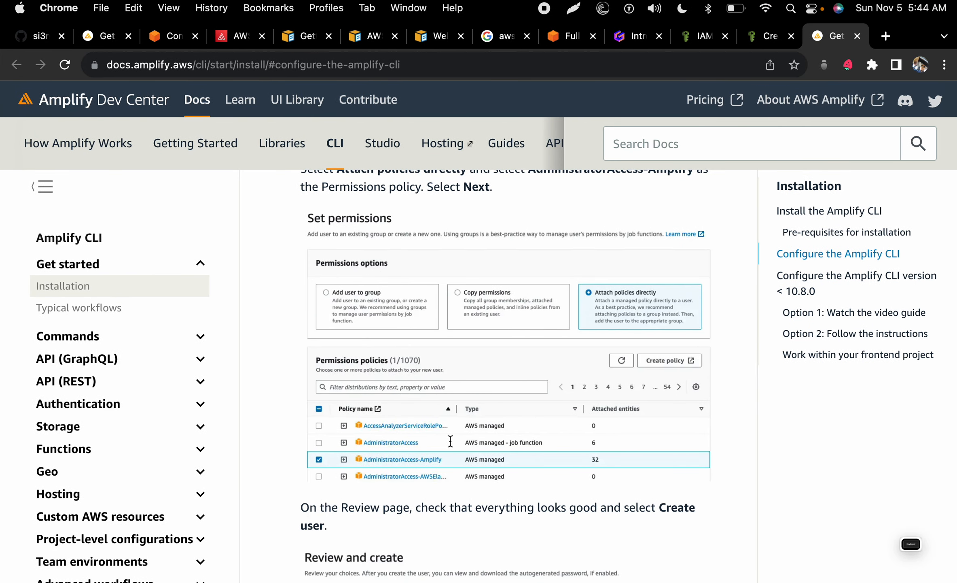
pyautogui.scroll(-3, 447, 470)
pyautogui.scroll(-3, 447, 471)
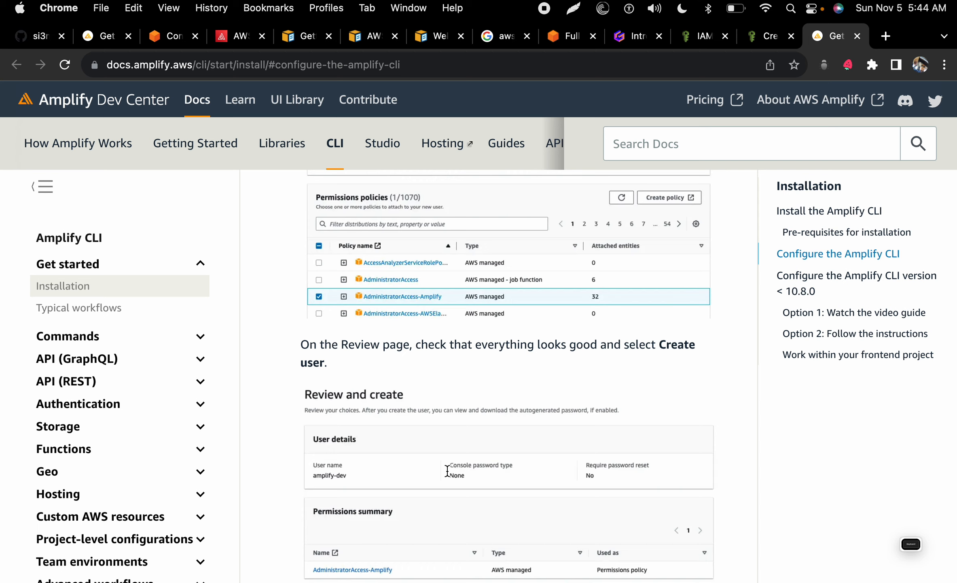
pyautogui.scroll(-5, 447, 469)
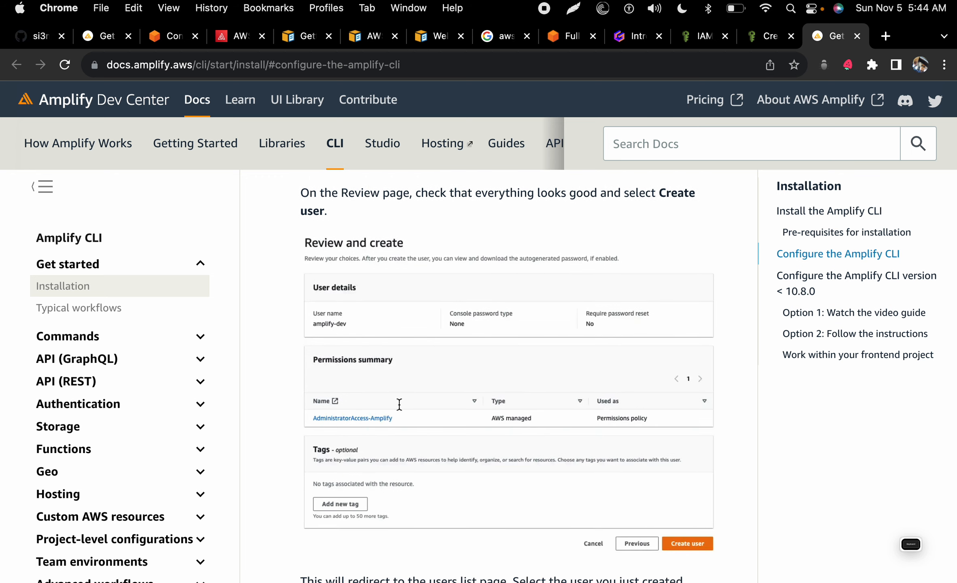
pyautogui.scroll(-8, 583, 445)
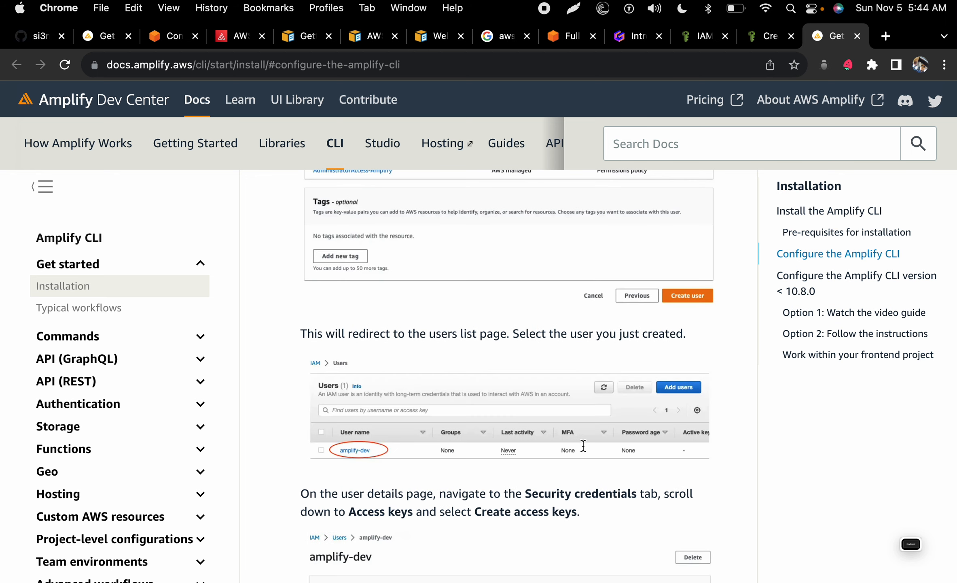
pyautogui.scroll(-8, 505, 430)
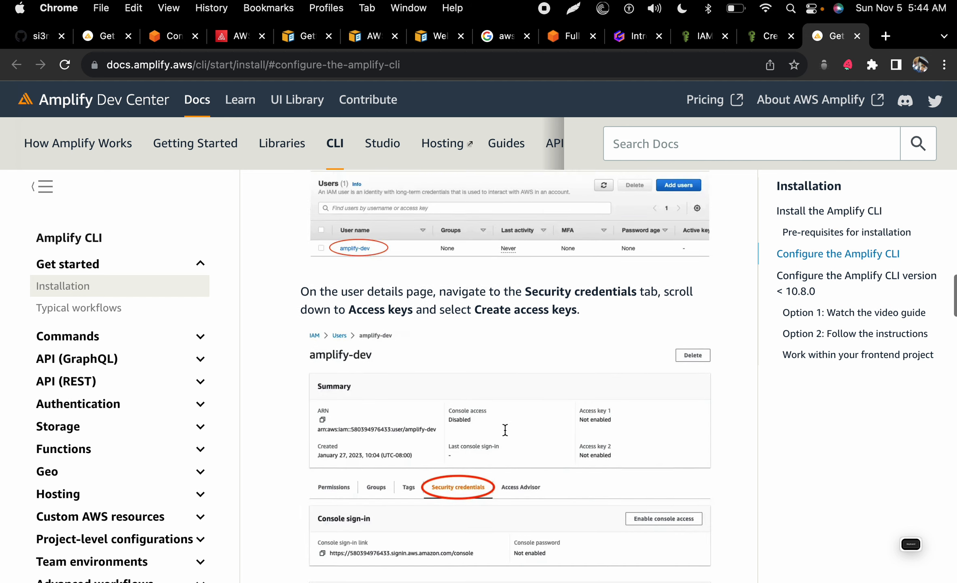
# Step: Review the new user 'amp', copy its name, and create the user
pyautogui.click(764, 36)
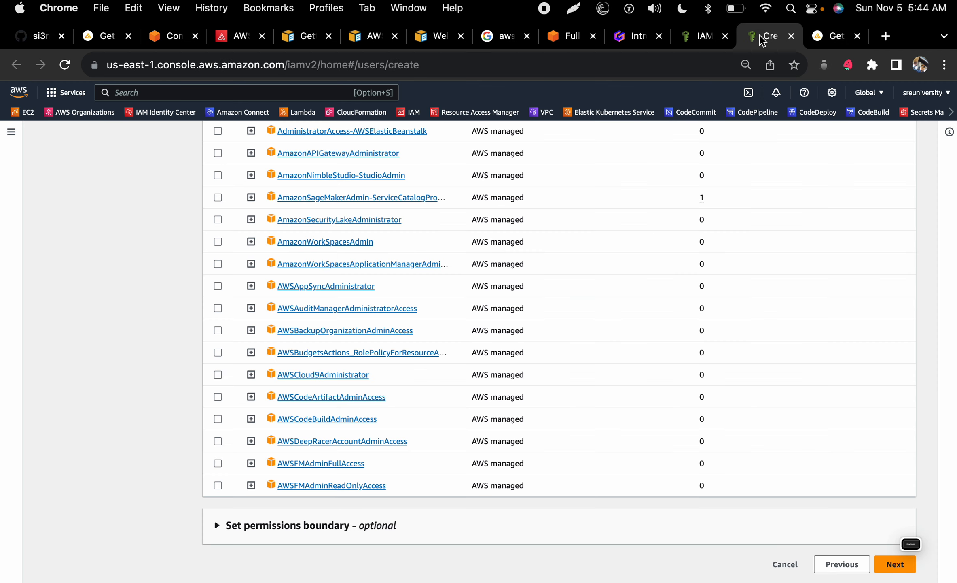
pyautogui.click(885, 566)
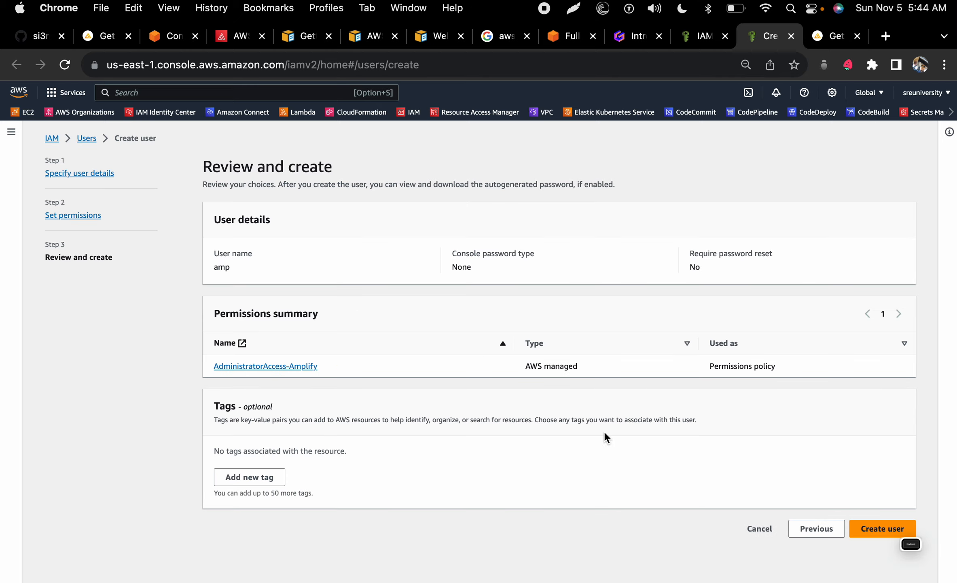
pyautogui.rightClick(224, 265)
pyautogui.click(232, 295)
pyautogui.click(856, 532)
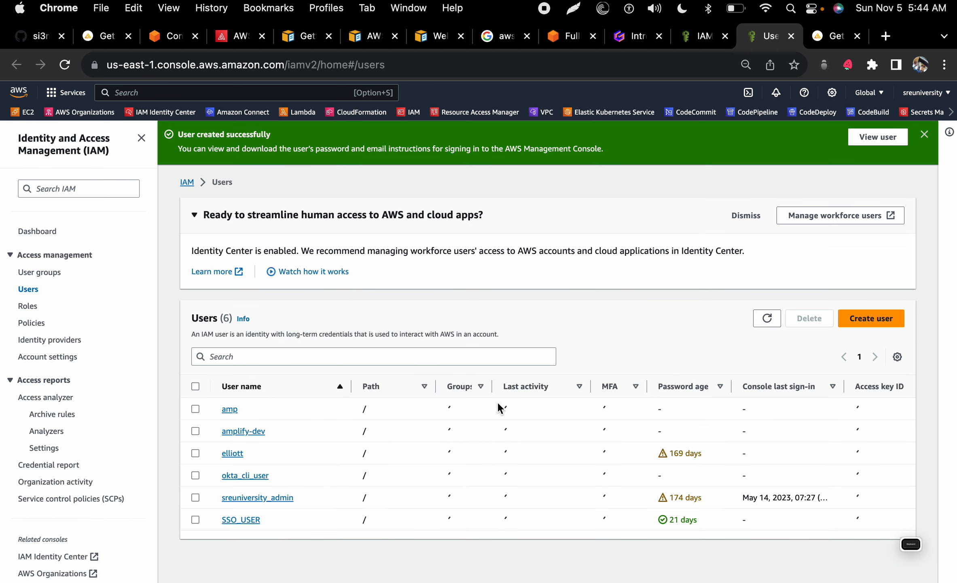
# Step: Open user 'amp' Security credentials and start the Create access key wizard
pyautogui.click(229, 409)
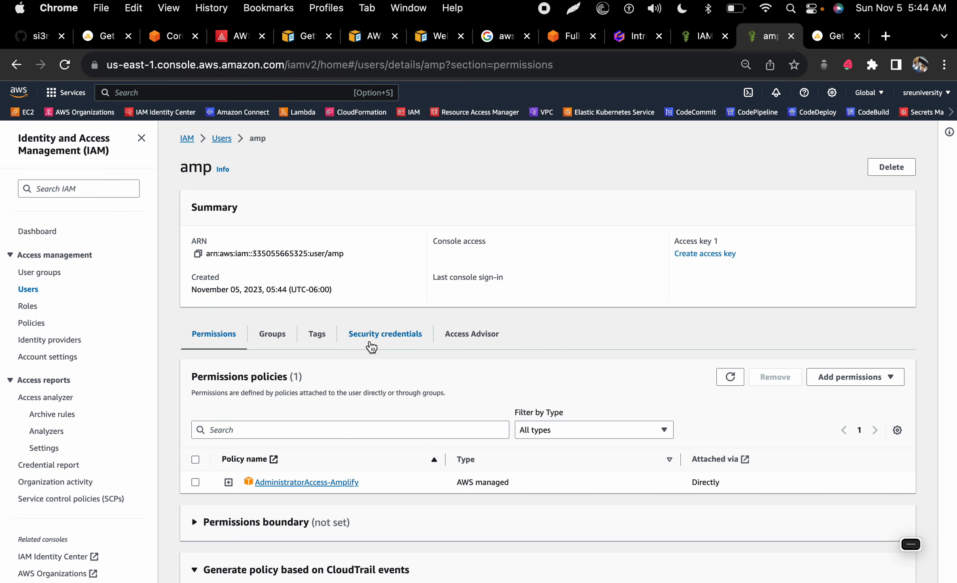
pyautogui.click(371, 347)
pyautogui.scroll(-3, 445, 401)
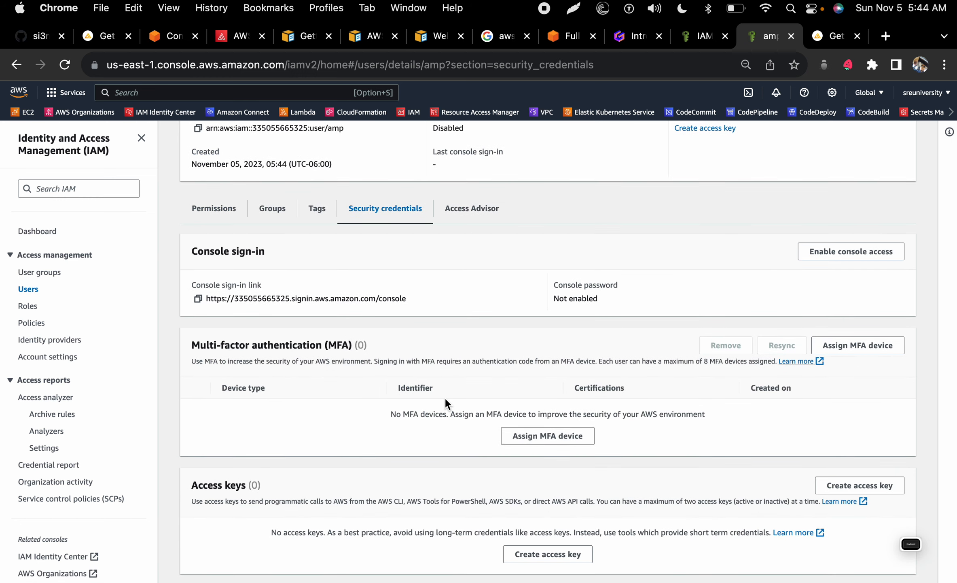
pyautogui.scroll(-5, 445, 397)
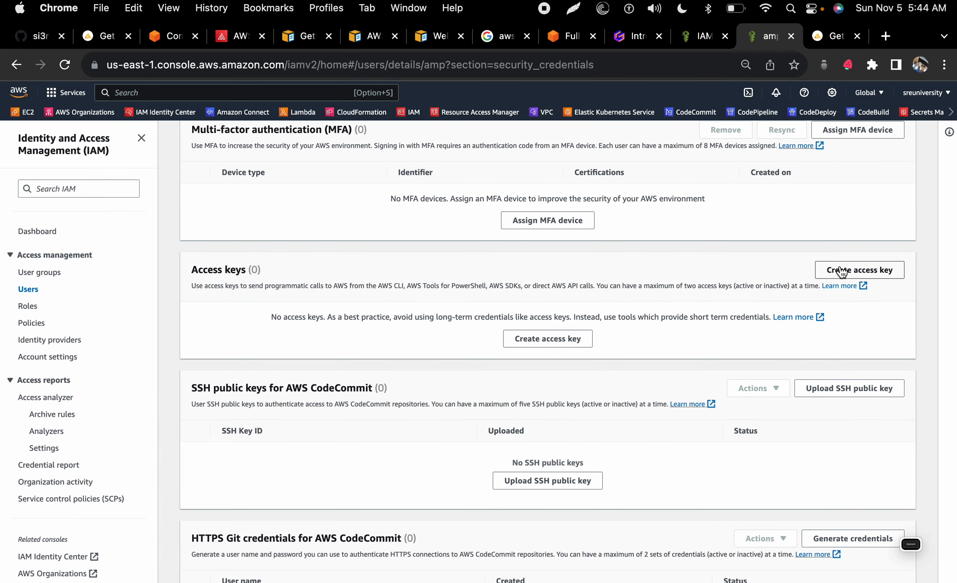
pyautogui.click(842, 271)
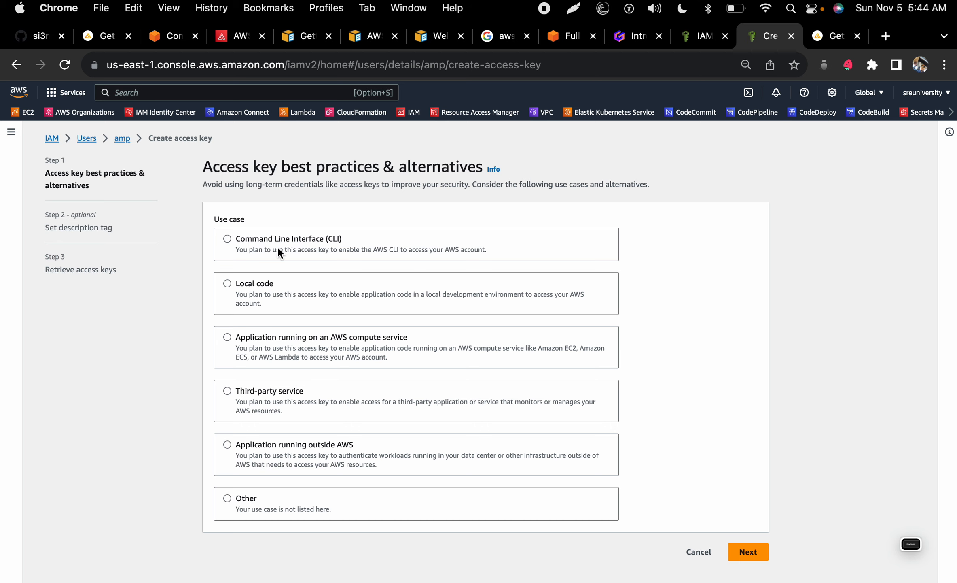
# Step: Choose Command Line Interface (CLI) as the key's use case, acknowledge the recommendation, and proceed to create the access key
pyautogui.click(227, 239)
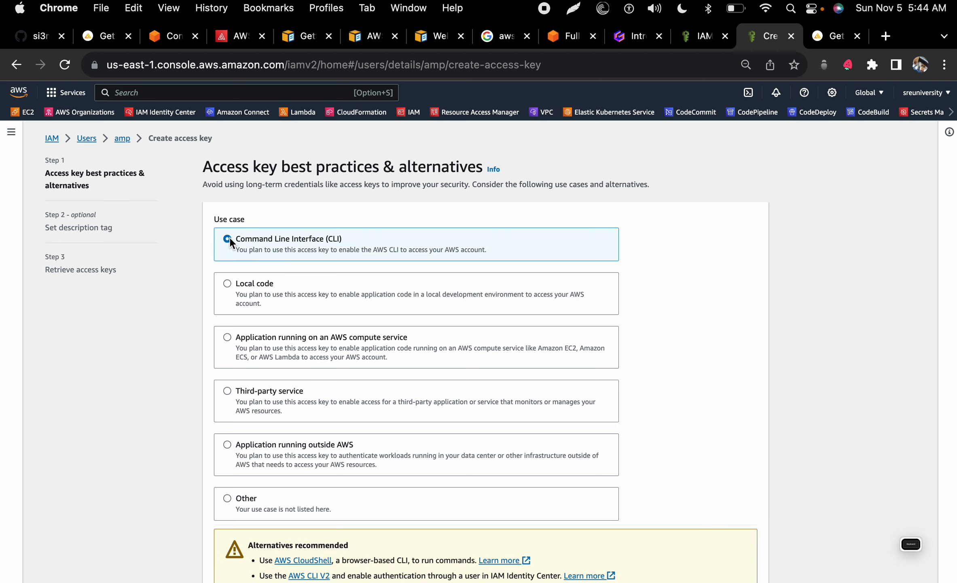
pyautogui.scroll(-2, 271, 275)
pyautogui.scroll(2, 272, 275)
pyautogui.scroll(-3, 277, 293)
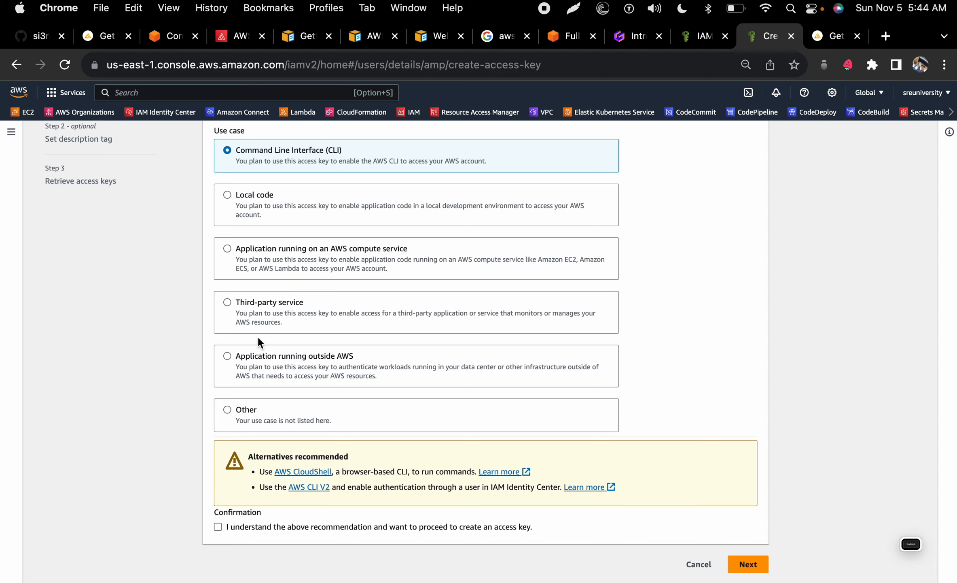
pyautogui.click(218, 526)
pyautogui.click(748, 563)
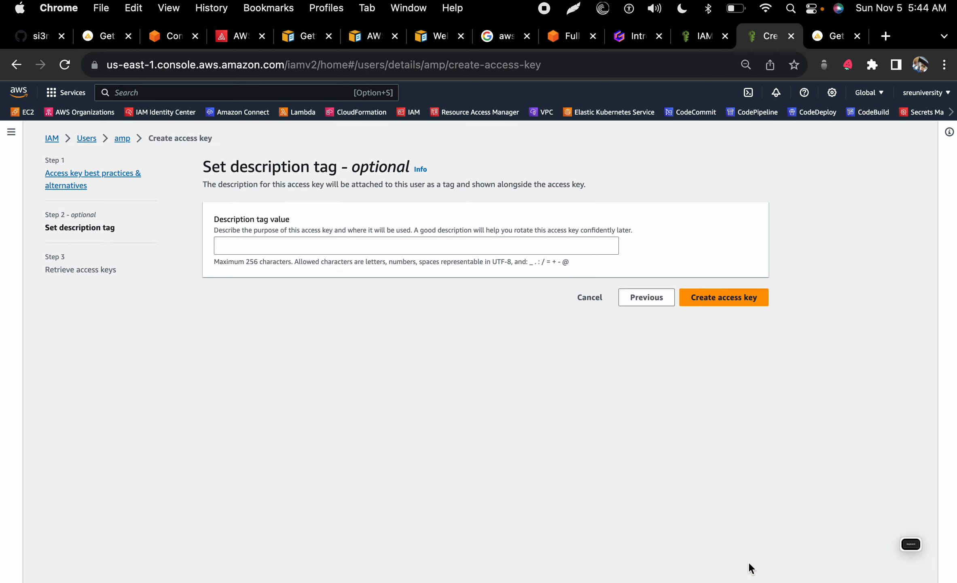
pyautogui.click(739, 301)
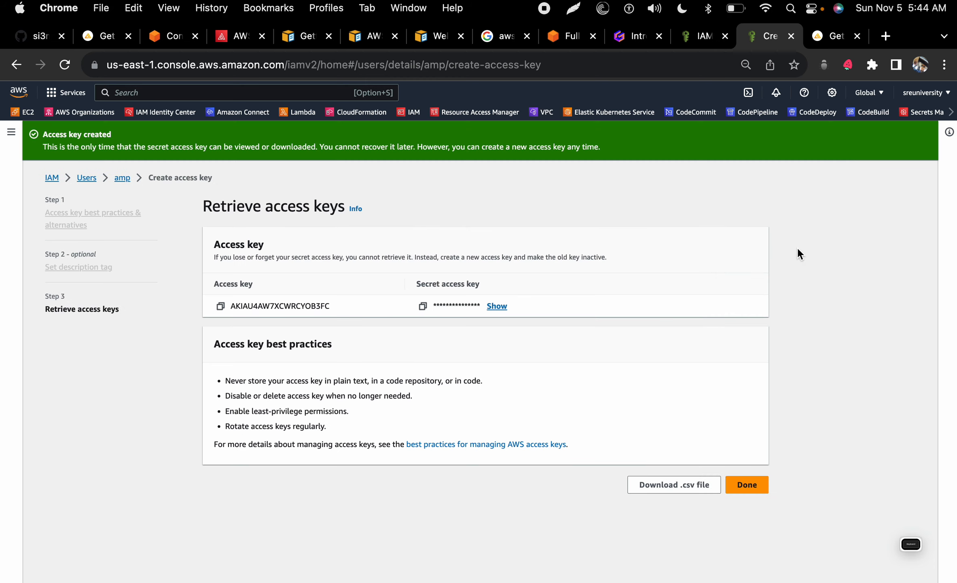
# Step: Copy the secret access key and access key ID for user amp, then return to the Amplify docs
pyautogui.click(422, 306)
pyautogui.click(495, 306)
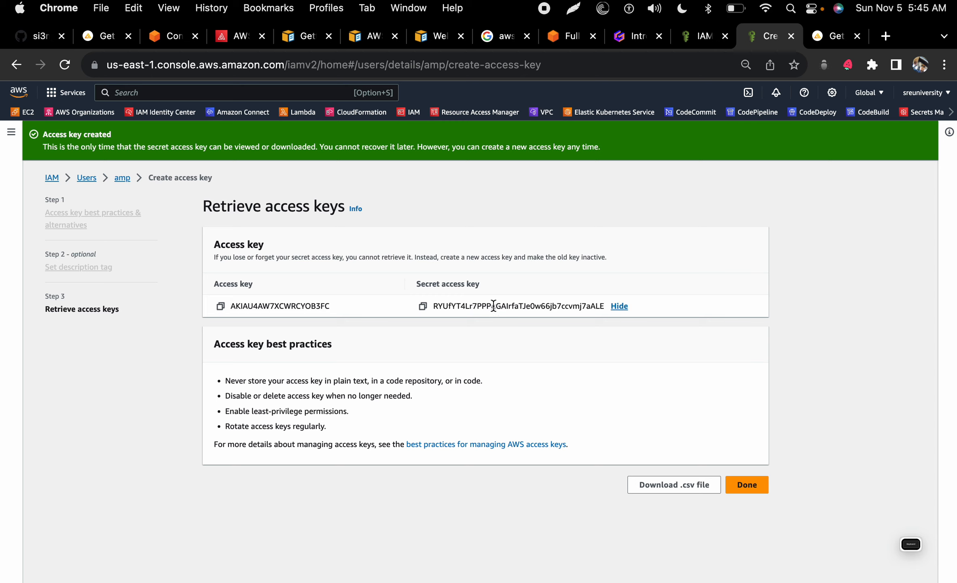
pyautogui.click(220, 306)
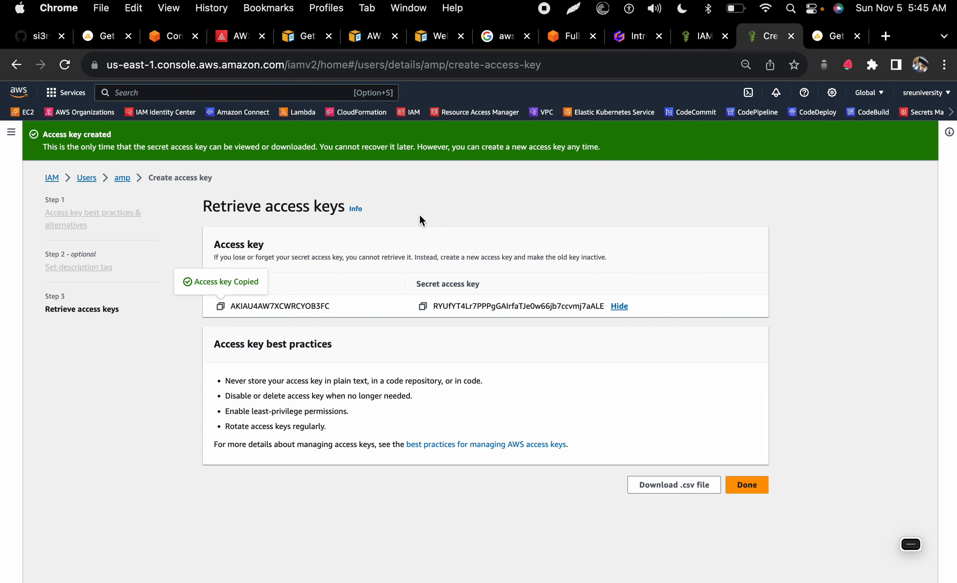
pyautogui.click(833, 35)
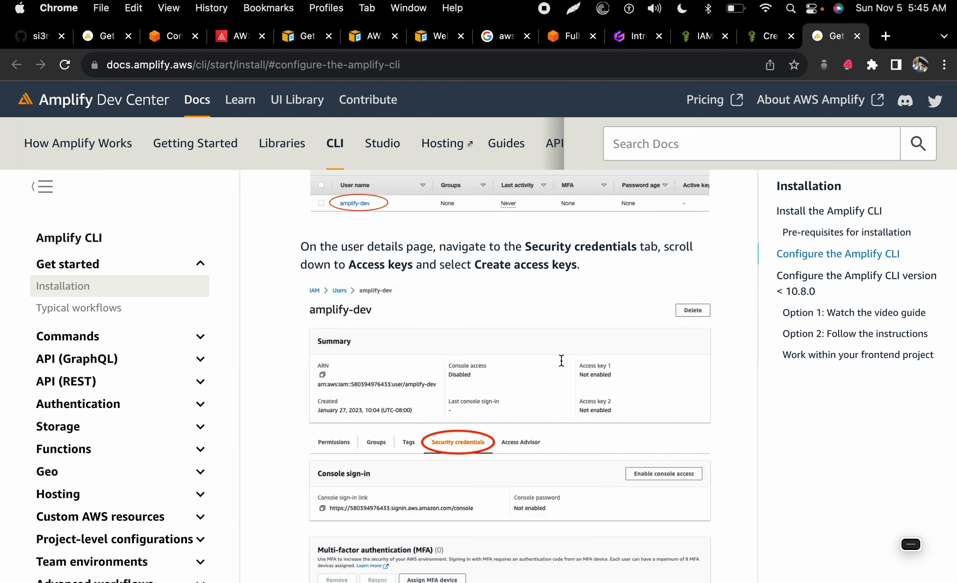
# Step: Advance the amplify configure prompt in the terminal to the accessKeyId entry
pyautogui.scroll(-15, 562, 360)
pyautogui.scroll(-10, 561, 360)
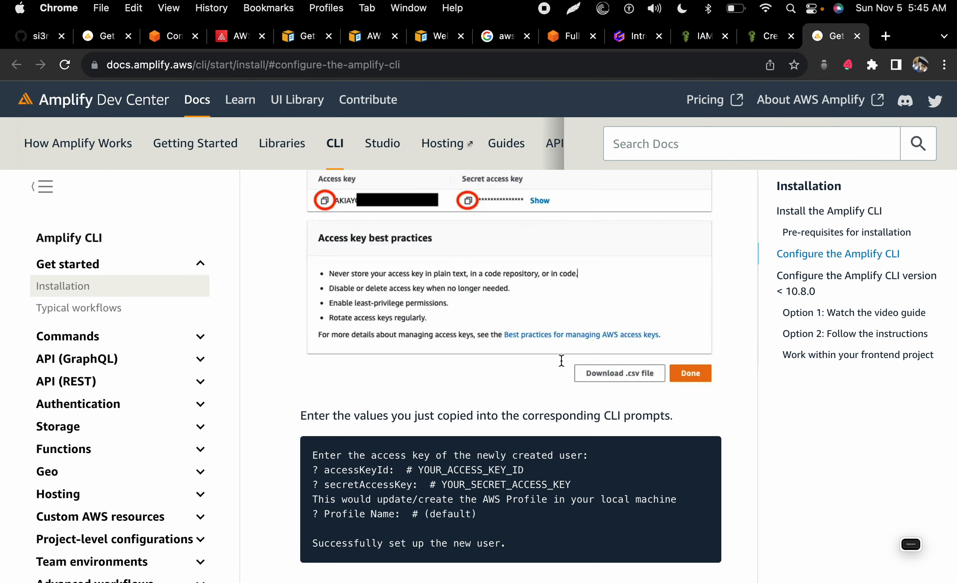
pyautogui.hotkey('ctrl', 'Left')
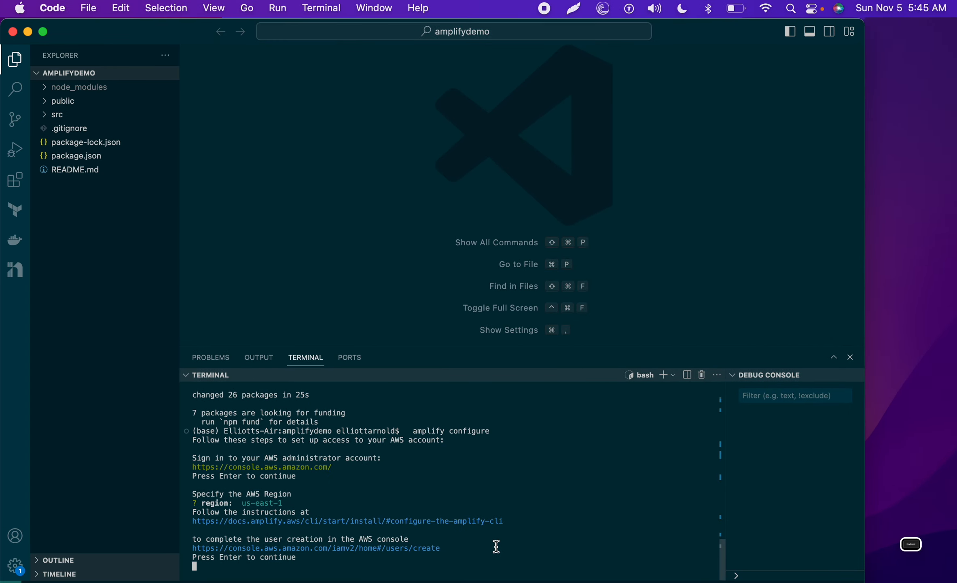
pyautogui.press('Return')
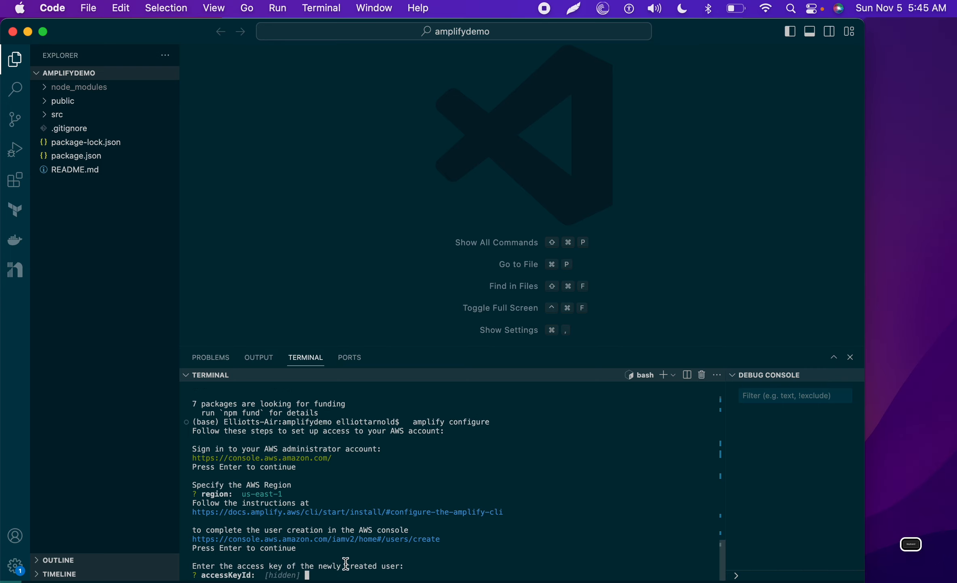
# Step: Copy the access key ID from the IAM page and submit it at the accessKeyId prompt
pyautogui.hotkey('ctrl', 'Right')
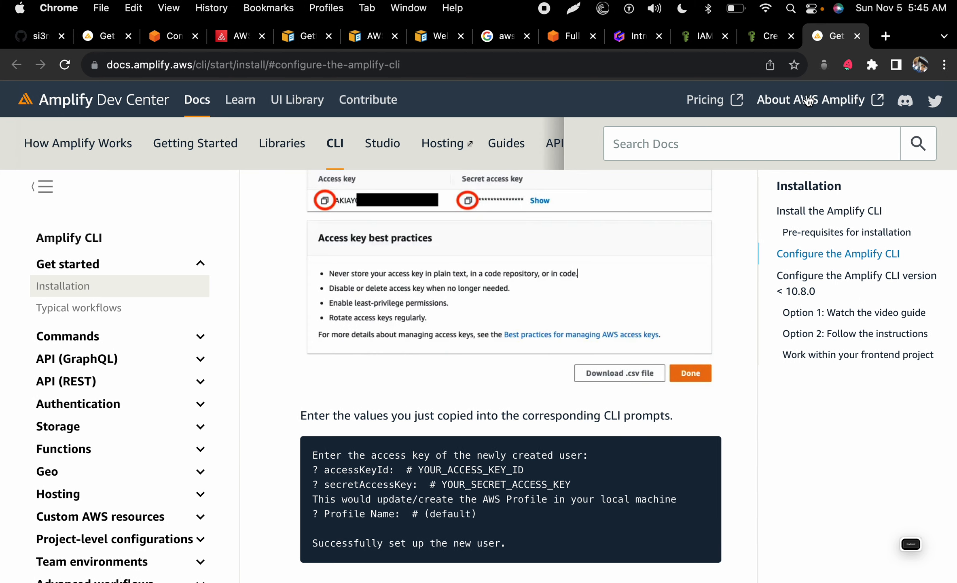
pyautogui.click(768, 36)
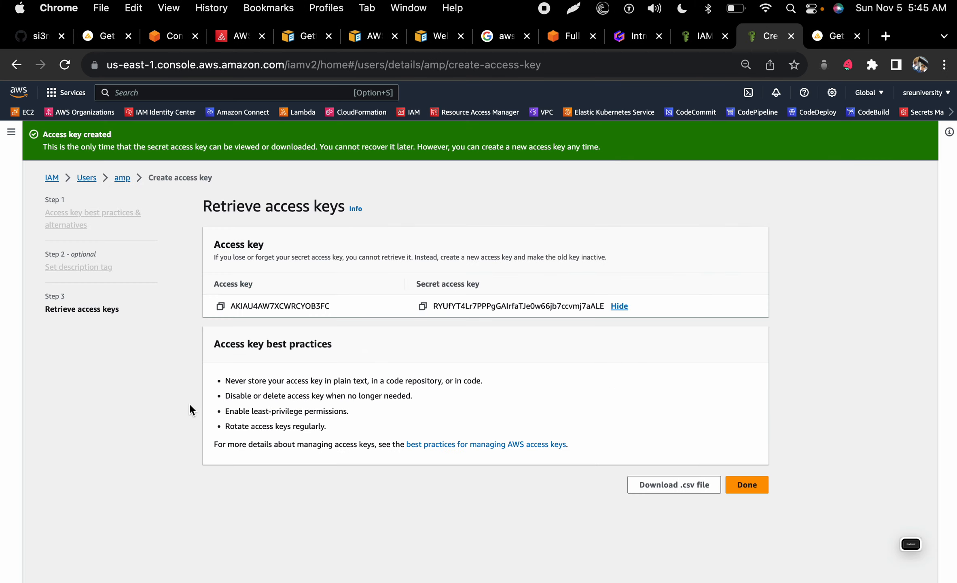
pyautogui.click(221, 305)
pyautogui.hotkey('ctrl', 'Left')
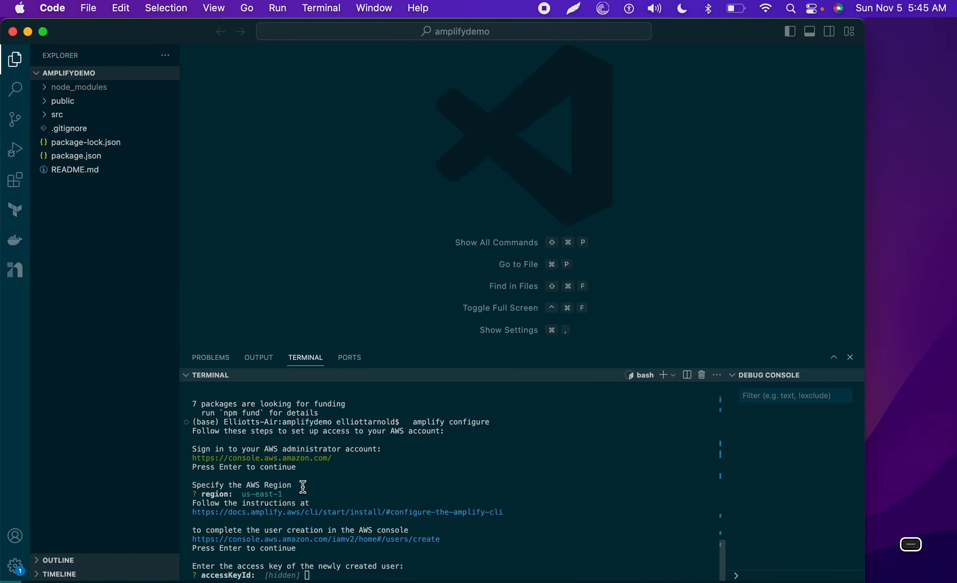
pyautogui.press('super+v')
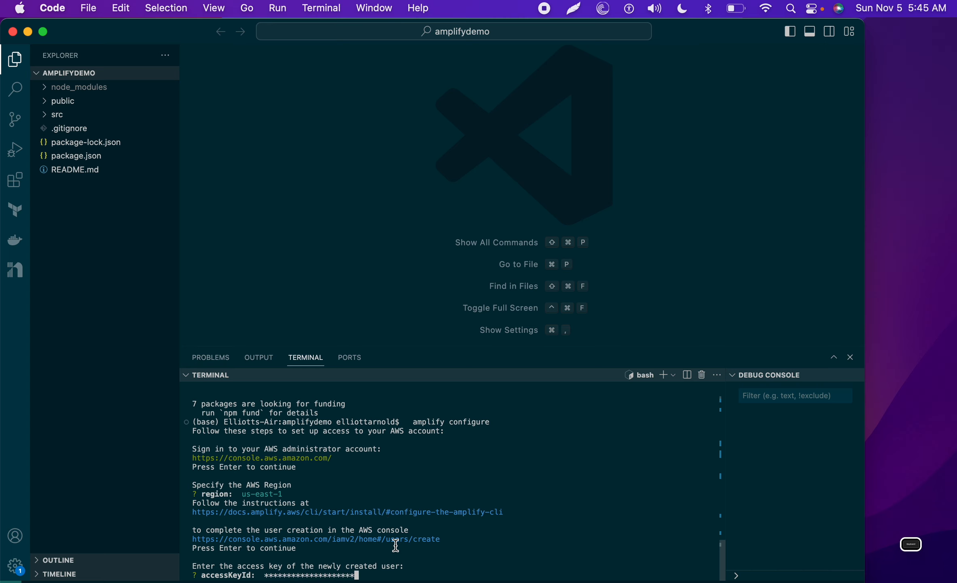
pyautogui.press('Return')
# Step: Paste the secret access key at its prompt and keep 'default' as the profile name
pyautogui.hotkey('ctrl', 'Right')
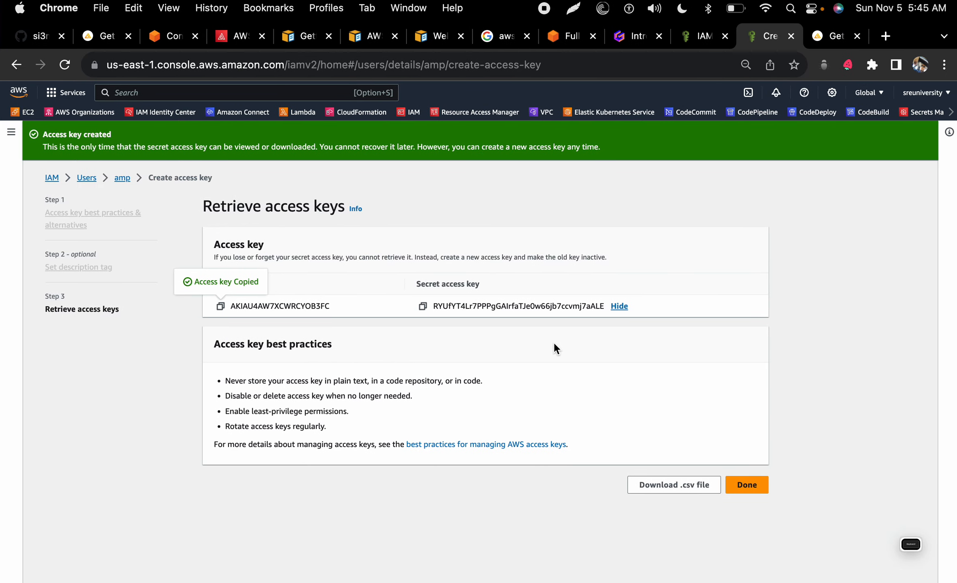
pyautogui.click(422, 306)
pyautogui.hotkey('ctrl', 'Left')
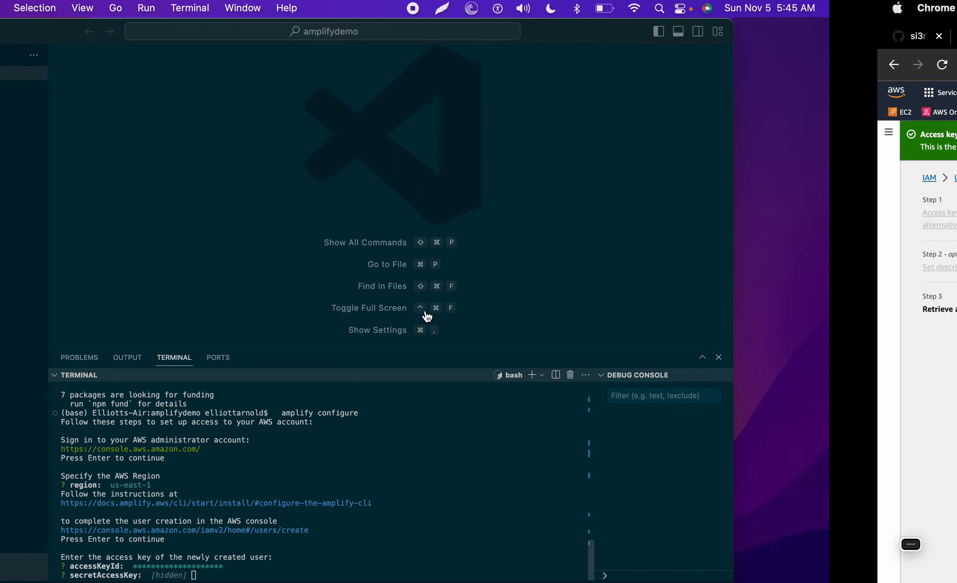
pyautogui.press('super+v')
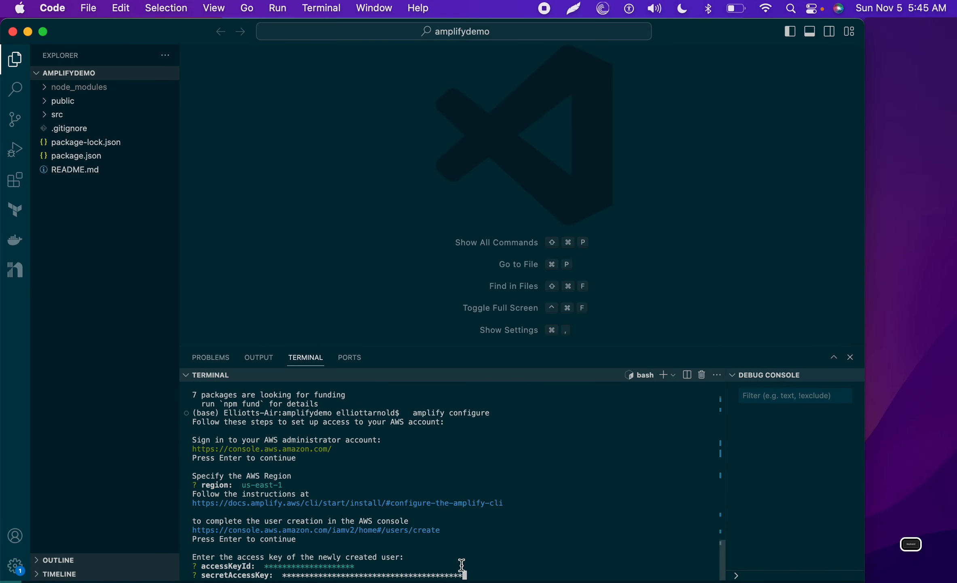
pyautogui.press('Return')
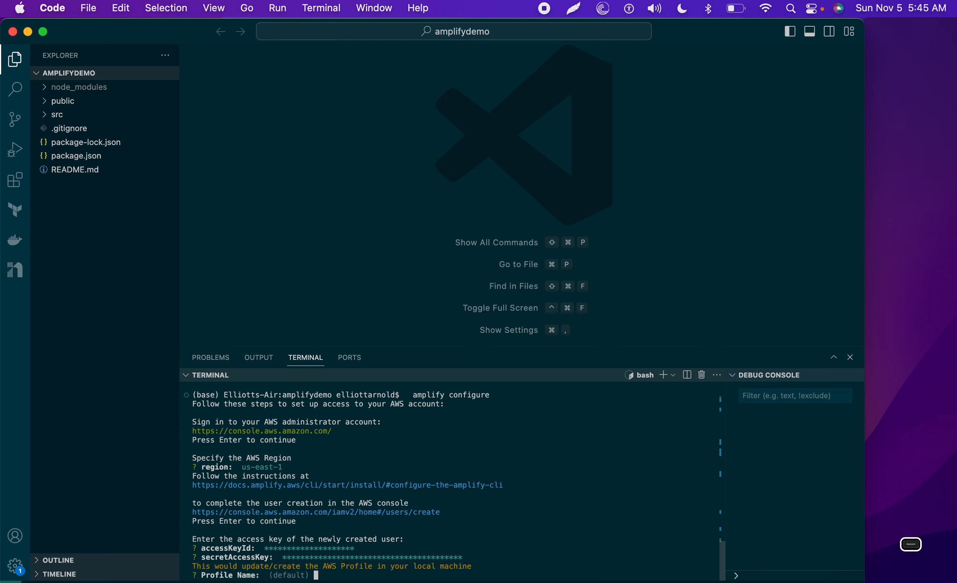
pyautogui.press('Return')
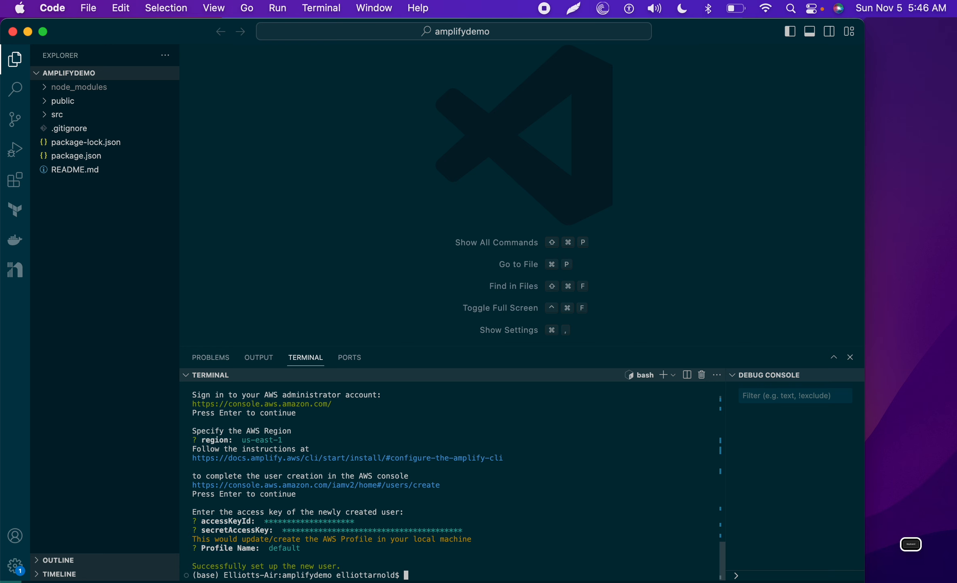
pyautogui.hotkey('ctrl', 'Right')
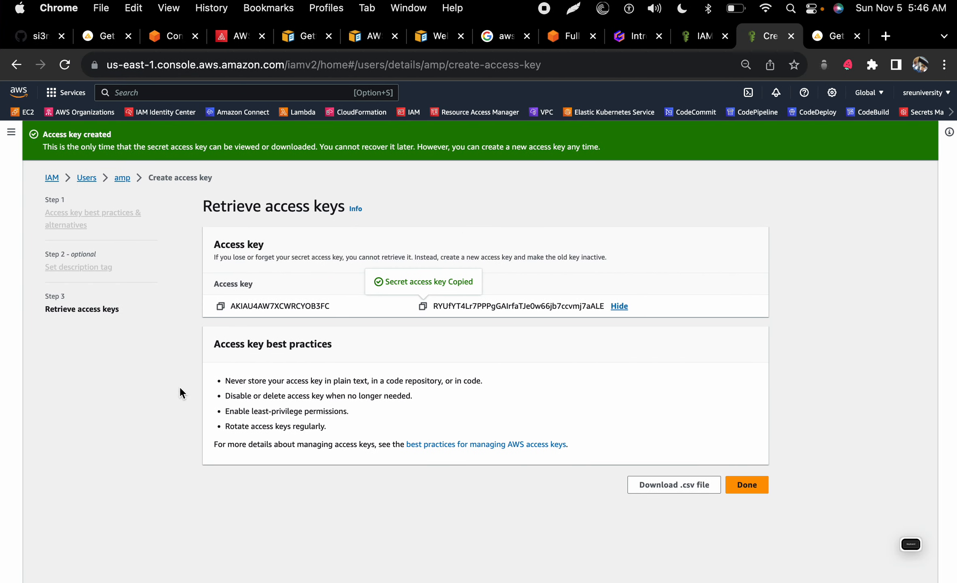
# Step: Copy the 'amplify init' command from the Introduction to AWS Amplify slides in Gamma
pyautogui.click(630, 37)
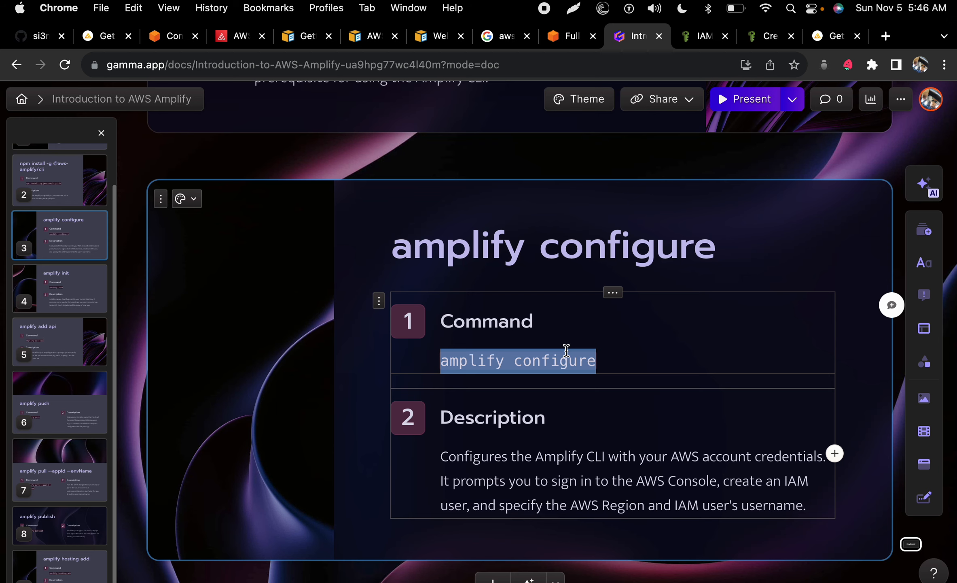
pyautogui.scroll(-10, 566, 350)
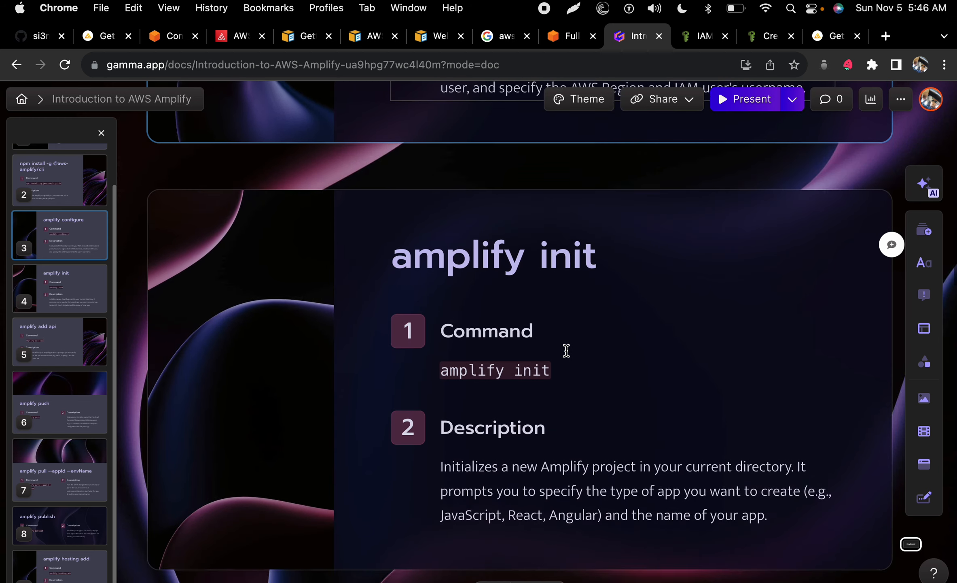
pyautogui.moveTo(570, 336); pyautogui.dragTo(445, 333)
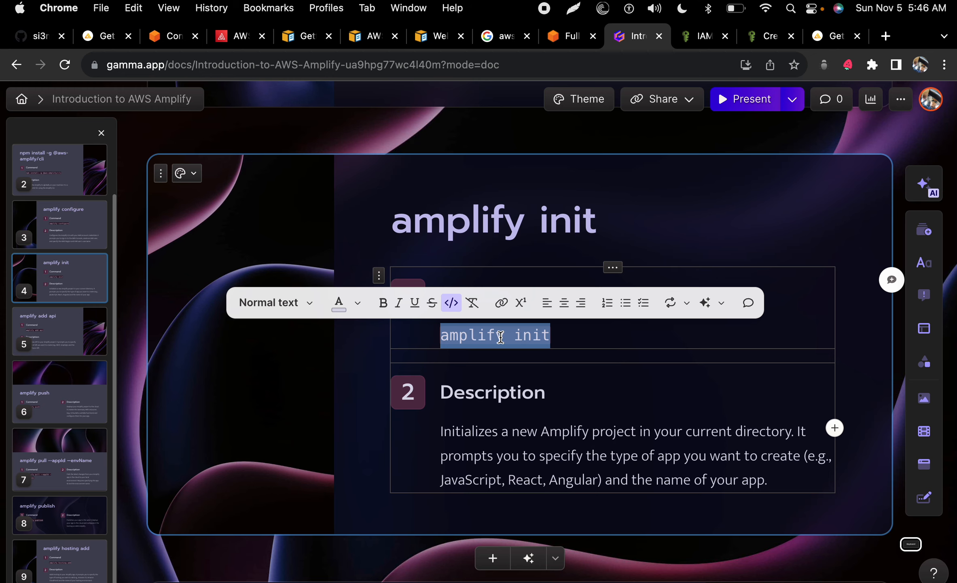
pyautogui.rightClick(501, 337)
pyautogui.click(528, 341)
pyautogui.click(508, 339)
pyautogui.hotkey('ctrl', 'Left')
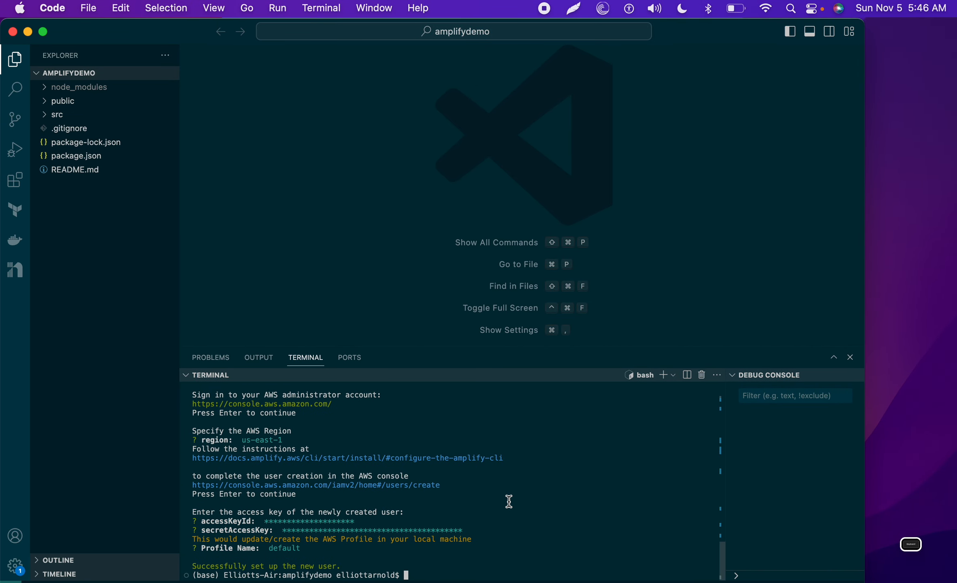
# Step: Run amplify init twice, hit the nested-project error, and copy the conflicting doggone folder path
pyautogui.press('super+v')
pyautogui.press('Return')
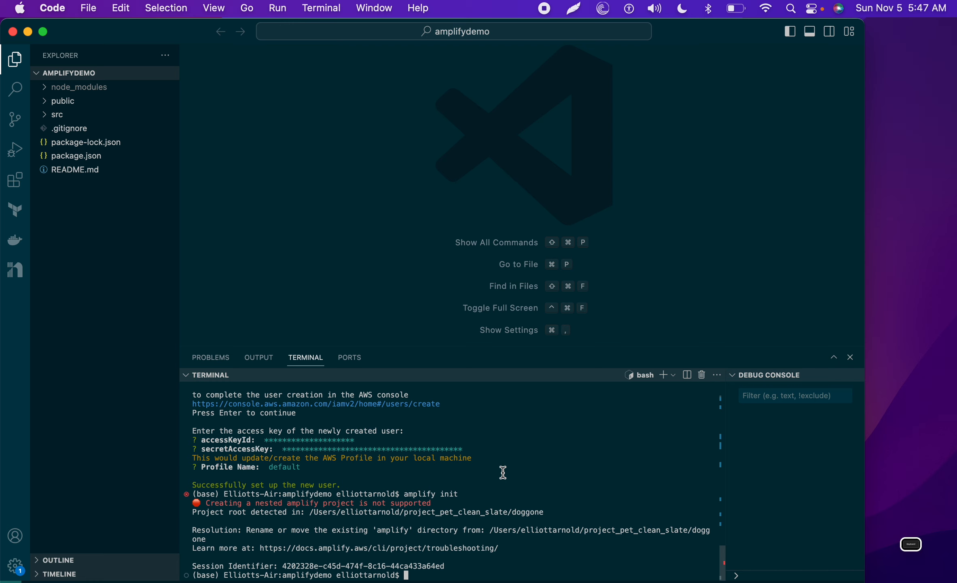
pyautogui.press('Up')
pyautogui.press('Return')
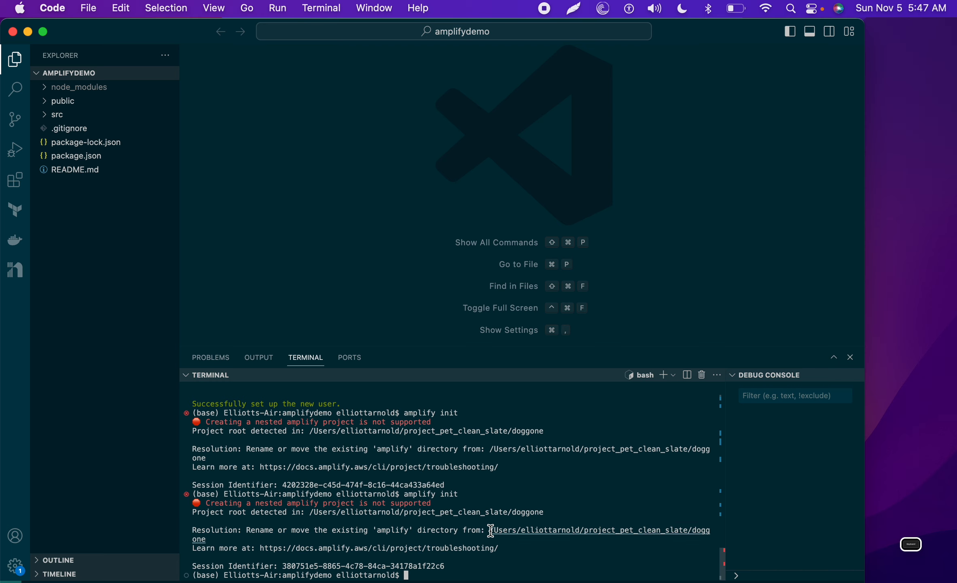
pyautogui.moveTo(491, 530); pyautogui.dragTo(478, 542)
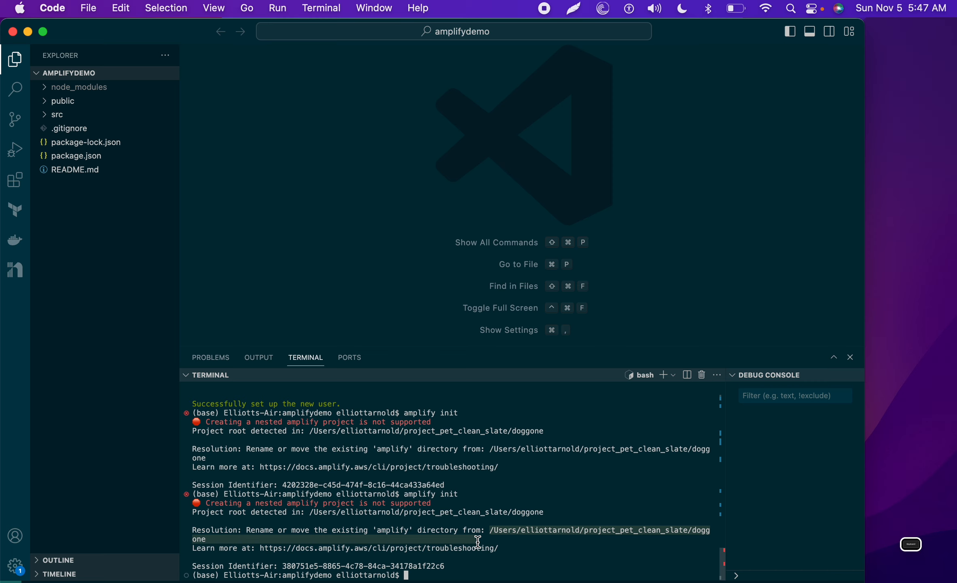
pyautogui.press('super+c')
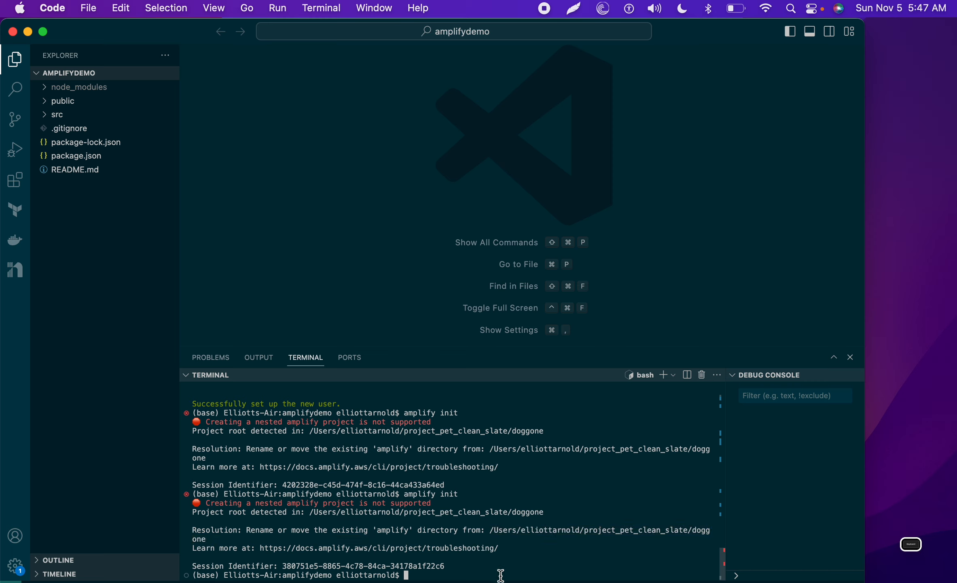
# Step: Run 'mv <doggone path>/amplify <doggone path>/amplify1', then rerun amplify init
pyautogui.write('mv')
pyautogui.press('super+v')
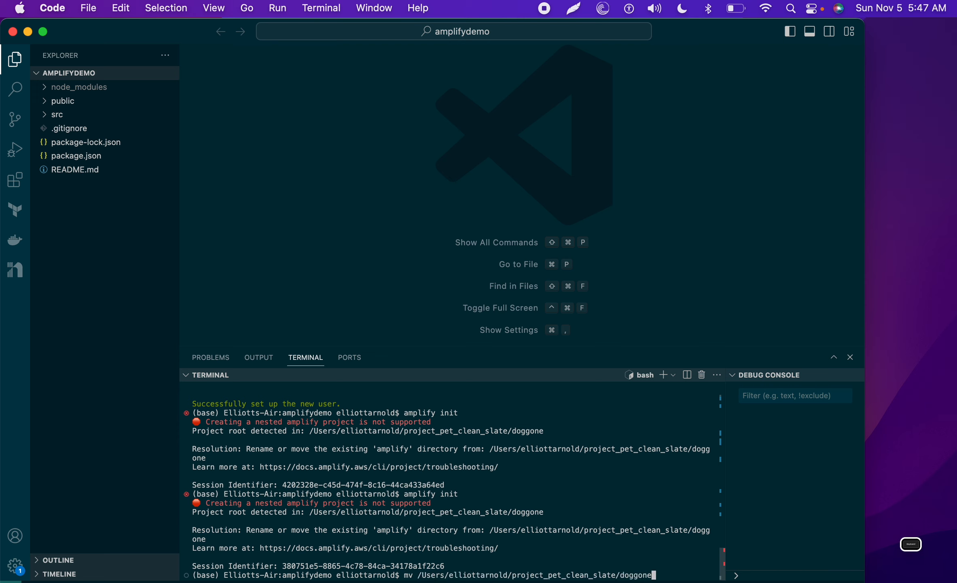
pyautogui.write('/amplify')
pyautogui.press('BackSpace')
pyautogui.press('BackSpace')
pyautogui.press('BackSpace')
pyautogui.press('BackSpace')
pyautogui.press('Tab')
pyautogui.press('super+v')
pyautogui.write('/amplify')
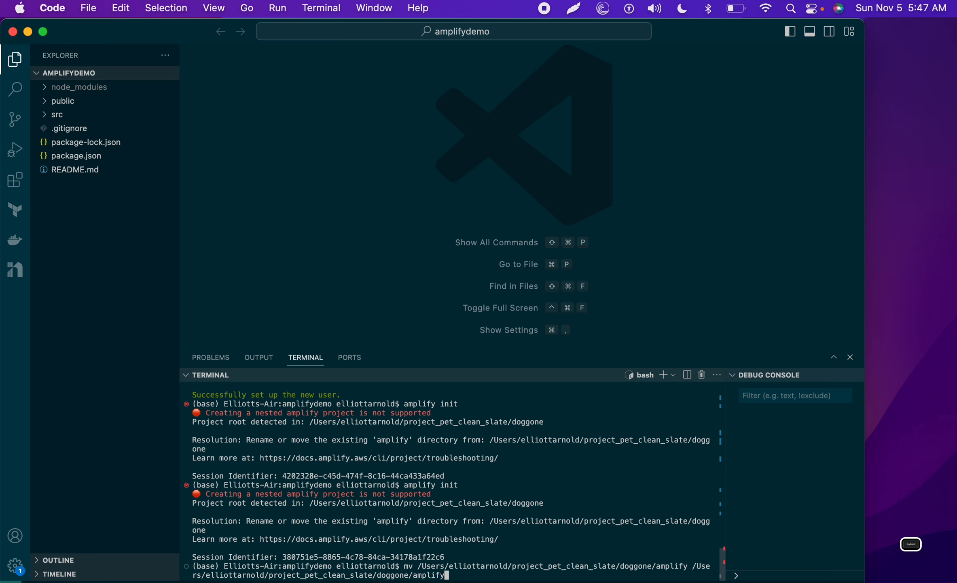
pyautogui.write('1')
pyautogui.press('Return')
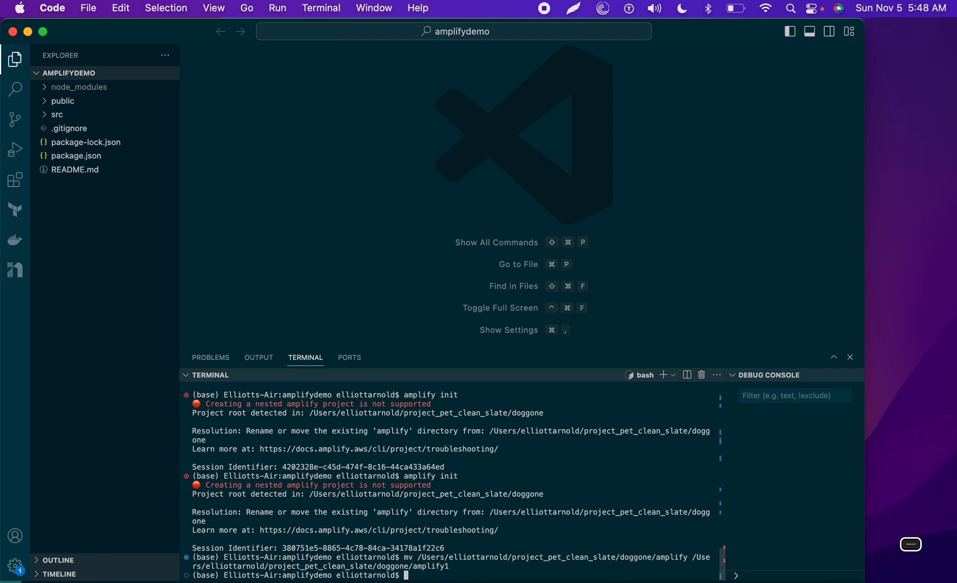
pyautogui.press('Up')
pyautogui.press('Up')
pyautogui.press('Return')
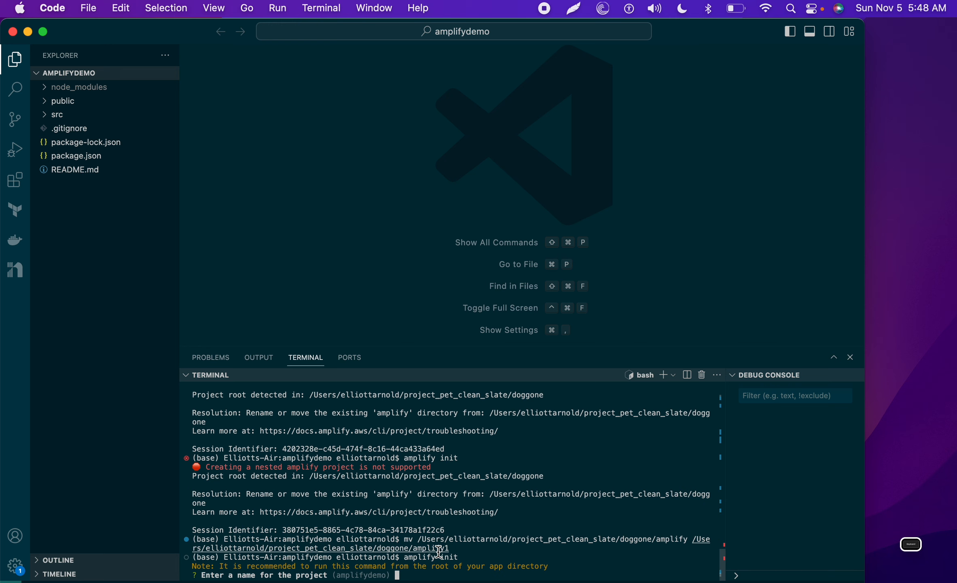
# Step: Keep amplifydemo as the project name and answer y to the proposed configuration
pyautogui.press('Return')
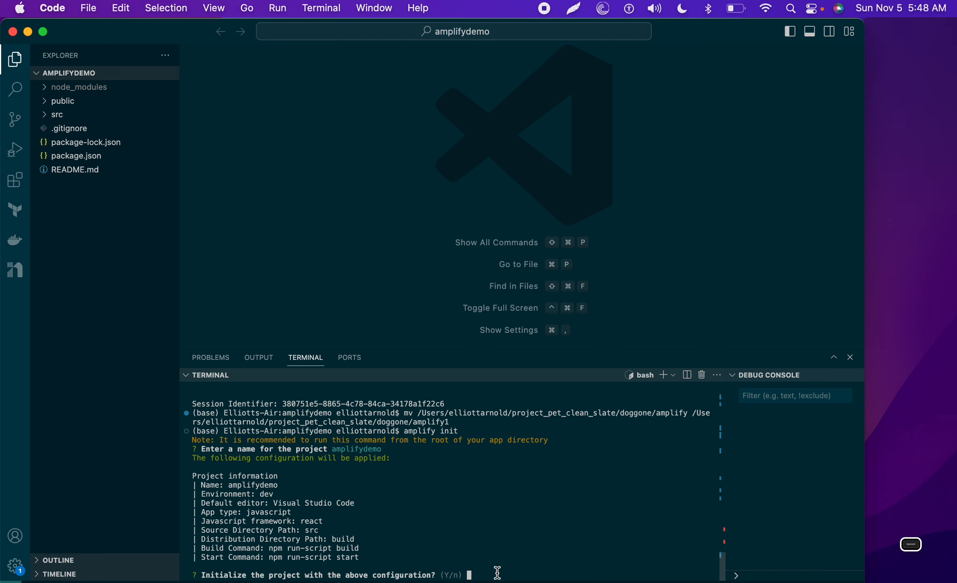
pyautogui.write('y')
pyautogui.press('Return')
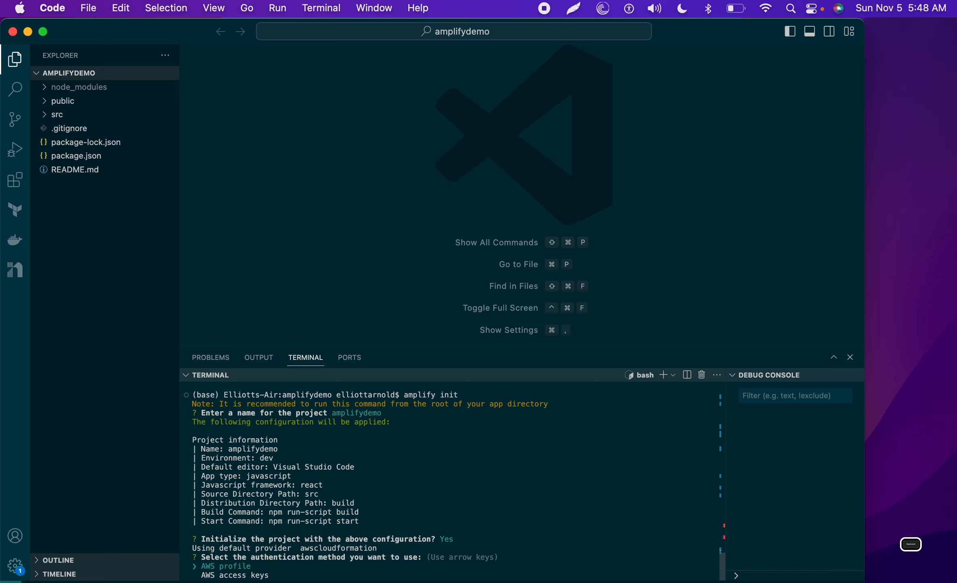
# Step: Authenticate with the default AWS profile and decline sharing project configurations on failure
pyautogui.press('Return')
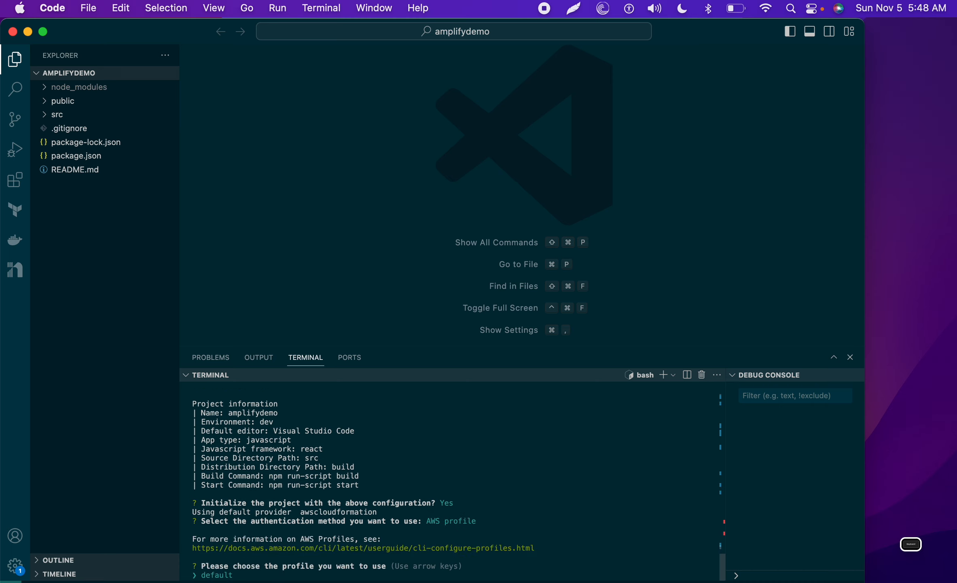
pyautogui.press('Return')
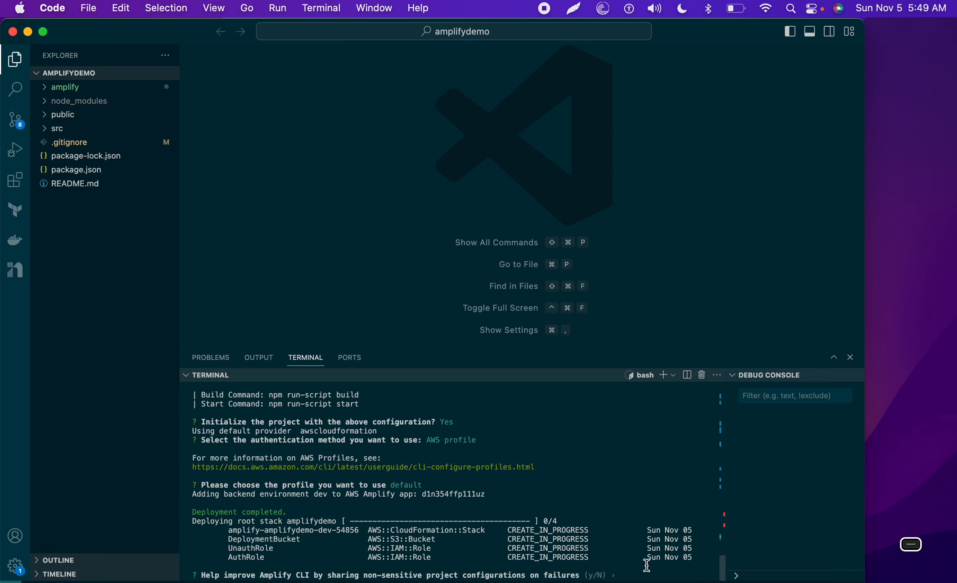
pyautogui.press('Return')
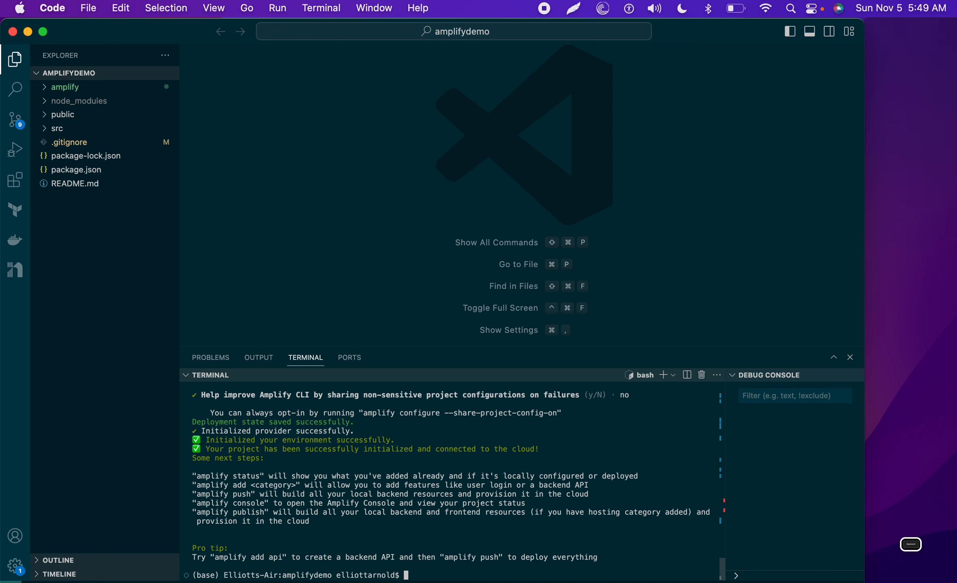
pyautogui.press('super+Tab')
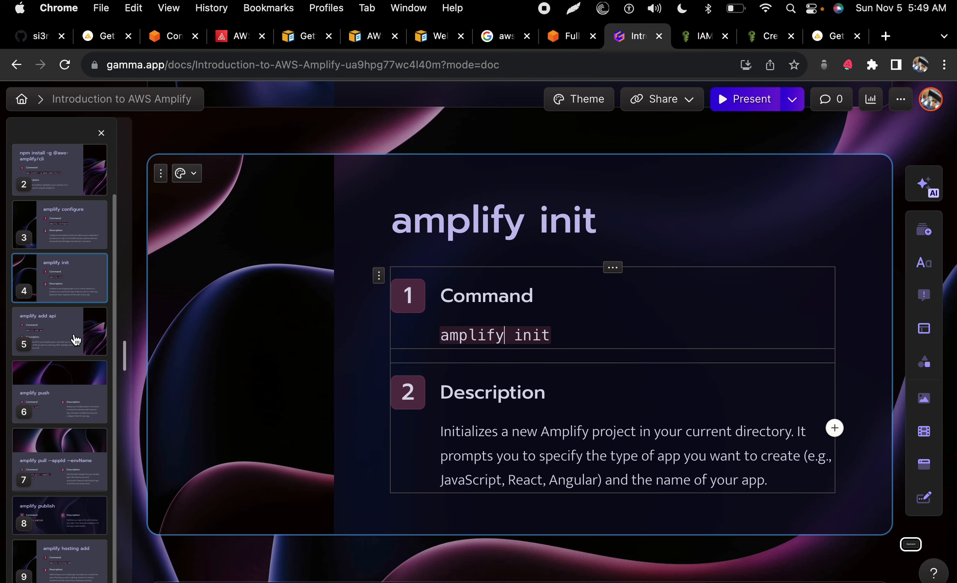
# Step: Jump to slide 5, 'amplify add api', in the Gamma sidebar
pyautogui.click(76, 340)
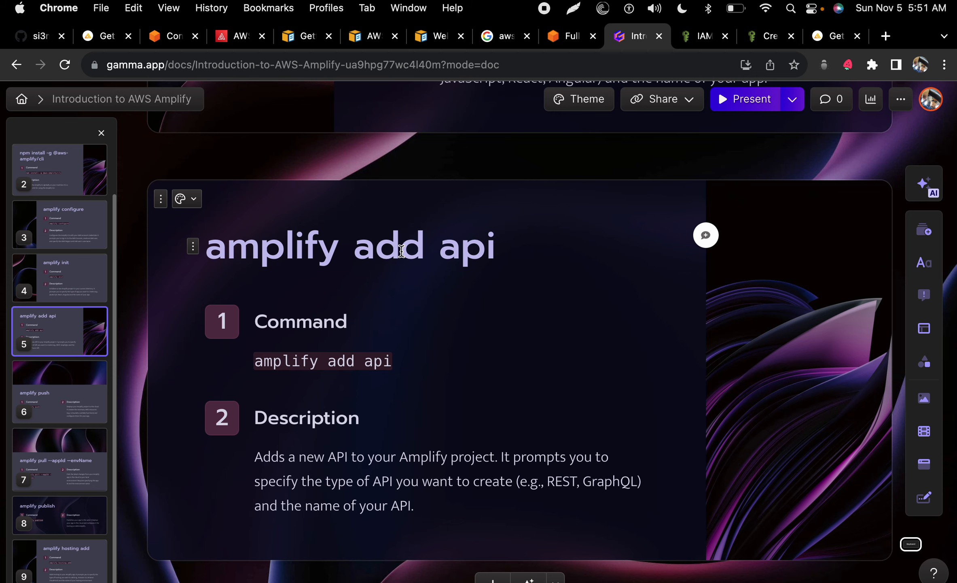
pyautogui.hotkey('ctrl', 'Left')
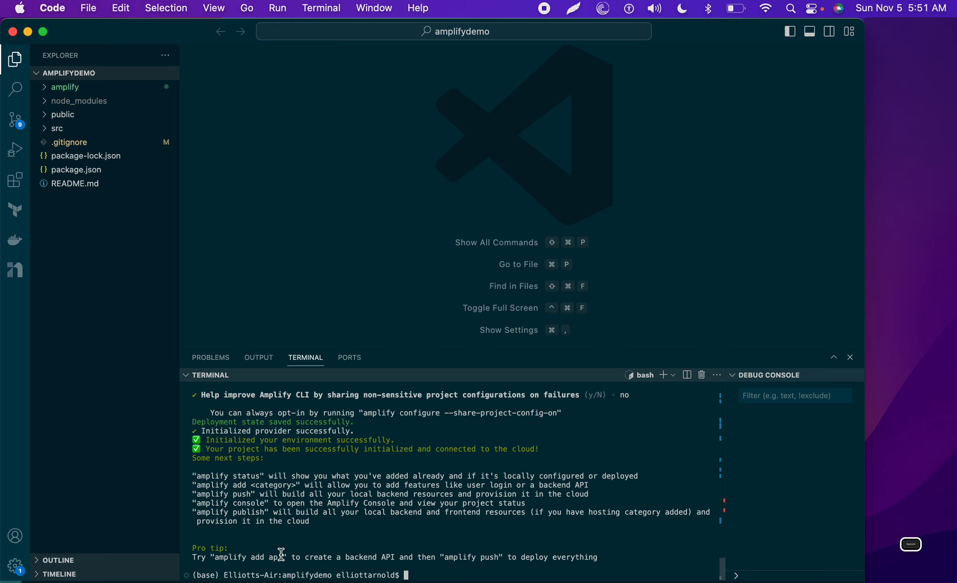
# Step: Copy 'amplify add api' from the terminal tip and run it
pyautogui.moveTo(282, 557); pyautogui.dragTo(214, 557)
pyautogui.press('super+c')
pyautogui.press('super+v')
pyautogui.press('Return')
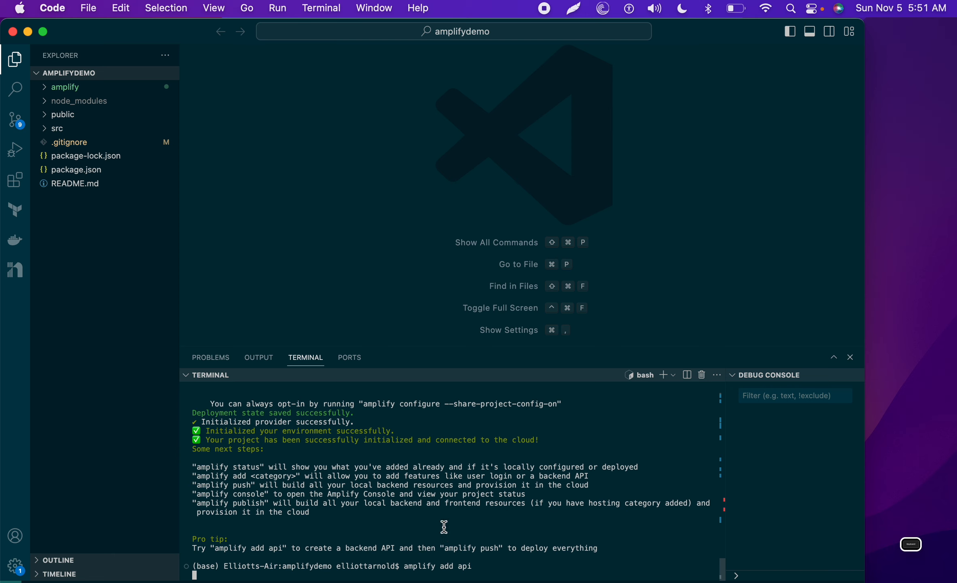
# Step: Choose REST as the API service and start typing 'ampdem' as the friendly name
pyautogui.press('Down')
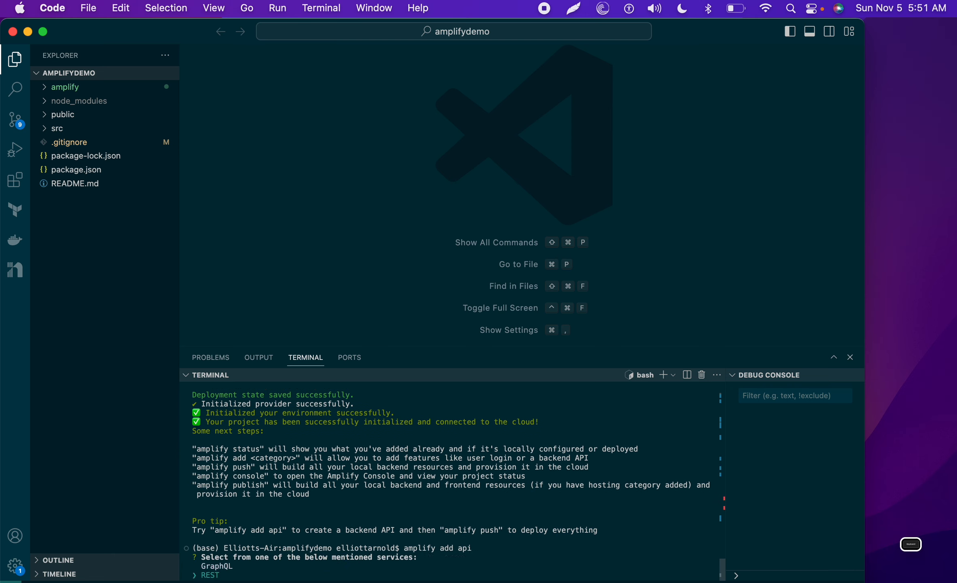
pyautogui.press('Return')
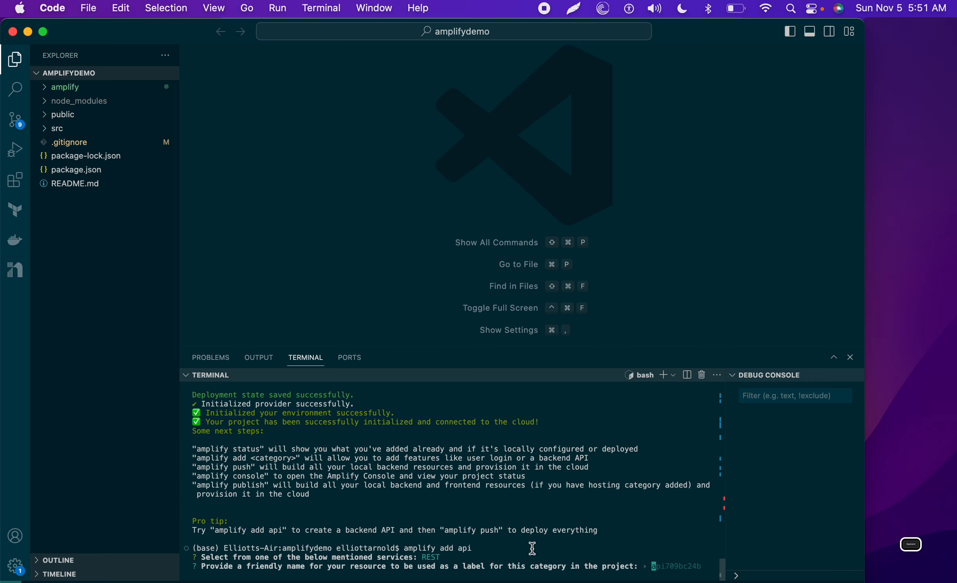
pyautogui.write('ampdem')
# Step: Complete the resource name as ampdemo and set the API path to /data
pyautogui.click(910, 544)
pyautogui.click(858, 344)
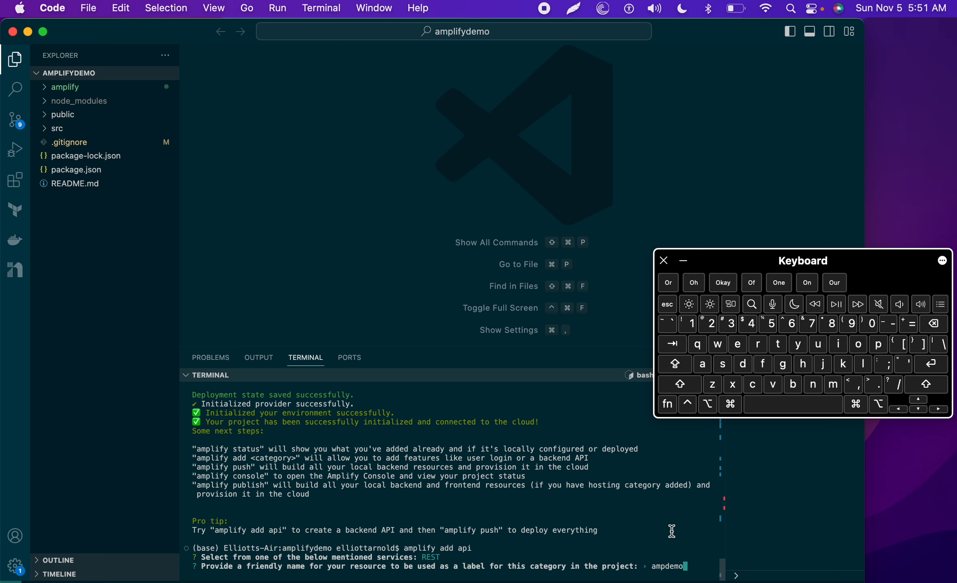
pyautogui.press('Return')
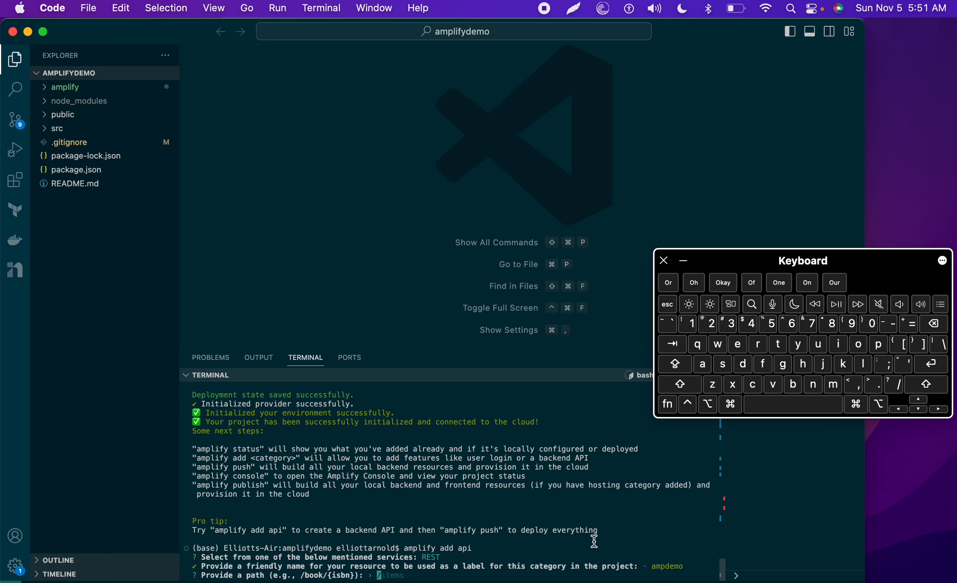
pyautogui.write('/')
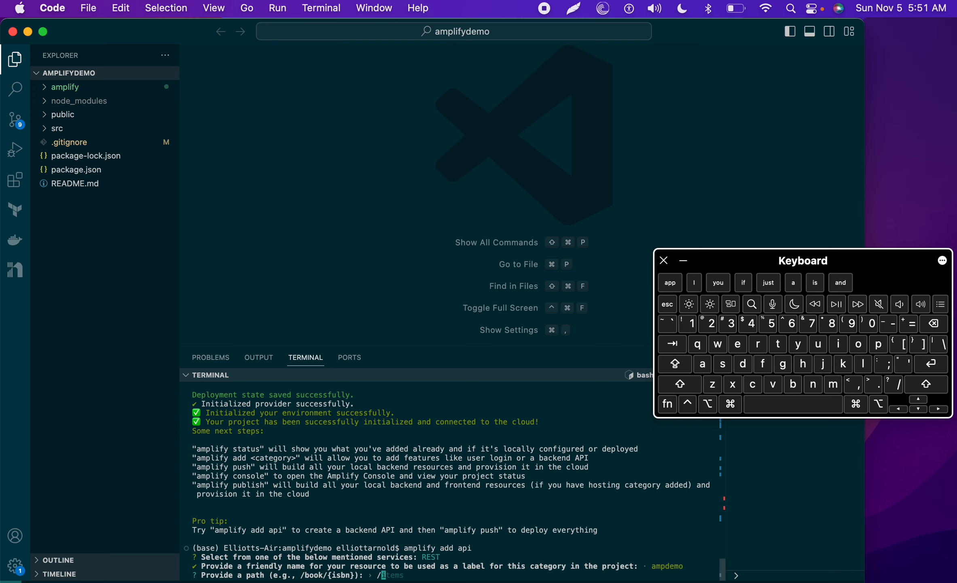
pyautogui.write('da')
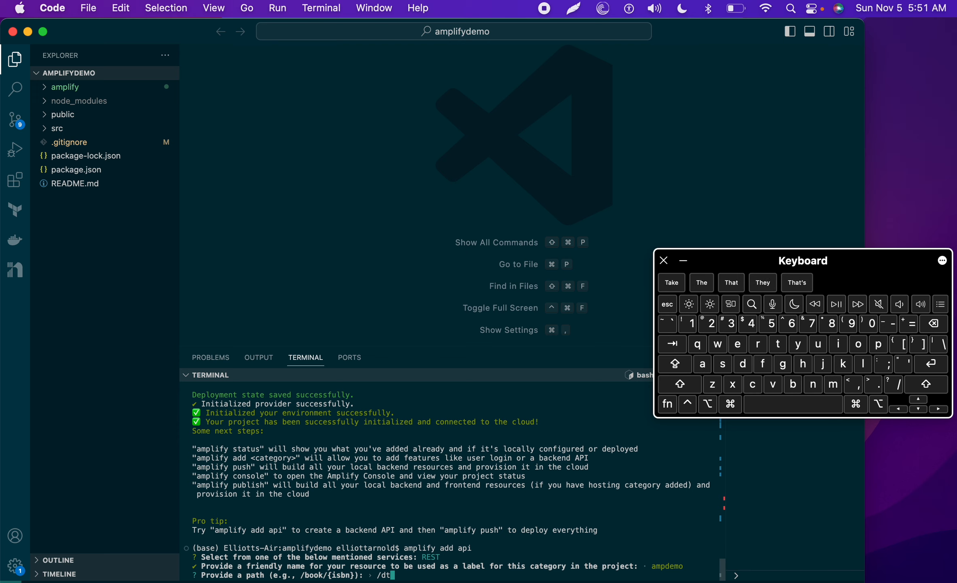
pyautogui.write('ta')
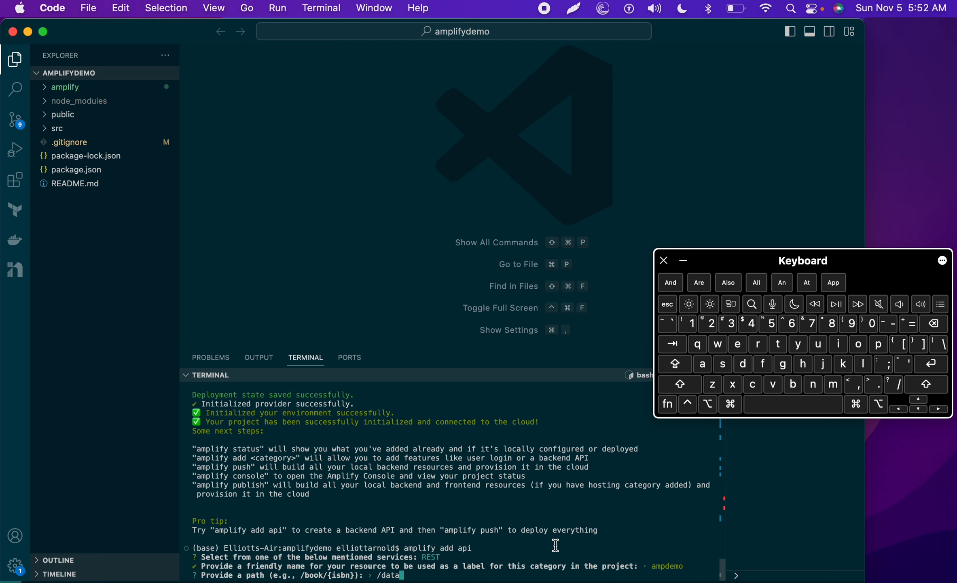
pyautogui.press('Return')
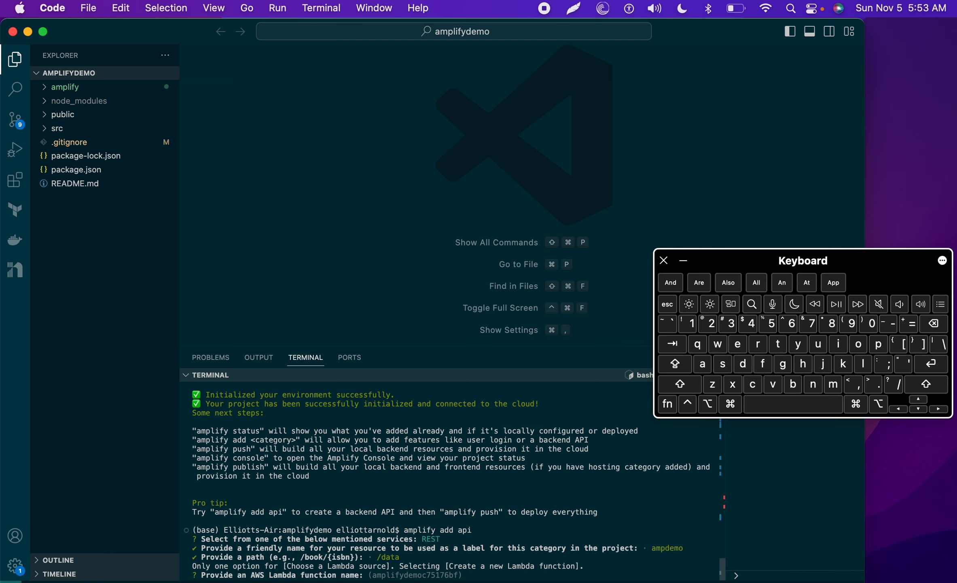
# Step: Name the Lambda function ampdemofunc by pasting 'ampdemo' and adding 'func'
pyautogui.tripleClick(658, 548)
pyautogui.doubleClick(659, 548)
pyautogui.press('super+c')
pyautogui.press('super+v')
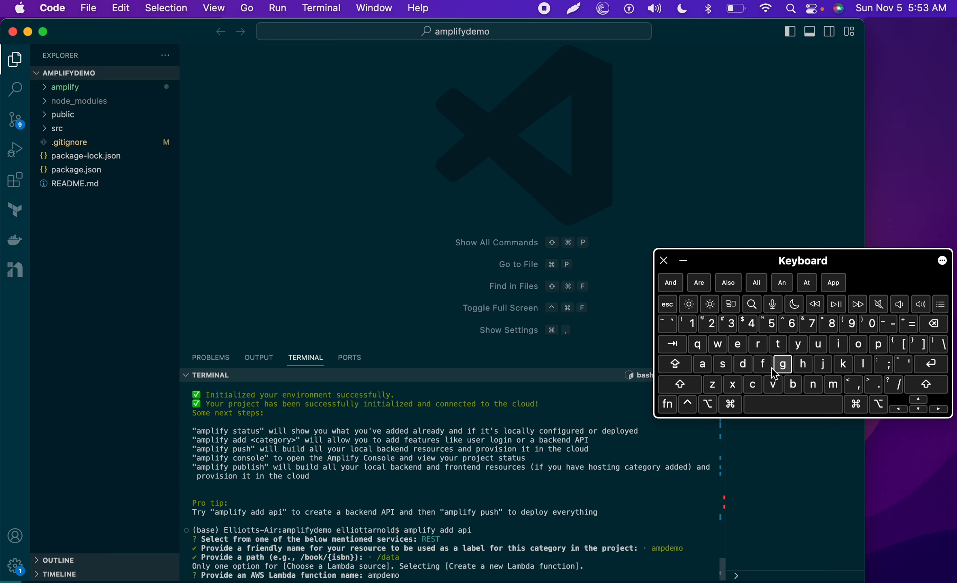
pyautogui.click(817, 344)
pyautogui.click(813, 383)
pyautogui.click(753, 383)
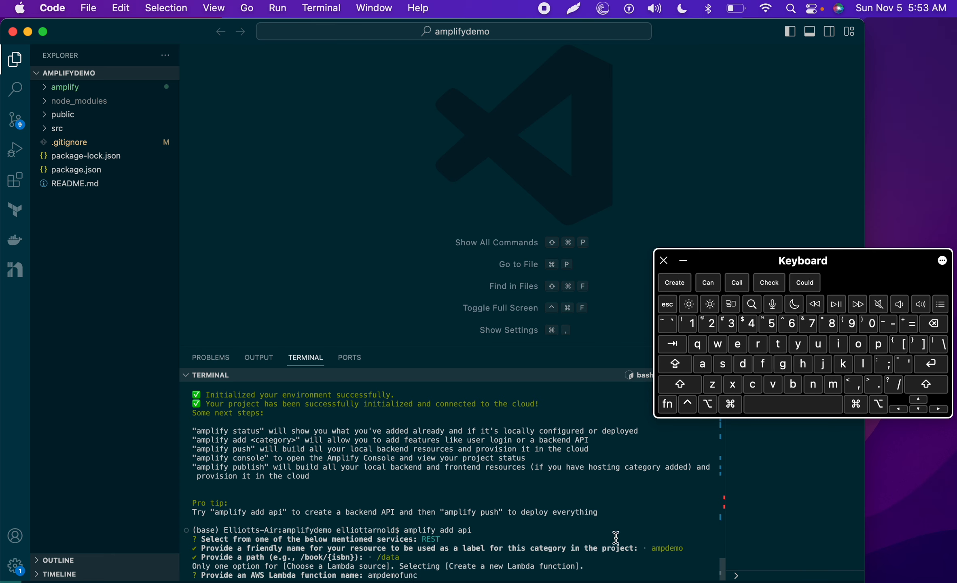
pyautogui.press('Return')
# Step: Choose NodeJS as the Lambda runtime and Hello World as the function template
pyautogui.click(918, 409)
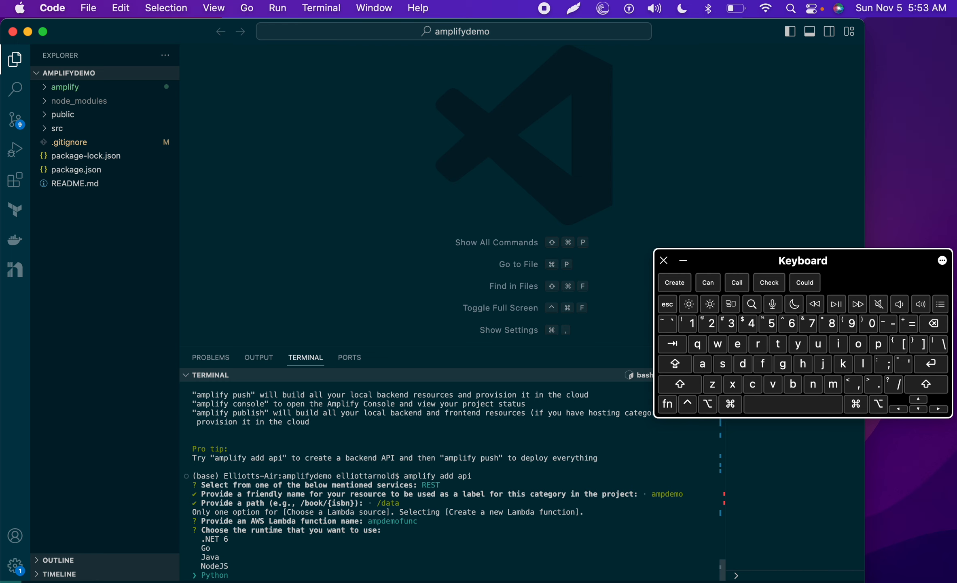
pyautogui.press('Up')
pyautogui.press('Return')
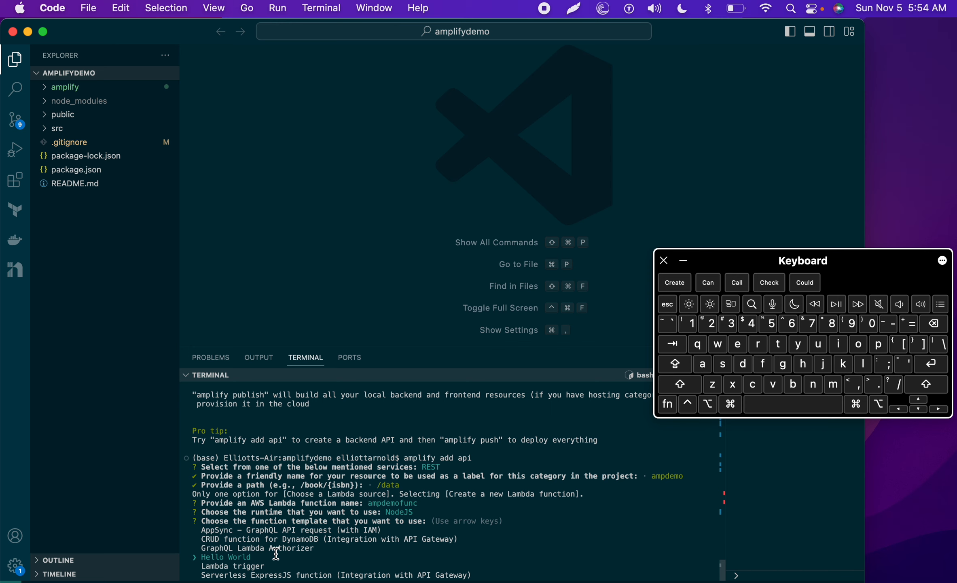
pyautogui.press('Return')
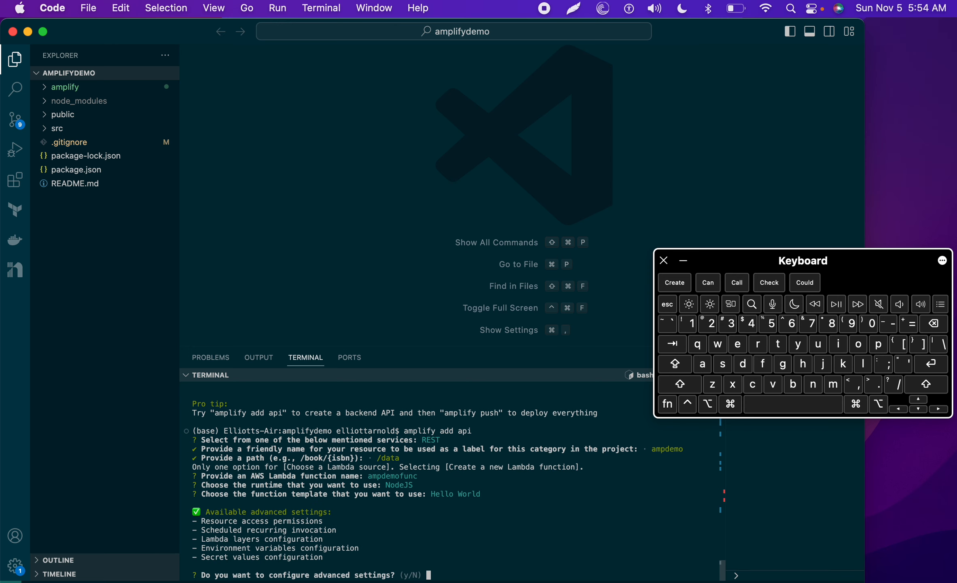
# Step: Answer n to configuring advanced settings and y to editing the local Lambda function now
pyautogui.write('n')
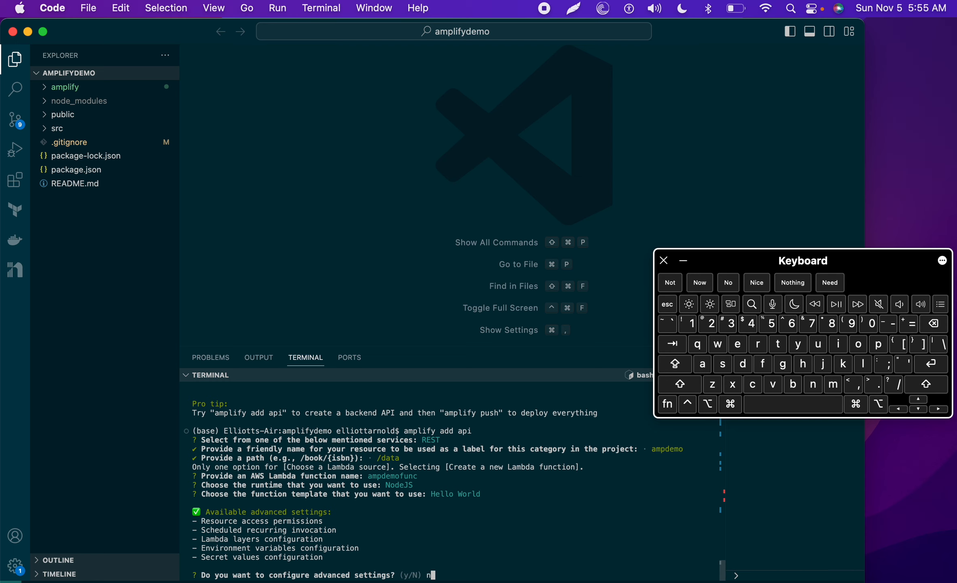
pyautogui.press('Return')
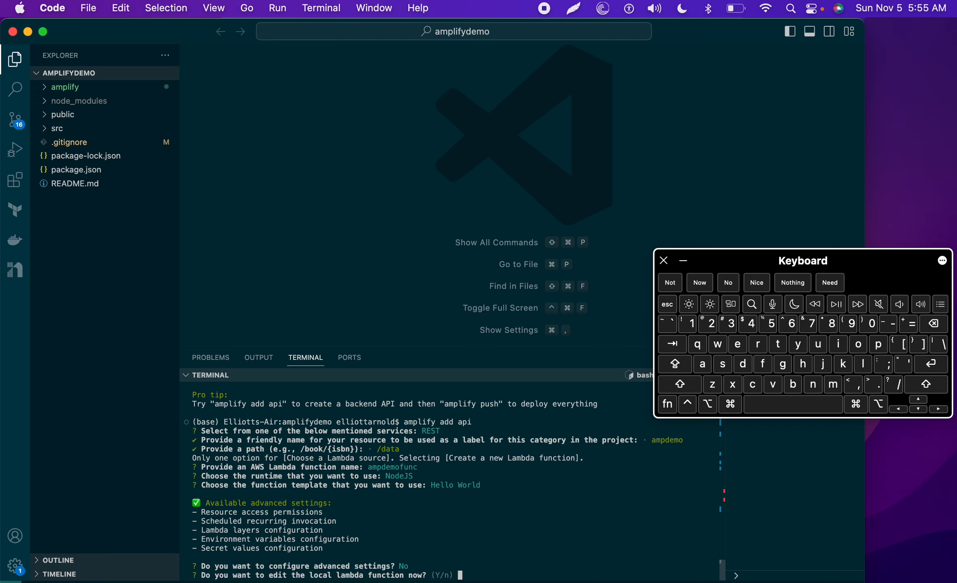
pyautogui.write('y')
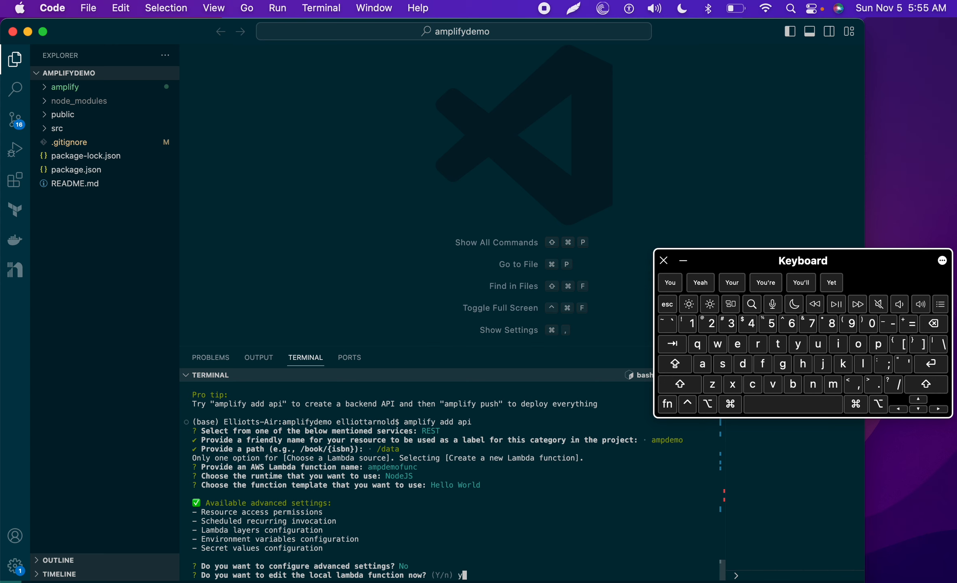
pyautogui.press('Return')
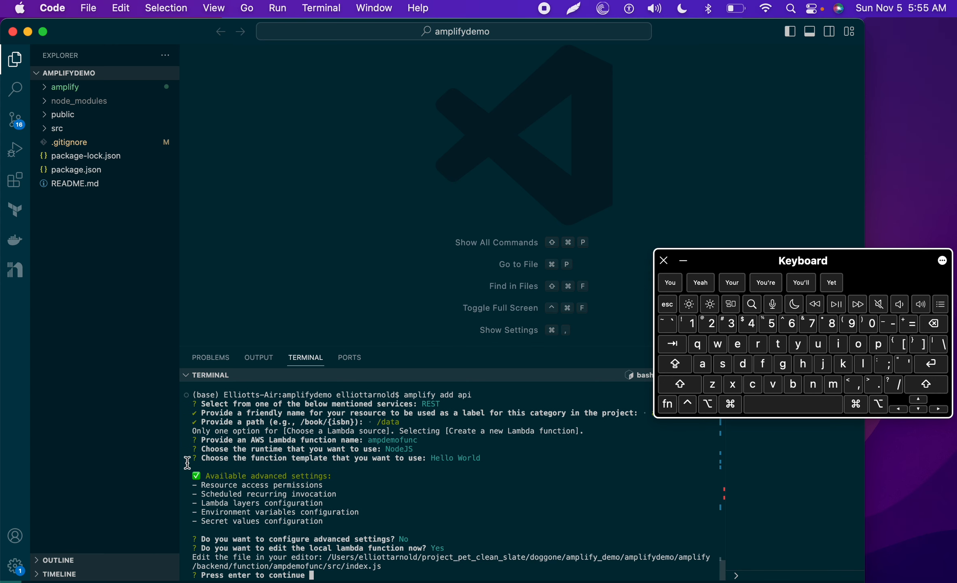
pyautogui.click(46, 90)
pyautogui.click(46, 90)
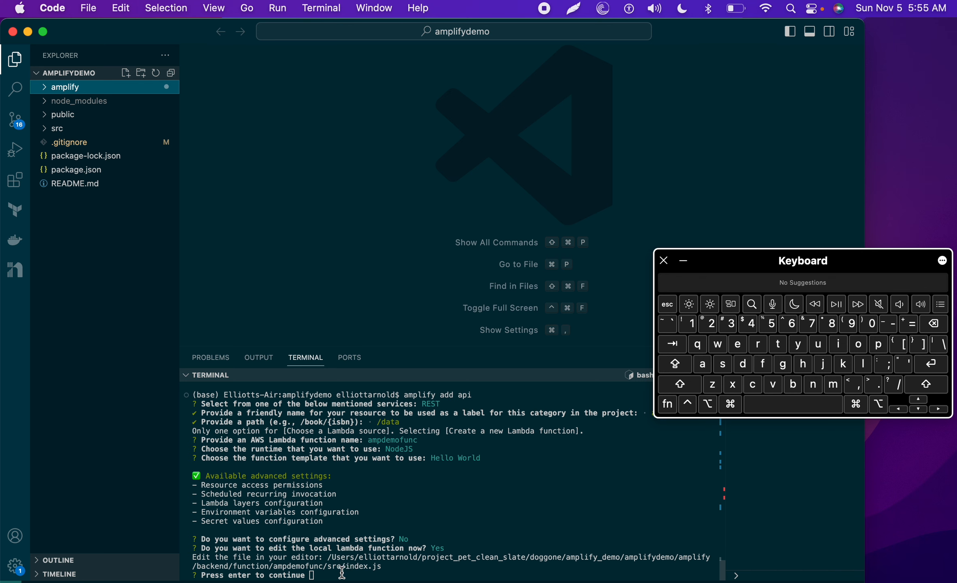
# Step: Open ampdemofunc's index.js and uncomment the headers block on lines 11–14, keeping line 10 commented
pyautogui.keyDown('super'); pyautogui.click(417, 562); pyautogui.keyUp('super')
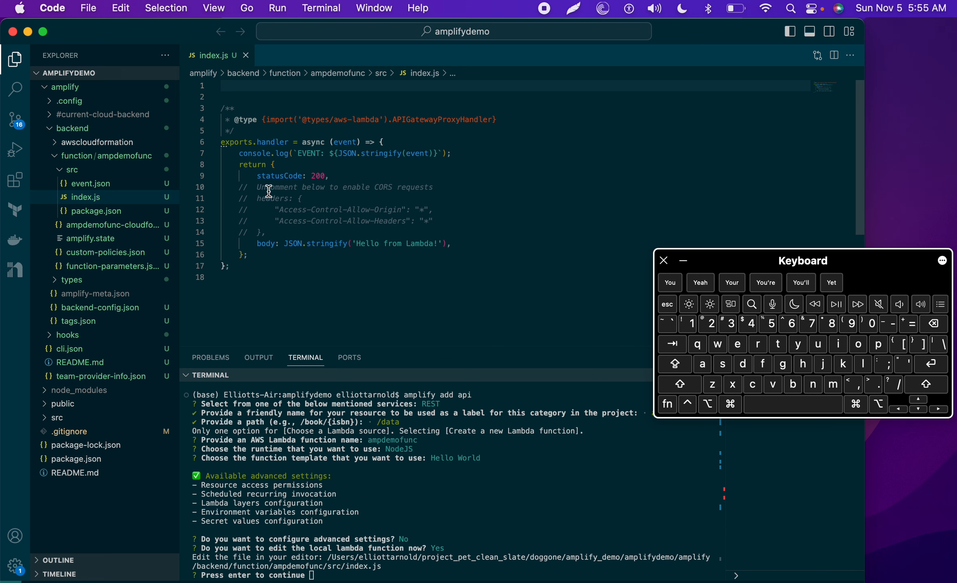
pyautogui.moveTo(239, 187); pyautogui.dragTo(273, 234)
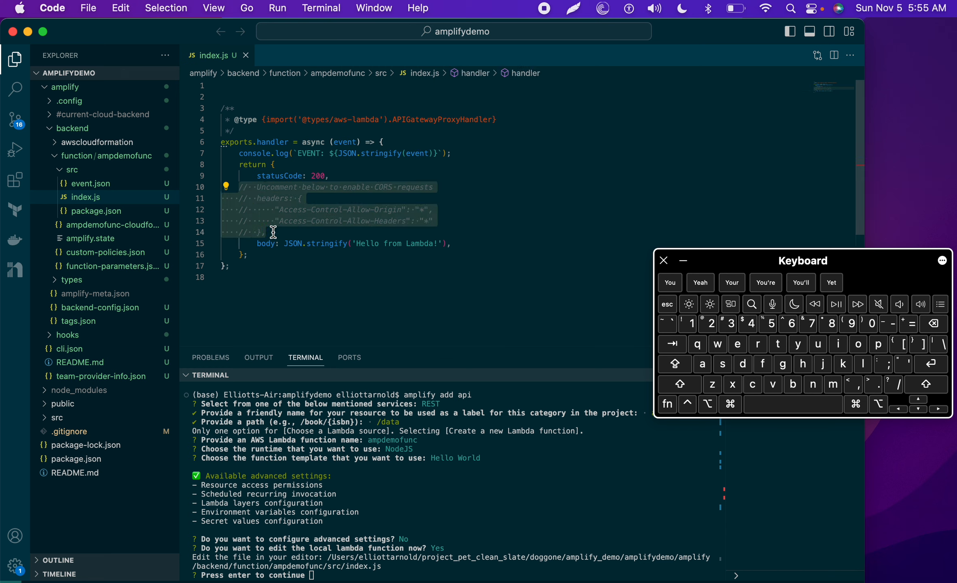
pyautogui.press('super+slash')
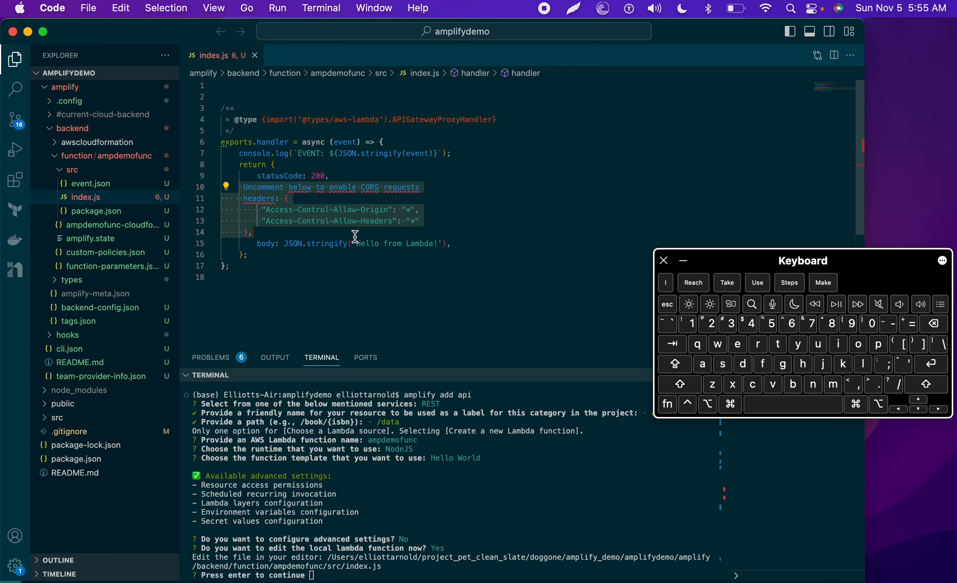
pyautogui.press('super+slash')
pyautogui.click(443, 193)
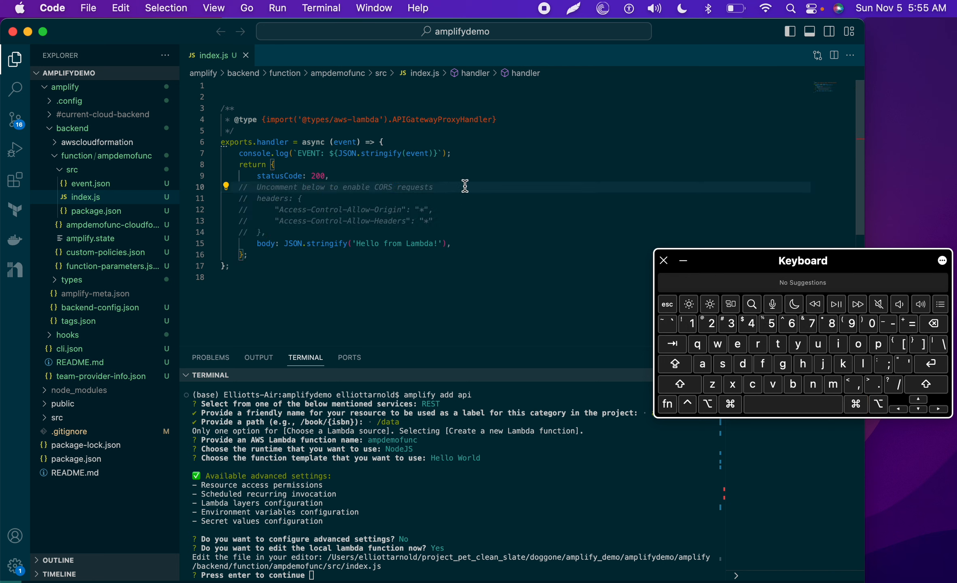
pyautogui.press('super+slash')
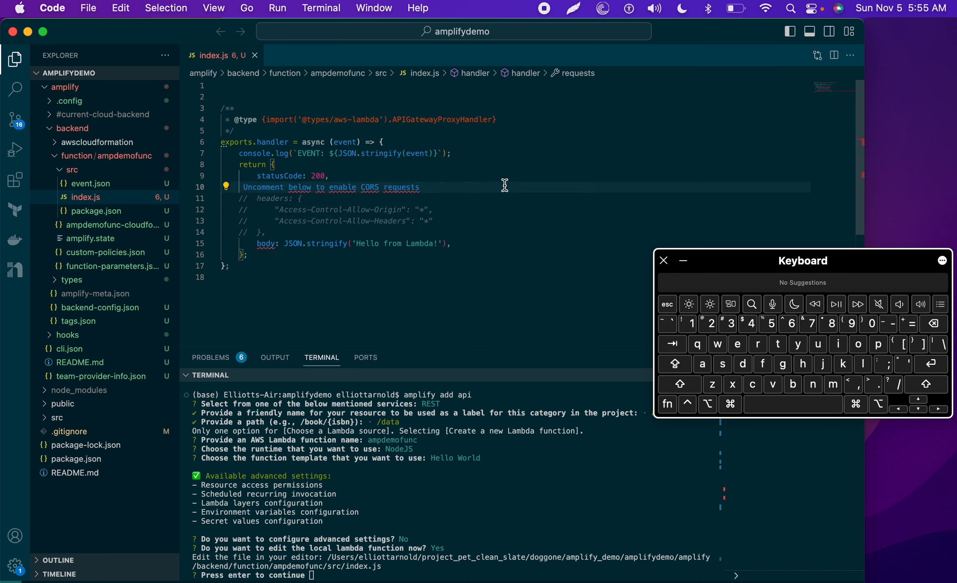
pyautogui.press('super+slash')
pyautogui.moveTo(239, 198); pyautogui.dragTo(278, 235)
pyautogui.press('super+slash')
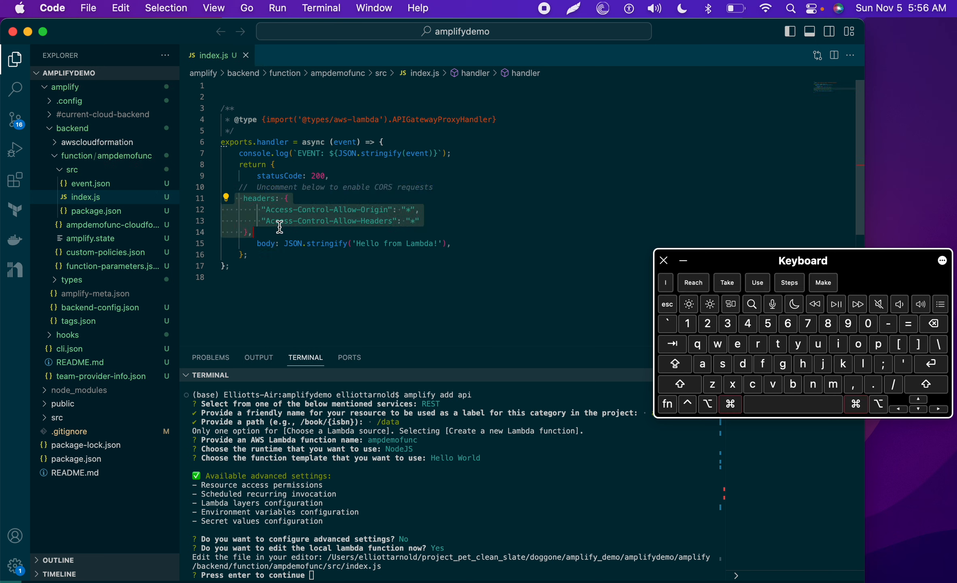
pyautogui.click(389, 266)
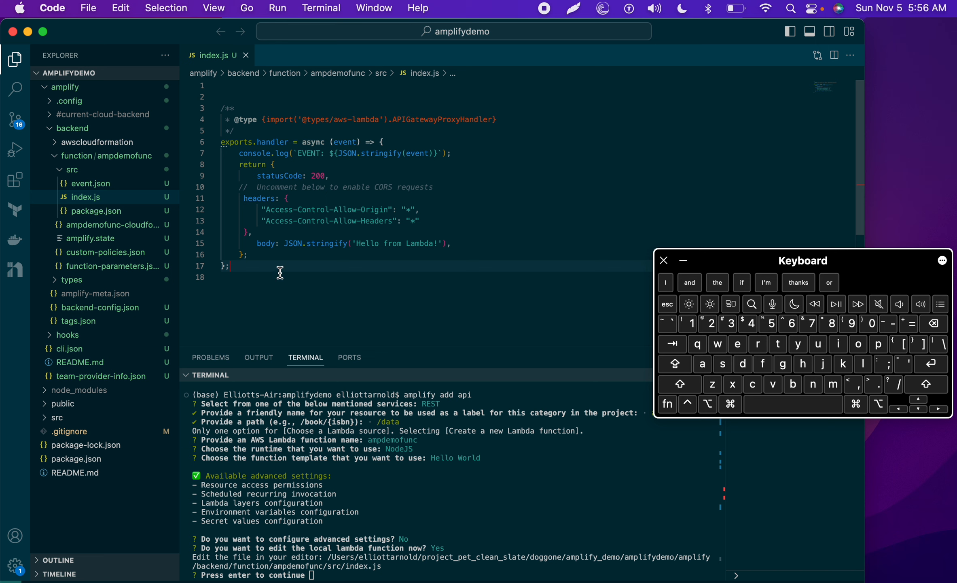
pyautogui.hotkey('ctrl', 'Right')
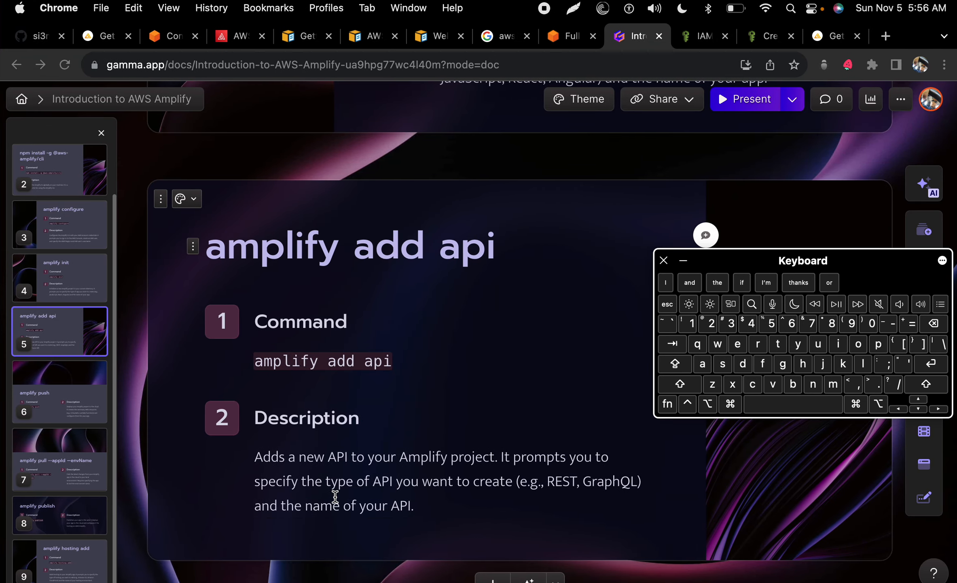
pyautogui.click(684, 261)
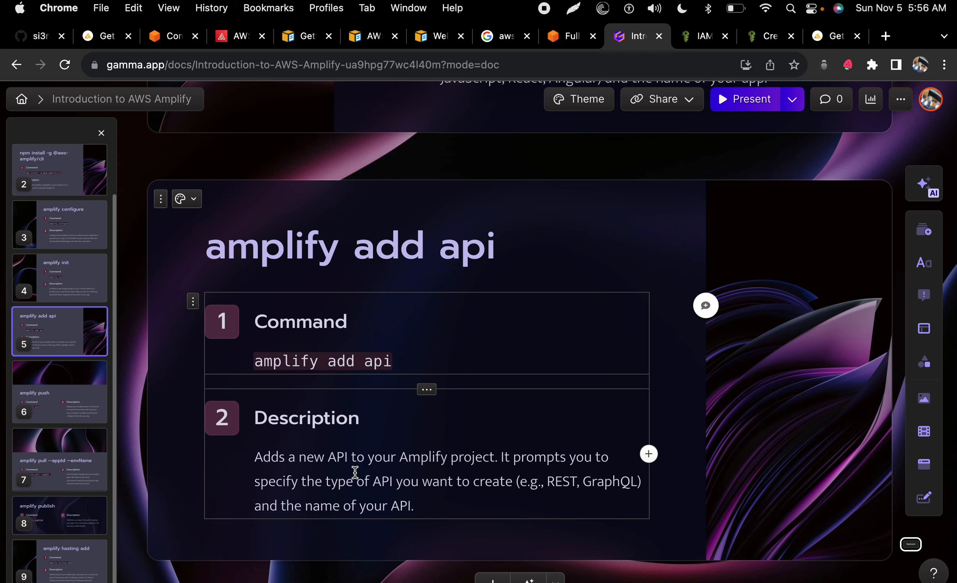
pyautogui.hotkey('ctrl', 'Left')
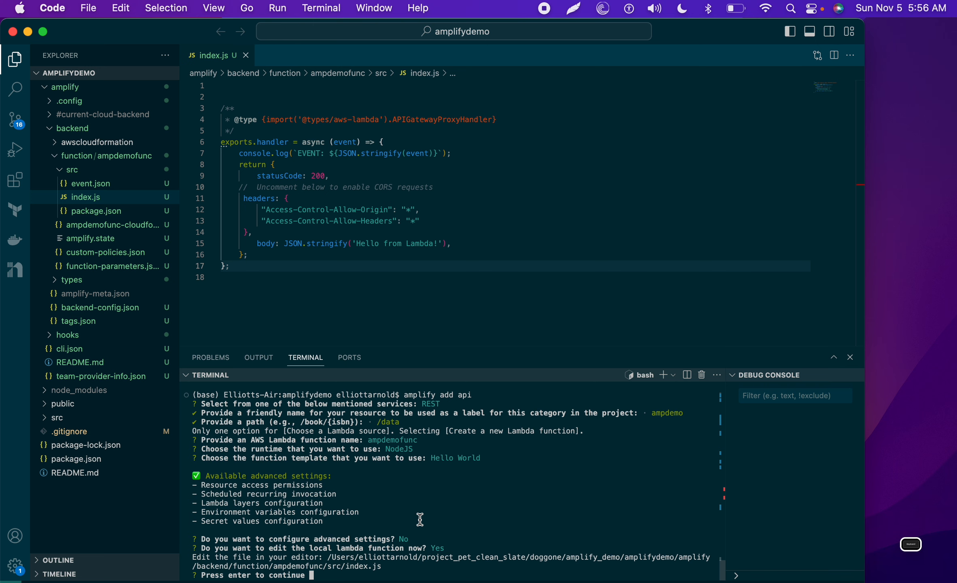
# Step: Finish amplify add api without restricting access or adding paths, then highlight the CORS header lines
pyautogui.press('Return')
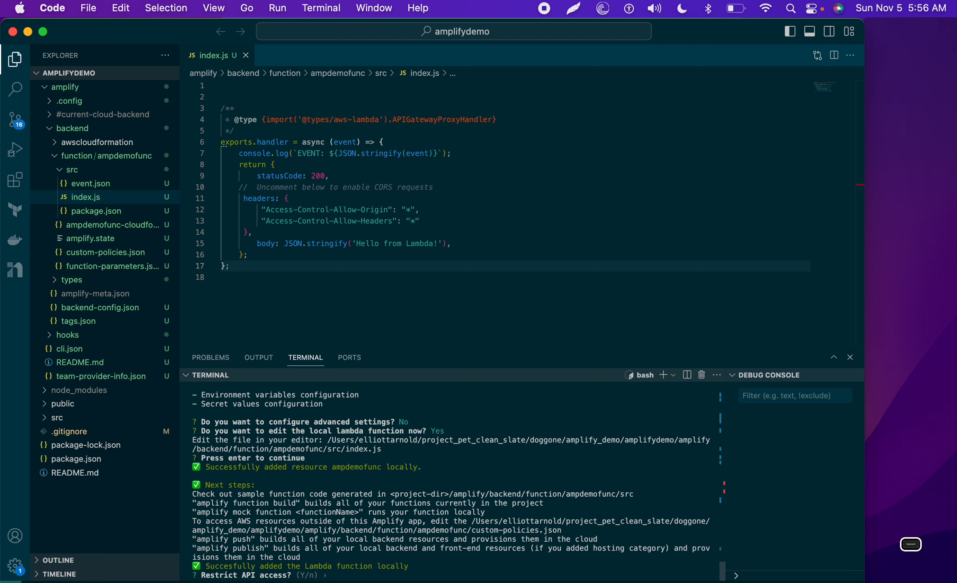
pyautogui.write('n')
pyautogui.press('Return')
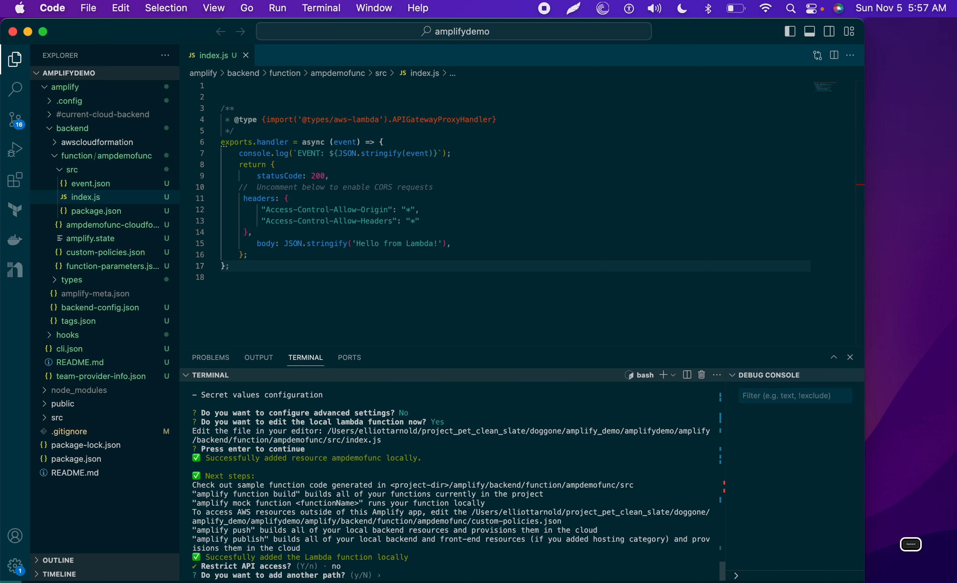
pyautogui.press('Return')
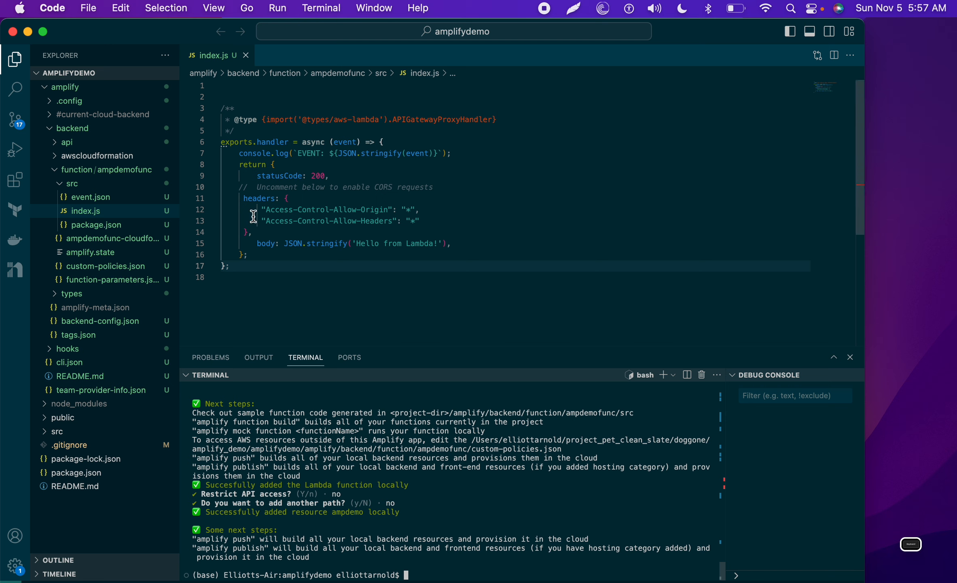
pyautogui.moveTo(244, 198); pyautogui.dragTo(254, 231)
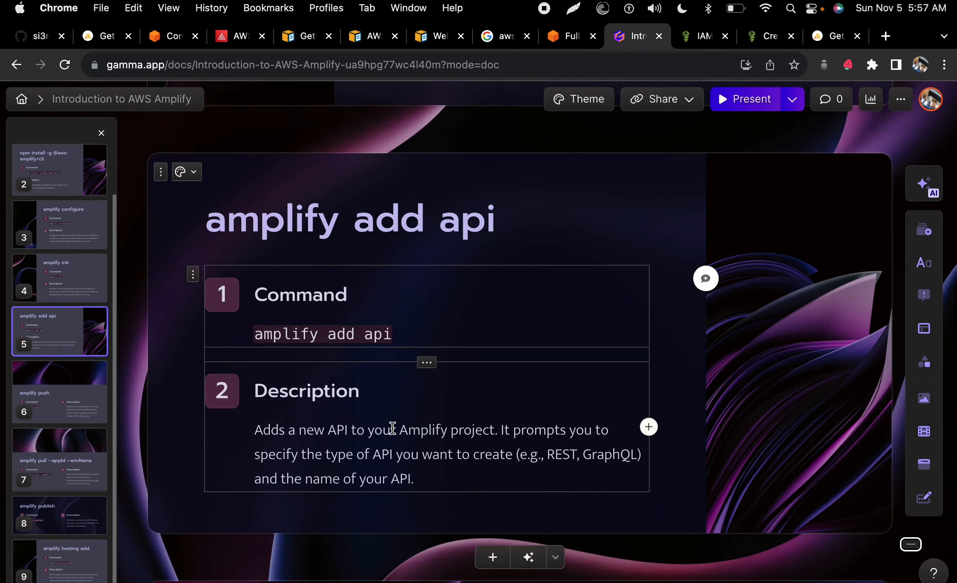
pyautogui.scroll(-10, 392, 428)
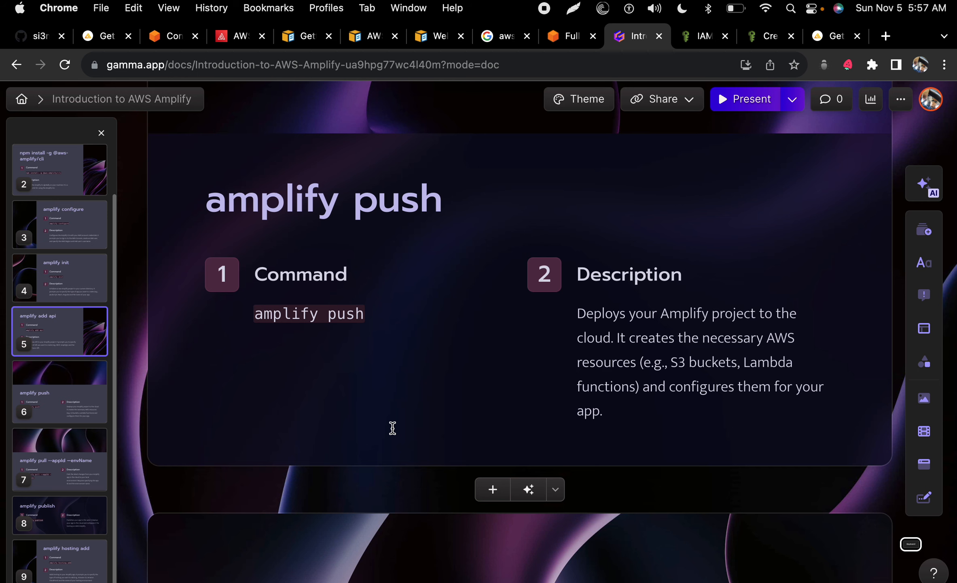
# Step: Collapse the amplify folder in the VS Code project tree and focus the terminal
pyautogui.hotkey('ctrl', 'Left')
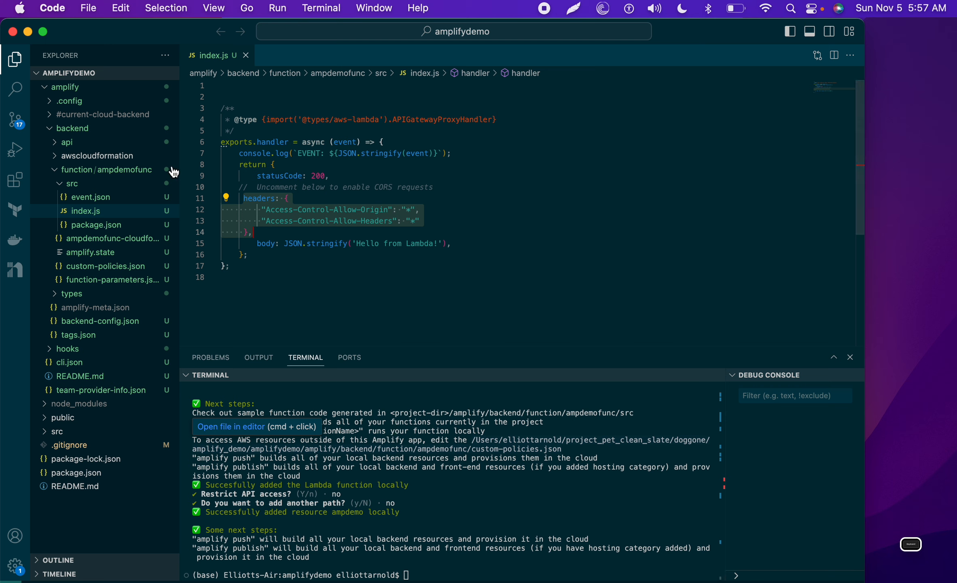
pyautogui.click(43, 89)
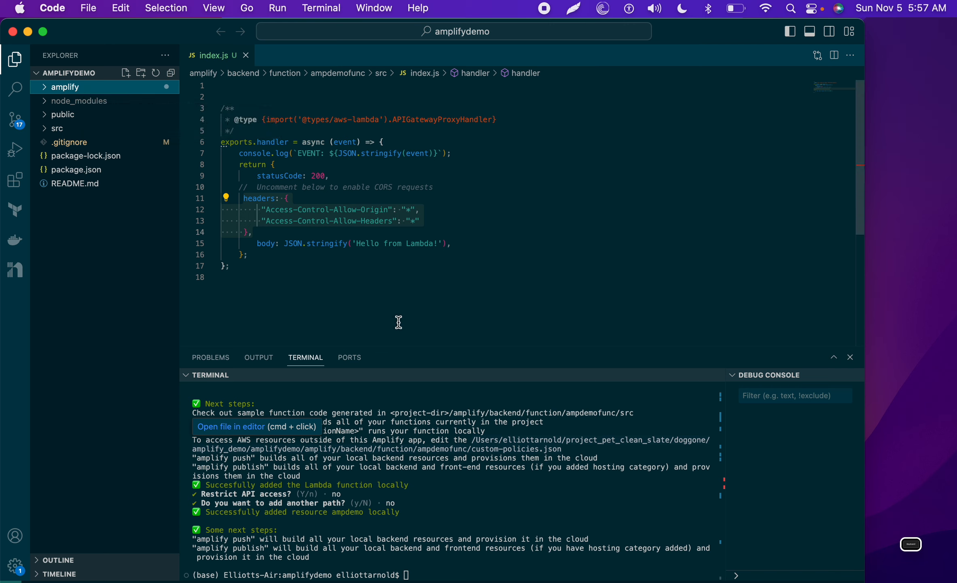
pyautogui.click(462, 507)
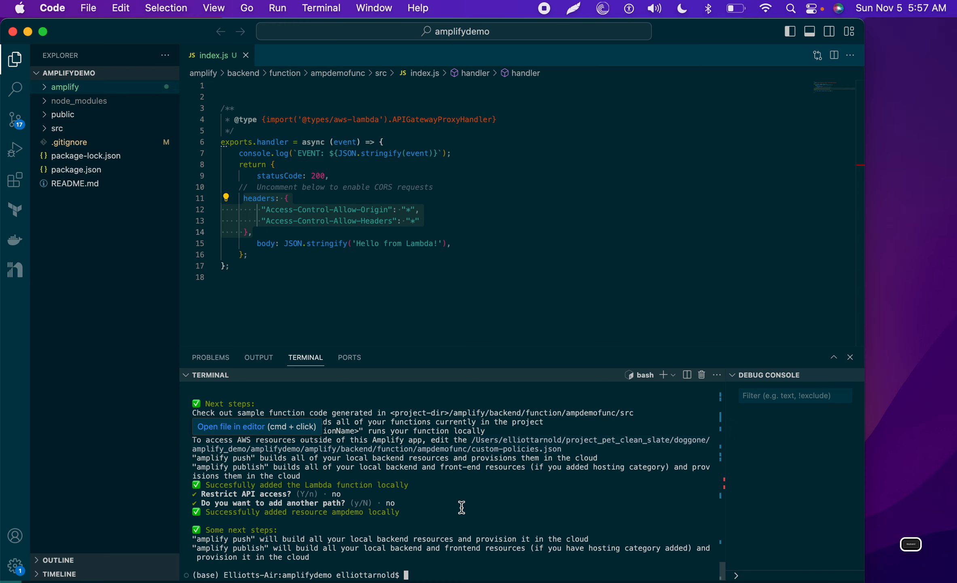
pyautogui.hotkey('ctrl', 'Right')
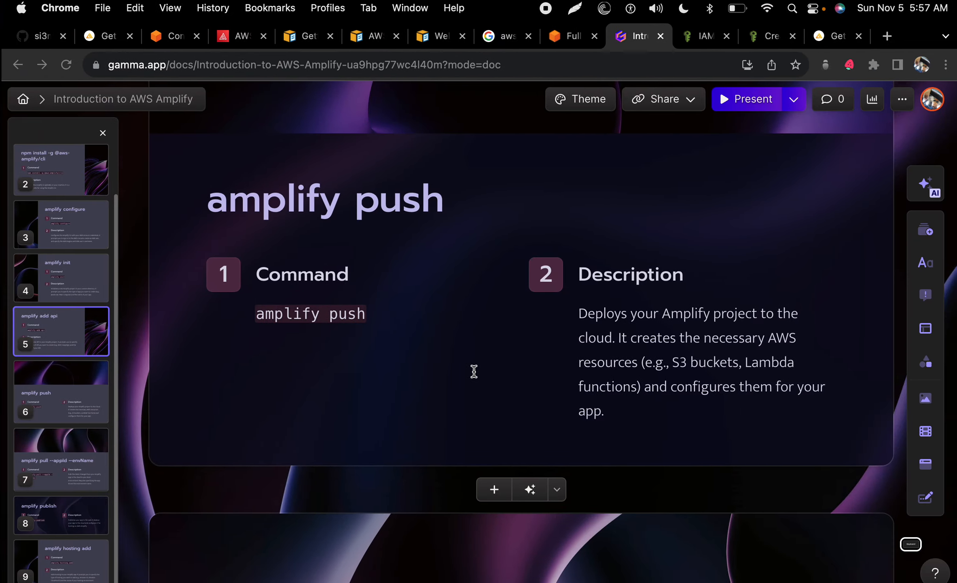
# Step: Review the amplify push description and move the AWS Amplify console tab beside the Gamma deck
pyautogui.moveTo(574, 316); pyautogui.dragTo(660, 408)
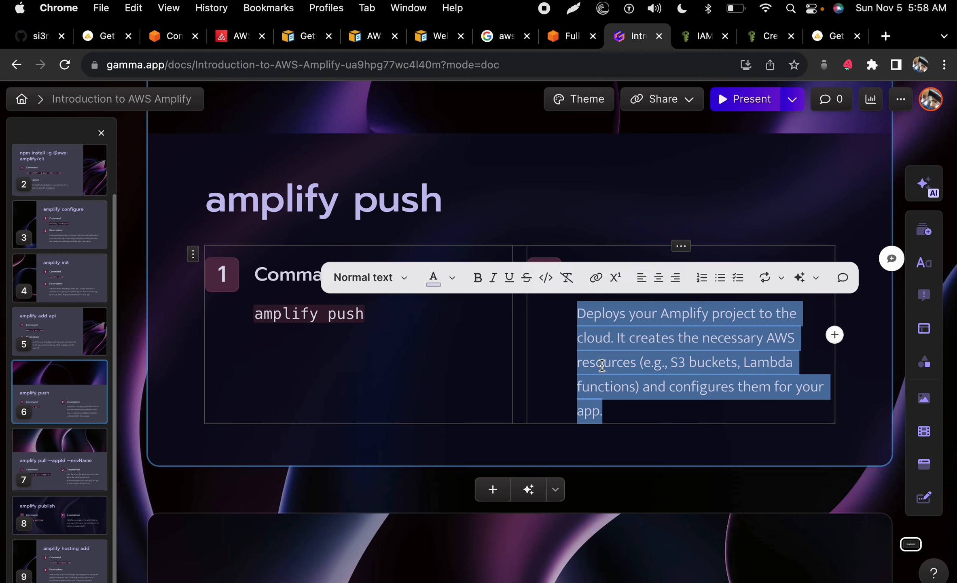
pyautogui.click(700, 392)
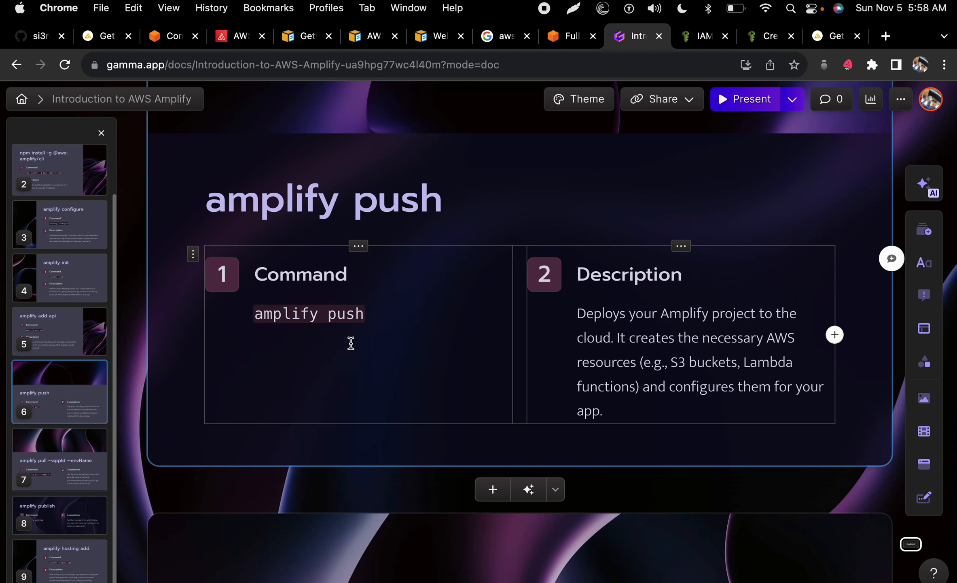
pyautogui.moveTo(232, 36); pyautogui.dragTo(619, 23)
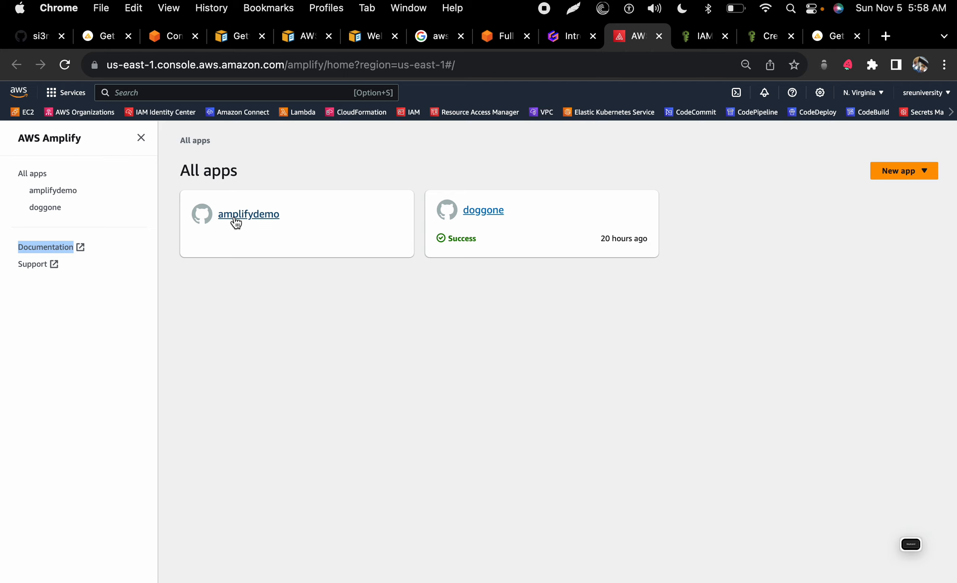
# Step: Reload the Amplify console and type 'amplify add api' in the VS Code terminal
pyautogui.click(65, 64)
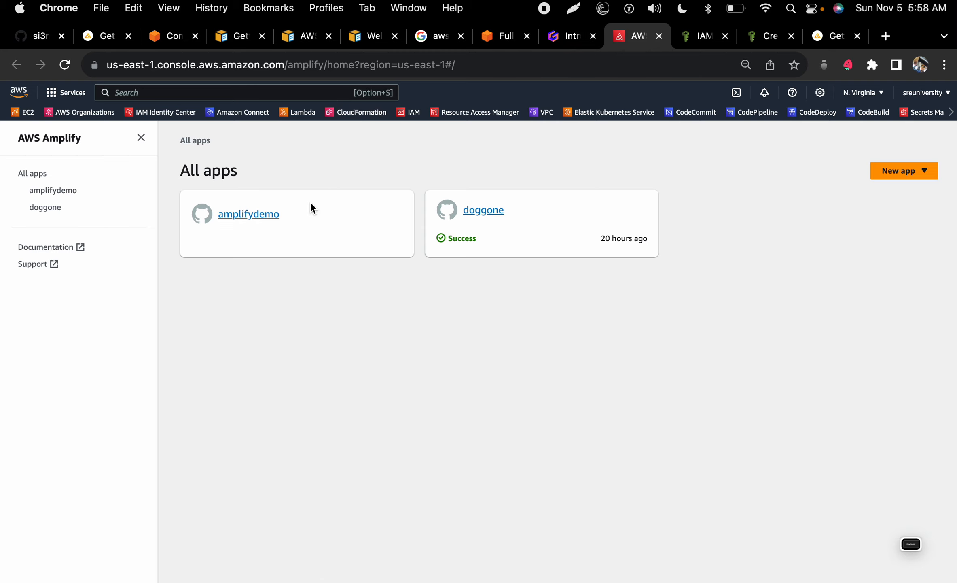
pyautogui.hotkey('ctrl', 'Left')
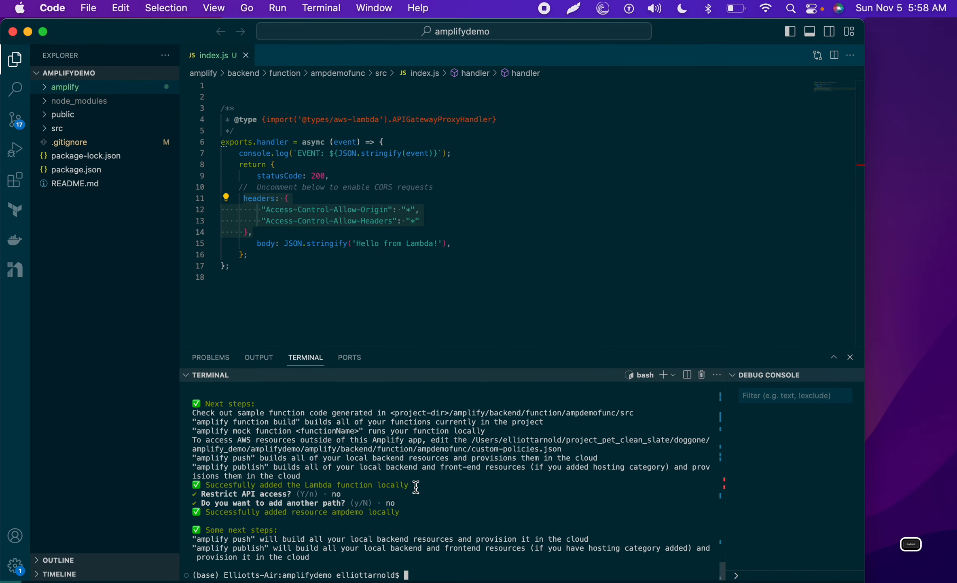
pyautogui.write('amplify add api')
pyautogui.hotkey('ctrl', 'Right')
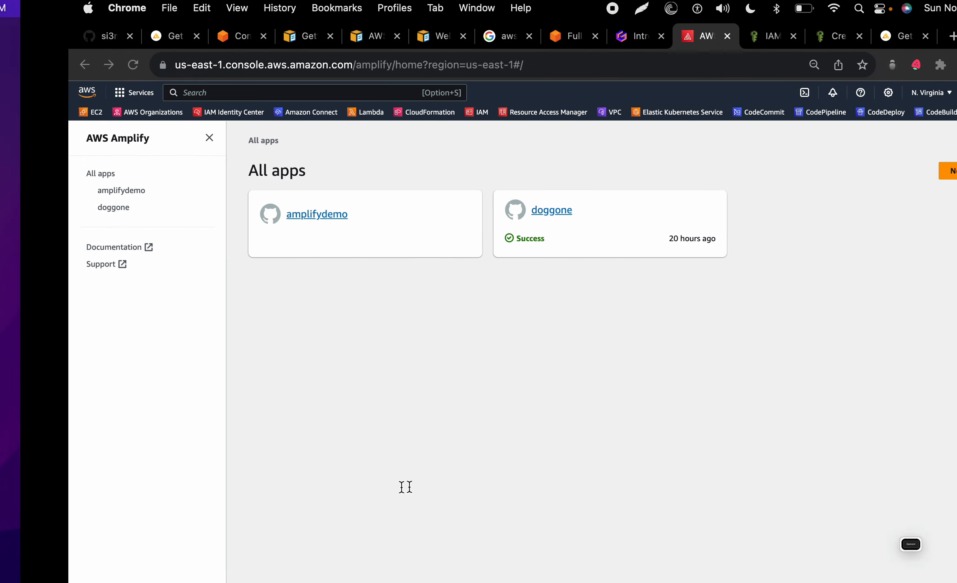
# Step: Open the amplifydemo app and check its dev backend environment's deployment status
pyautogui.click(247, 217)
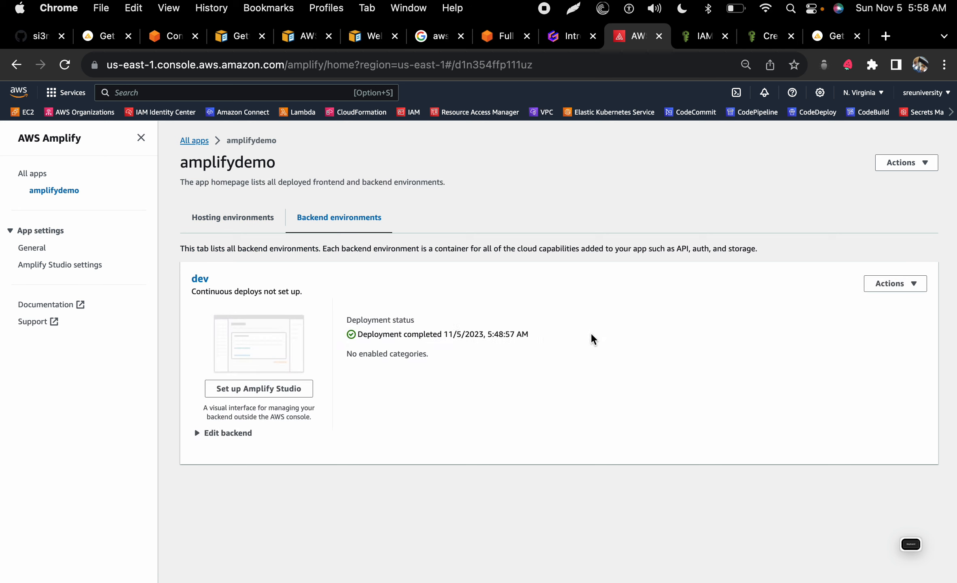
pyautogui.moveTo(364, 345); pyautogui.dragTo(341, 322)
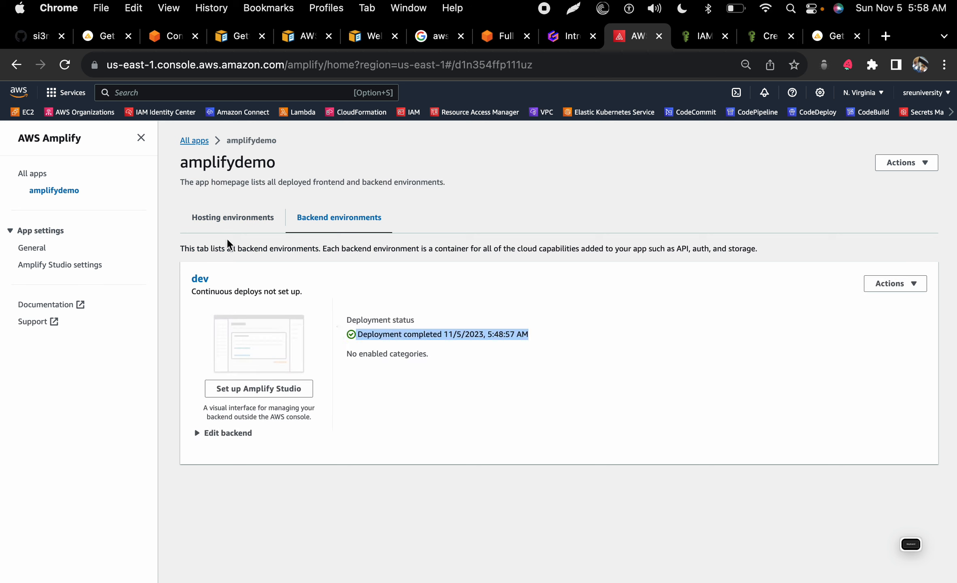
pyautogui.click(214, 221)
pyautogui.click(347, 220)
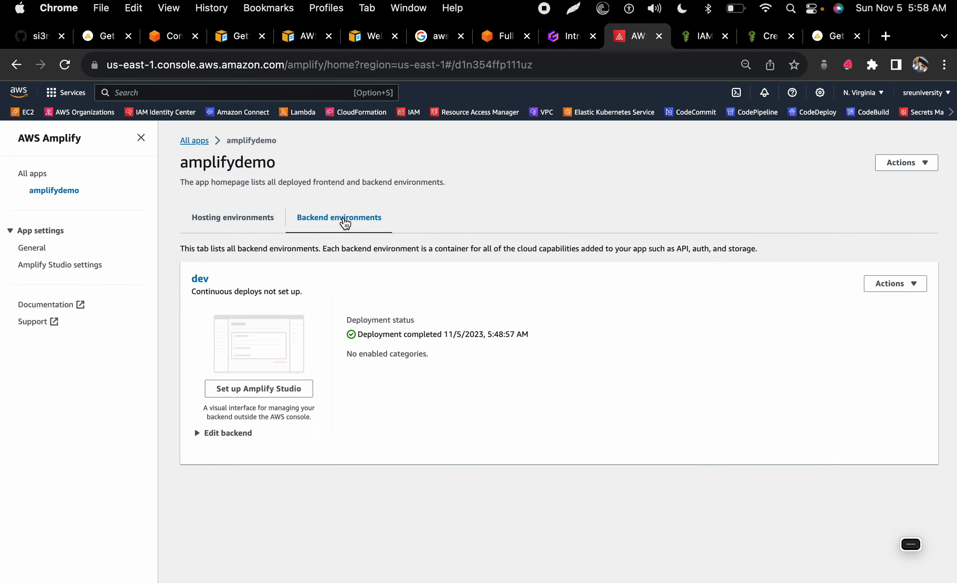
pyautogui.click(242, 224)
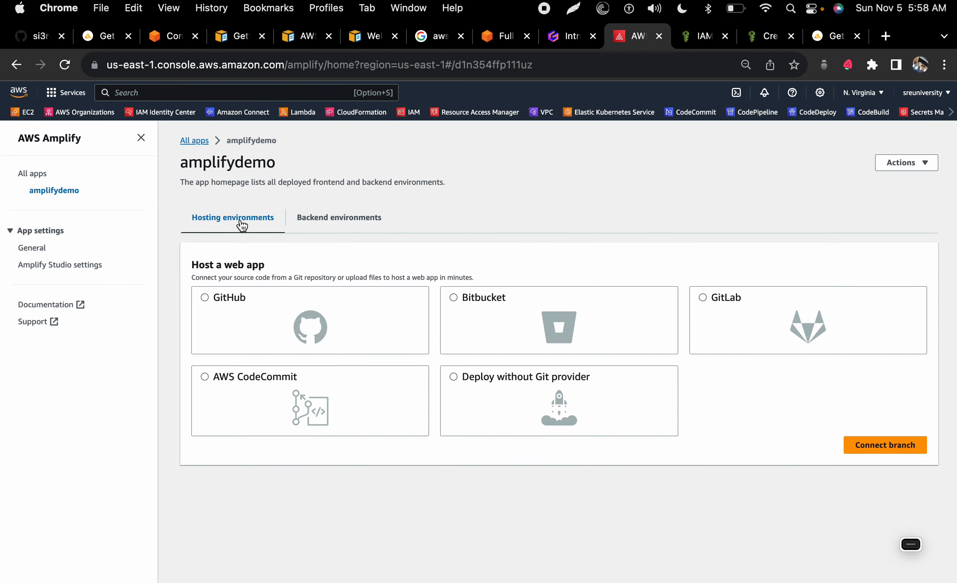
pyautogui.click(320, 233)
pyautogui.hotkey('ctrl', 'Left')
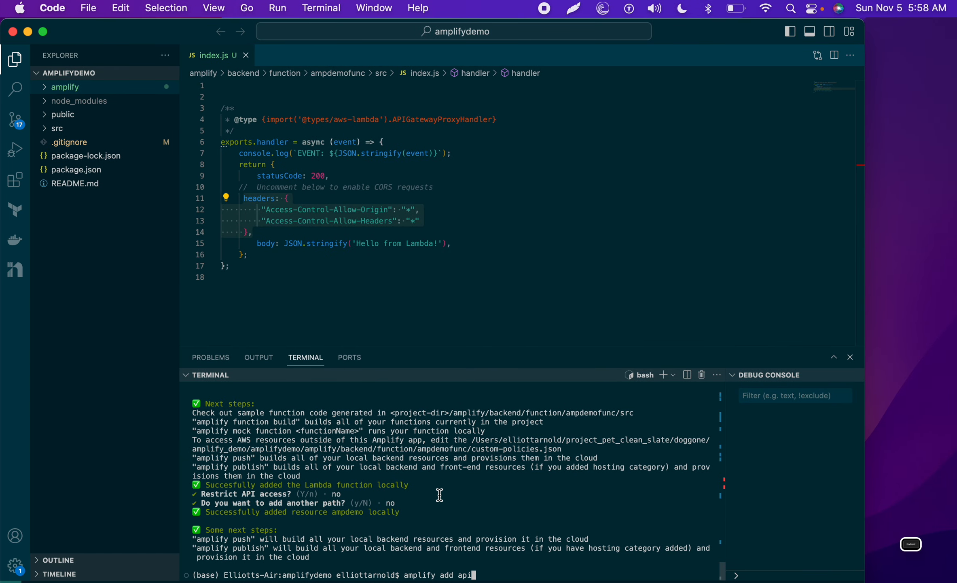
# Step: Copy 'amplify' from the Gamma slide's command and trim the terminal line back to 'amplify'
pyautogui.hotkey('ctrl', 'Right')
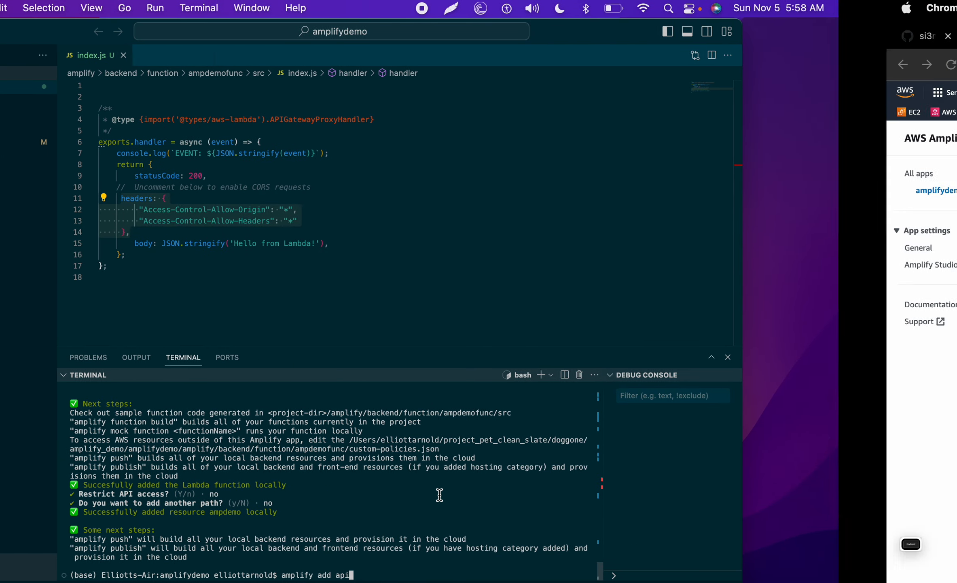
pyautogui.click(565, 36)
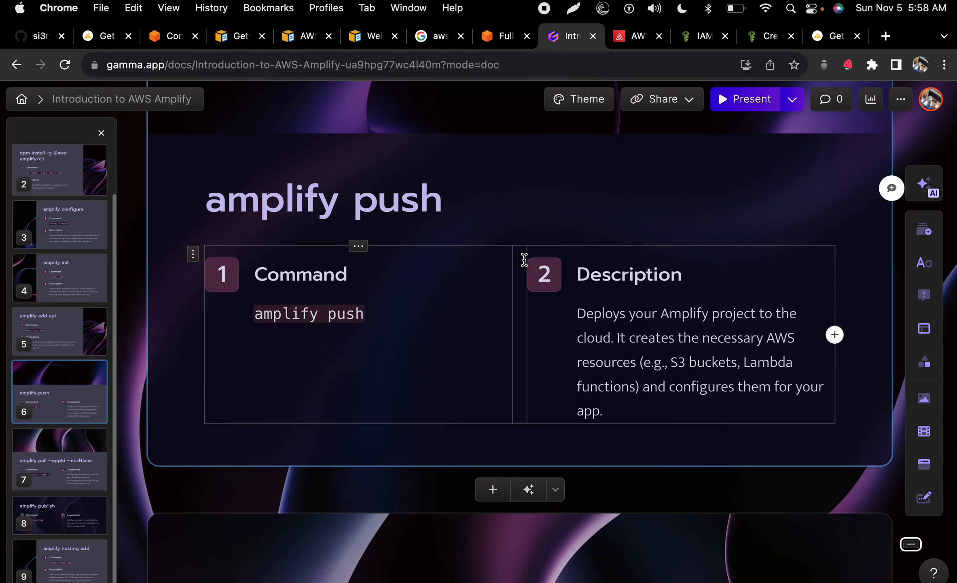
pyautogui.hotkey('ctrl', 'Left')
pyautogui.hotkey('ctrl', 'Right')
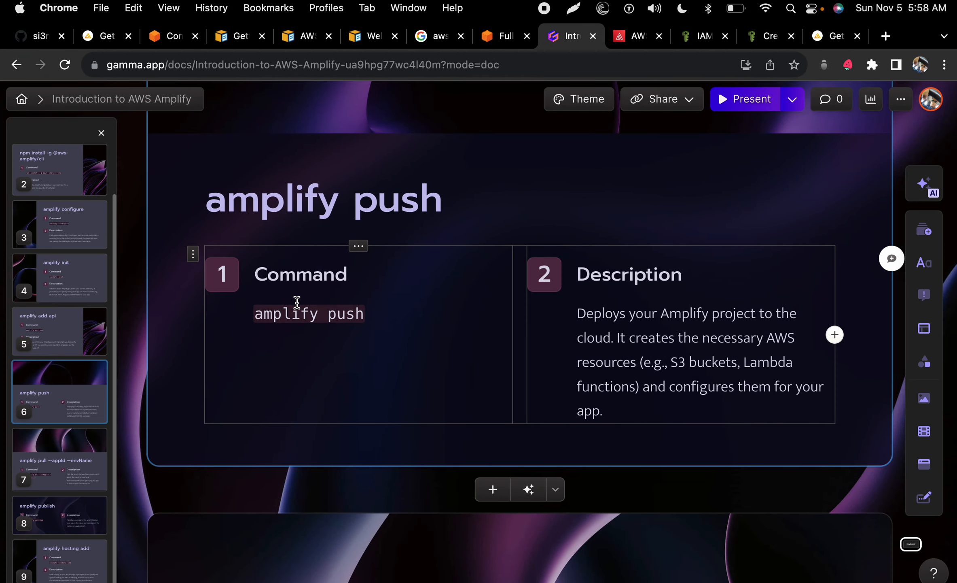
pyautogui.rightClick(297, 314)
pyautogui.click(321, 344)
pyautogui.hotkey('ctrl', 'Left')
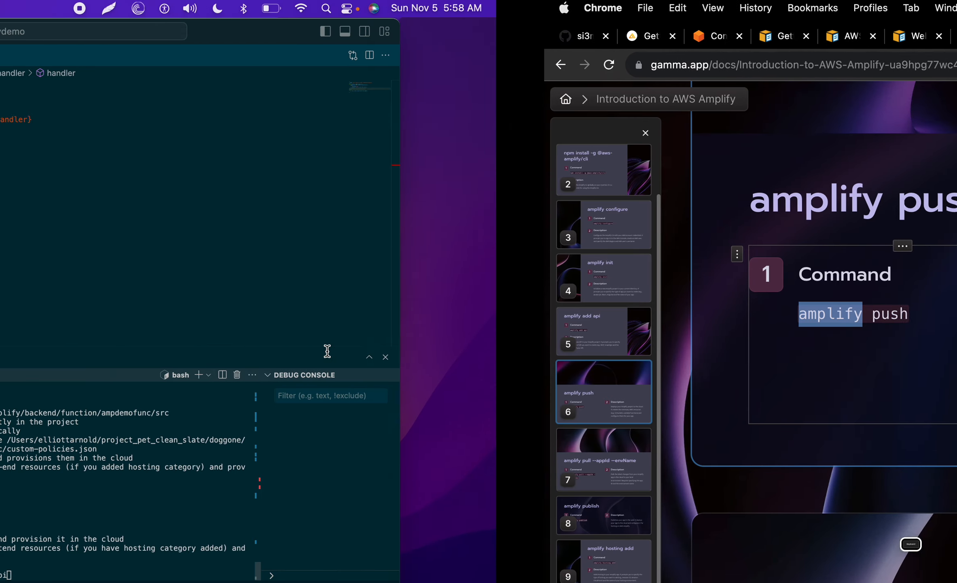
pyautogui.press('BackSpace')
pyautogui.press('BackSpace')
pyautogui.press('BackSpace')
pyautogui.press('BackSpace')
pyautogui.press('BackSpace')
pyautogui.press('BackSpace')
pyautogui.press('BackSpace')
pyautogui.press('BackSpace')
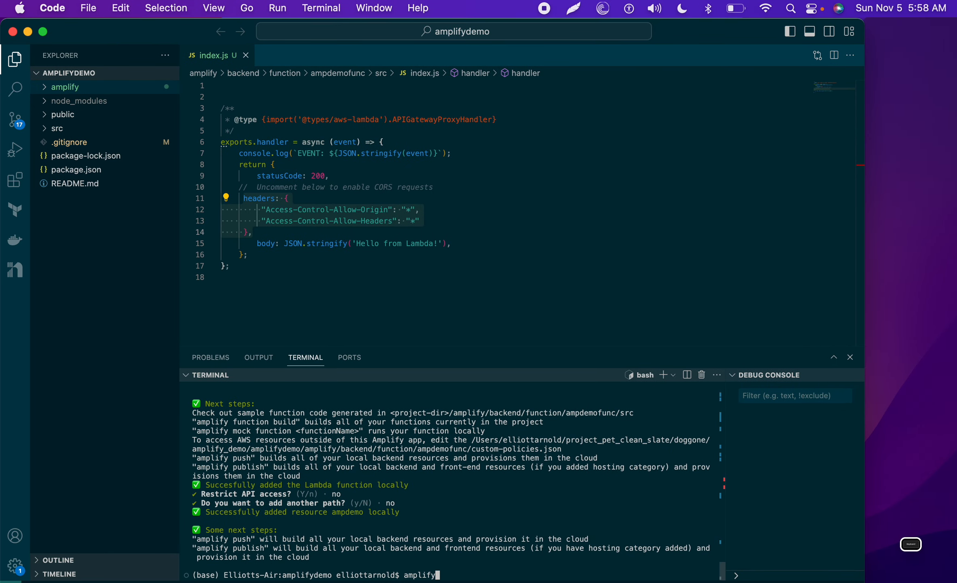
# Step: Run 'amplify push' so it lists ampdemofunc and ampdemo for creation
pyautogui.write('push')
pyautogui.press('Return')
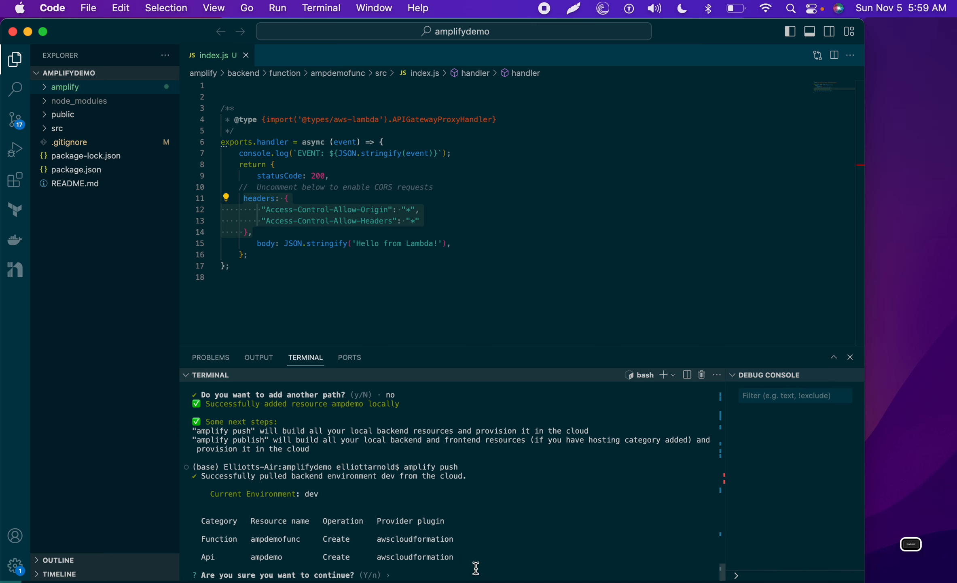
# Step: Look over src/aws-exports.js, then confirm the push to deploy ampdemofunc and ampdemo to dev
pyautogui.click(57, 129)
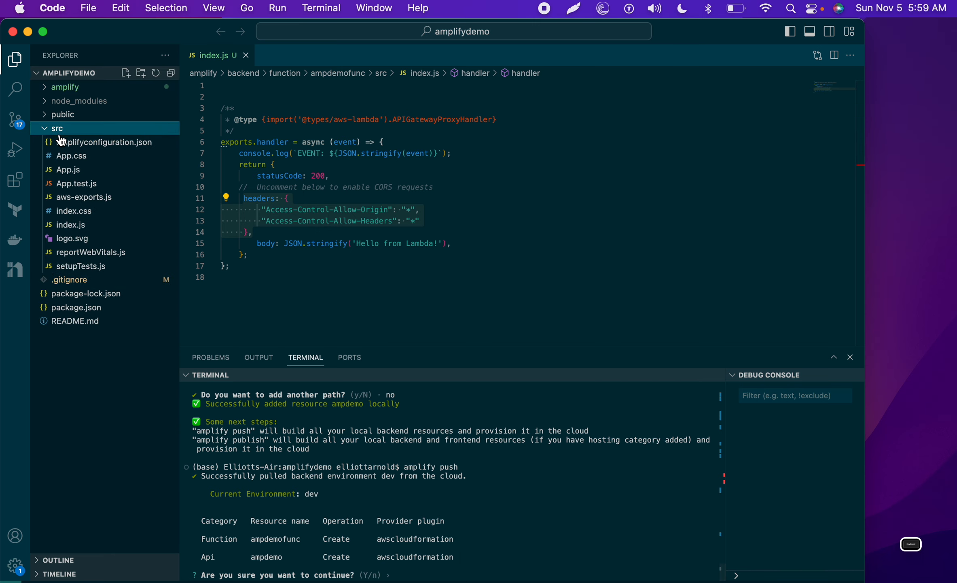
pyautogui.click(68, 198)
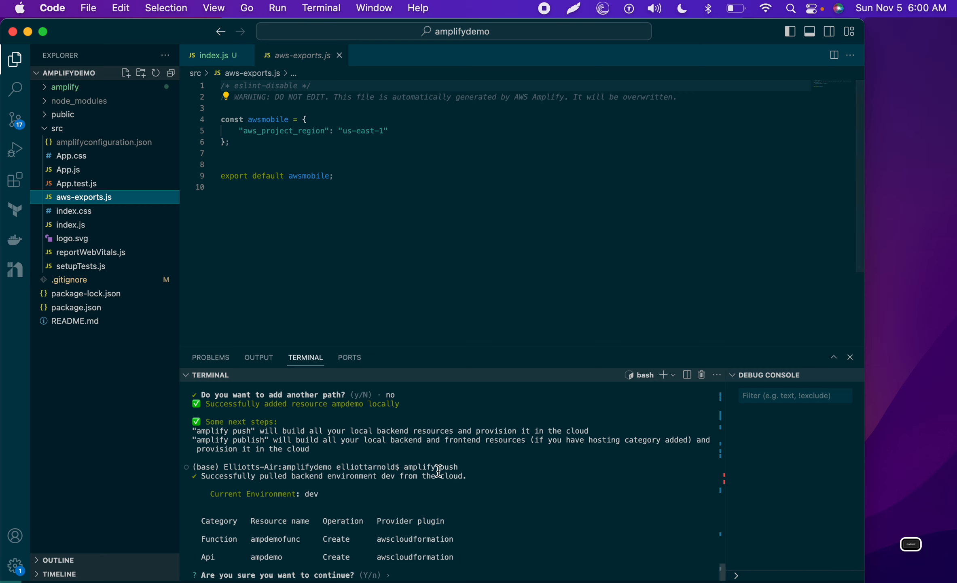
pyautogui.click(511, 540)
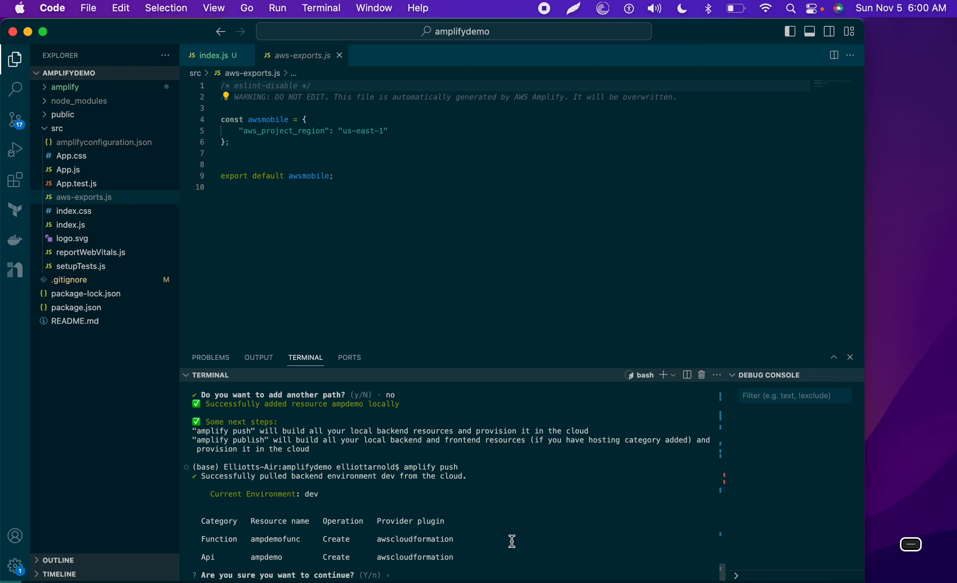
pyautogui.press('Return')
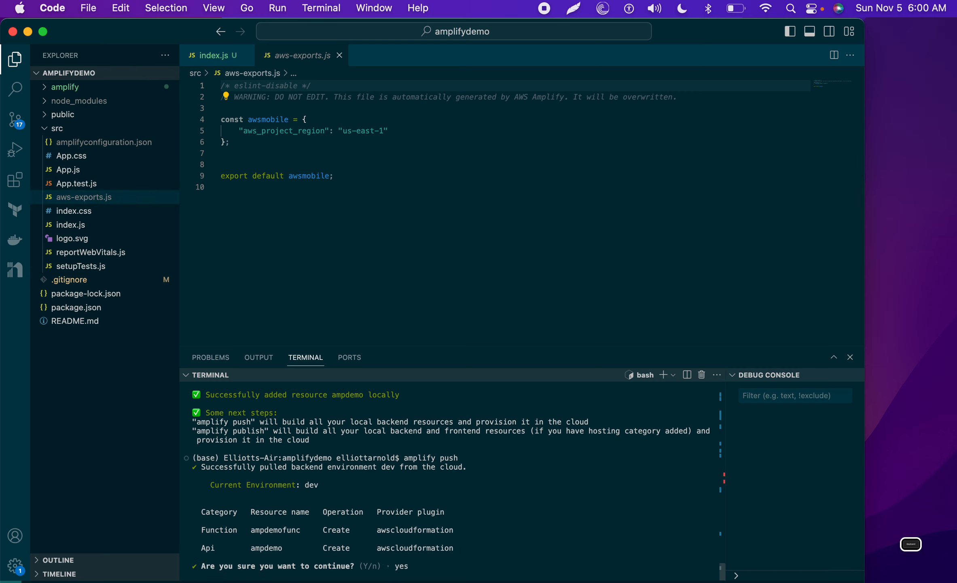
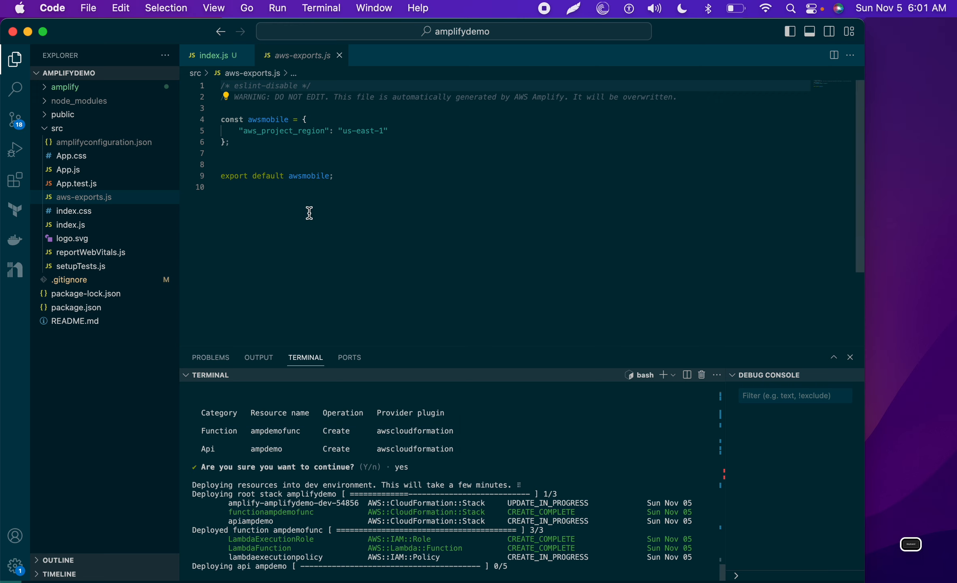
# Step: Check the running amplify push output, then bring up the Gamma 'amplify push' slide in Chrome
pyautogui.scroll(-2, 309, 213)
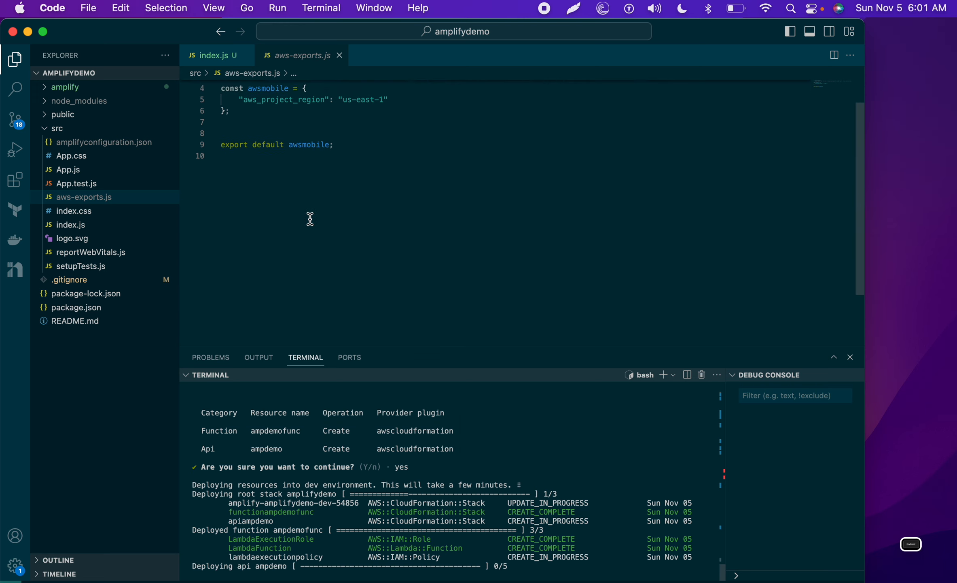
pyautogui.scroll(2, 310, 219)
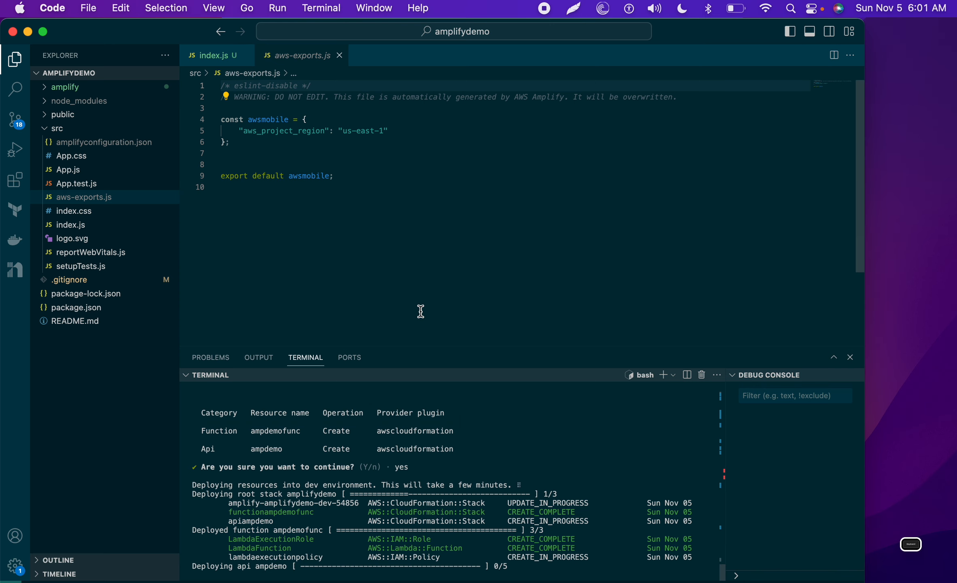
pyautogui.hotkey('ctrl', 'Right')
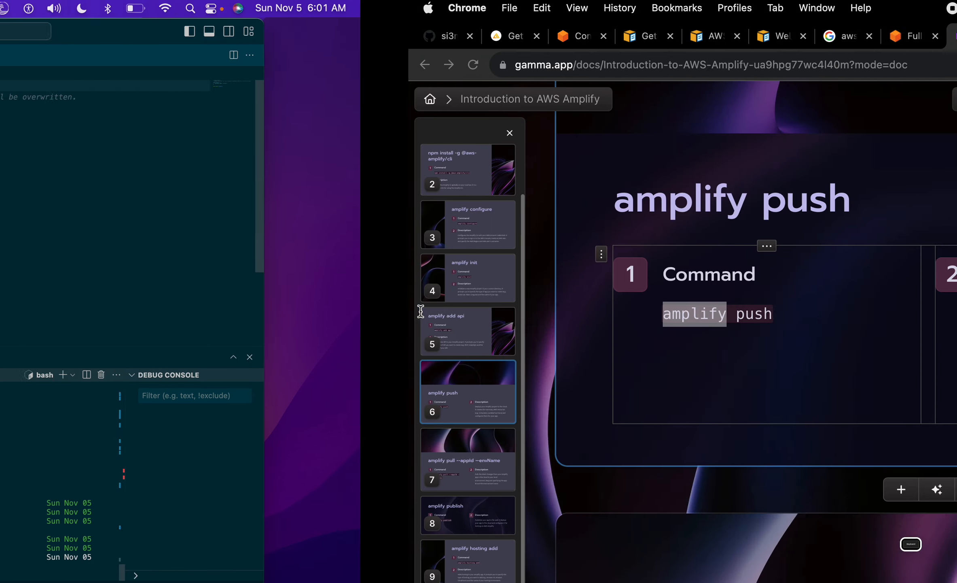
# Step: Open CloudFormation in a new tab from the Amplify console and refresh its stacks list
pyautogui.click(630, 43)
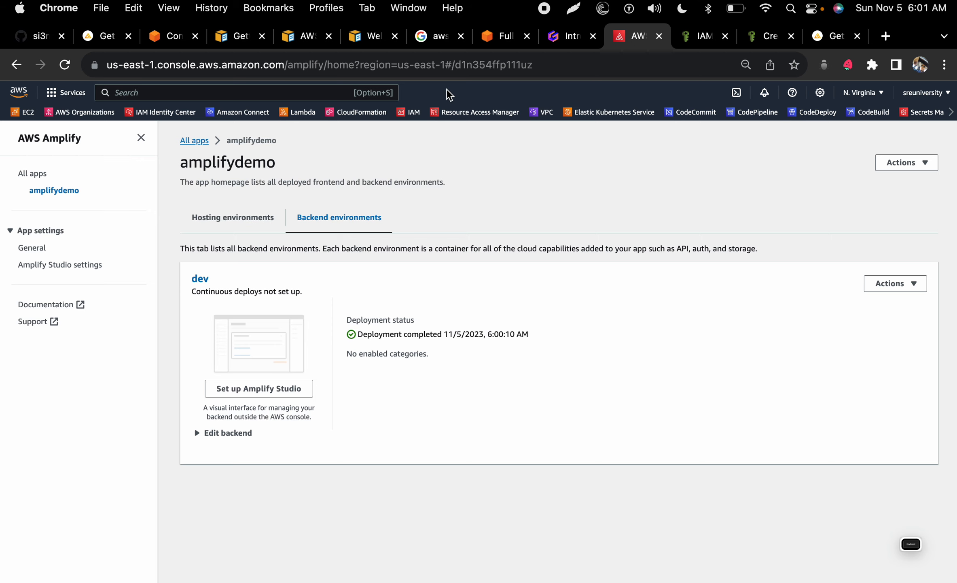
pyautogui.rightClick(367, 110)
pyautogui.click(378, 117)
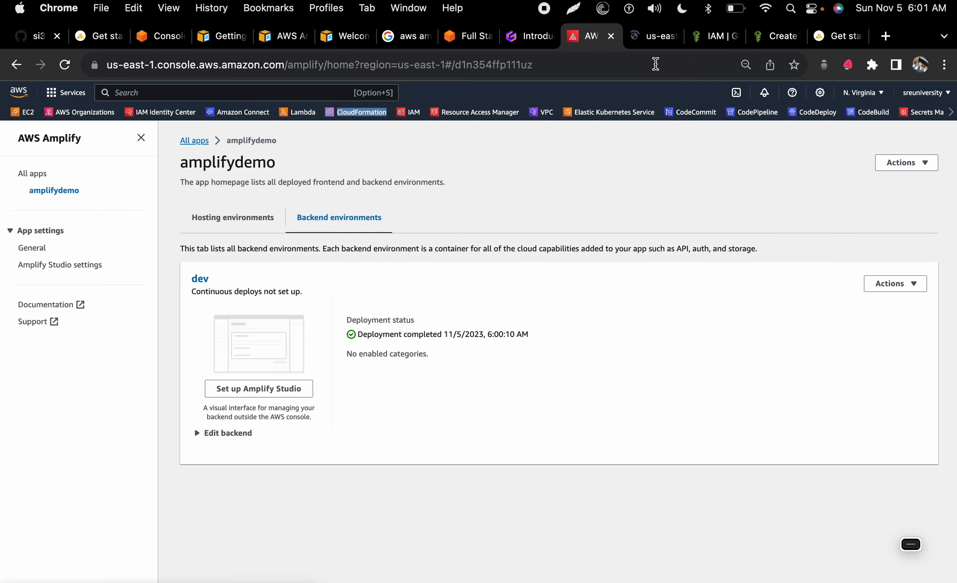
pyautogui.click(651, 37)
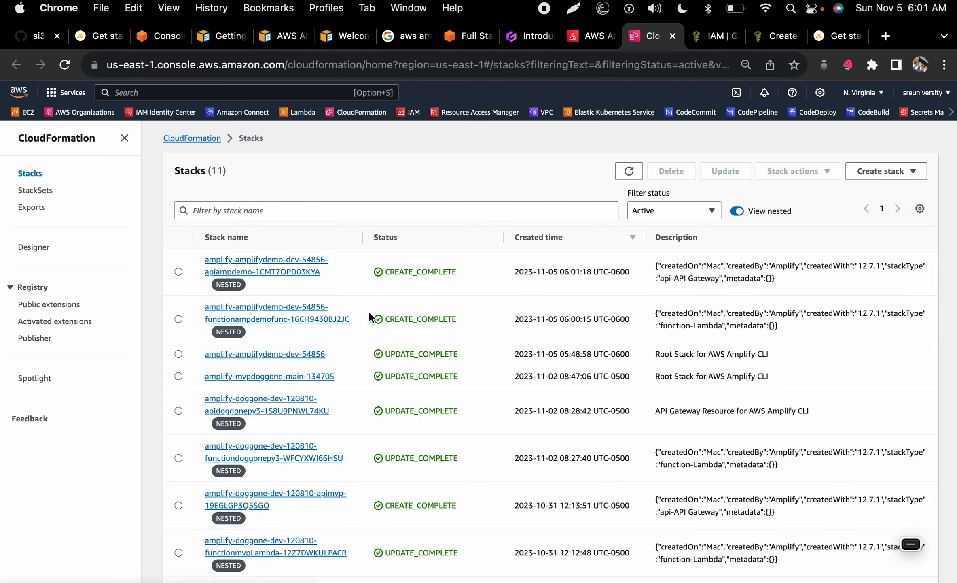
pyautogui.click(630, 174)
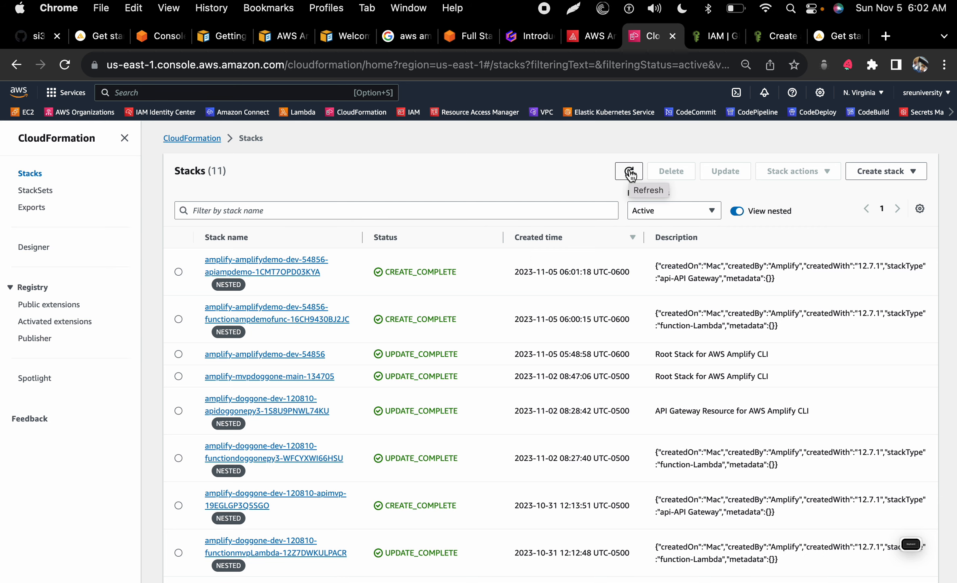
pyautogui.scroll(-3, 516, 413)
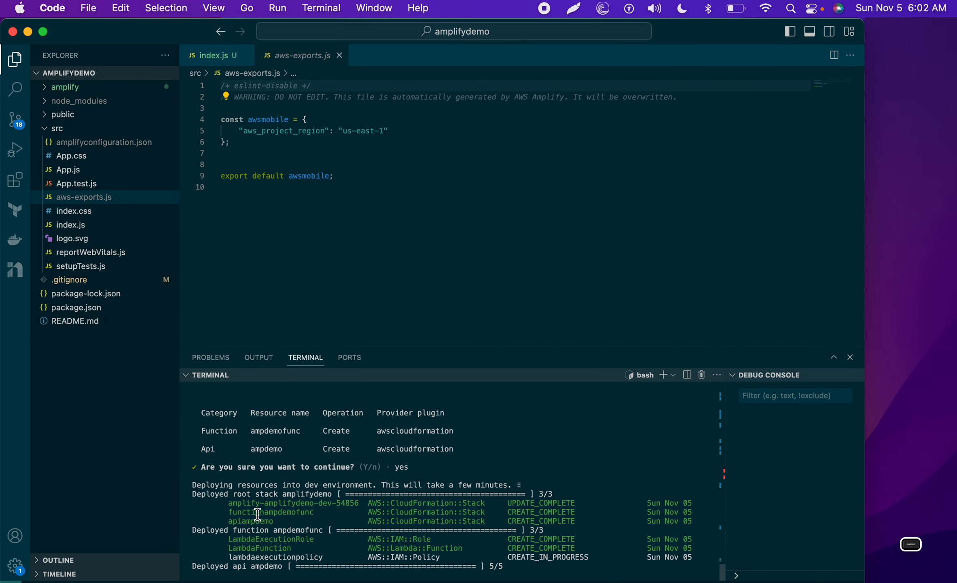
# Step: Filter the CloudFormation stacks by the apiampdemo name copied from the terminal
pyautogui.moveTo(222, 521); pyautogui.dragTo(280, 521)
pyautogui.press('super+c')
pyautogui.hotkey('ctrl', 'Right')
pyautogui.click(447, 177)
pyautogui.press('super+v')
pyautogui.press('BackSpace')
pyautogui.press('Return')
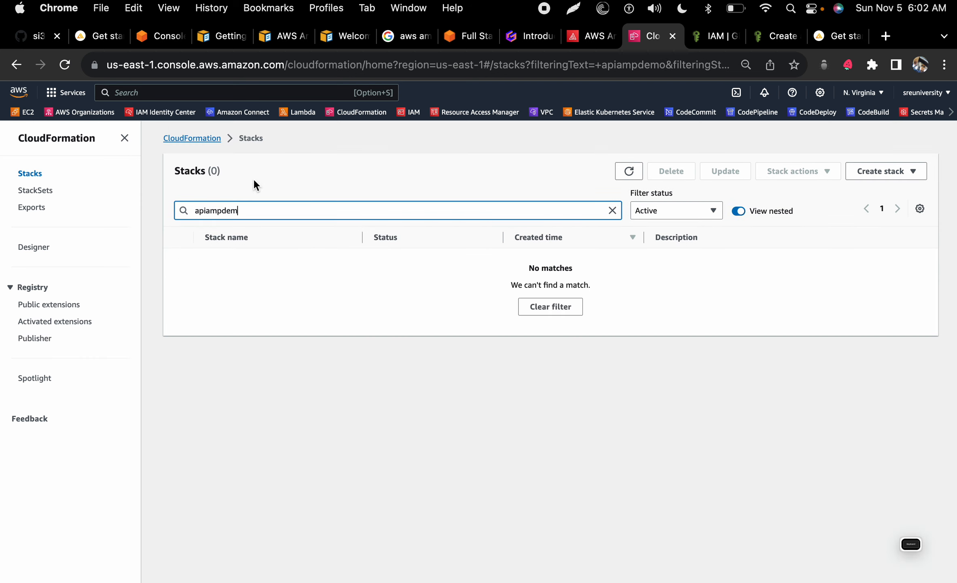
# Step: Filter the full stacks list to In progress status, confirming no stacks are still deploying
pyautogui.click(214, 141)
pyautogui.click(39, 178)
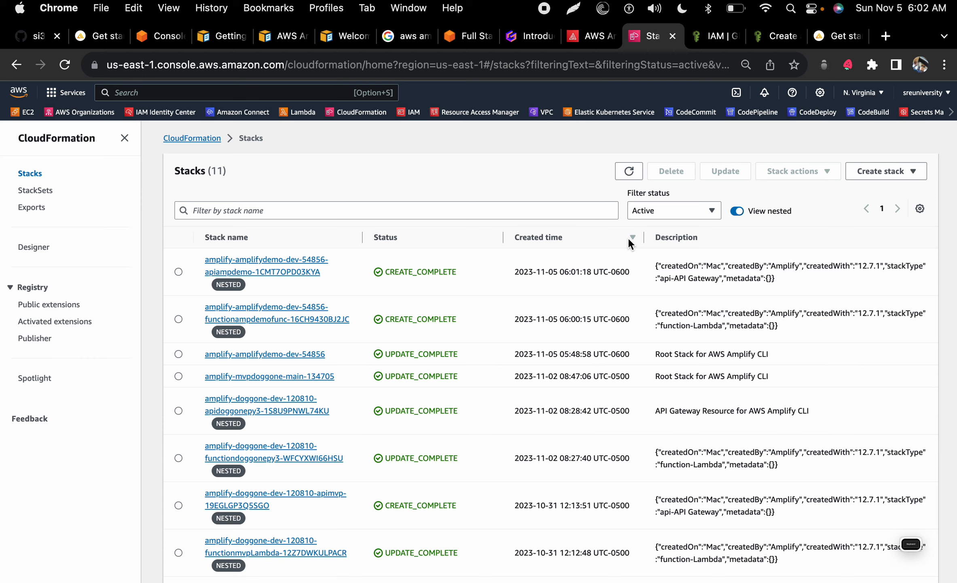
pyautogui.click(662, 210)
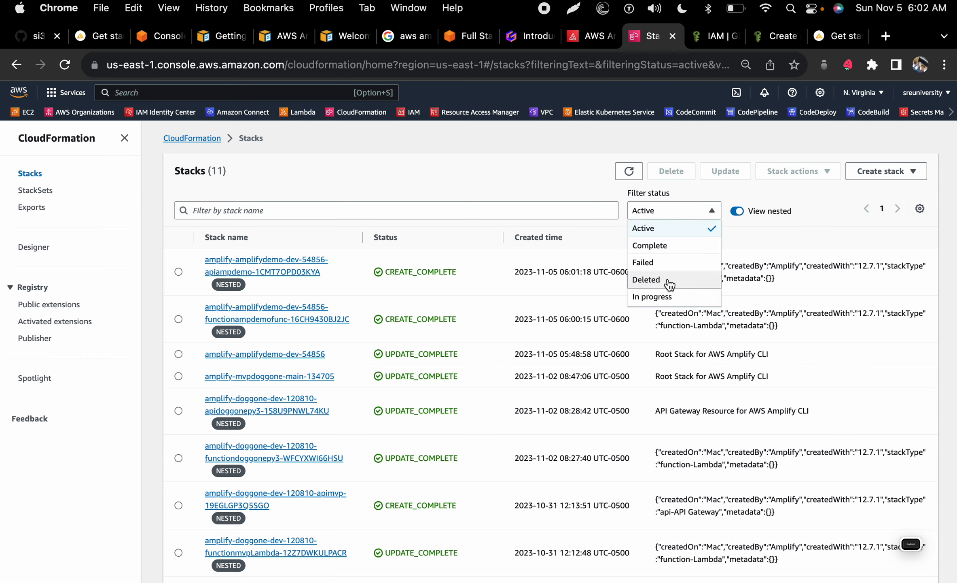
pyautogui.click(667, 292)
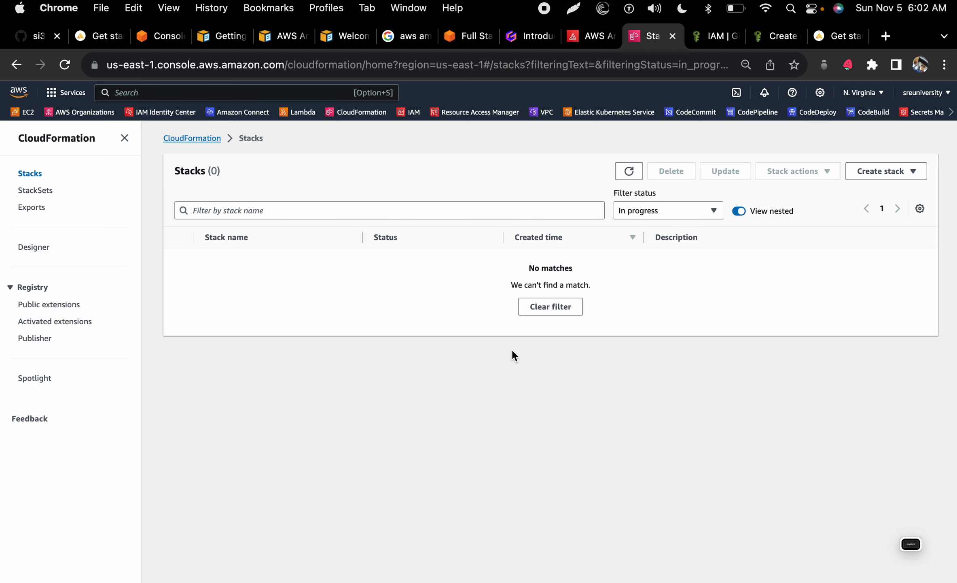
pyautogui.hotkey('ctrl', 'Left')
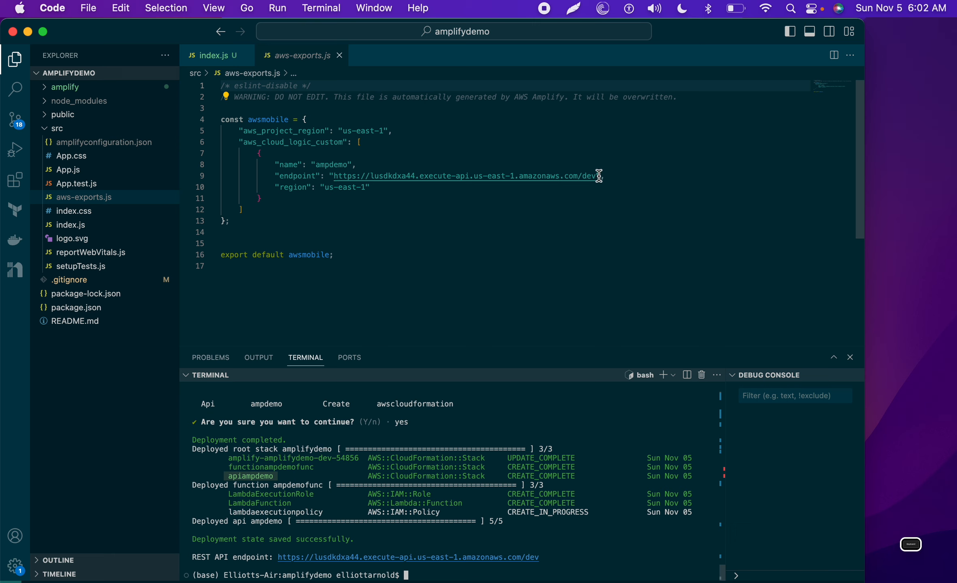
# Step: Highlight the ampdemo endpoint in aws-exports.js, open index.js, and open the Lambda console in a new tab
pyautogui.moveTo(598, 176); pyautogui.dragTo(335, 176)
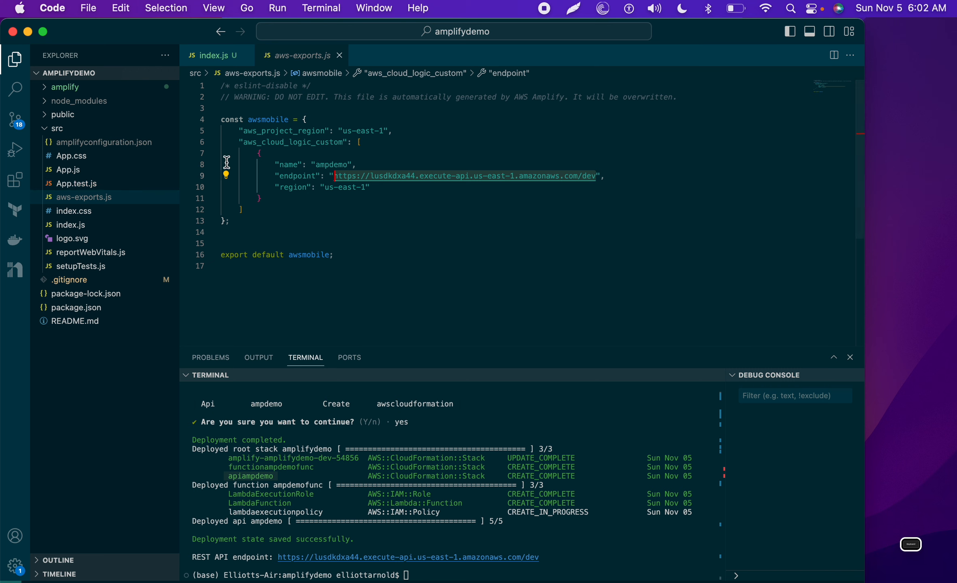
pyautogui.click(212, 57)
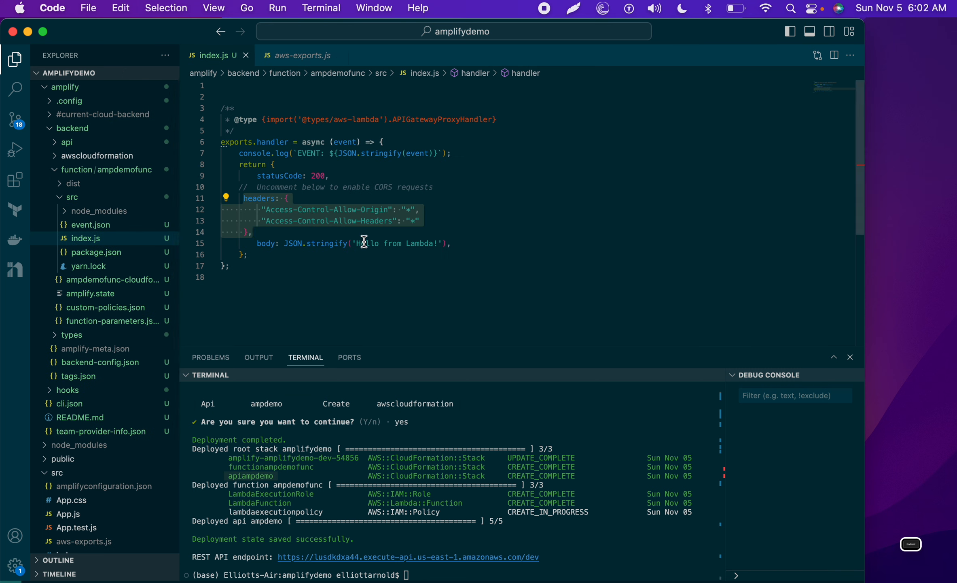
pyautogui.hotkey('ctrl', 'Right')
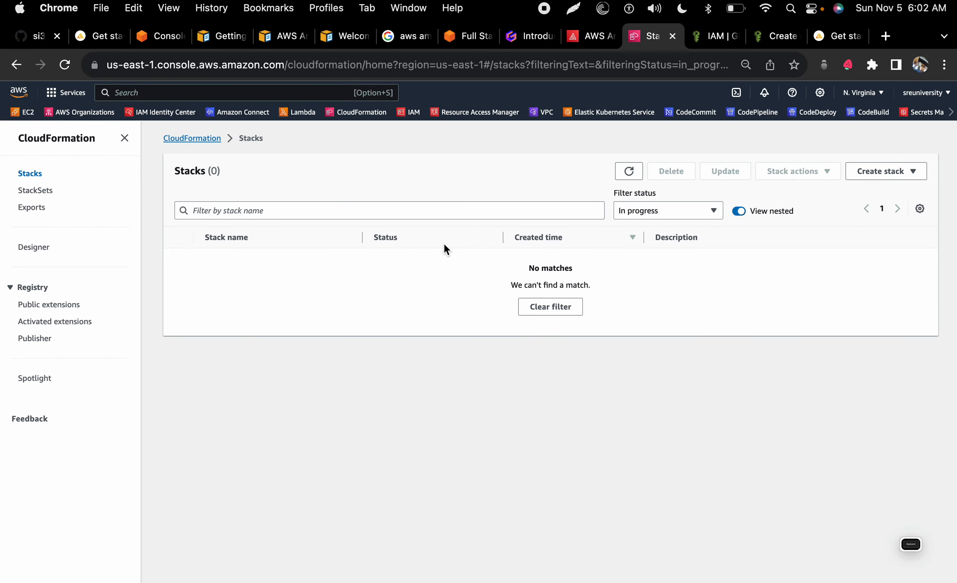
pyautogui.rightClick(304, 115)
pyautogui.click(322, 123)
# Step: Sort the Lambda functions by Last modified and open ampdemofunc-dev
pyautogui.click(658, 37)
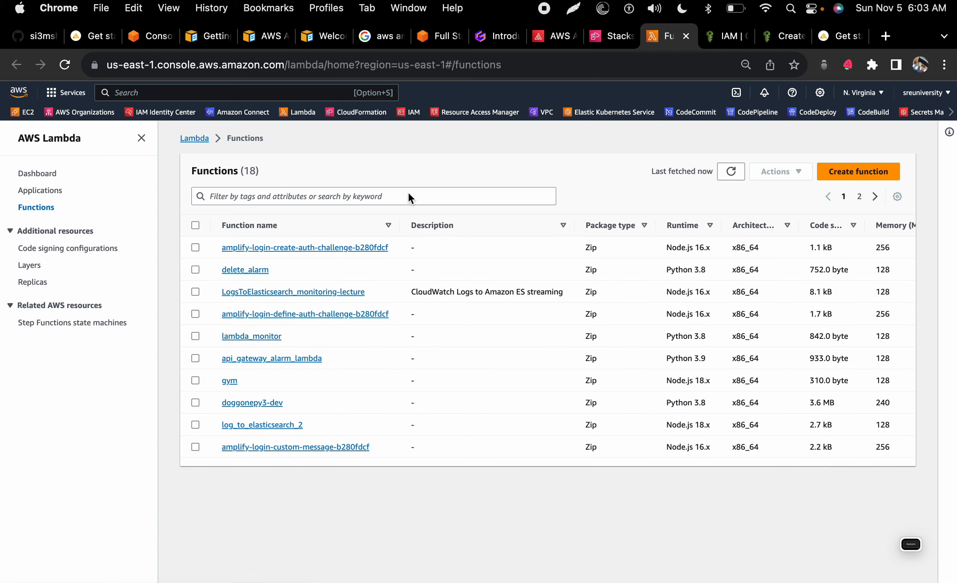
pyautogui.click(855, 228)
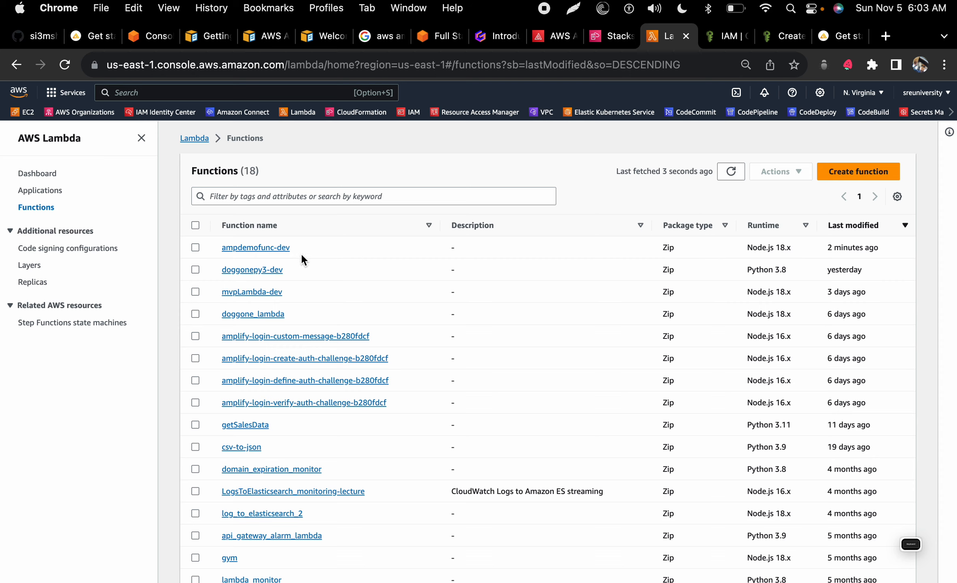
pyautogui.click(267, 247)
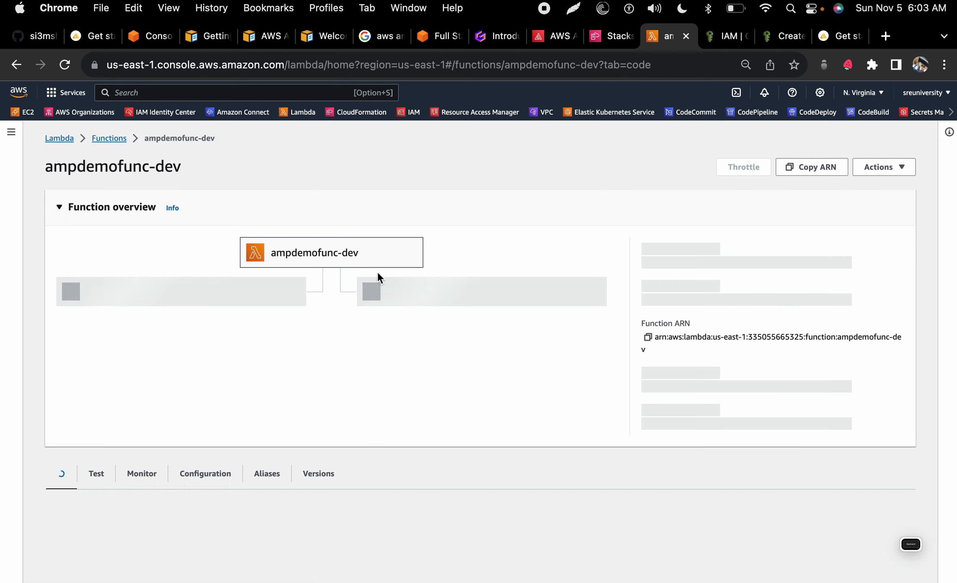
pyautogui.scroll(-3, 339, 367)
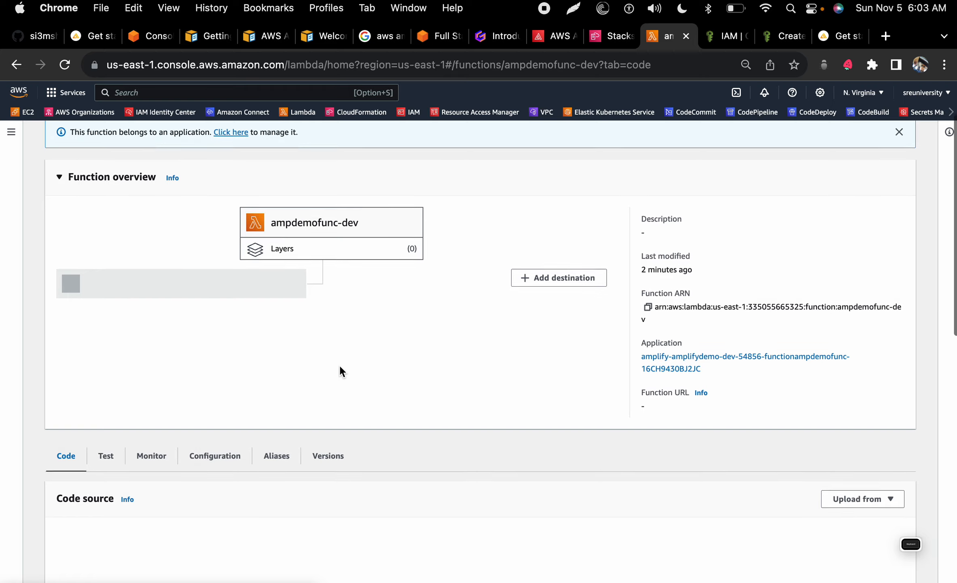
pyautogui.scroll(-10, 340, 366)
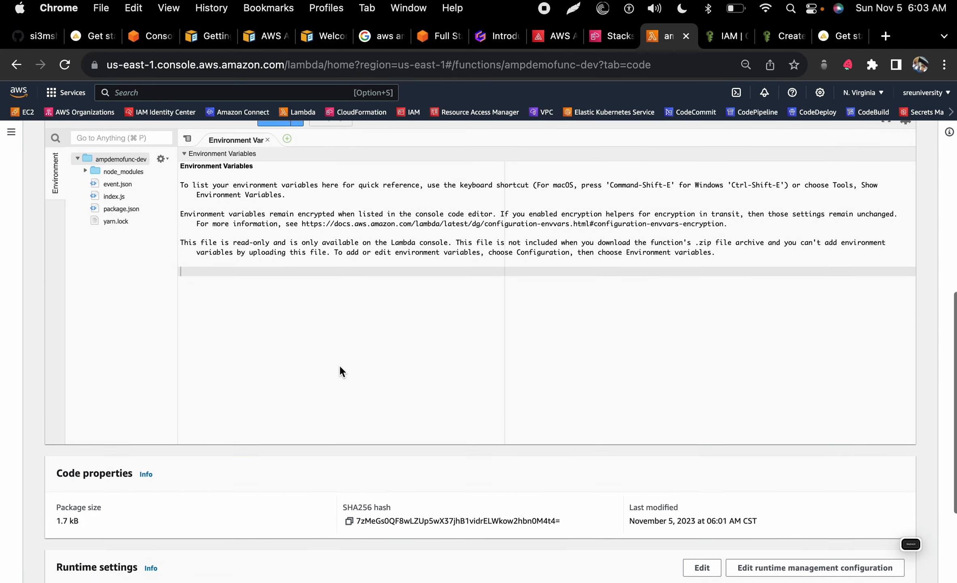
pyautogui.scroll(4, 339, 370)
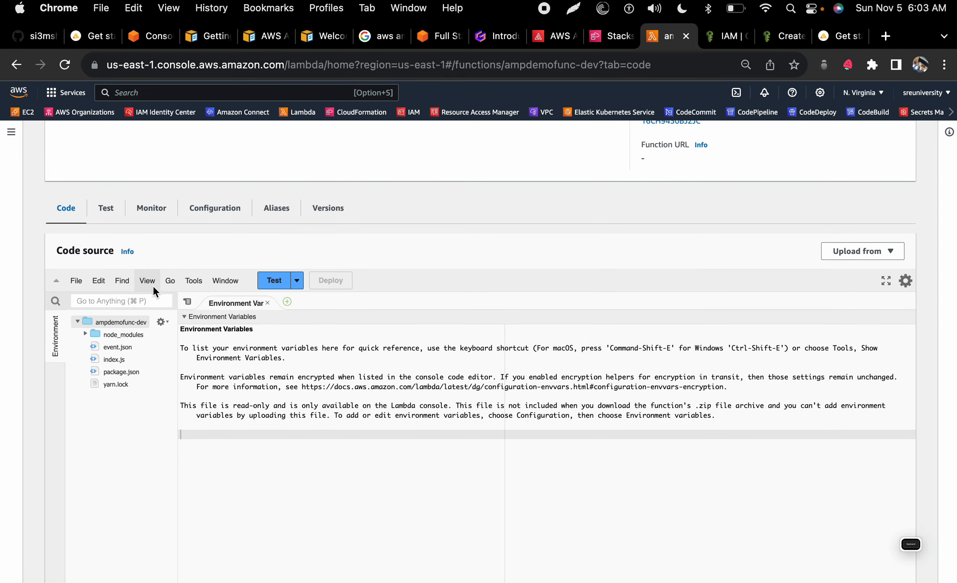
# Step: Open the deployed index.js and highlight its CORS headers block on lines 11–14
pyautogui.doubleClick(111, 354)
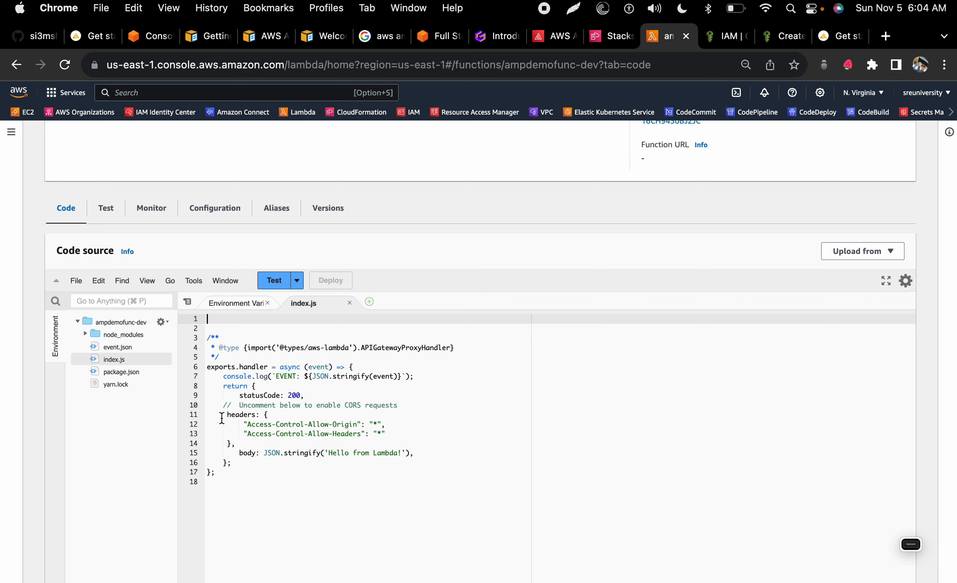
pyautogui.moveTo(222, 415); pyautogui.dragTo(238, 444)
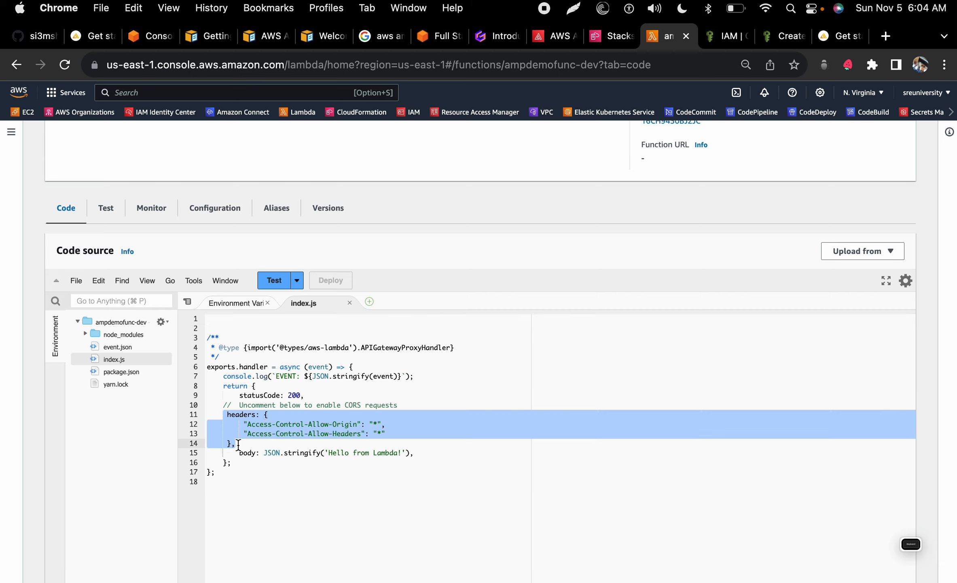
pyautogui.hotkey('ctrl', 'Left')
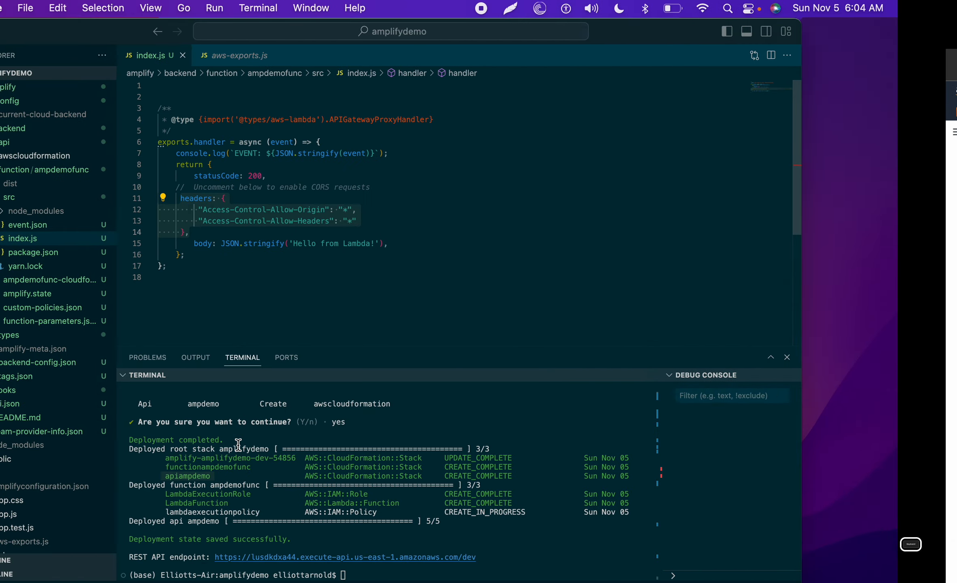
# Step: Comment out the CORS headers block on lines 11–14 of the local index.js
pyautogui.click(324, 257)
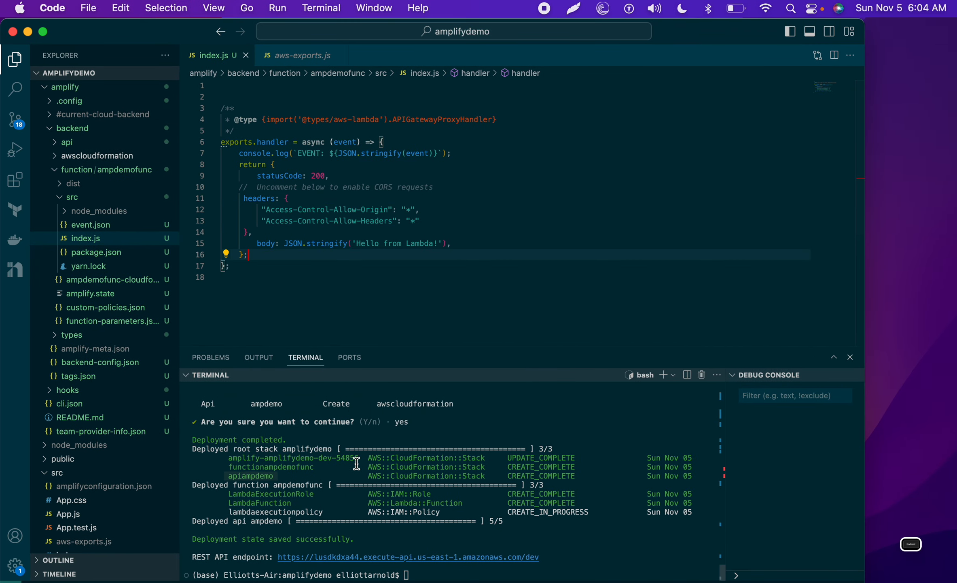
pyautogui.moveTo(243, 198); pyautogui.dragTo(255, 232)
pyautogui.press('super+slash')
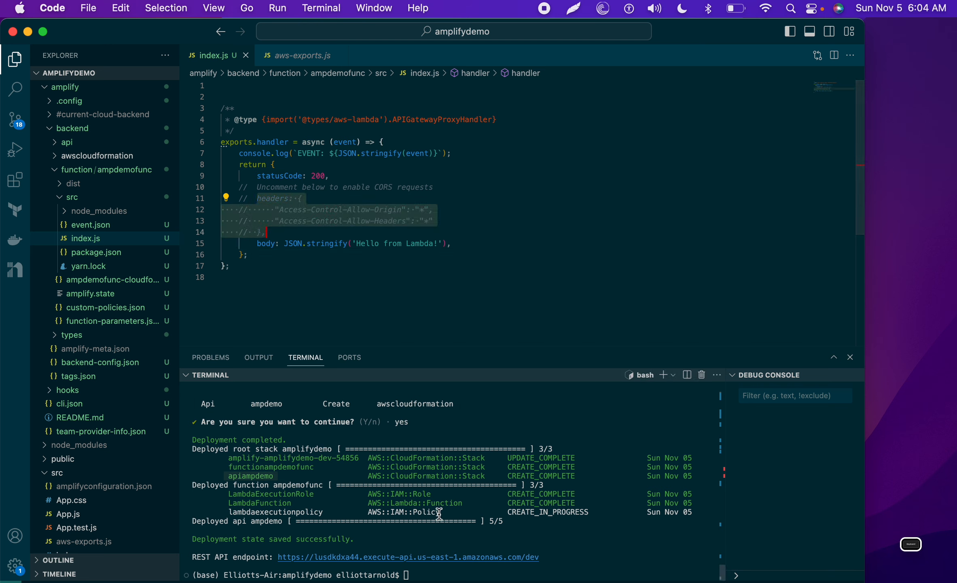
# Step: Curl the copied REST API endpoint, get 'Missing Authentication Token', and recall the command
pyautogui.moveTo(561, 557); pyautogui.dragTo(277, 557)
pyautogui.press('super+c')
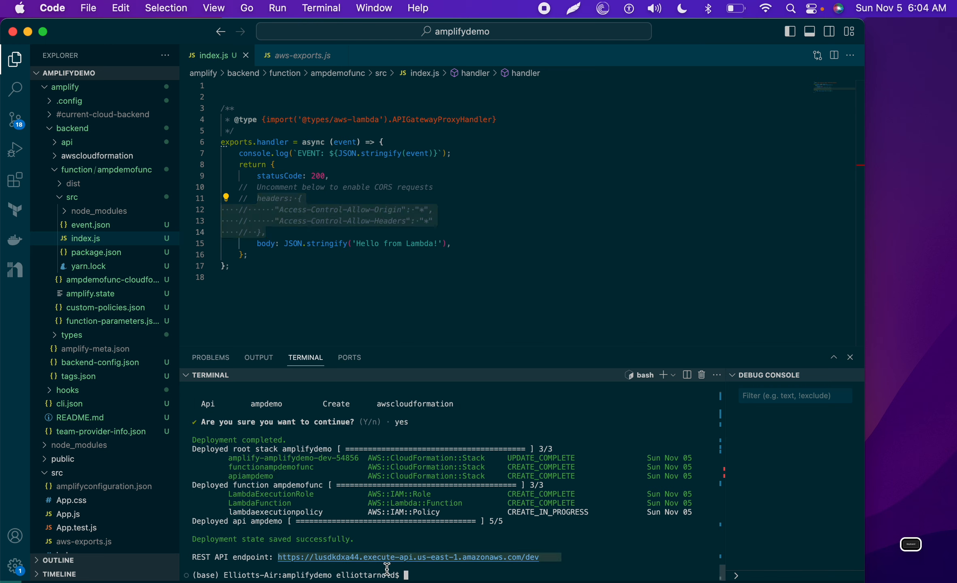
pyautogui.write('cur')
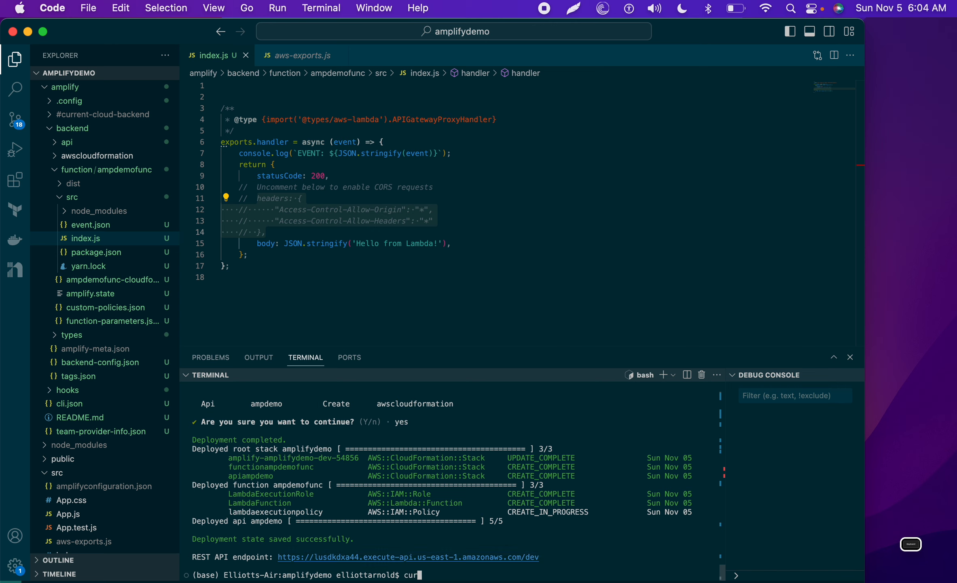
pyautogui.click(915, 546)
pyautogui.click(863, 364)
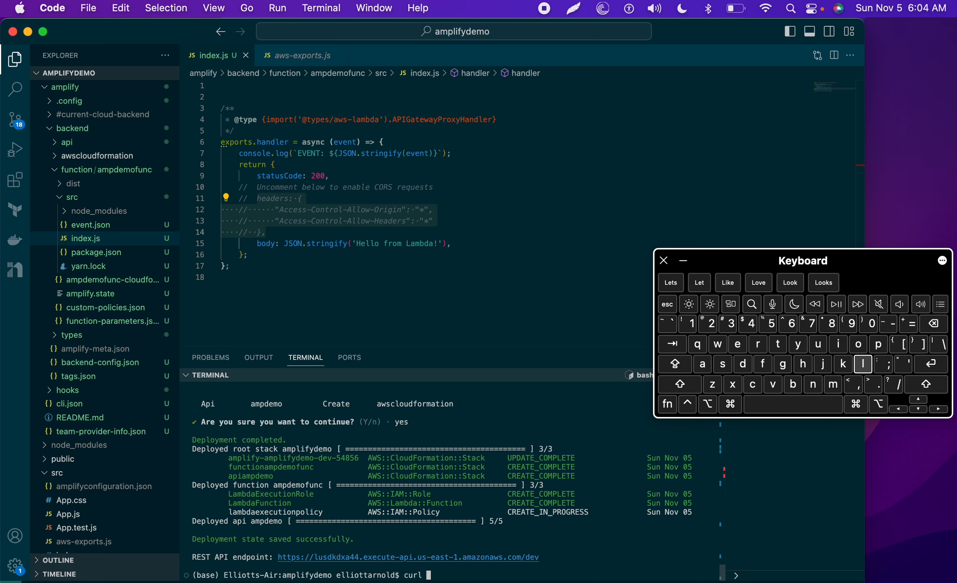
pyautogui.press('super+v')
pyautogui.press('Return')
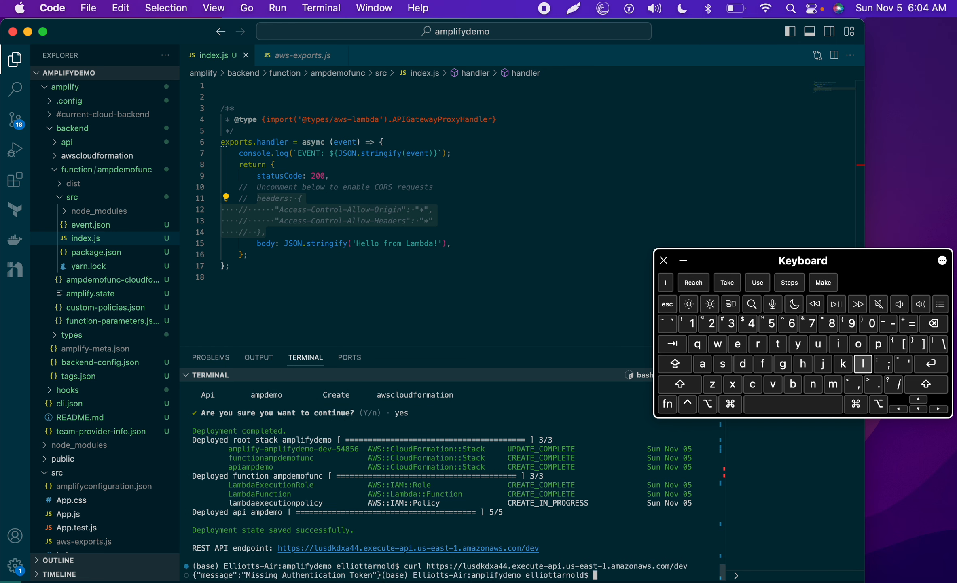
pyautogui.press('Return')
pyautogui.press('Return')
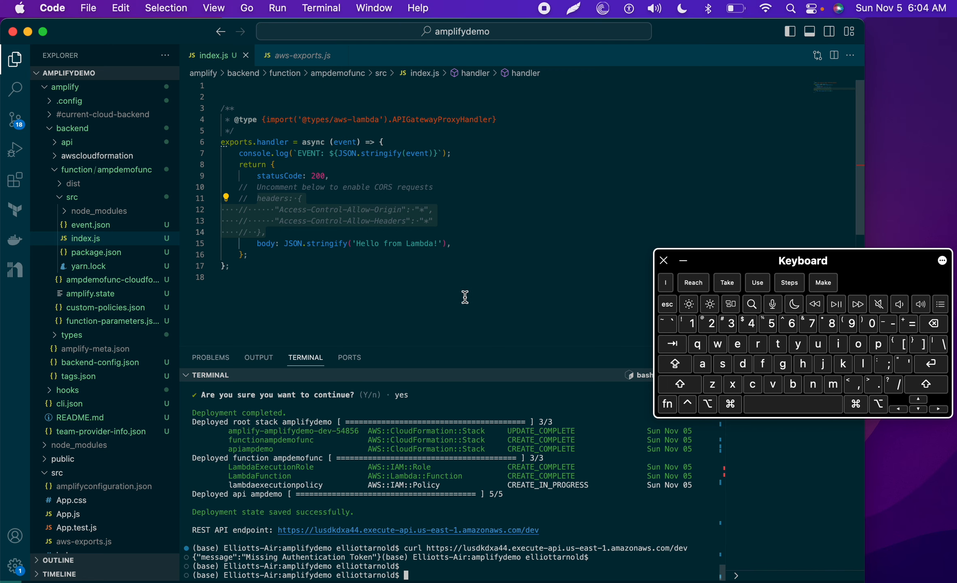
pyautogui.click(917, 400)
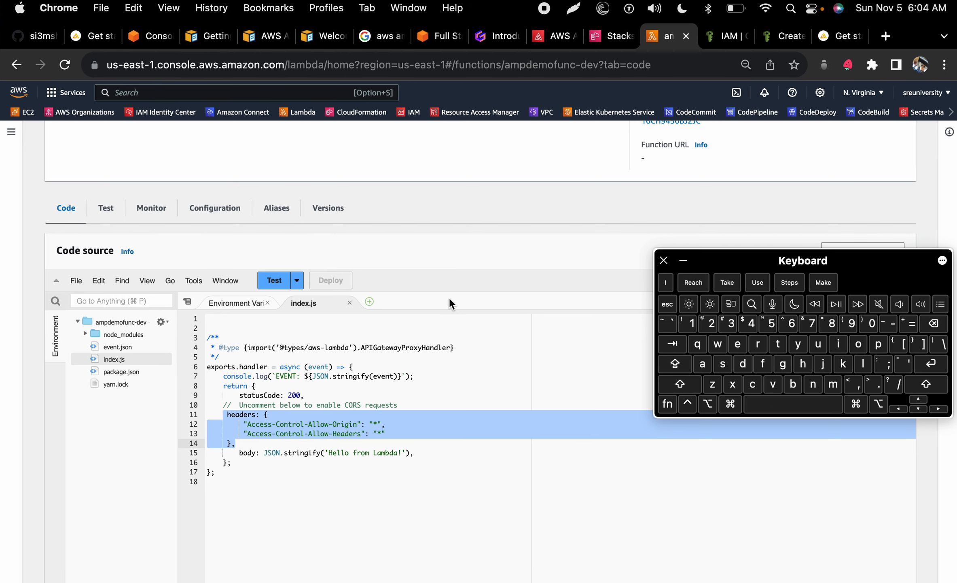
# Step: Check the API endpoint in aws-exports.js and collapse the amplify folder tree in the Explorer
pyautogui.hotkey('ctrl', 'Left')
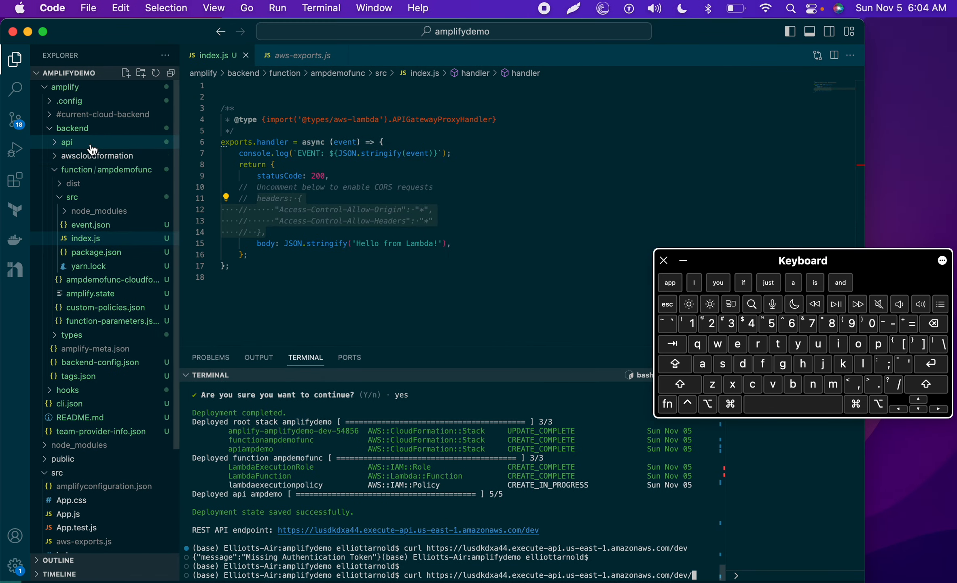
pyautogui.click(276, 56)
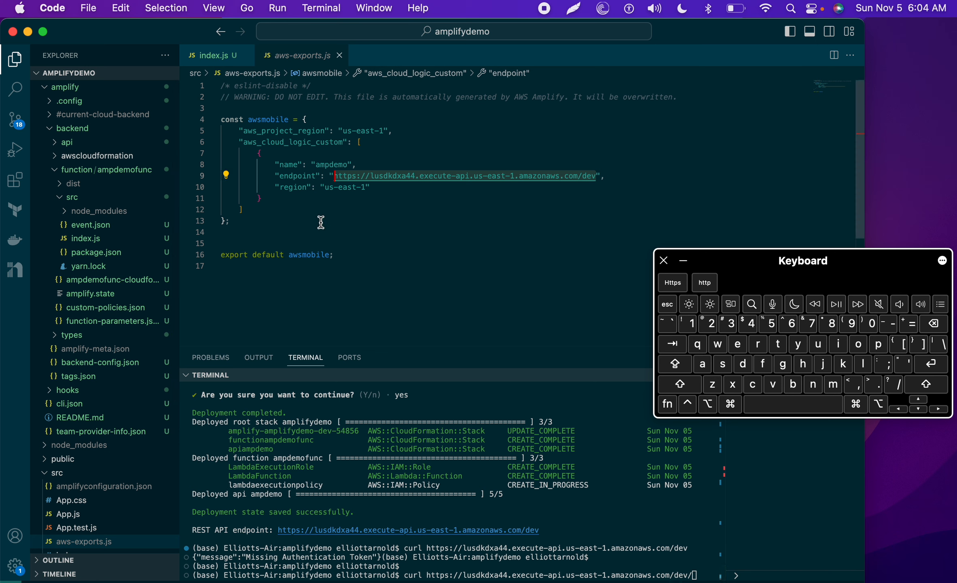
pyautogui.click(53, 143)
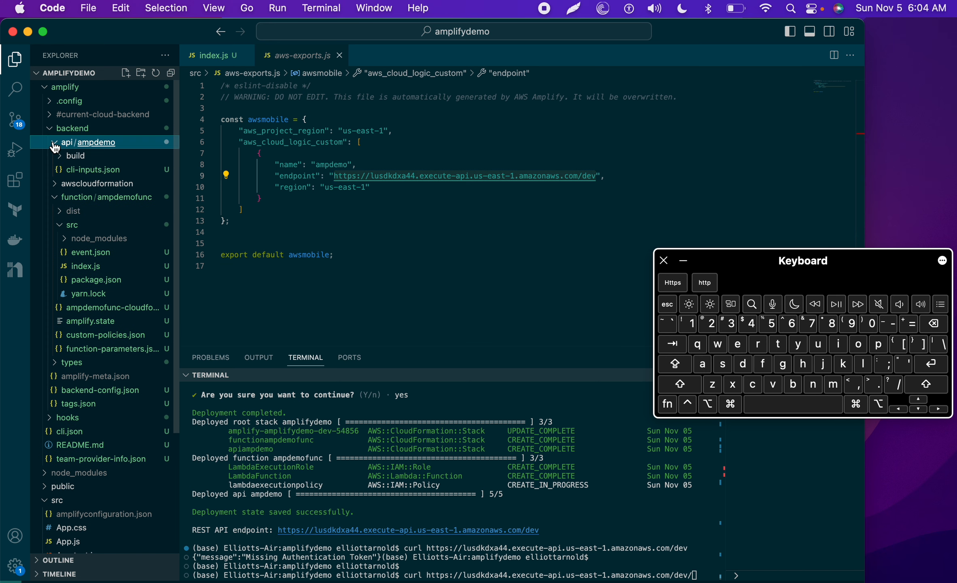
pyautogui.click(65, 142)
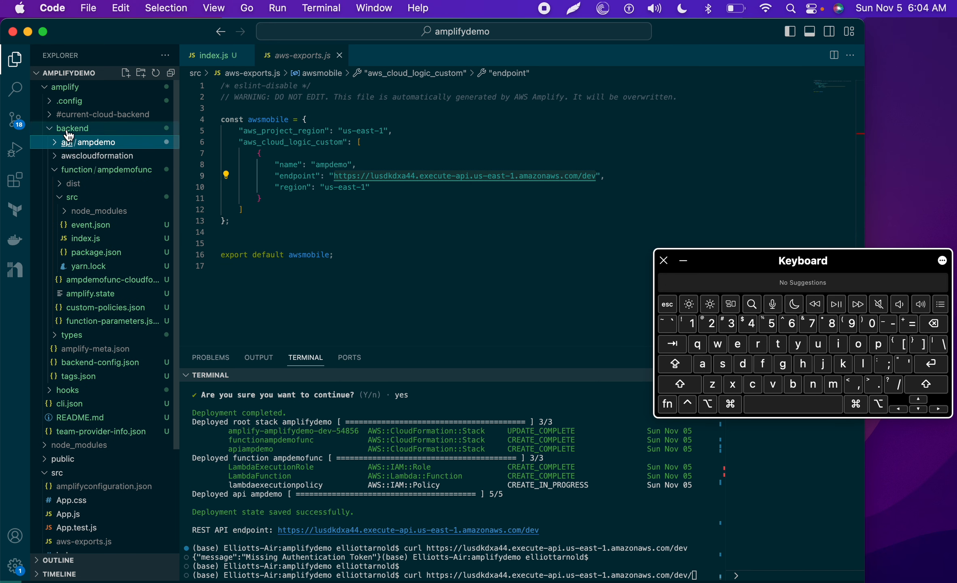
pyautogui.click(68, 130)
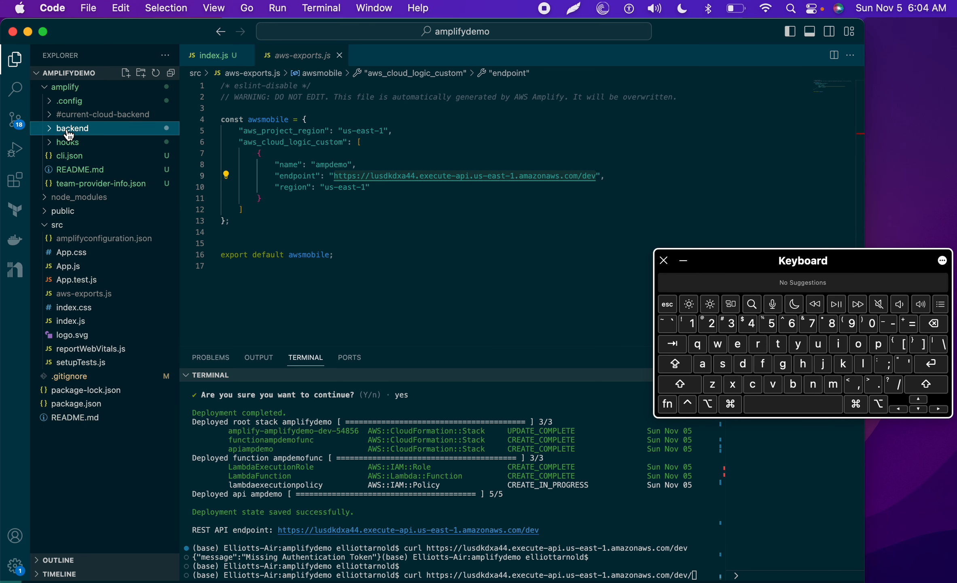
pyautogui.click(57, 88)
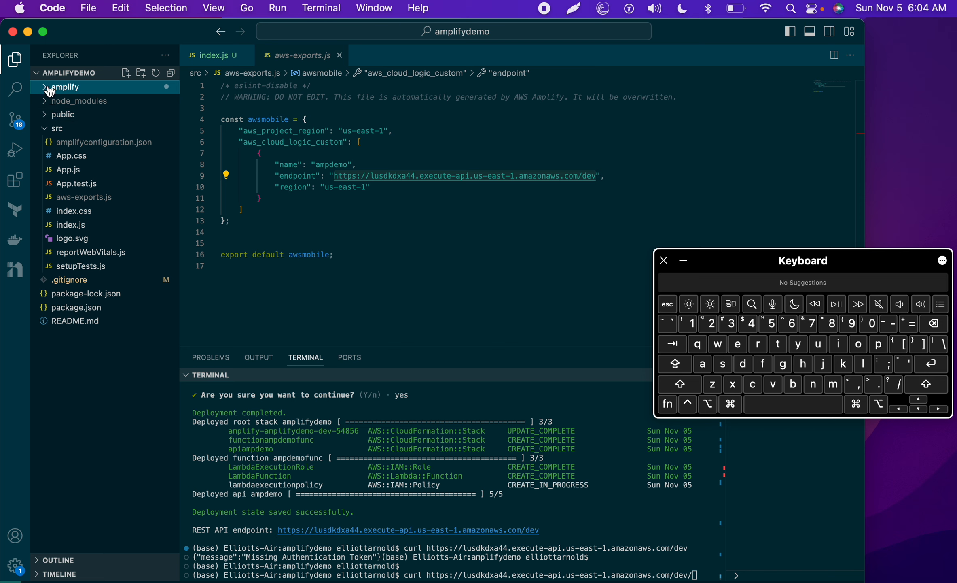
pyautogui.click(684, 261)
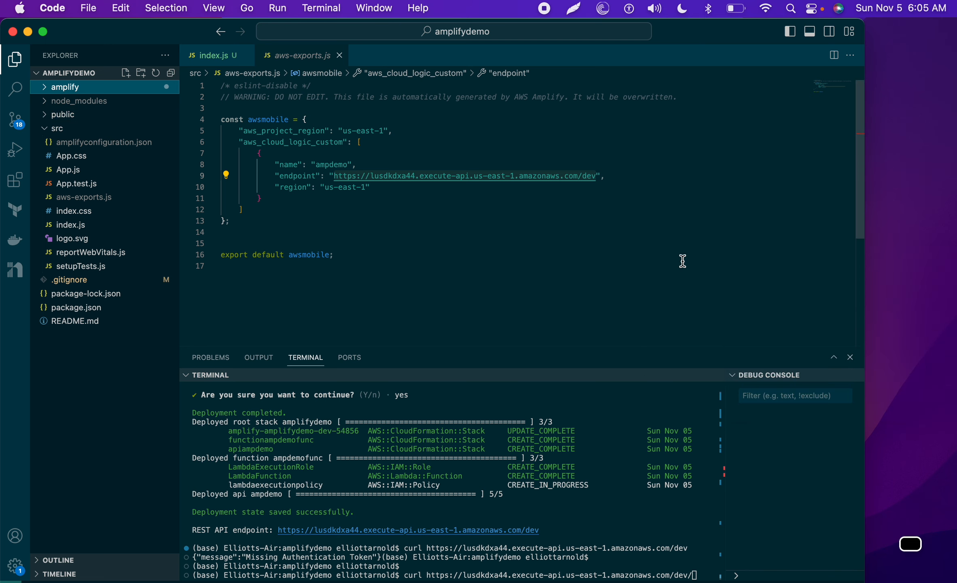
# Step: Expand amplify/backend down to ampdemofunc, open event.json and index.js, then view the Lambda page
pyautogui.click(50, 88)
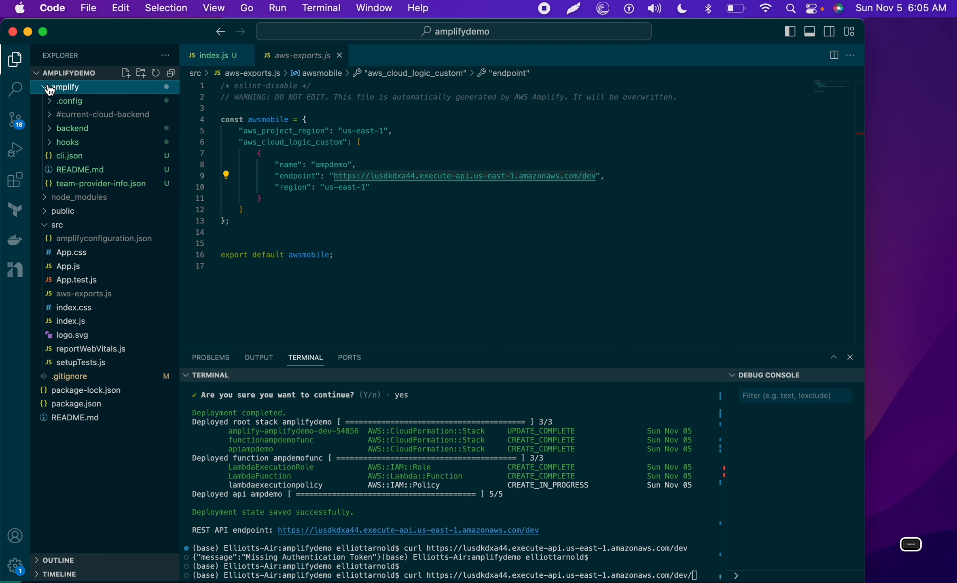
pyautogui.click(60, 131)
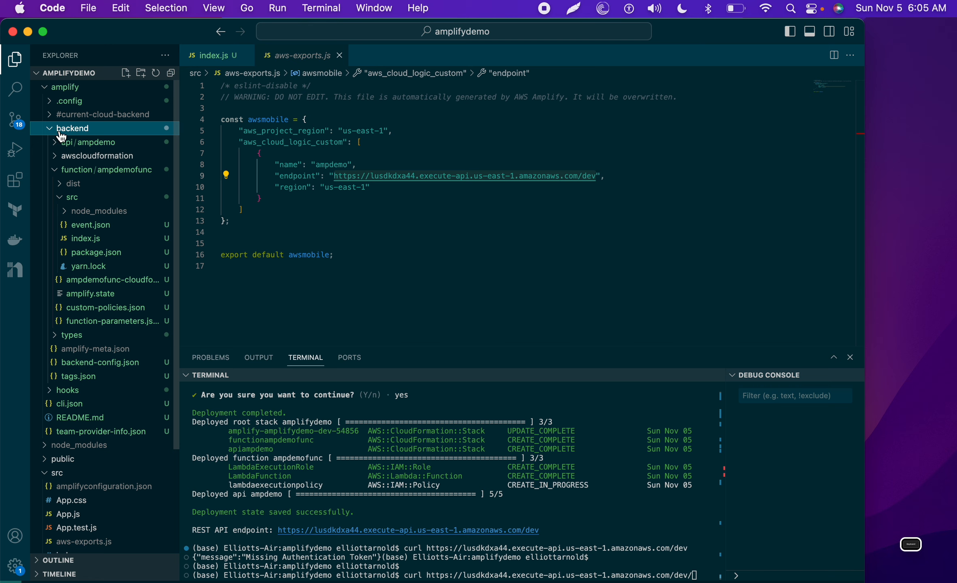
pyautogui.click(85, 178)
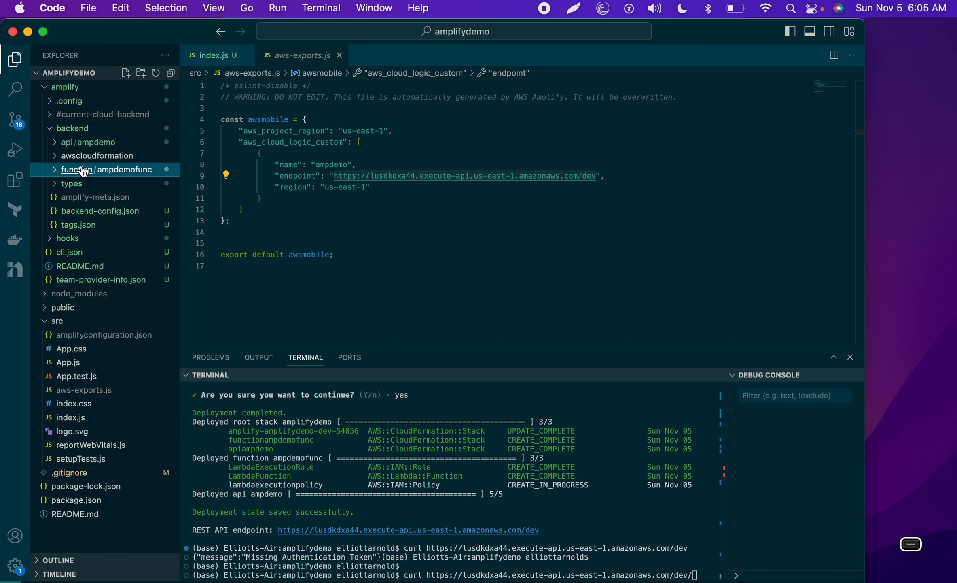
pyautogui.click(122, 172)
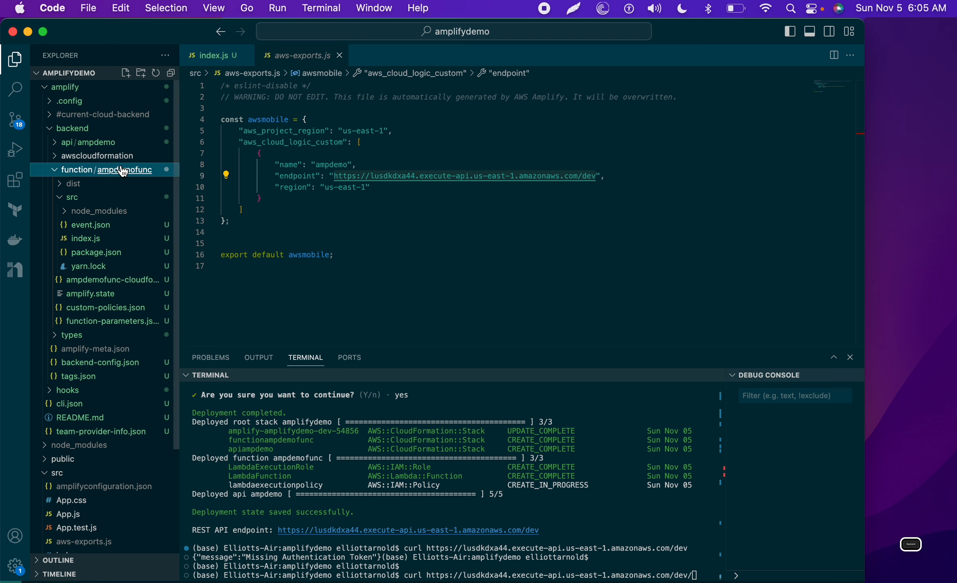
pyautogui.click(95, 226)
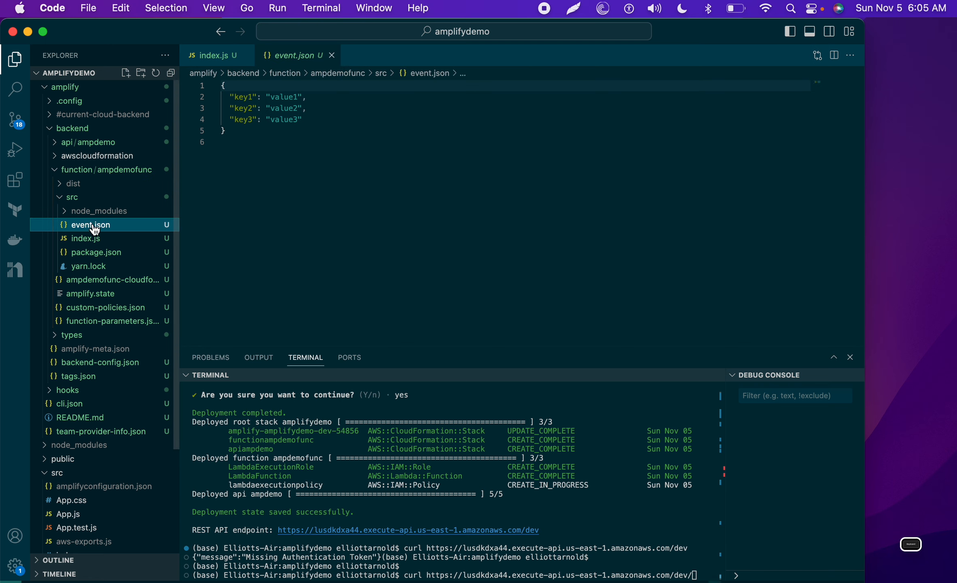
pyautogui.click(95, 242)
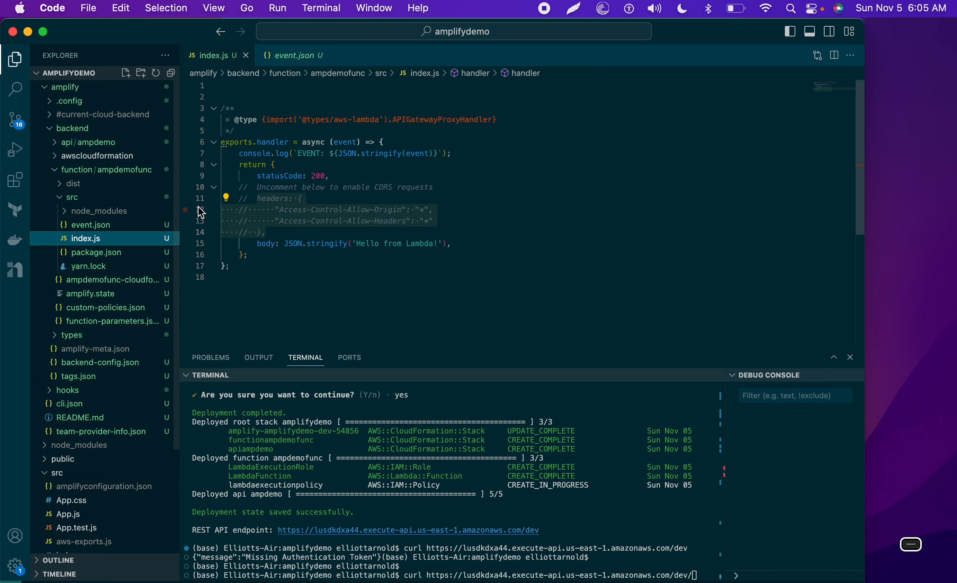
pyautogui.hotkey('ctrl', 'Right')
pyautogui.scroll(8, 281, 251)
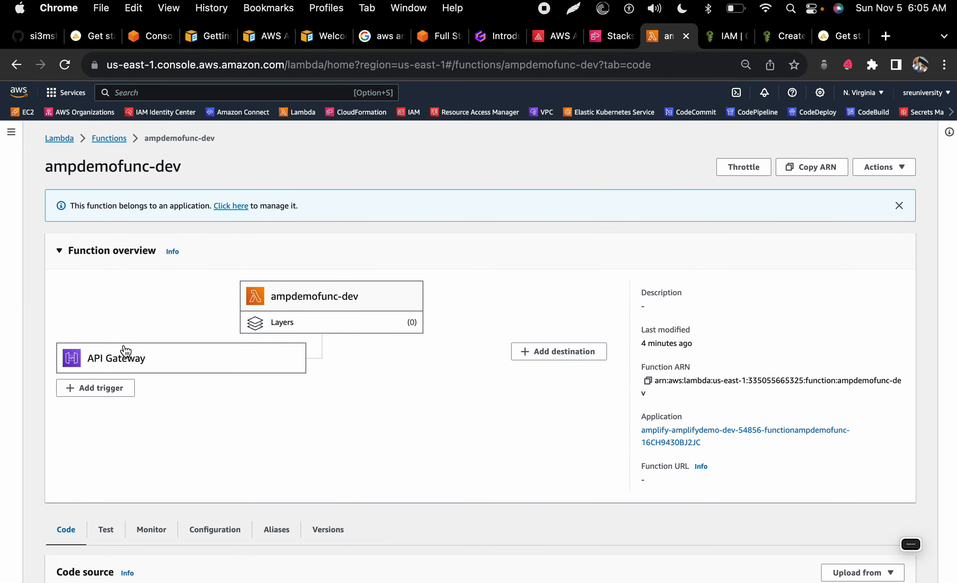
# Step: Show the ampdemofunc-dev function's API Gateway trigger details
pyautogui.rightClick(112, 355)
pyautogui.click(96, 365)
pyautogui.click(89, 369)
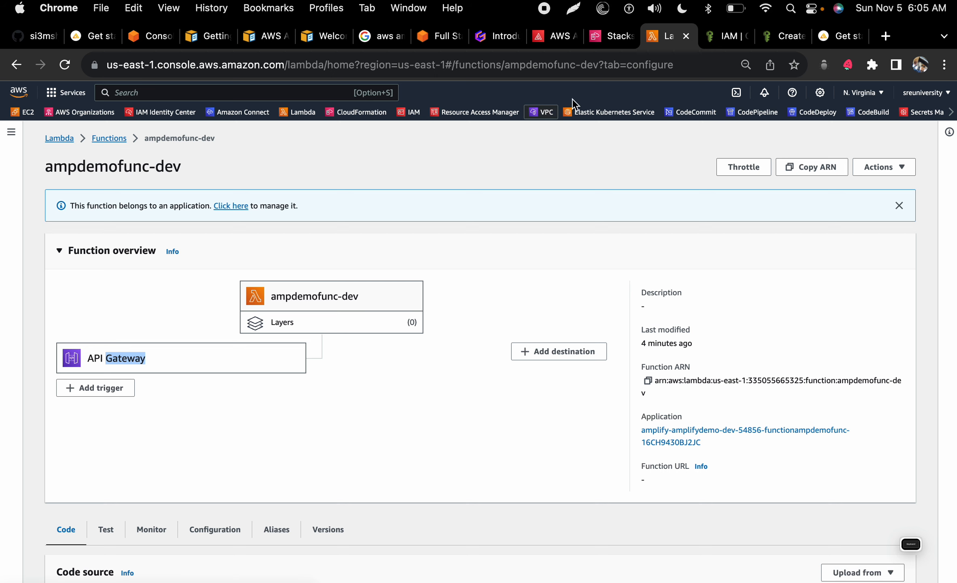
# Step: Find API Gateway with an 'apig' search, sort APIs newest first, and open ampdemo's resources
pyautogui.click(726, 36)
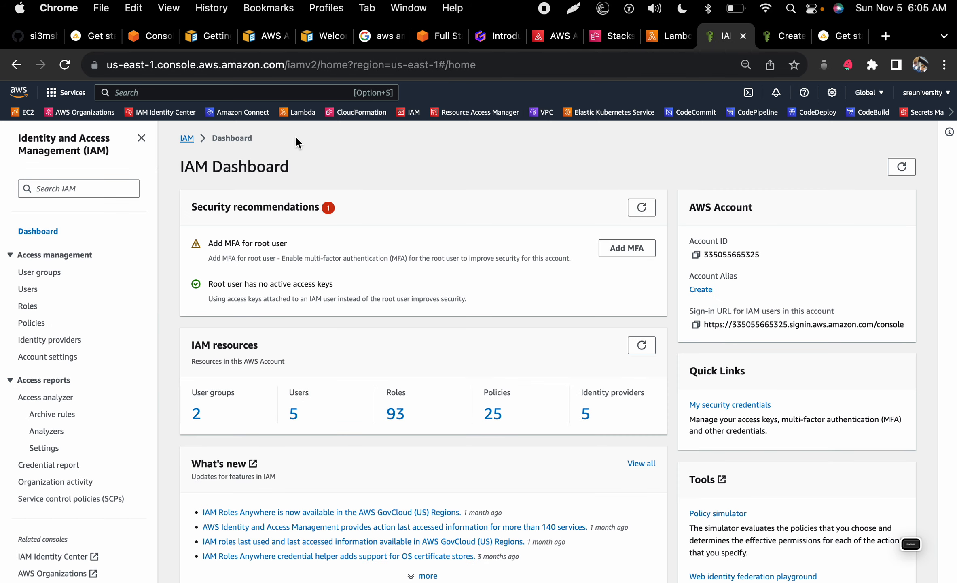
pyautogui.click(278, 93)
pyautogui.write('apig')
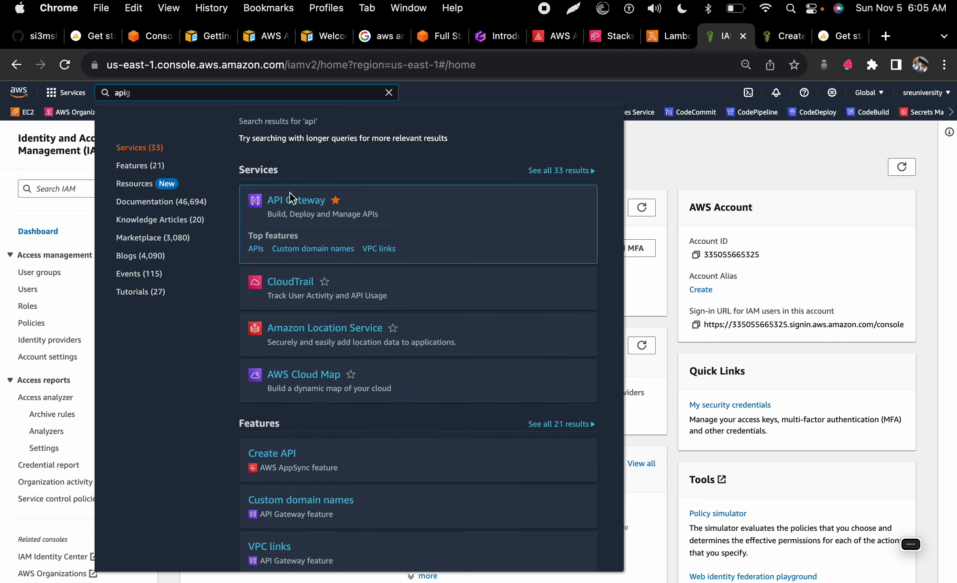
pyautogui.click(291, 199)
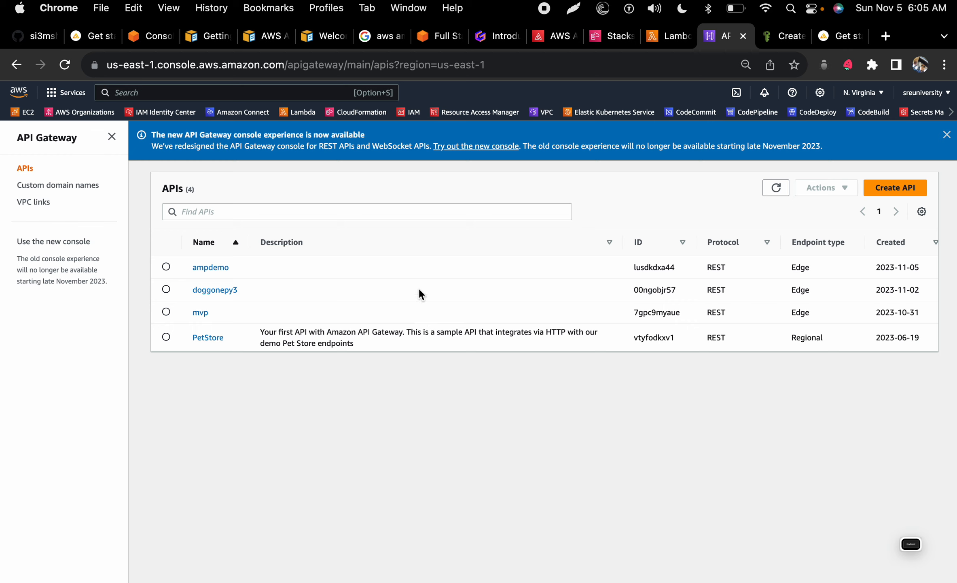
pyautogui.click(899, 247)
pyautogui.click(898, 245)
pyautogui.click(222, 268)
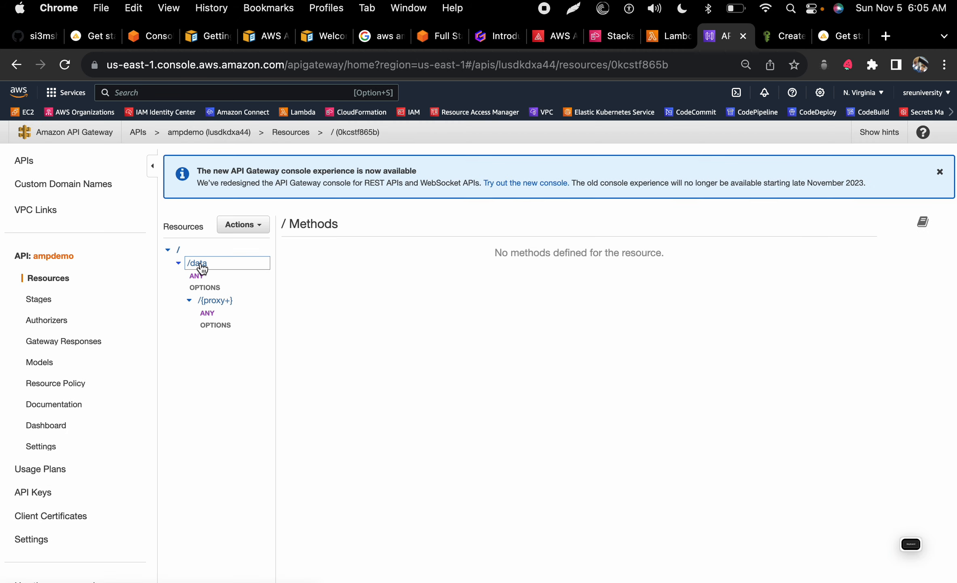
pyautogui.hotkey('ctrl', 'Left')
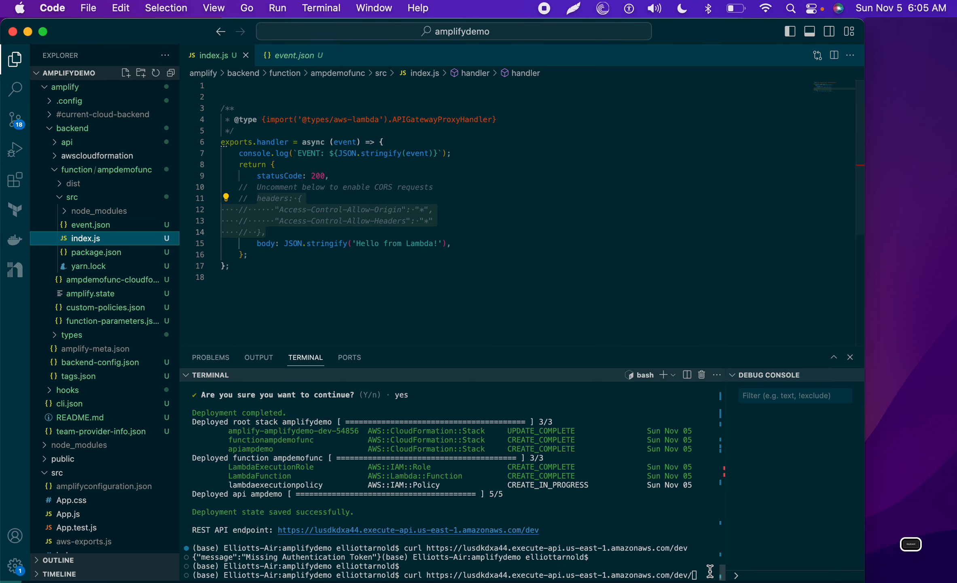
# Step: Curl the /dev/data endpoint to get 'Hello from Lambda!', then return to the API Gateway console
pyautogui.click(706, 571)
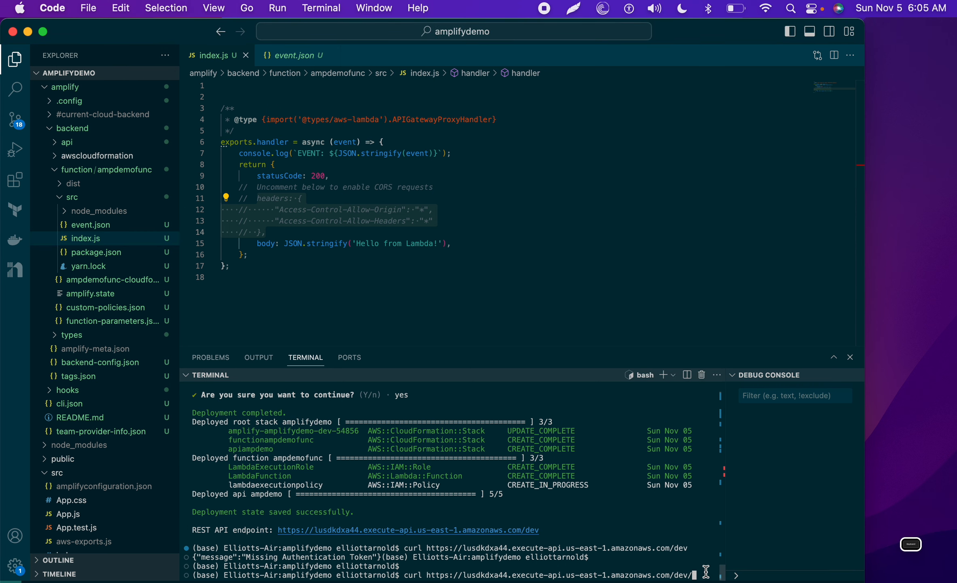
pyautogui.write('data')
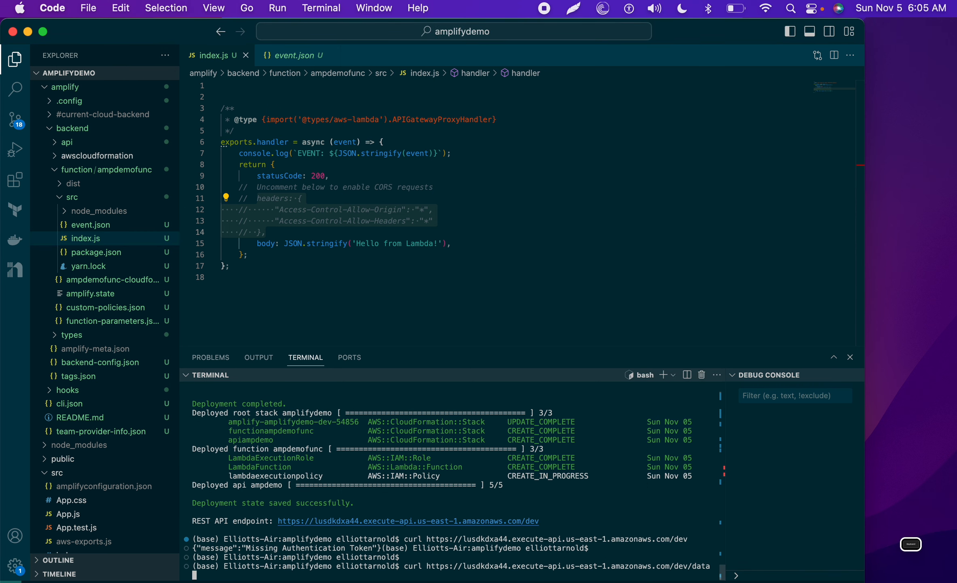
pyautogui.press('Return')
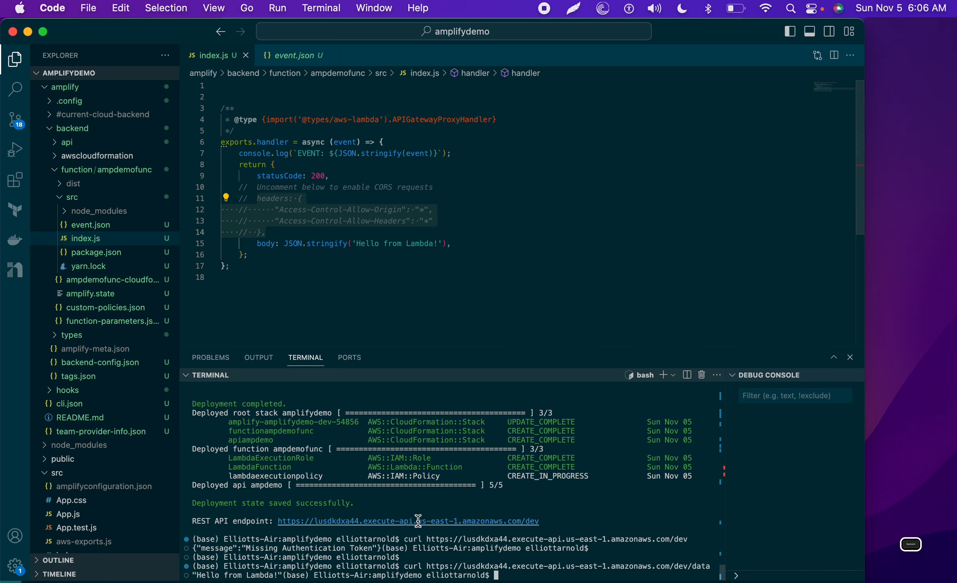
pyautogui.click(384, 283)
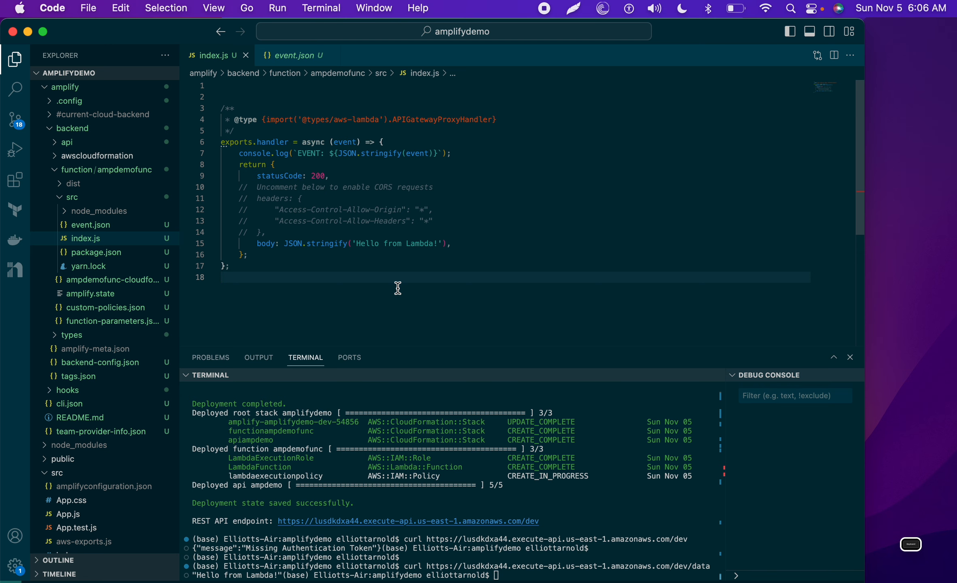
pyautogui.hotkey('ctrl', 'Right')
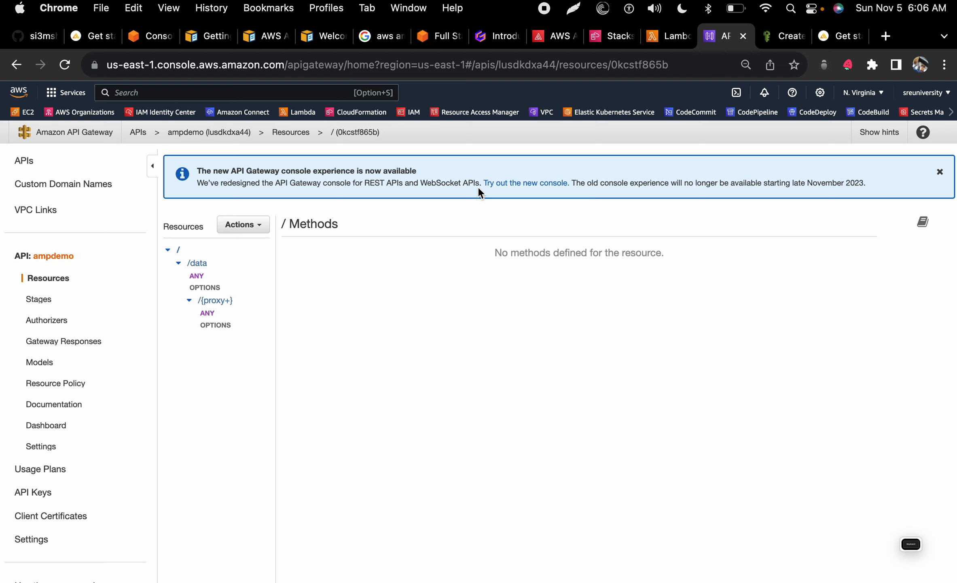
# Step: Open the /data ANY method's Integration Request, showing Lambda proxy to ampdemofunc-dev in us-east-1
pyautogui.click(204, 265)
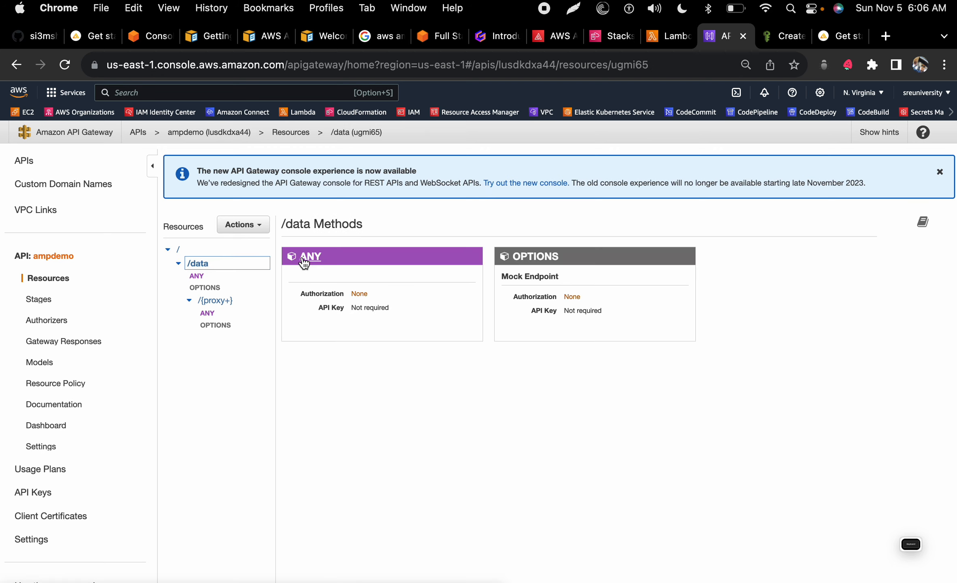
pyautogui.click(197, 276)
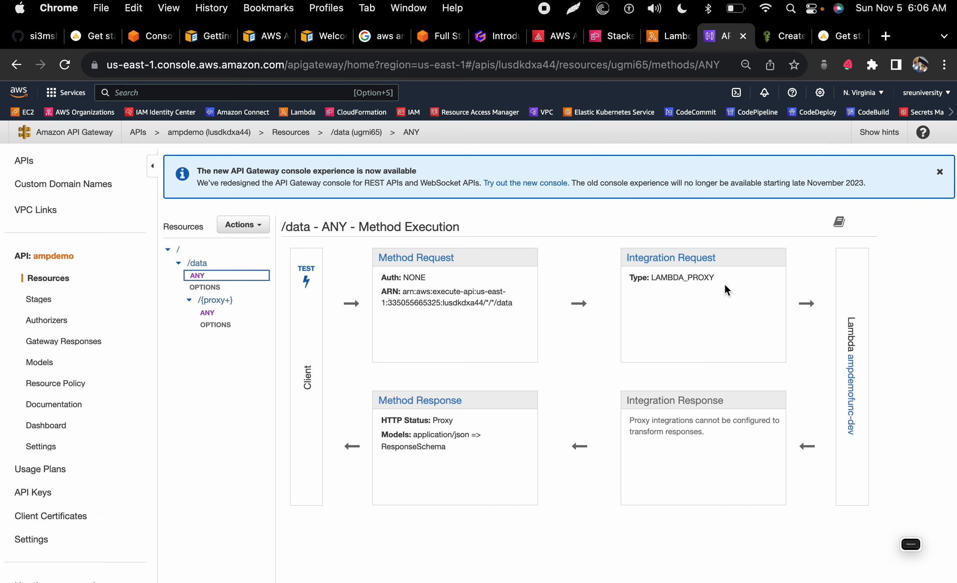
pyautogui.click(656, 258)
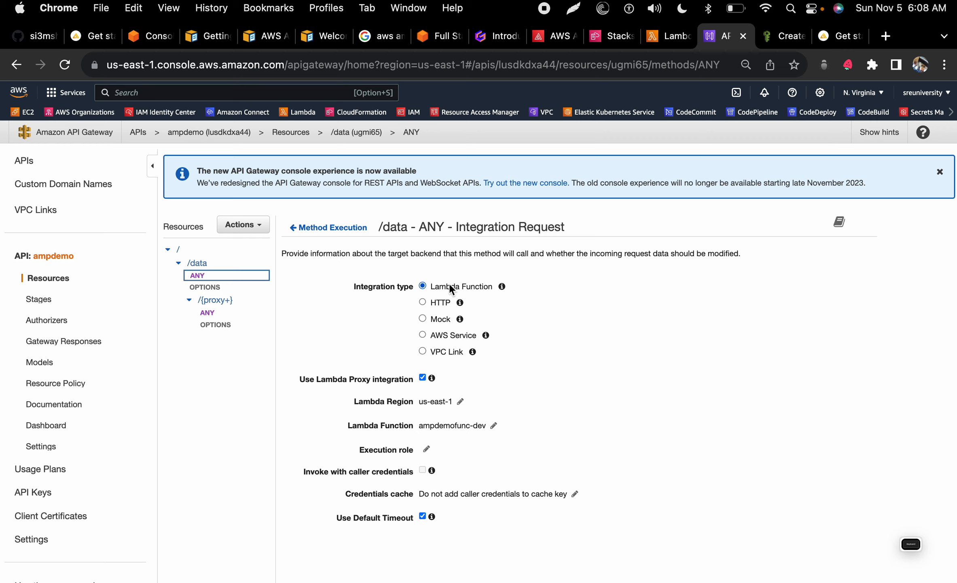
# Step: Review the Lambda proxy integration info, then bring up the Gamma 'amplify pull --appId —envName' slide
pyautogui.moveTo(433, 380)
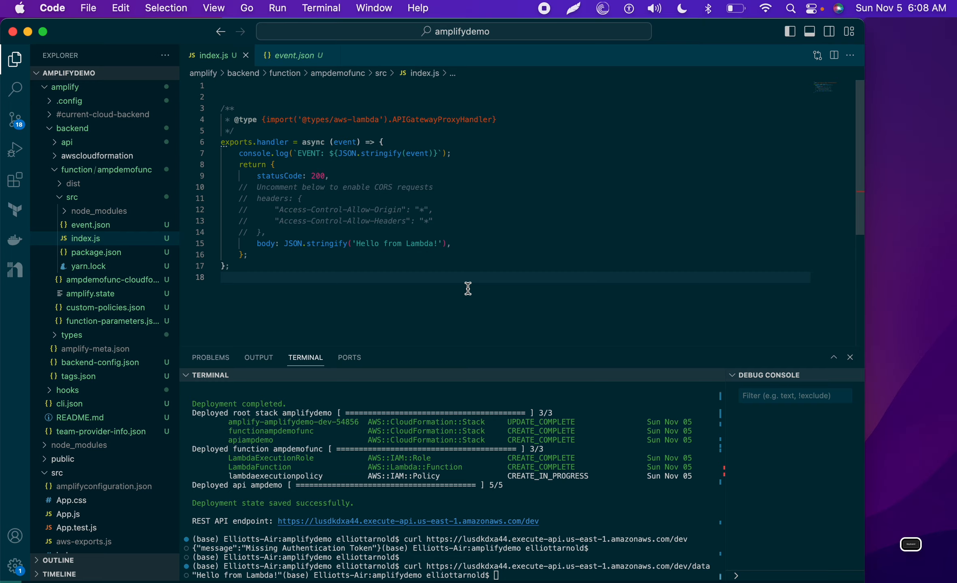
pyautogui.hotkey('ctrl', 'Right')
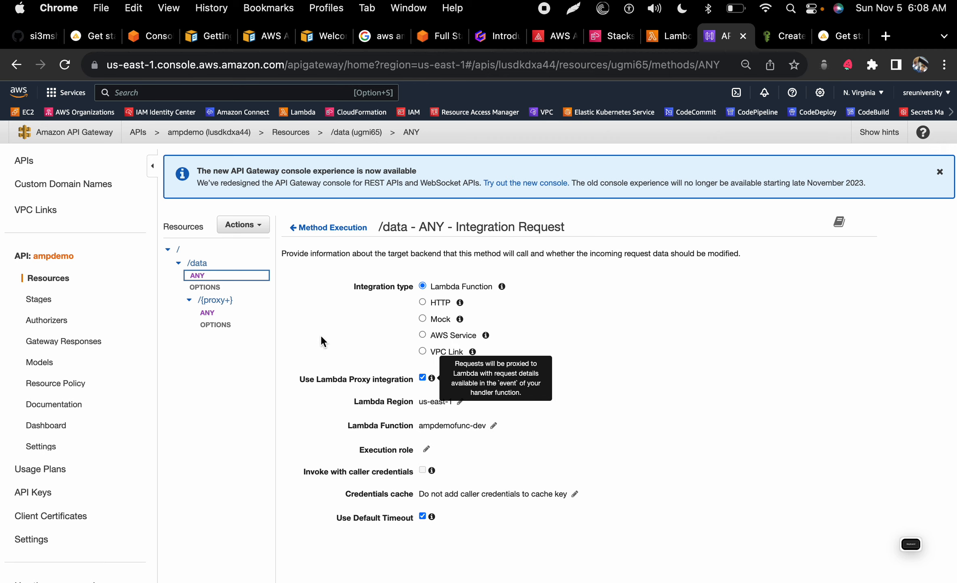
pyautogui.press('super+Tab')
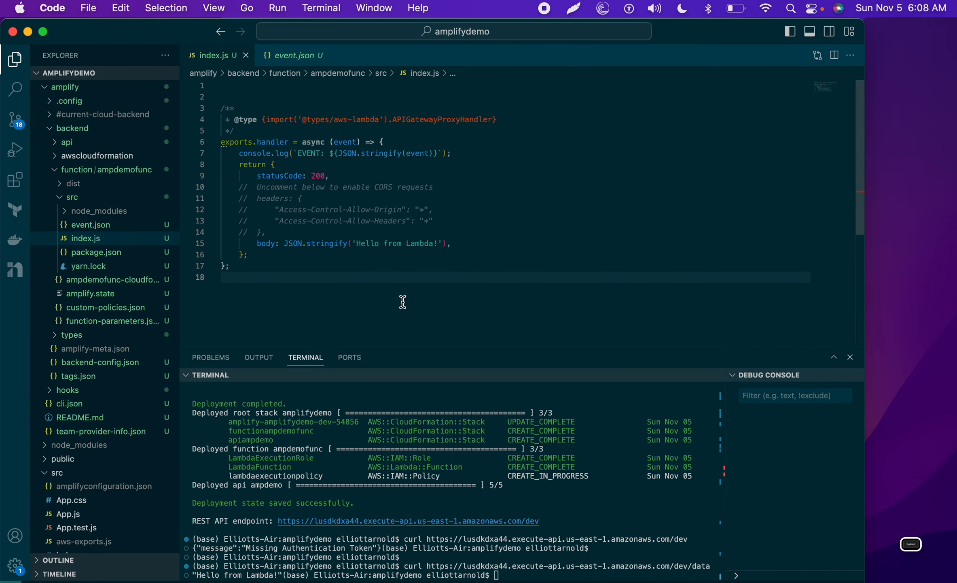
pyautogui.press('super+Tab')
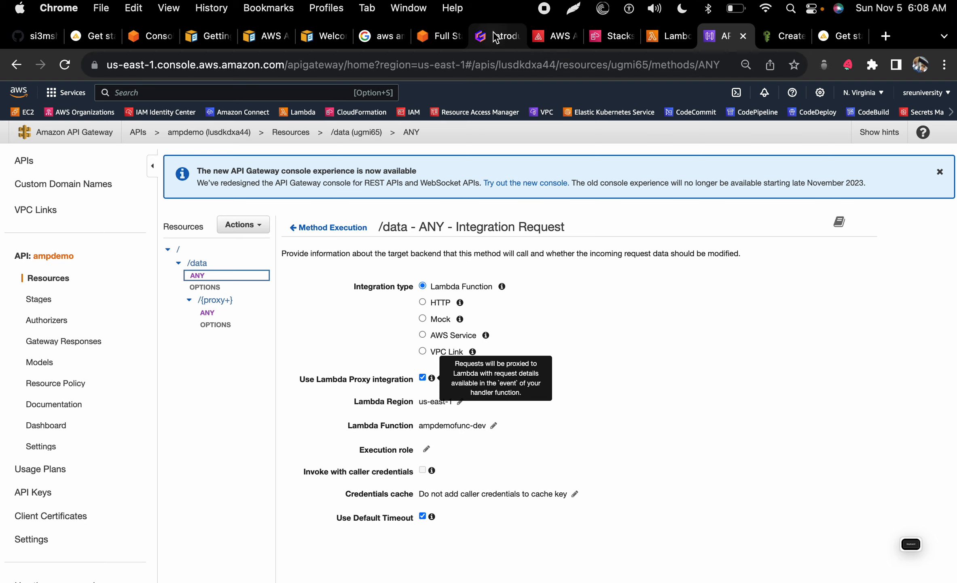
pyautogui.click(495, 38)
pyautogui.scroll(-10, 542, 319)
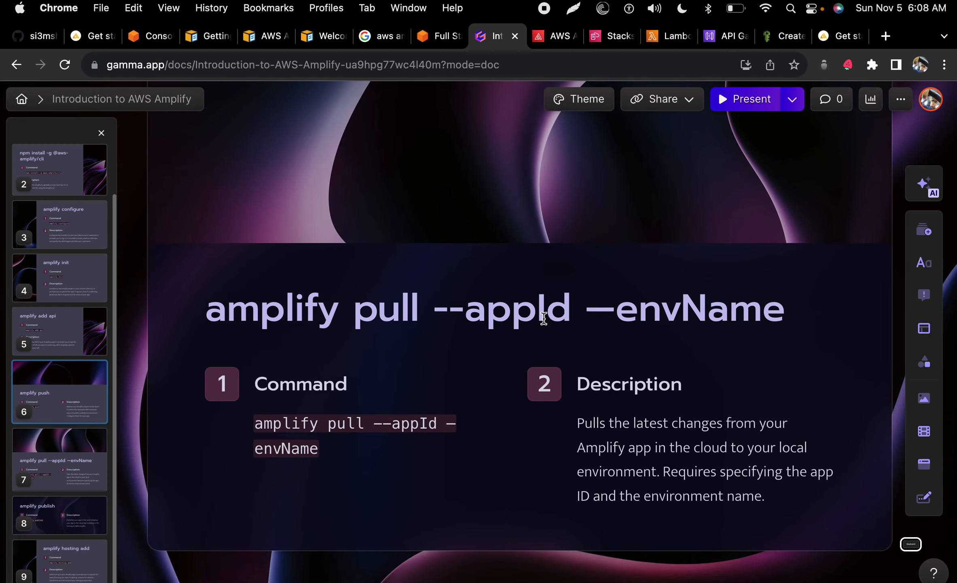
pyautogui.scroll(-3, 544, 319)
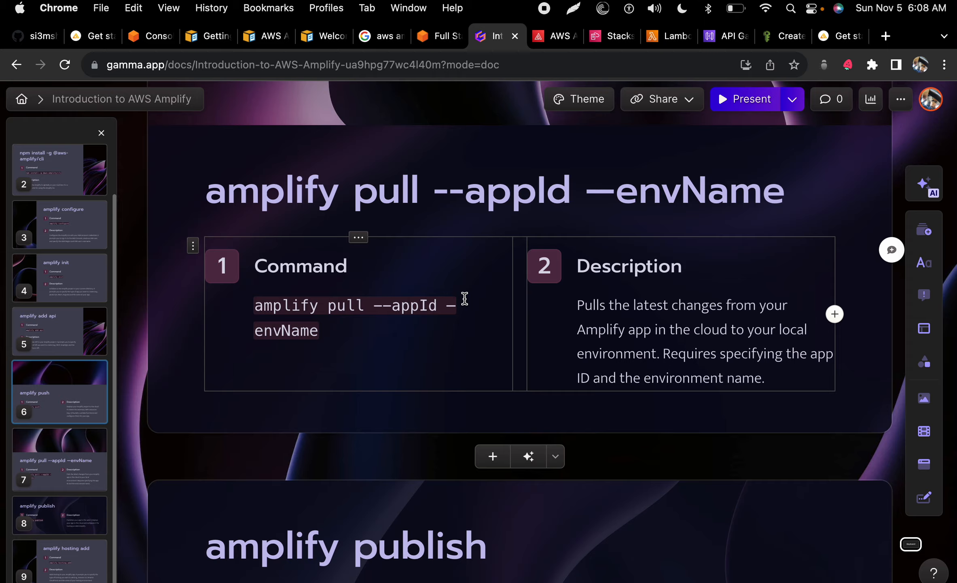
pyautogui.hotkey('ctrl', 'Left')
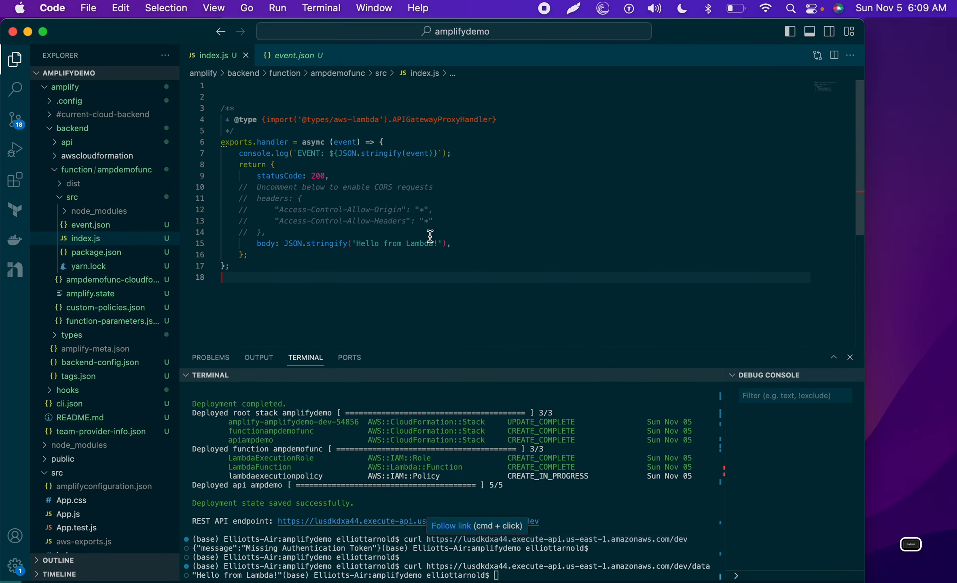
pyautogui.hotkey('ctrl', 'Right')
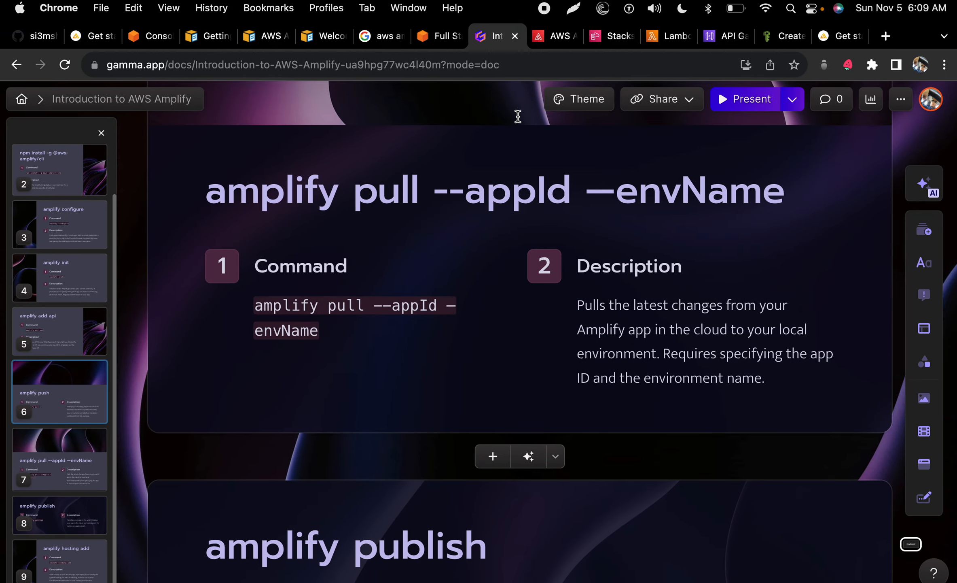
# Step: Begin rewriting line 15's greeting in ampdemofunc-dev to read 'Hello this is …'
pyautogui.click(656, 43)
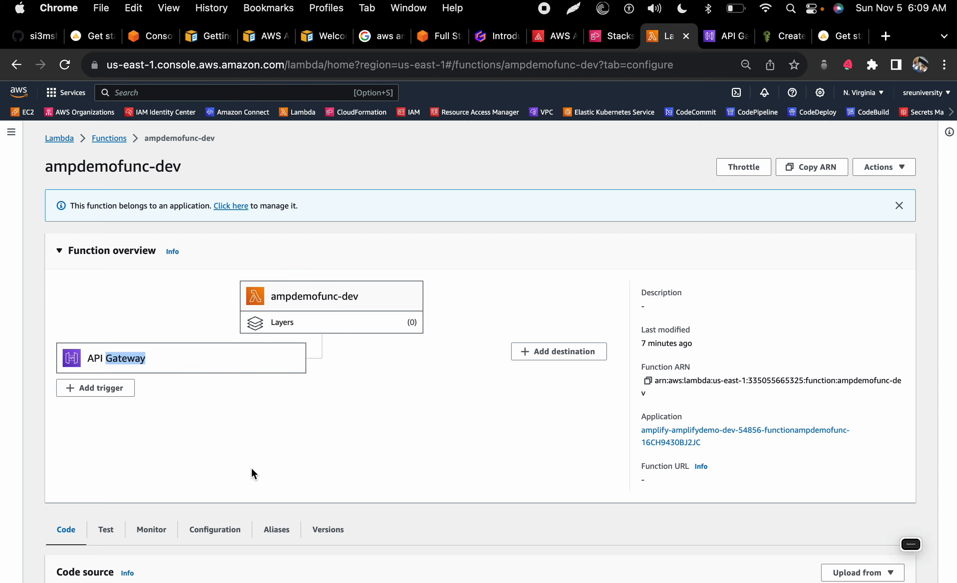
pyautogui.scroll(-10, 251, 466)
pyautogui.click(290, 485)
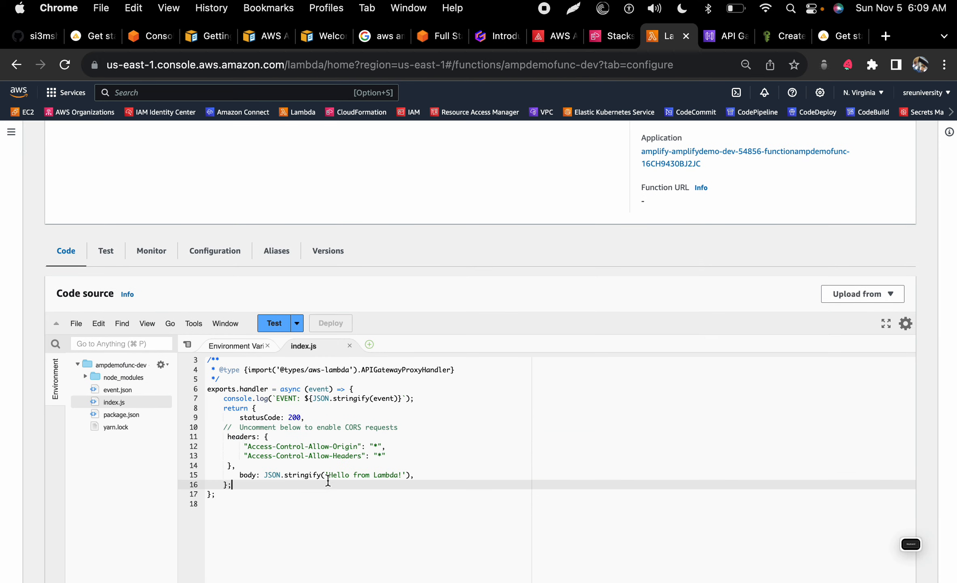
pyautogui.click(348, 474)
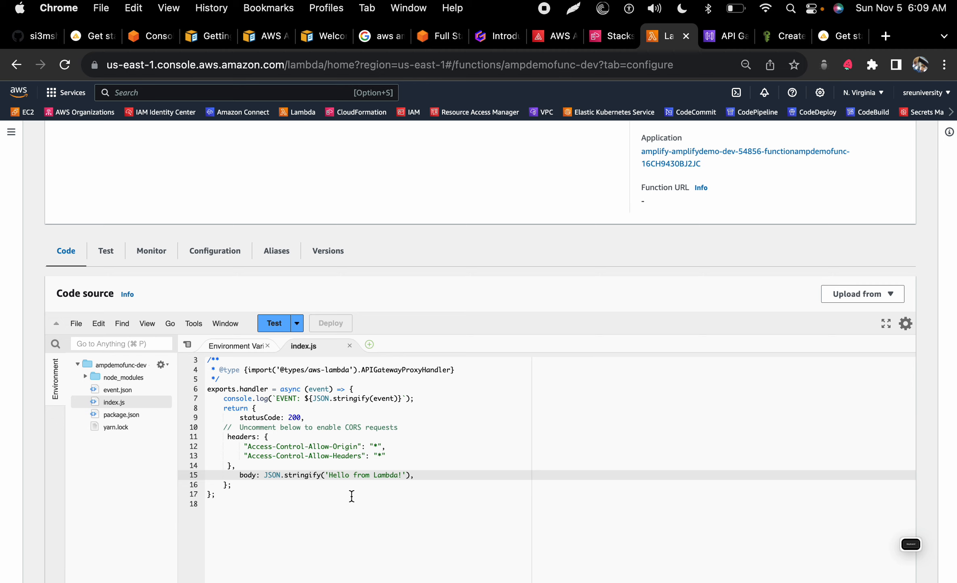
pyautogui.write('this is E')
pyautogui.press('super+s')
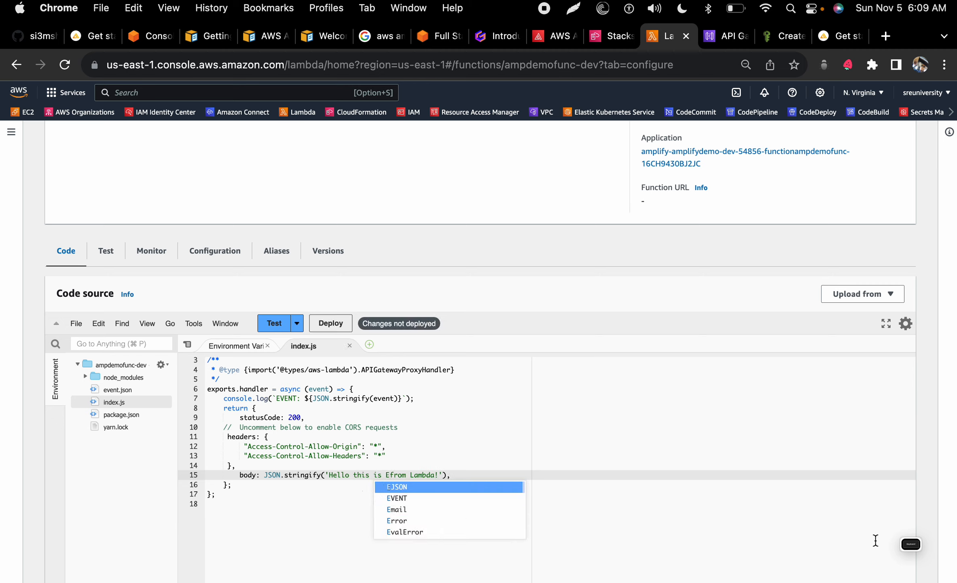
# Step: Complete the greeting with the author's name before 'from Lambda!' and deploy the function
pyautogui.click(915, 545)
pyautogui.click(863, 364)
pyautogui.click(863, 364)
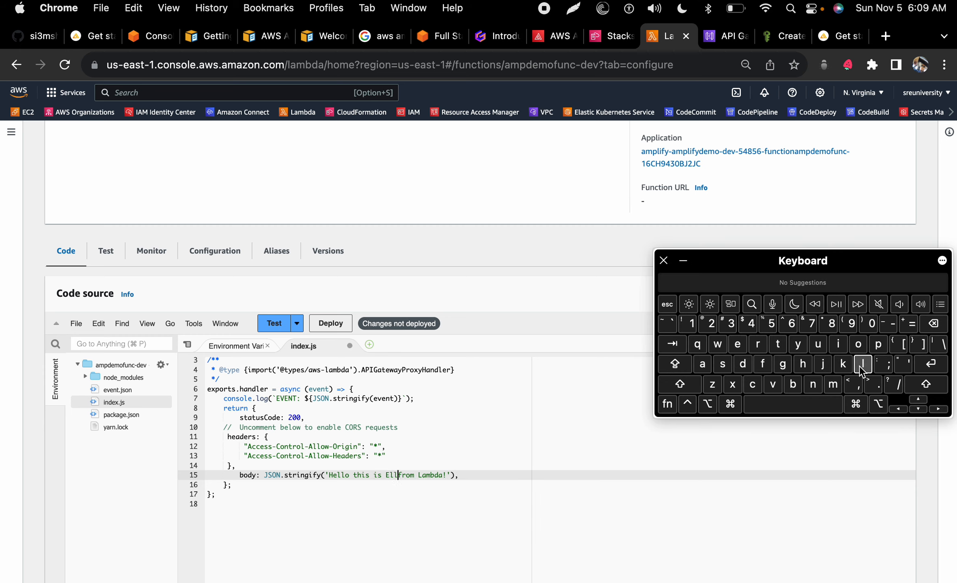
pyautogui.click(839, 344)
pyautogui.click(858, 344)
pyautogui.click(779, 345)
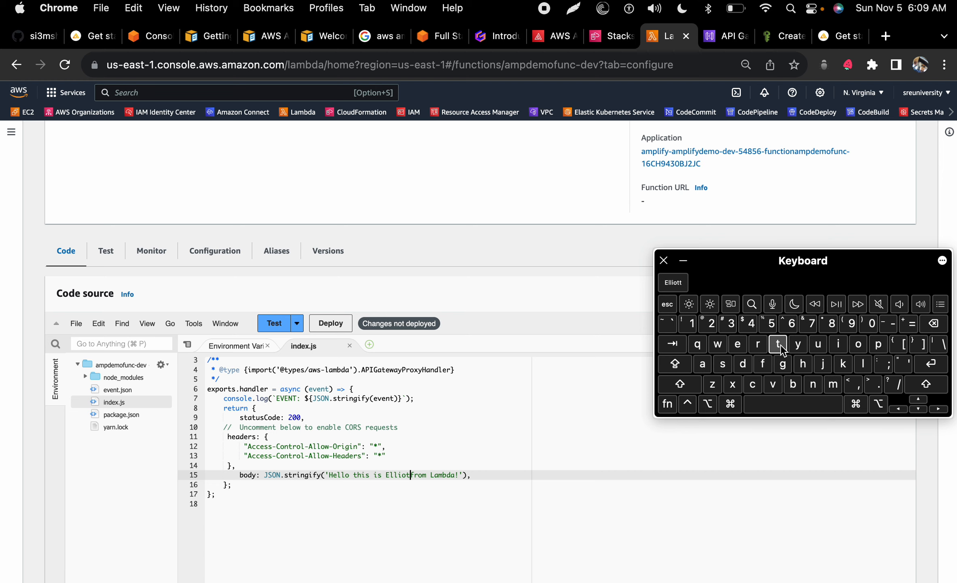
pyautogui.click(779, 345)
pyautogui.click(753, 404)
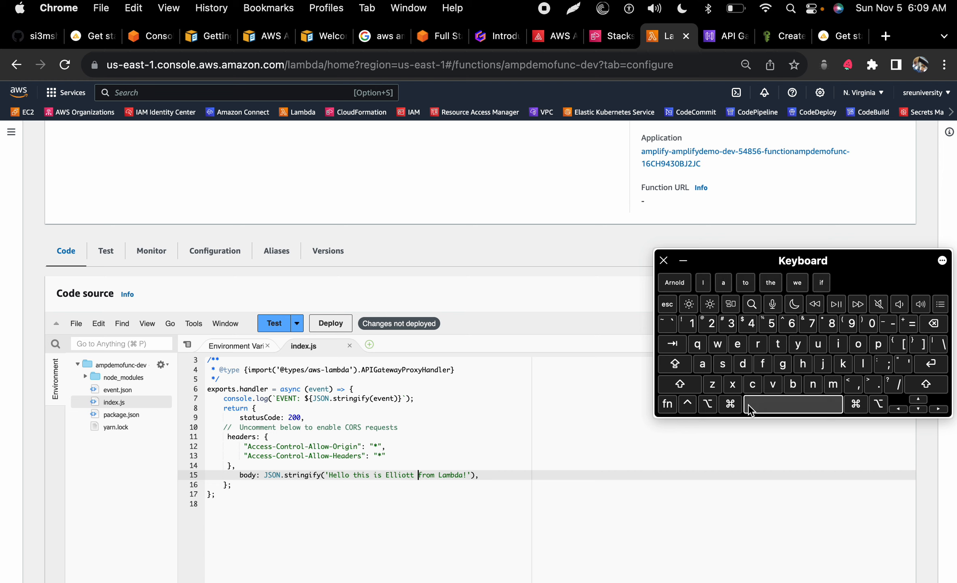
pyautogui.click(684, 257)
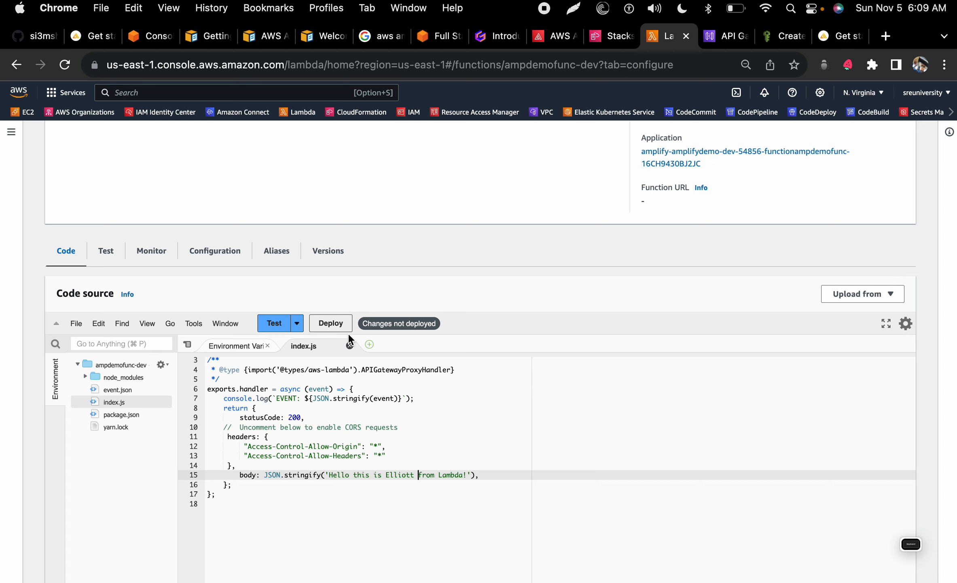
pyautogui.click(339, 324)
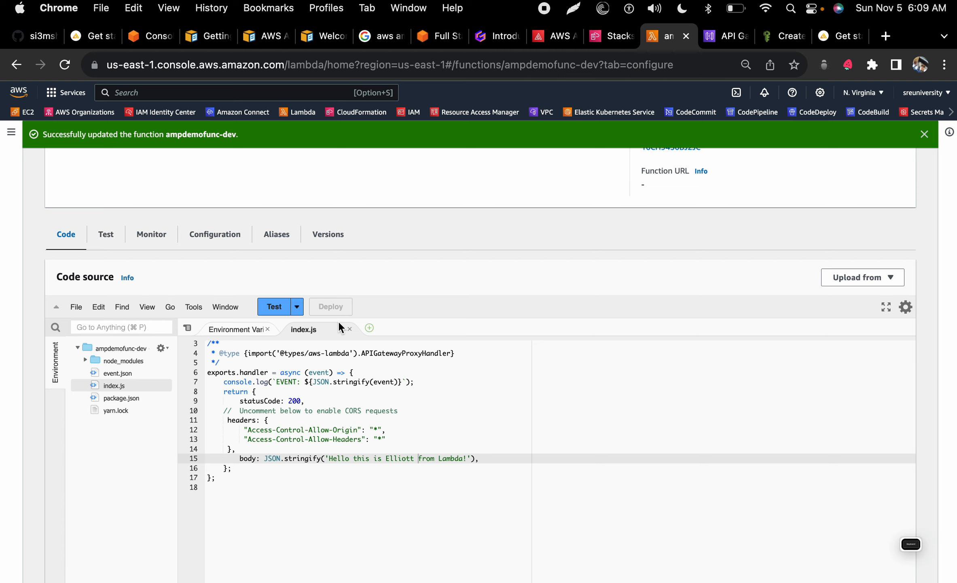
pyautogui.hotkey('ctrl', 'Left')
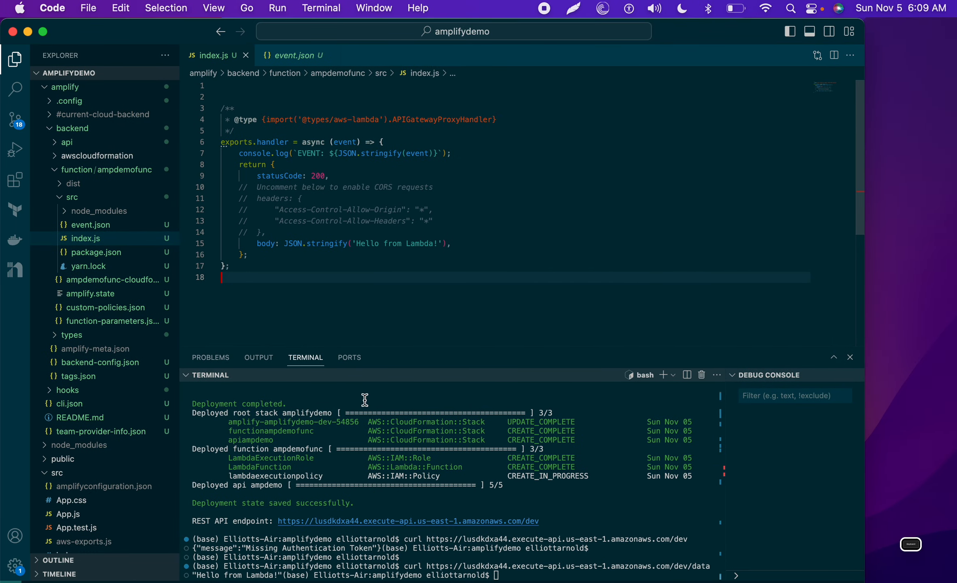
# Step: Check amplifydemo's dev backend in the Amplify console, then select the slide's amplify pull command
pyautogui.hotkey('ctrl', 'Right')
pyautogui.click(609, 36)
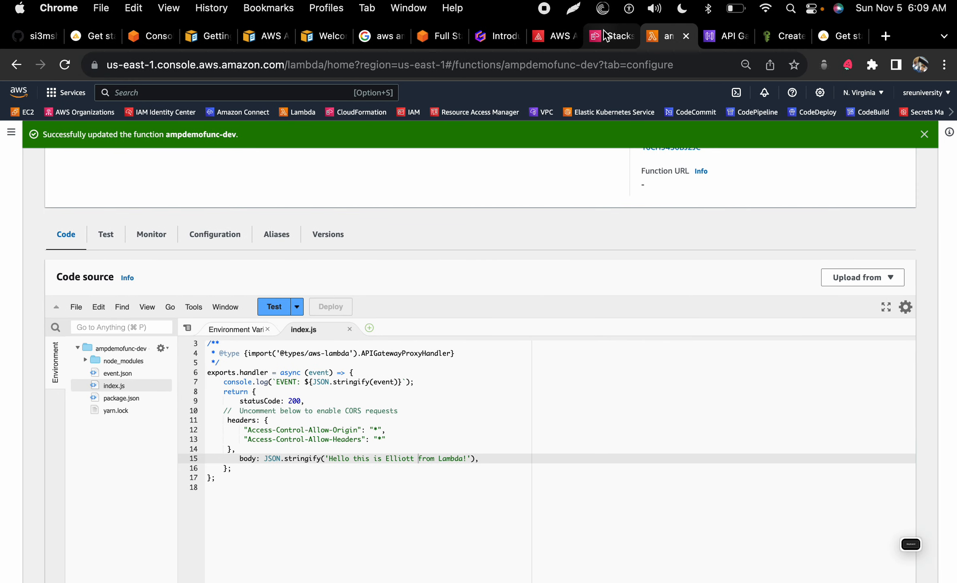
pyautogui.click(553, 36)
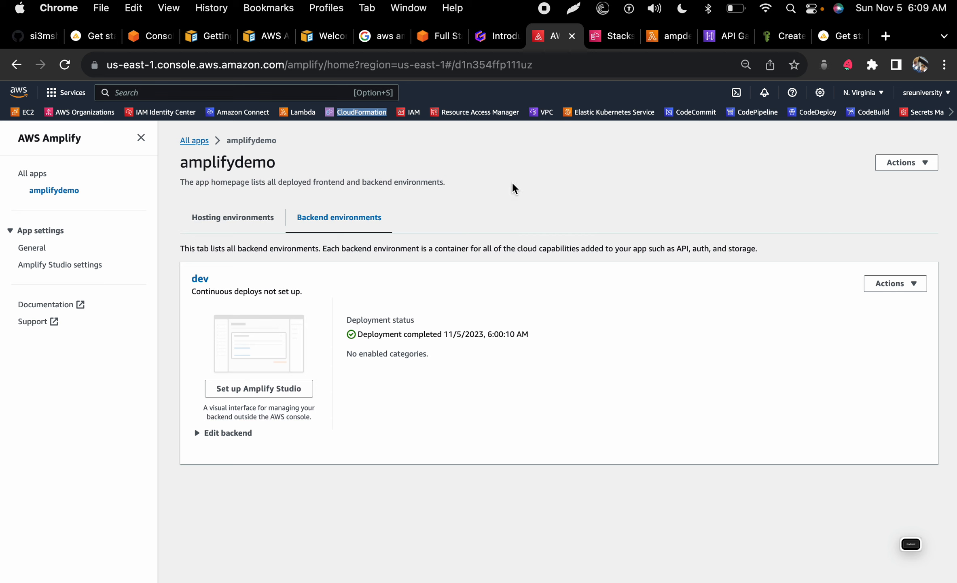
pyautogui.click(498, 36)
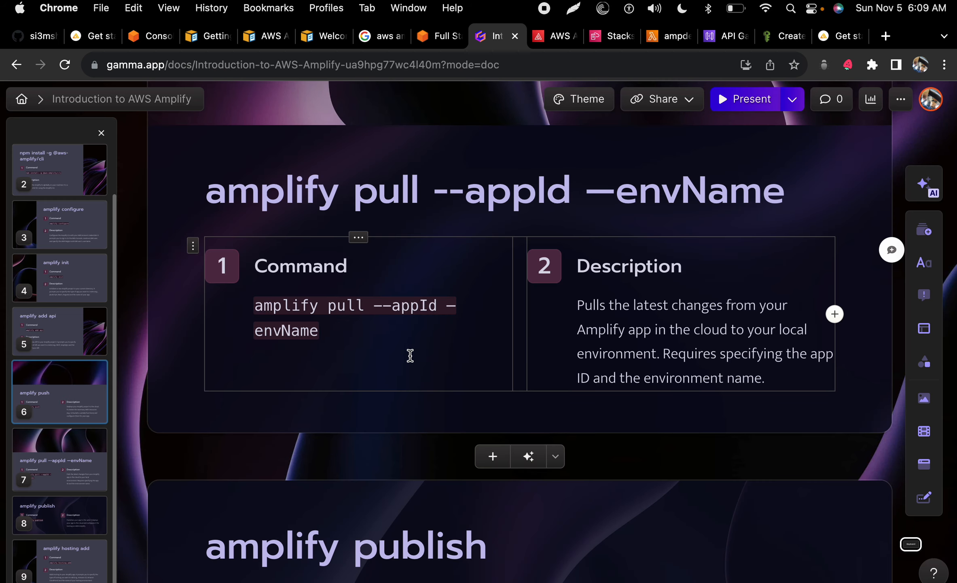
pyautogui.hscroll(-3, 410, 355)
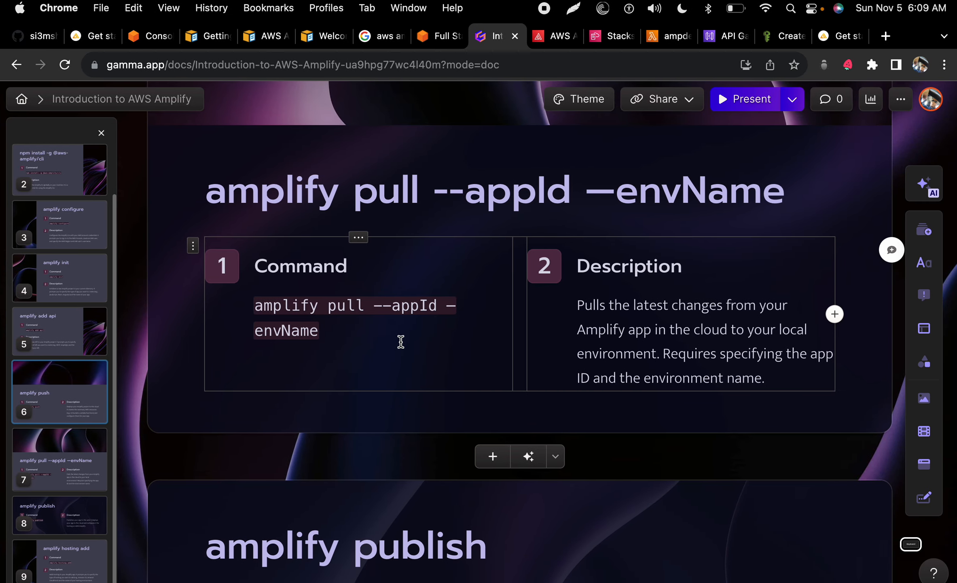
pyautogui.moveTo(389, 336); pyautogui.dragTo(253, 306)
pyautogui.press('super+c')
pyautogui.hscroll(-3, 253, 306)
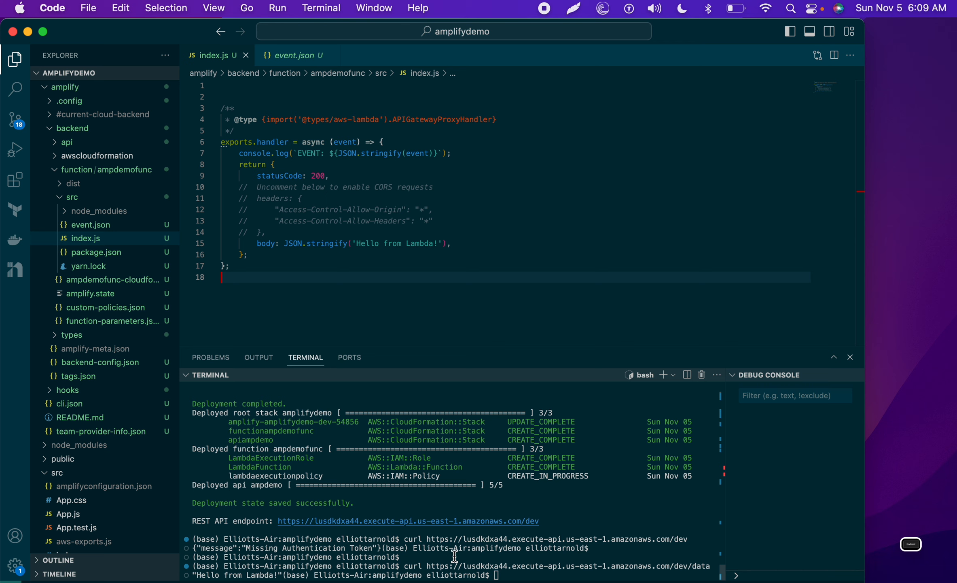
# Step: Enter 'amplify pull --appId --envName dev' at the terminal prompt, leaving the cursor at the app Id
pyautogui.click(380, 284)
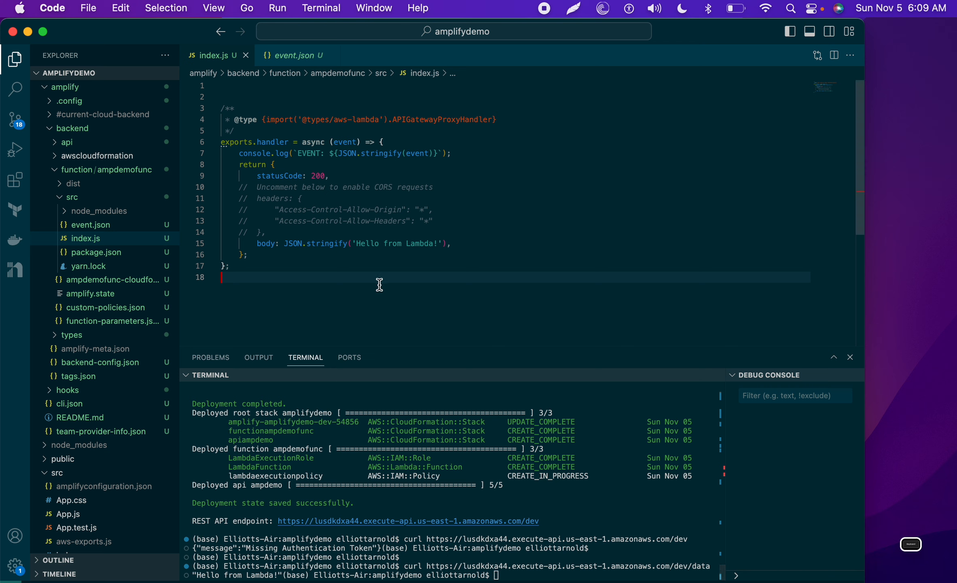
pyautogui.click(547, 573)
pyautogui.press('super+v')
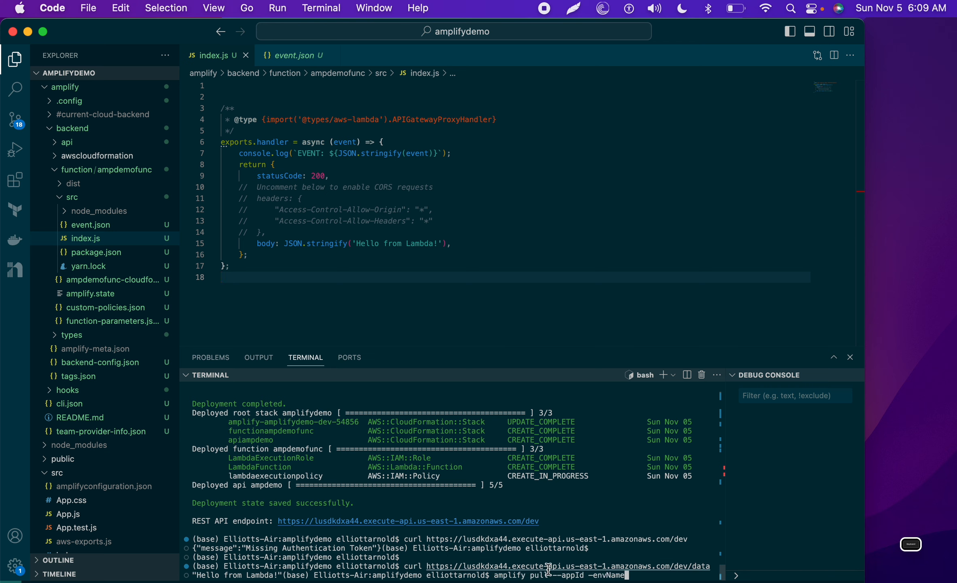
pyautogui.press('BackSpace')
pyautogui.press('BackSpace')
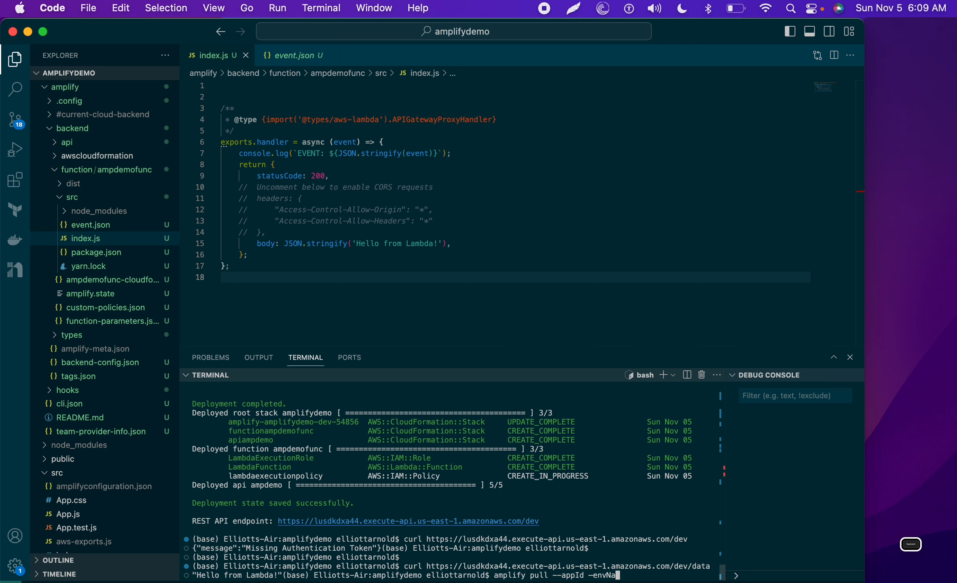
pyautogui.press('BackSpace')
pyautogui.press('BackSpace')
pyautogui.press('BackSpace')
pyautogui.press('BackSpace')
pyautogui.press('BackSpace')
pyautogui.press('BackSpace')
pyautogui.press('BackSpace')
pyautogui.press('BackSpace')
pyautogui.press('BackSpace')
pyautogui.press('BackSpace')
pyautogui.press('BackSpace')
pyautogui.press('BackSpace')
pyautogui.press('BackSpace')
pyautogui.press('BackSpace')
pyautogui.press('BackSpace')
pyautogui.press('BackSpace')
pyautogui.press('BackSpace')
pyautogui.press('BackSpace')
pyautogui.press('BackSpace')
pyautogui.press('BackSpace')
pyautogui.press('BackSpace')
pyautogui.press('BackSpace')
pyautogui.press('BackSpace')
pyautogui.press('BackSpace')
pyautogui.press('BackSpace')
pyautogui.press('BackSpace')
pyautogui.press('BackSpace')
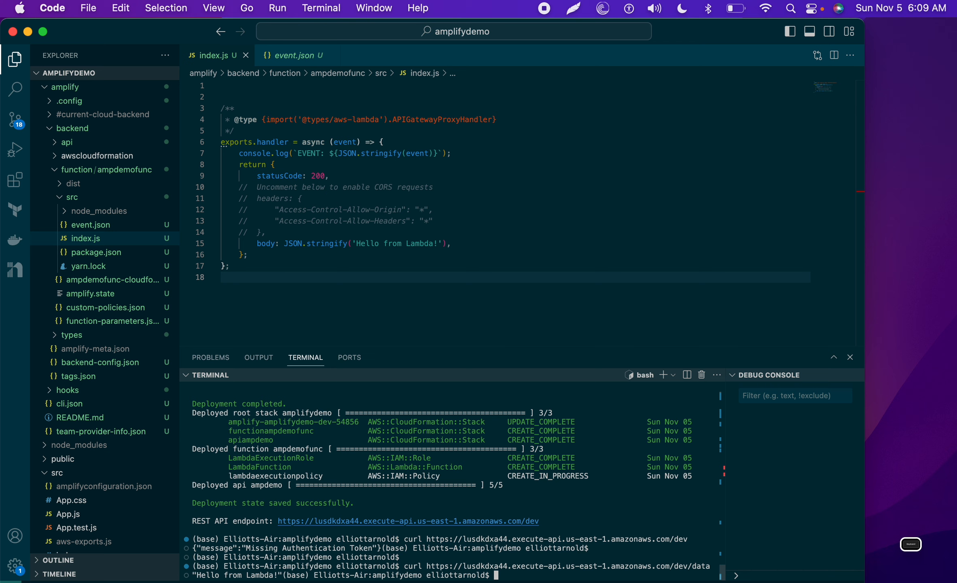
pyautogui.press('super+v')
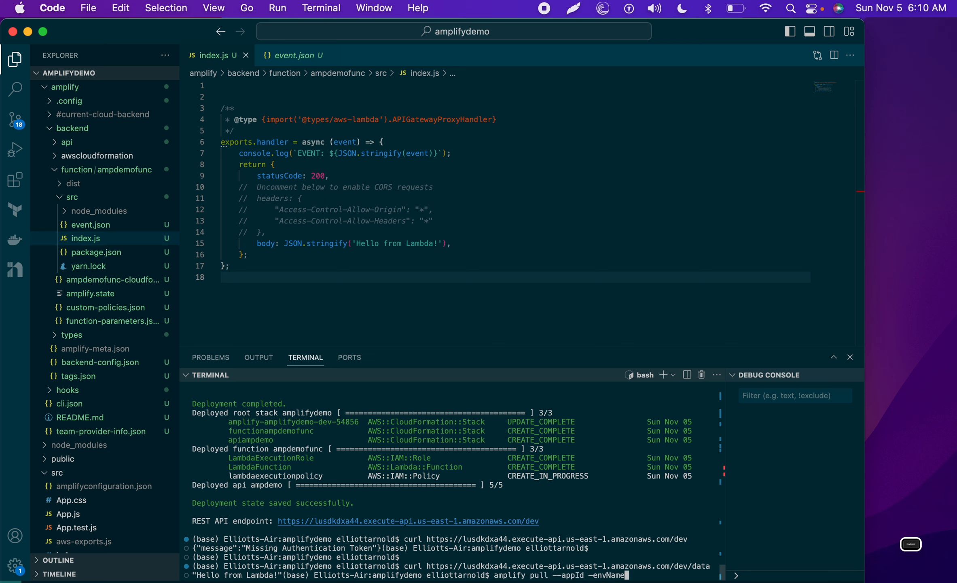
pyautogui.write('dev')
pyautogui.press('Left')
pyautogui.press('Left')
pyautogui.press('Left')
pyautogui.press('Left')
pyautogui.press('Left')
pyautogui.press('Left')
pyautogui.press('Left')
pyautogui.press('Left')
pyautogui.press('Left')
pyautogui.press('Left')
pyautogui.press('Left')
pyautogui.press('Left')
pyautogui.press('Left')
pyautogui.hotkey('ctrl', 'Right')
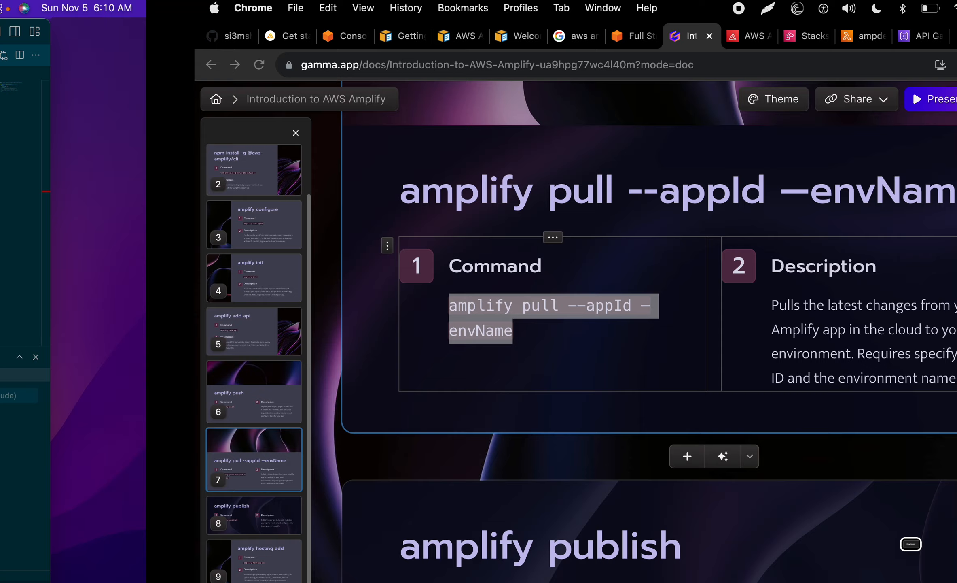
# Step: Copy the app name amplifydemo from its Amplify console app page
pyautogui.click(667, 36)
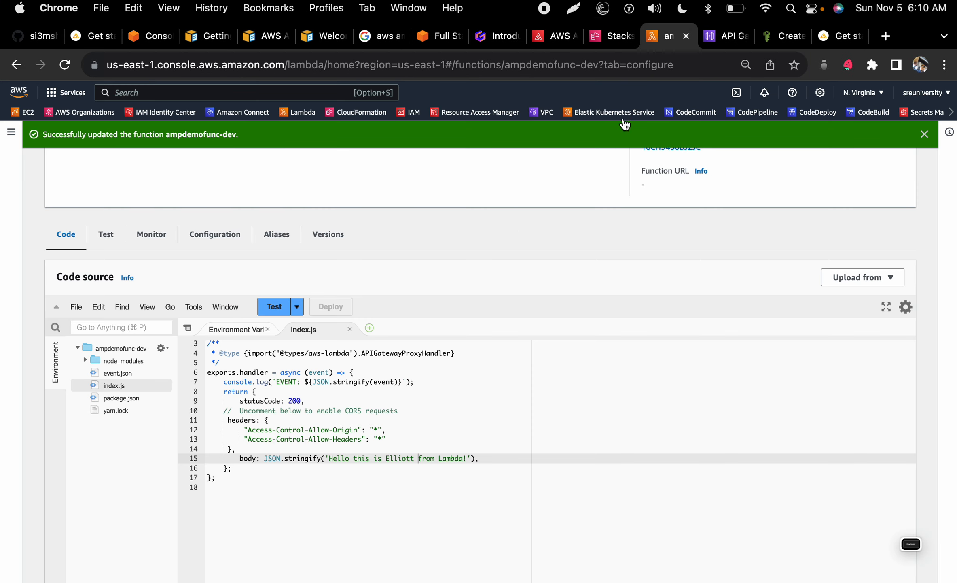
pyautogui.click(553, 36)
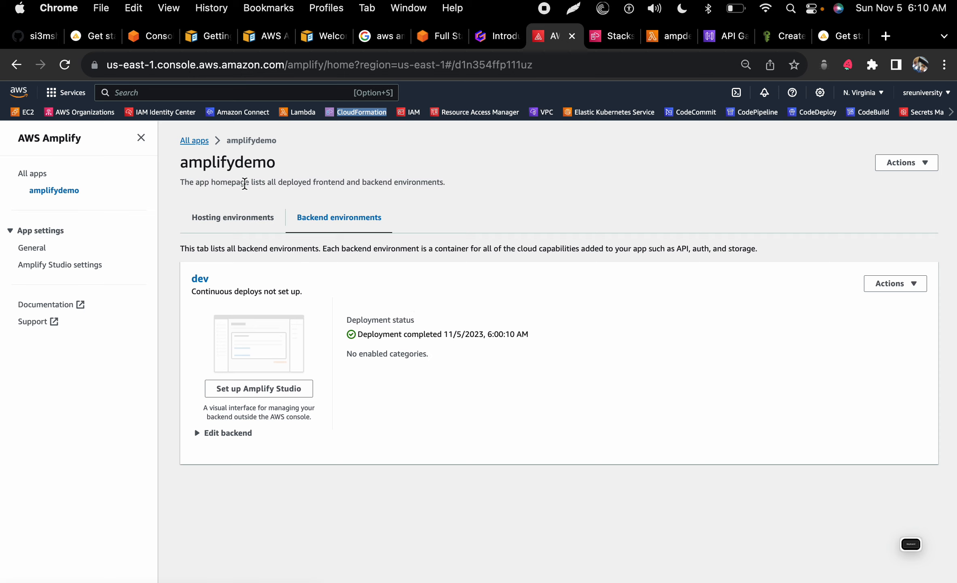
pyautogui.click(201, 141)
pyautogui.doubleClick(261, 223)
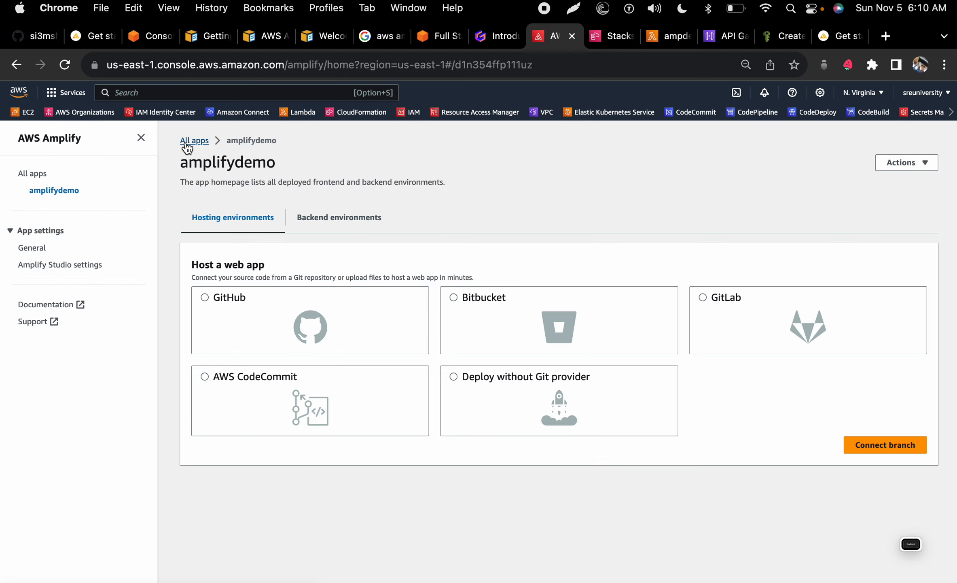
pyautogui.moveTo(87, 189); pyautogui.dragTo(29, 189)
pyautogui.press('super+c')
pyautogui.hotkey('ctrl', 'Left')
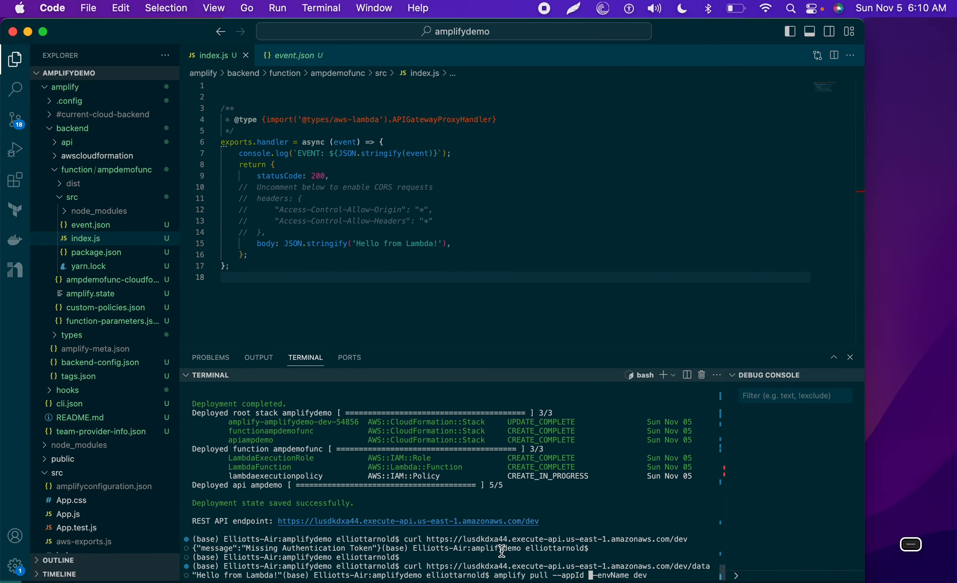
# Step: Fill in amplifydemo as the --appId value and run amplify pull
pyautogui.press('super+v')
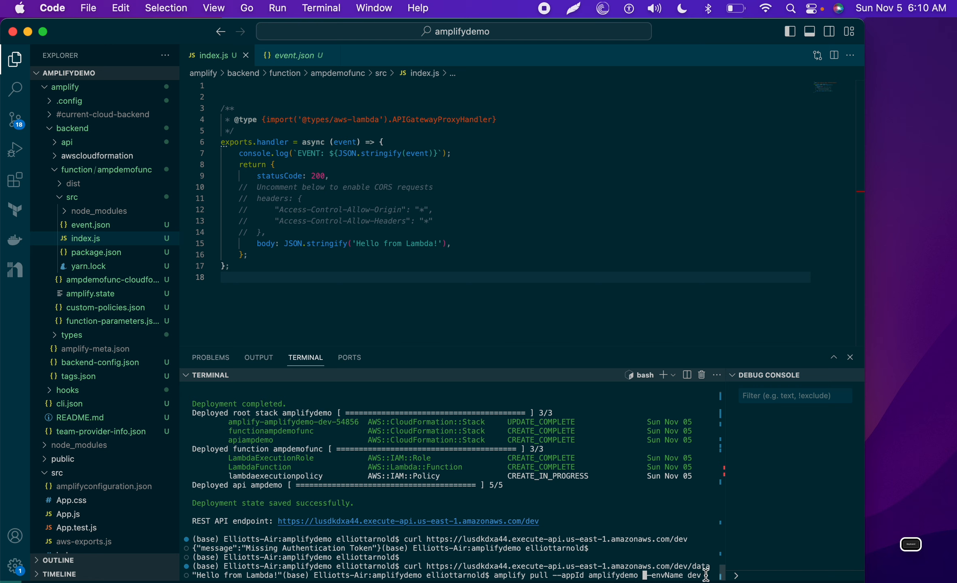
pyautogui.press('Return')
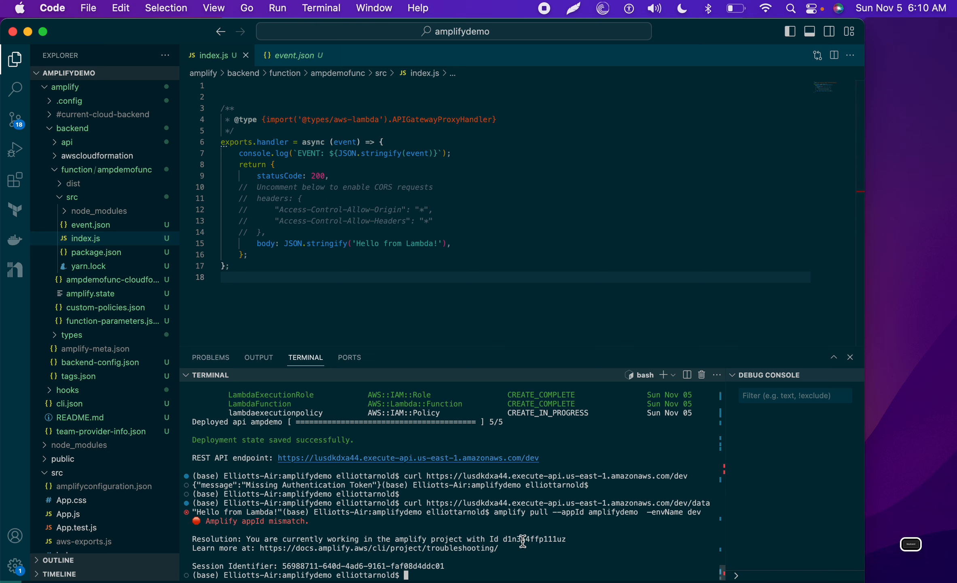
# Step: Copy the project Id shown in the appId mismatch error
pyautogui.moveTo(580, 537)
pyautogui.mouseDown()
pyautogui.moveTo(505, 546)
pyautogui.moveTo(562, 536)
pyautogui.mouseUp()
pyautogui.click(505, 545)
pyautogui.rightClick(562, 536)
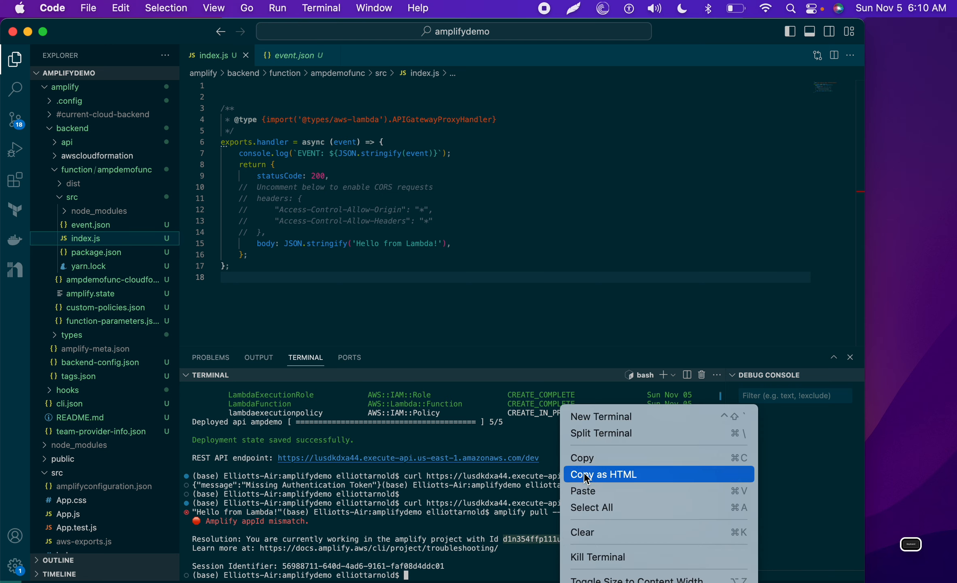
pyautogui.click(586, 458)
# Step: Rerun amplify pull with that project Id replacing amplifydemo as the app Id
pyautogui.press('Up')
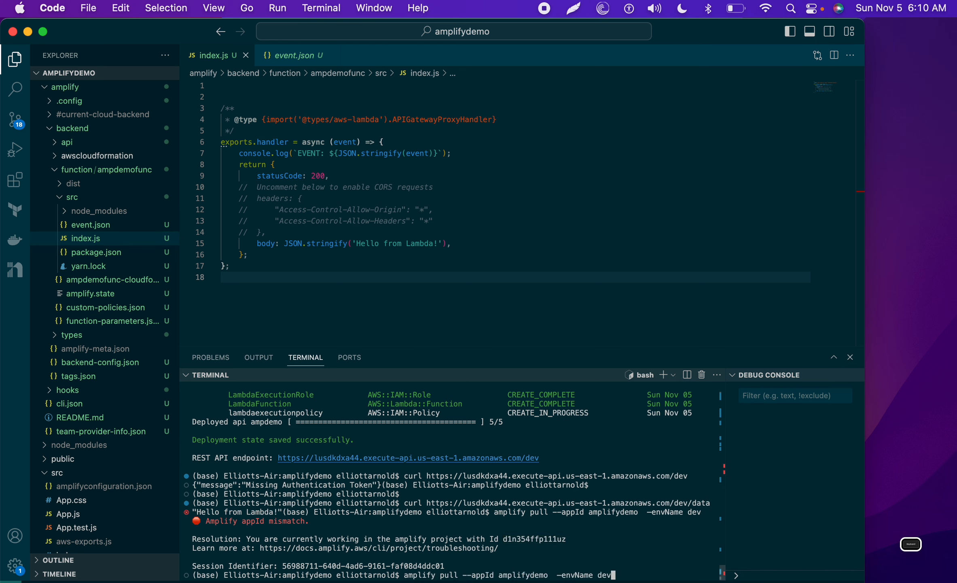
pyautogui.press('Left')
pyautogui.press('Left')
pyautogui.press('Left')
pyautogui.press('Left')
pyautogui.press('Left')
pyautogui.press('Left')
pyautogui.press('Left')
pyautogui.press('Left')
pyautogui.press('Left')
pyautogui.press('Left')
pyautogui.press('Left')
pyautogui.press('Left')
pyautogui.press('Left')
pyautogui.press('Left')
pyautogui.press('Left')
pyautogui.press('BackSpace')
pyautogui.press('BackSpace')
pyautogui.press('BackSpace')
pyautogui.press('BackSpace')
pyautogui.press('BackSpace')
pyautogui.press('BackSpace')
pyautogui.press('BackSpace')
pyautogui.press('BackSpace')
pyautogui.press('BackSpace')
pyautogui.press('BackSpace')
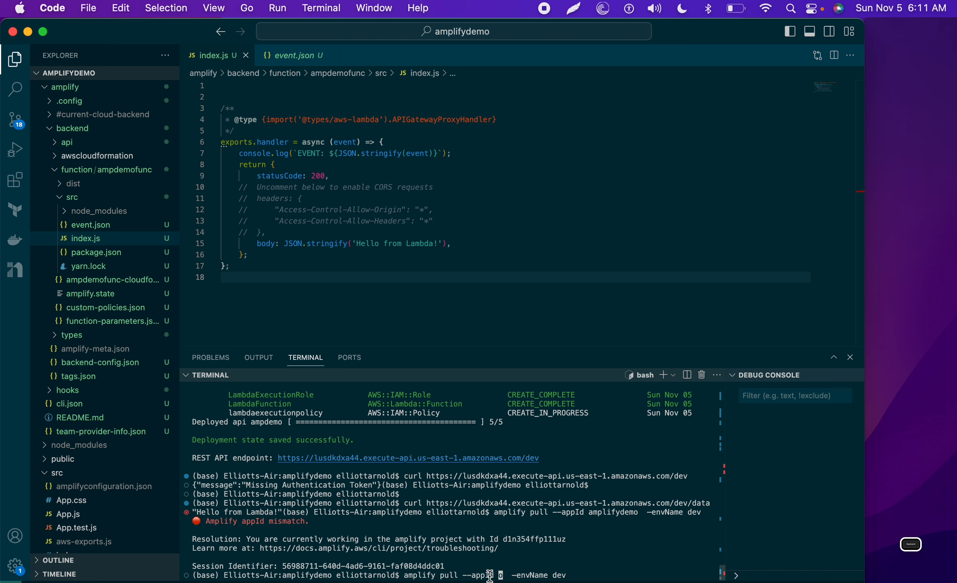
pyautogui.click(900, 544)
pyautogui.click(933, 407)
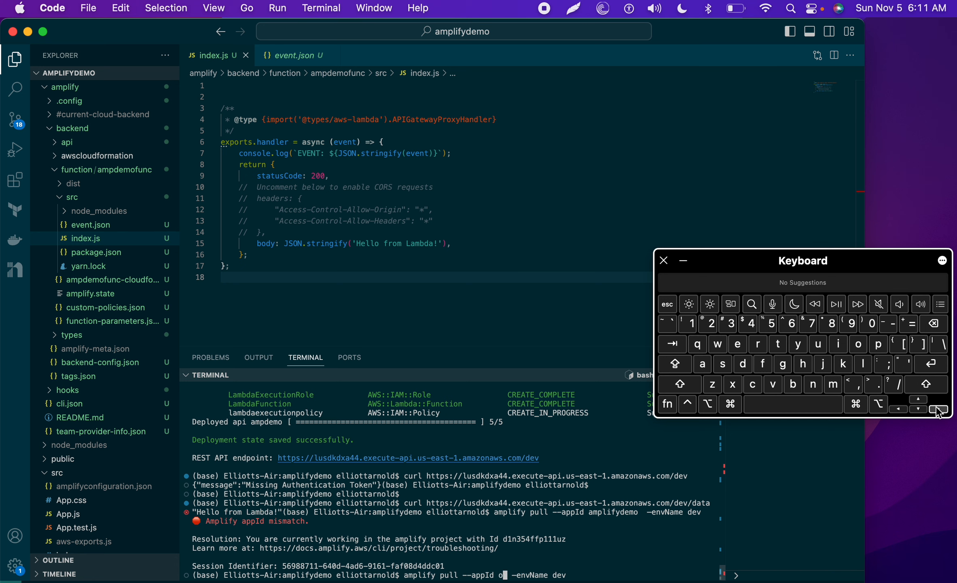
pyautogui.press('super+v')
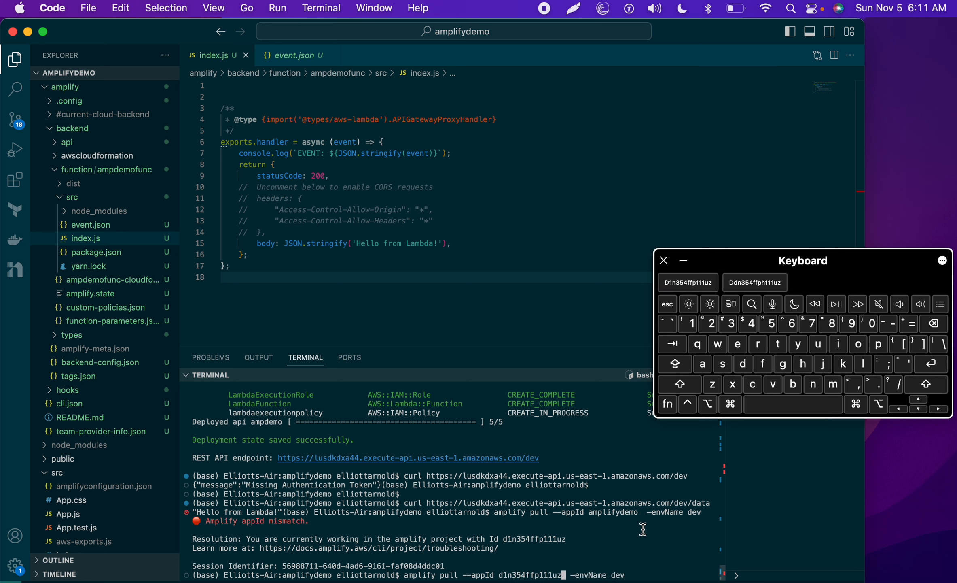
pyautogui.press('Return')
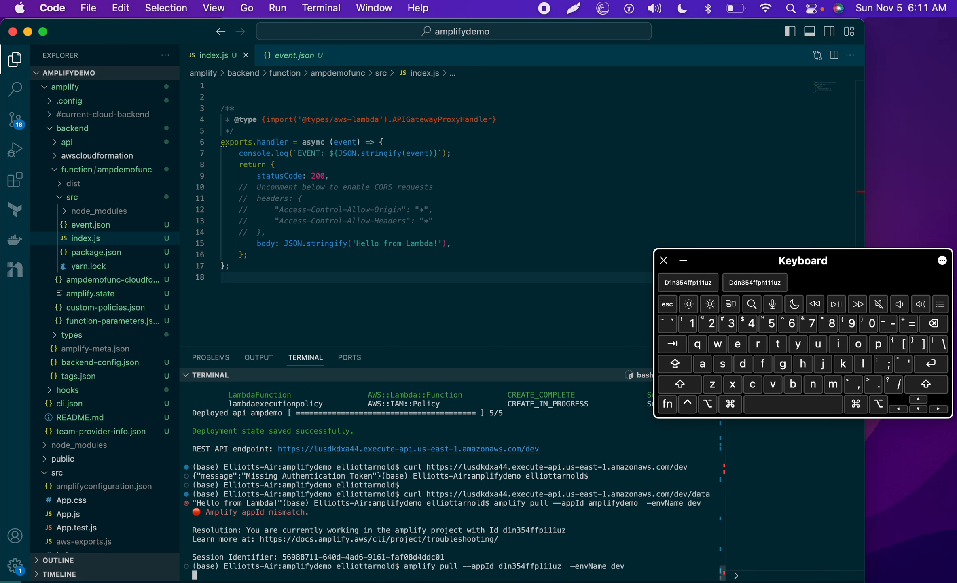
pyautogui.hotkey('ctrl', 'Right')
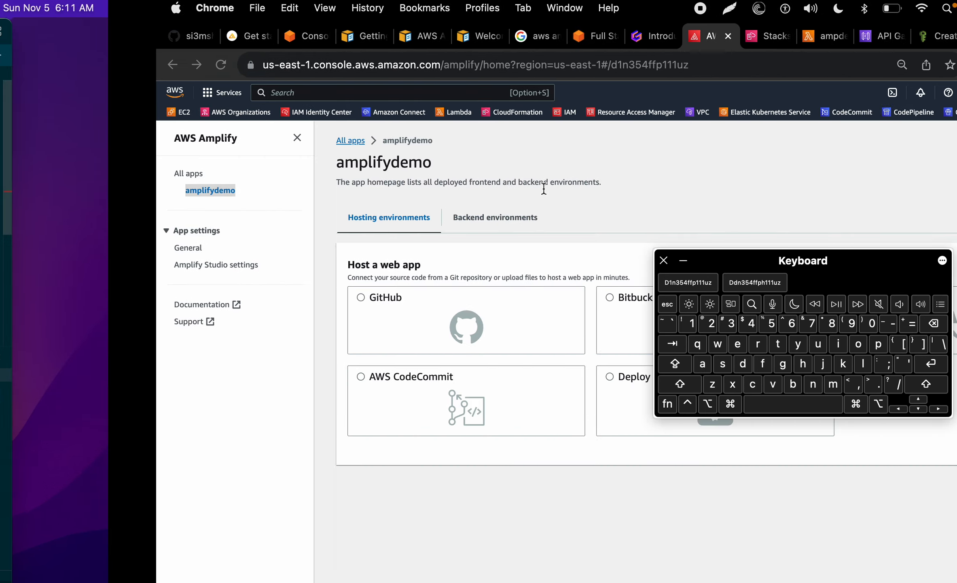
pyautogui.hotkey('ctrl', 'Left')
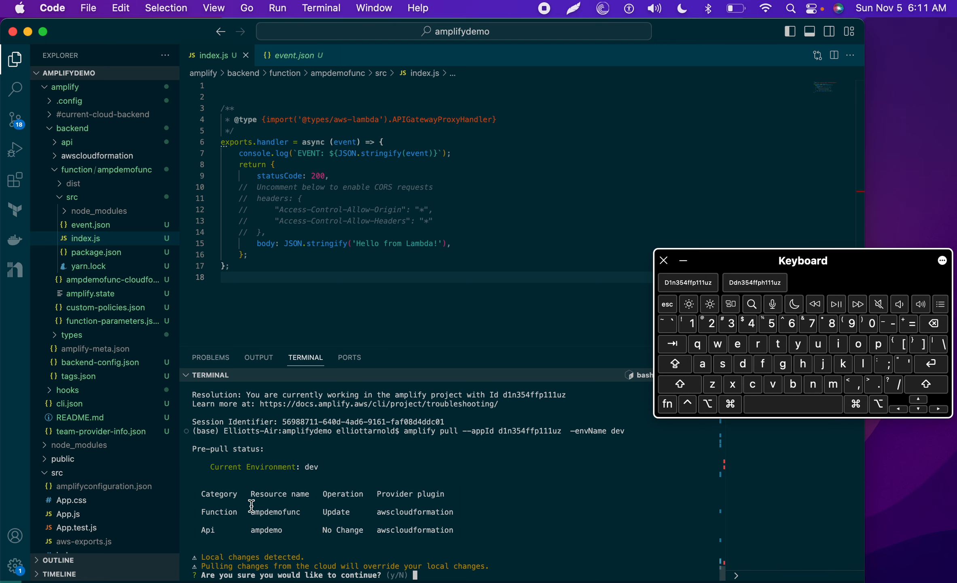
# Step: Answer y to continue pulling the dev backend from the cloud
pyautogui.hotkey('ctrl', 'Right')
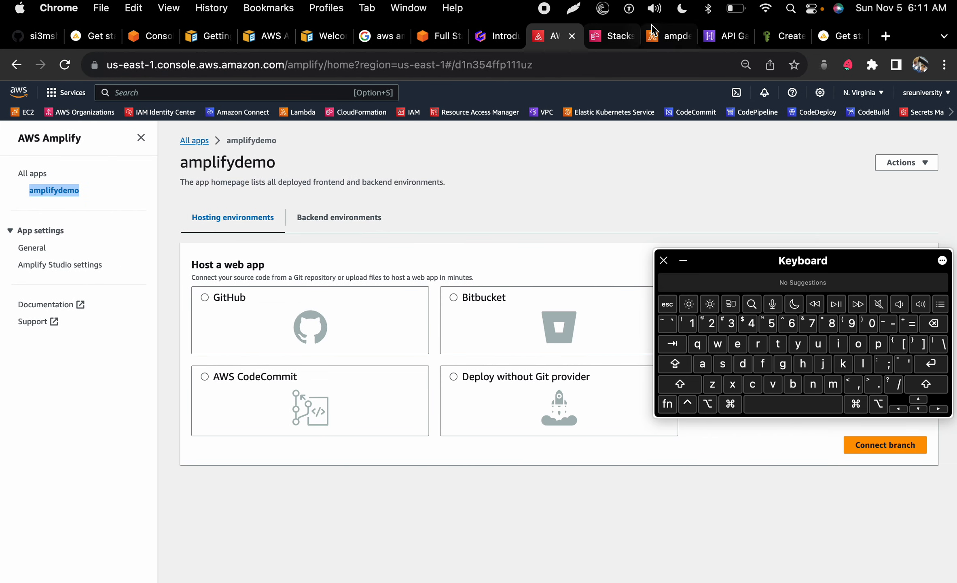
pyautogui.click(660, 26)
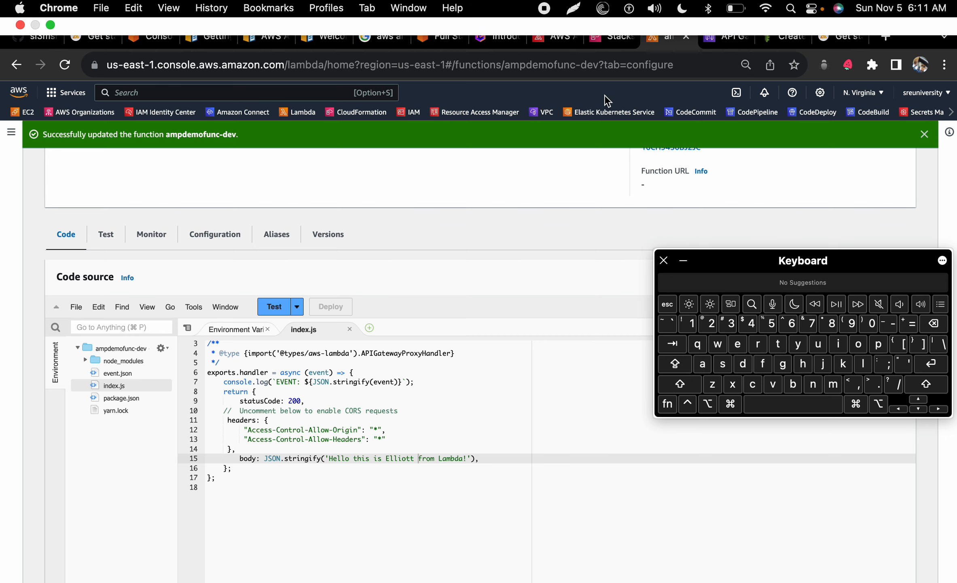
pyautogui.hotkey('ctrl', 'Left')
pyautogui.write('y')
pyautogui.press('Return')
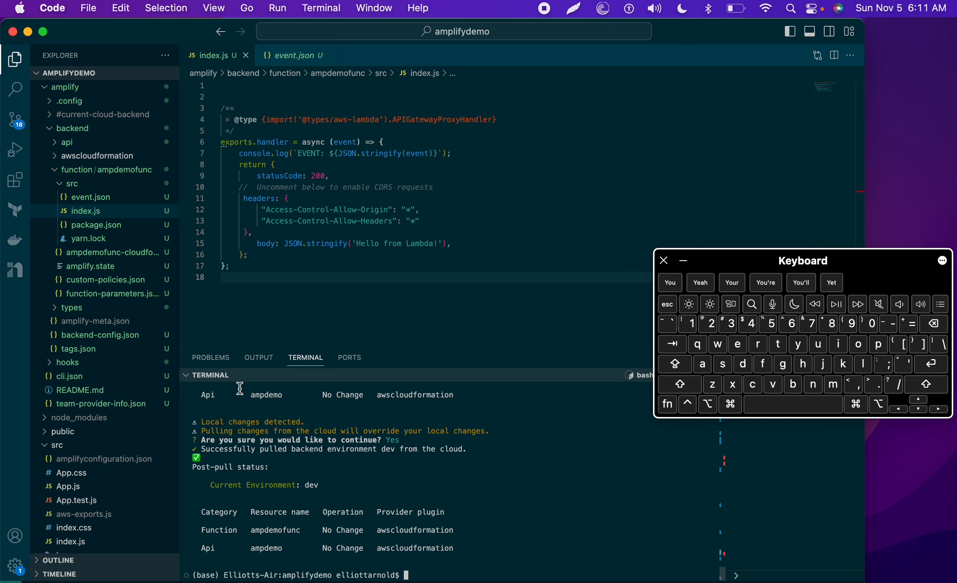
# Step: Compare pulled yarn.lock, package.json and index.js with the Lambda console, then collapse function/ampdemofunc
pyautogui.click(89, 235)
pyautogui.click(83, 211)
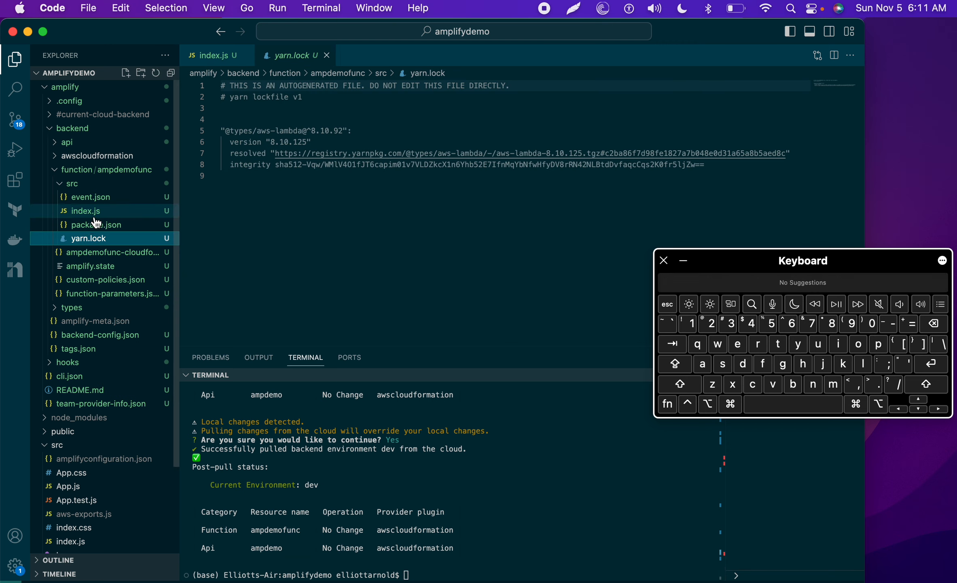
pyautogui.click(106, 227)
pyautogui.click(106, 212)
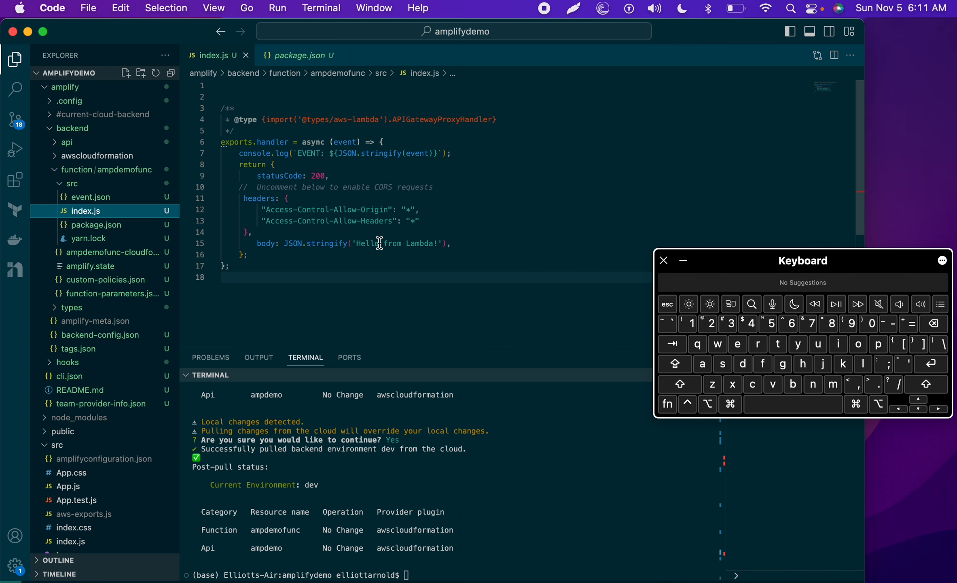
pyautogui.hotkey('ctrl', 'Right')
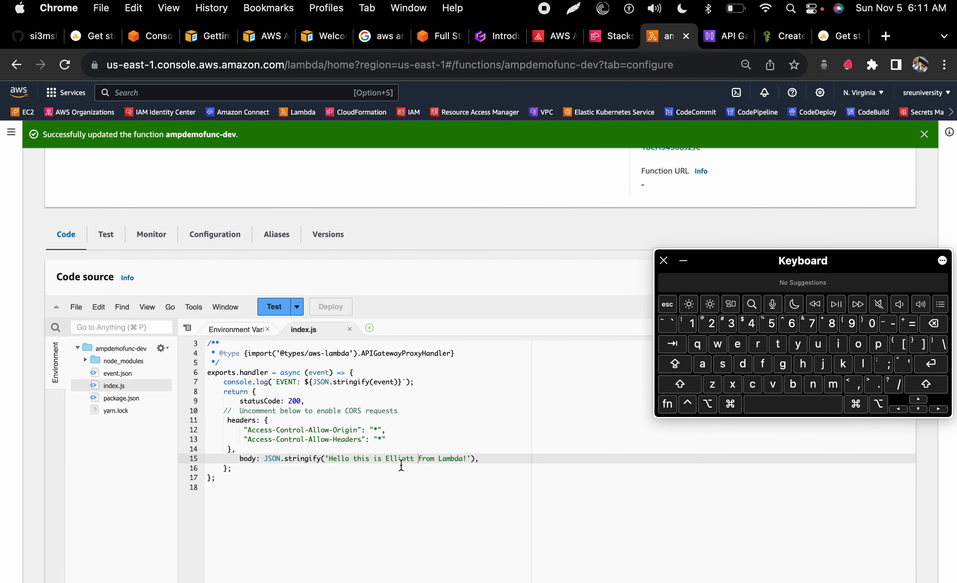
pyautogui.scroll(1, 409, 456)
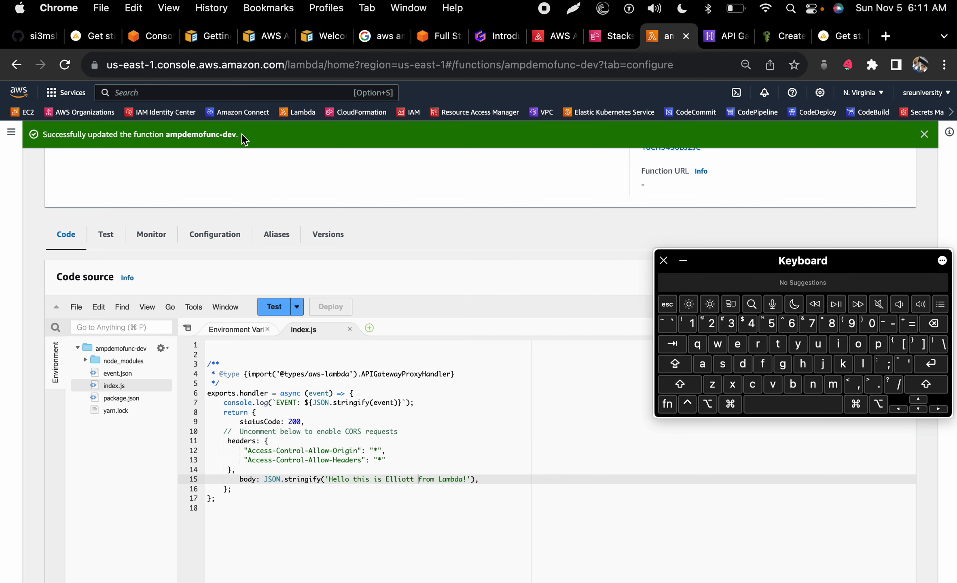
pyautogui.scroll(3, 241, 134)
pyautogui.hotkey('ctrl', 'Left')
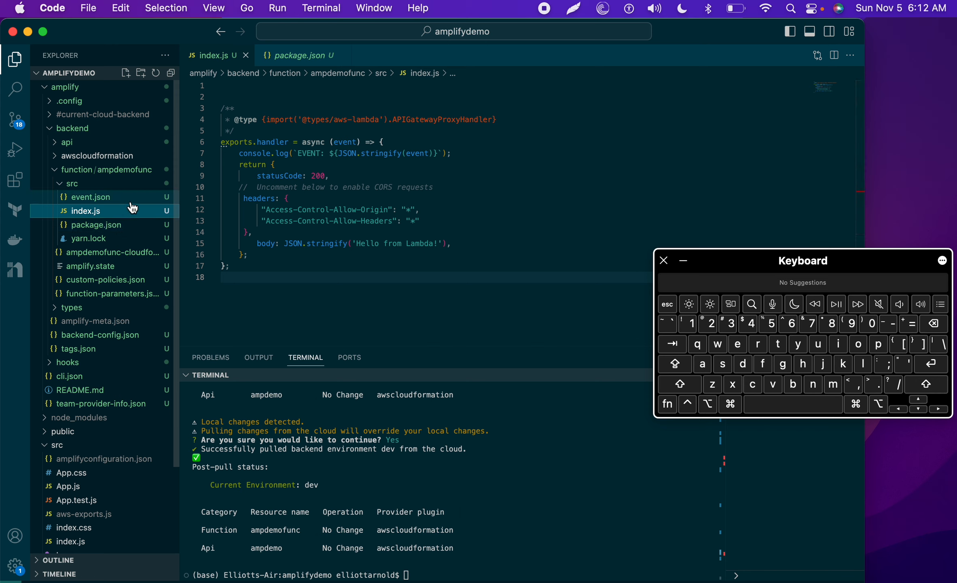
pyautogui.click(78, 170)
pyautogui.click(57, 172)
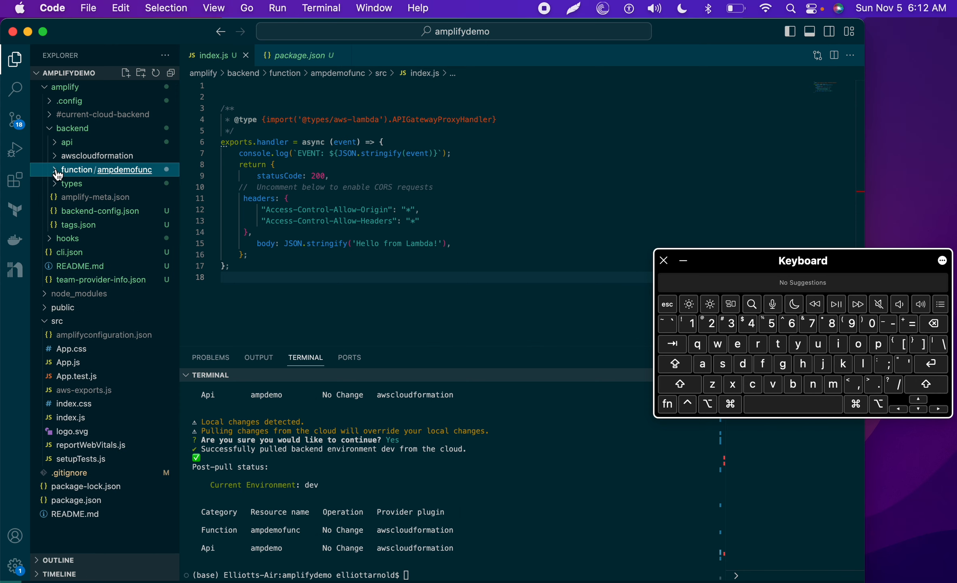
# Step: Rerun amplify pull, then recall earlier terminal commands back to amplify push
pyautogui.click(332, 482)
pyautogui.press('super+v')
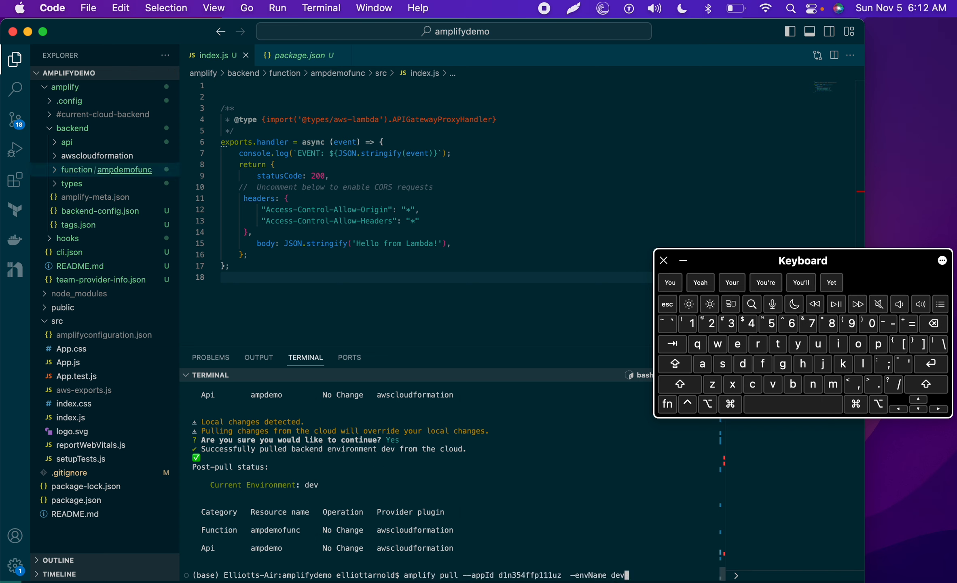
pyautogui.press('Return')
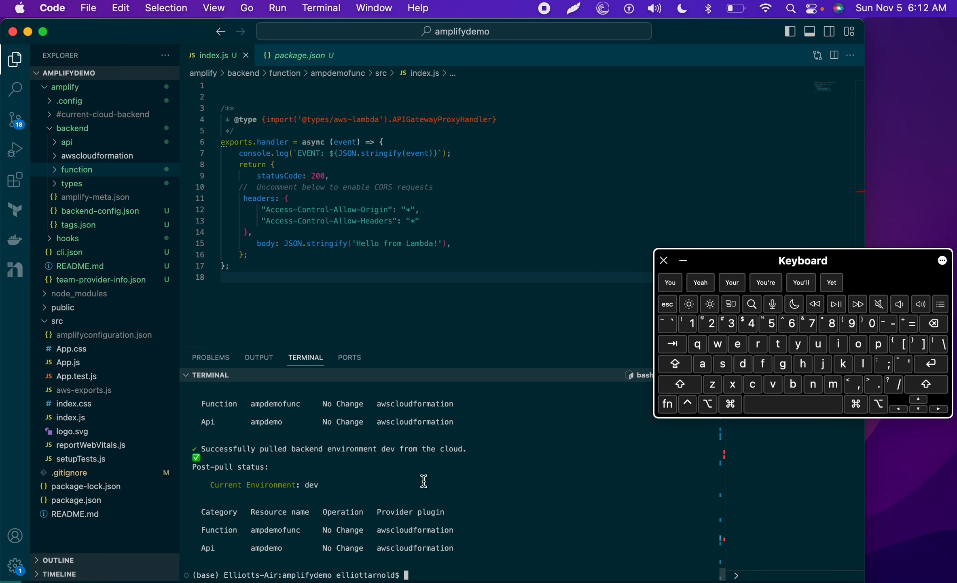
pyautogui.press('Up')
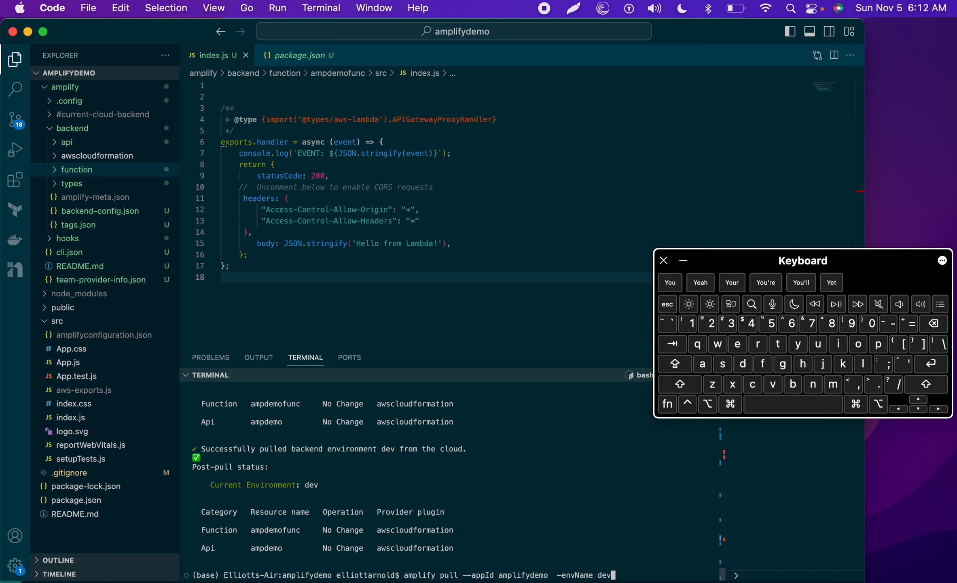
pyautogui.press('Up')
pyautogui.press('Up')
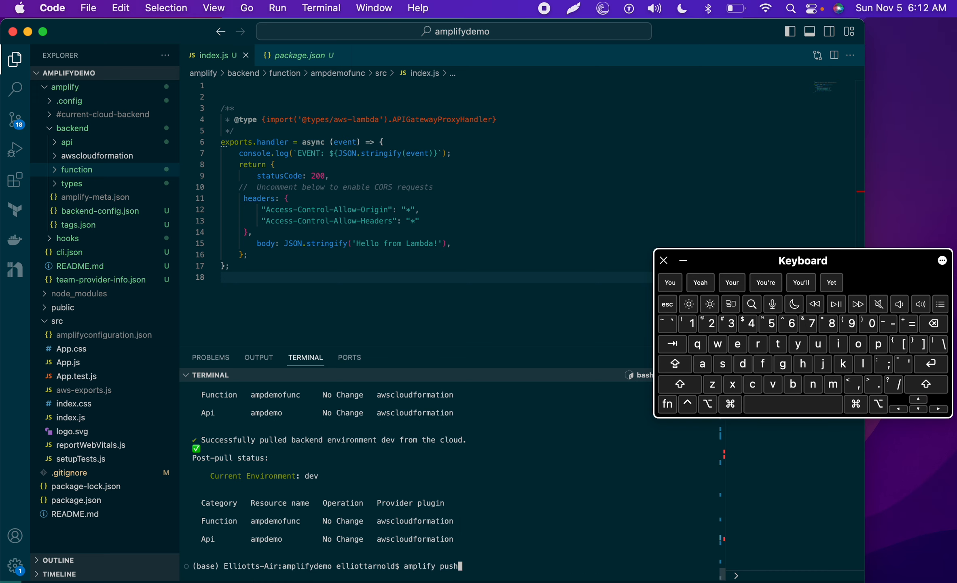
# Step: Check the Lambda function page, hide the Keyboard Viewer, and highlight the dev-backend-pulled message
pyautogui.hotkey('ctrl', 'Right')
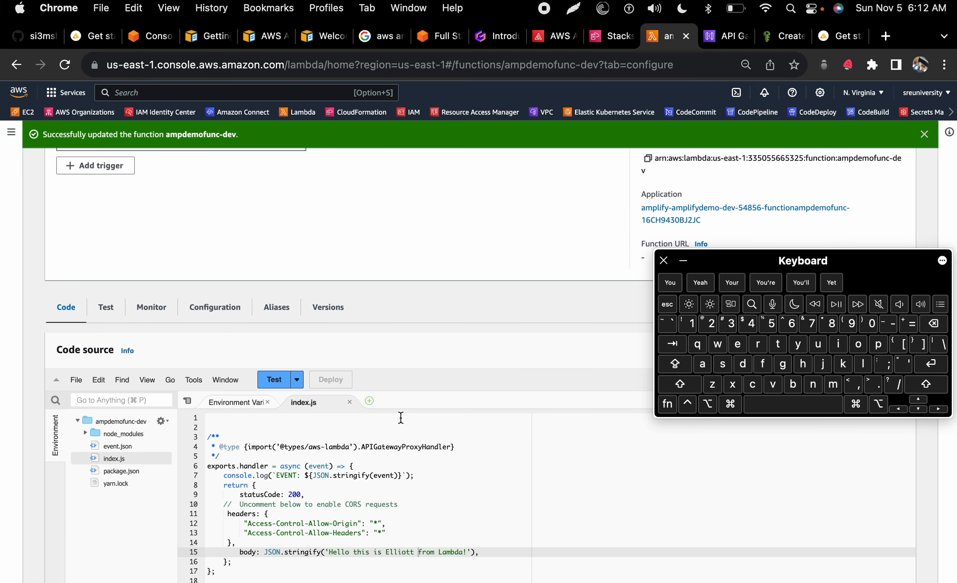
pyautogui.scroll(-1, 398, 443)
pyautogui.scroll(-1, 398, 443)
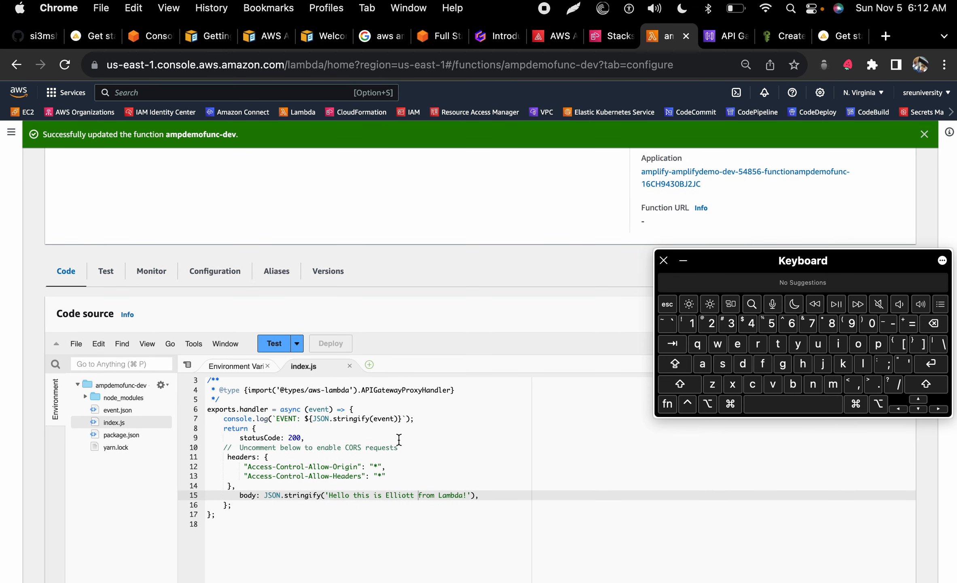
pyautogui.scroll(2, 399, 439)
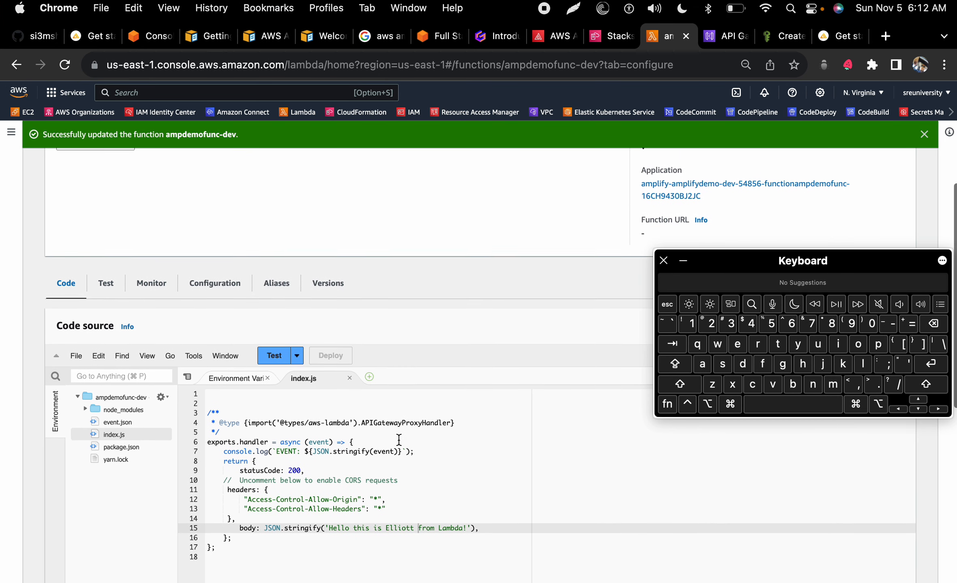
pyautogui.click(685, 267)
pyautogui.hotkey('ctrl', 'Left')
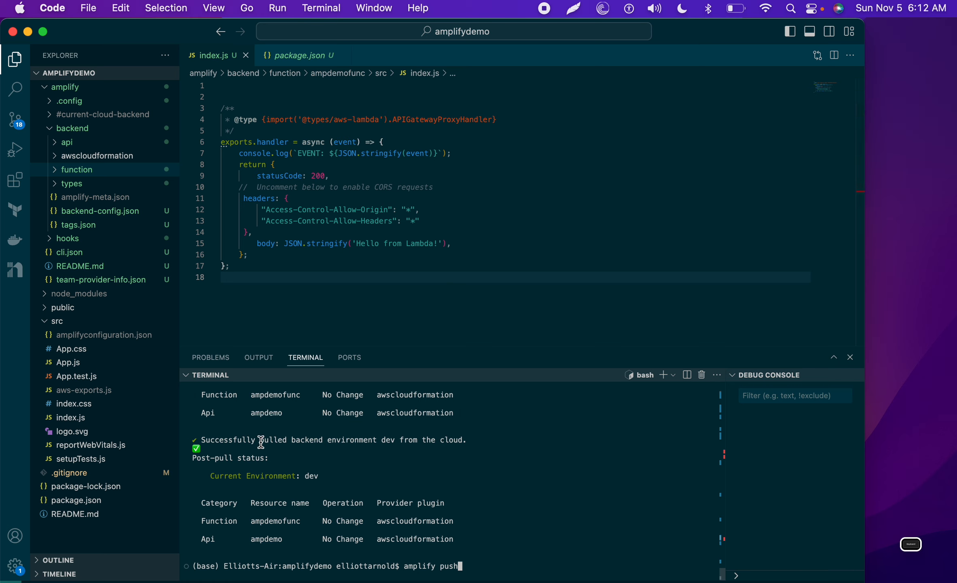
pyautogui.moveTo(260, 443); pyautogui.dragTo(480, 443)
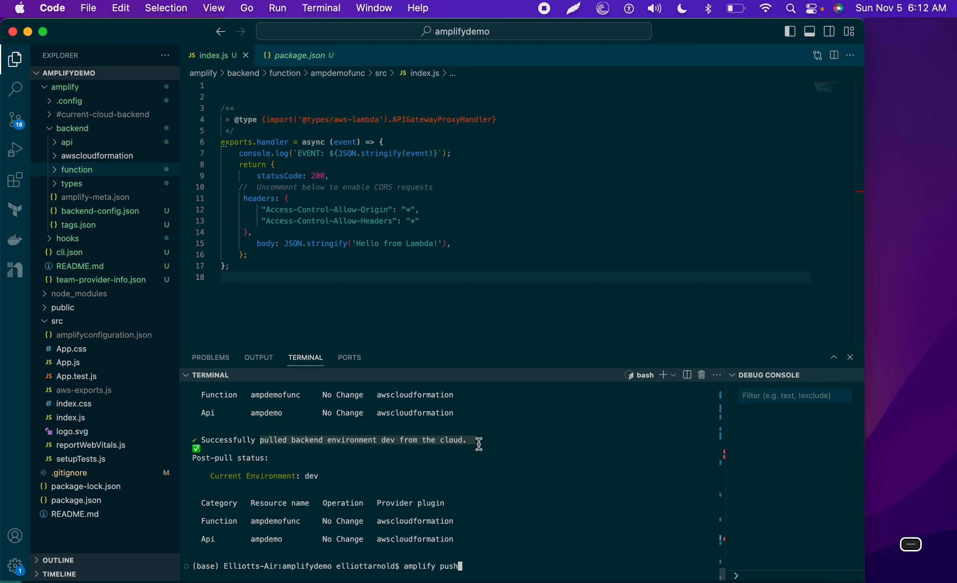
# Step: Review the amplifydemo Amplify app, CloudFormation stacks and Lambda pages in Chrome
pyautogui.hotkey('ctrl', 'Right')
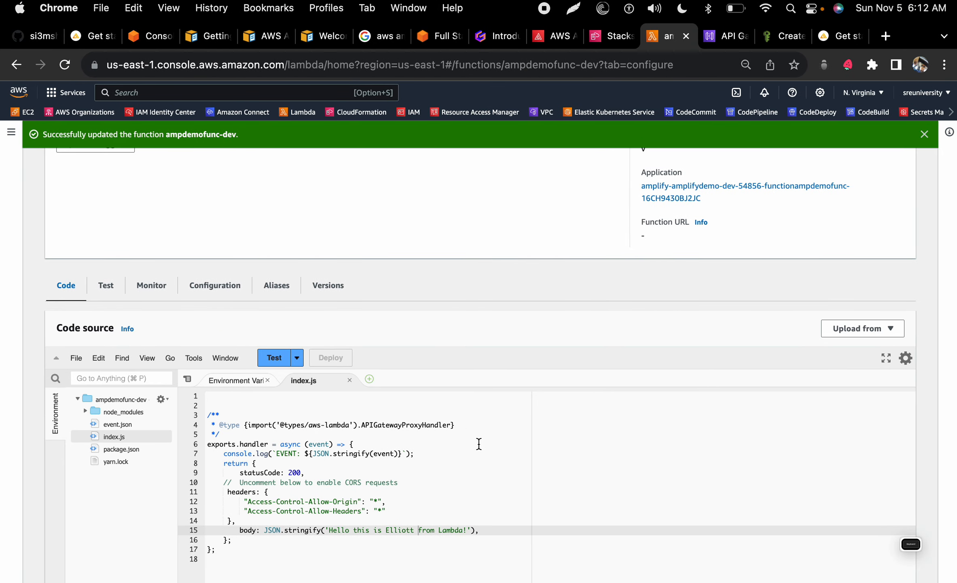
pyautogui.click(554, 41)
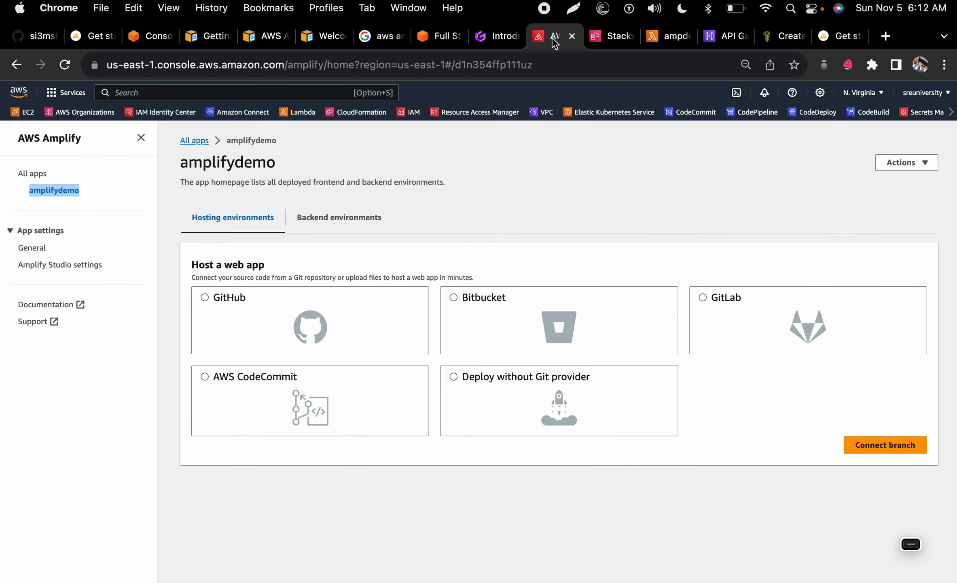
pyautogui.click(597, 40)
pyautogui.click(663, 43)
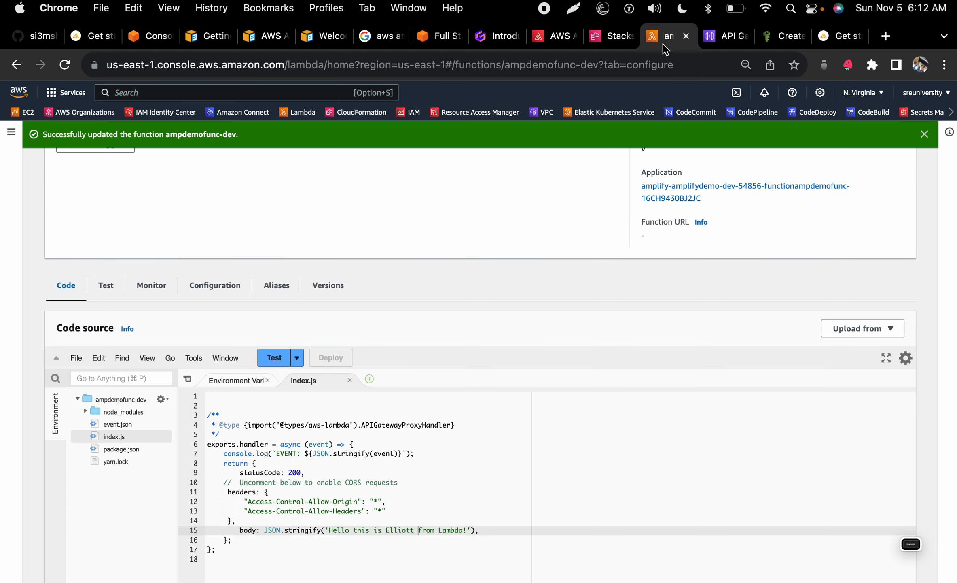
pyautogui.click(555, 45)
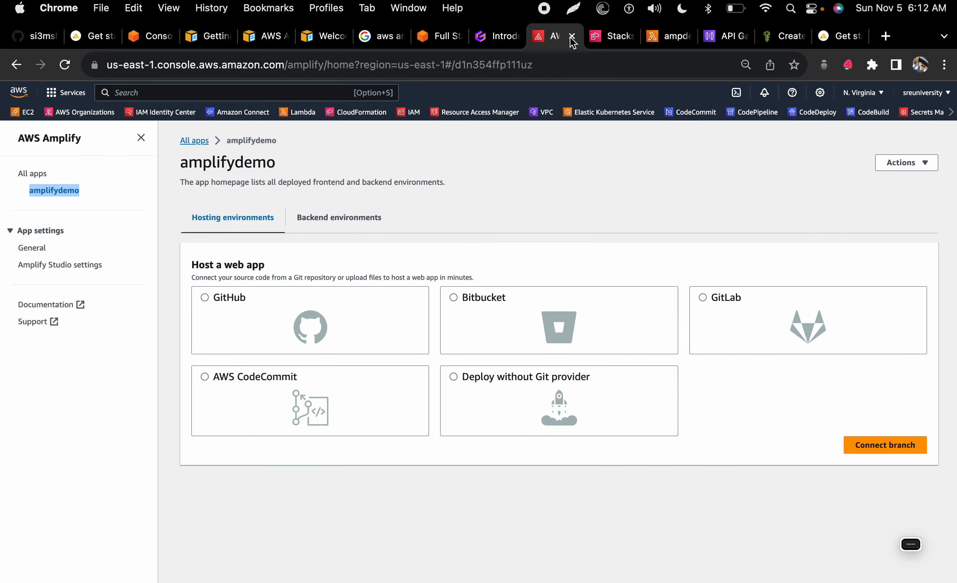
pyautogui.click(497, 36)
# Step: Copy the amplify hosting add command from the notes' hosting card
pyautogui.click(449, 404)
pyautogui.scroll(-3, 450, 449)
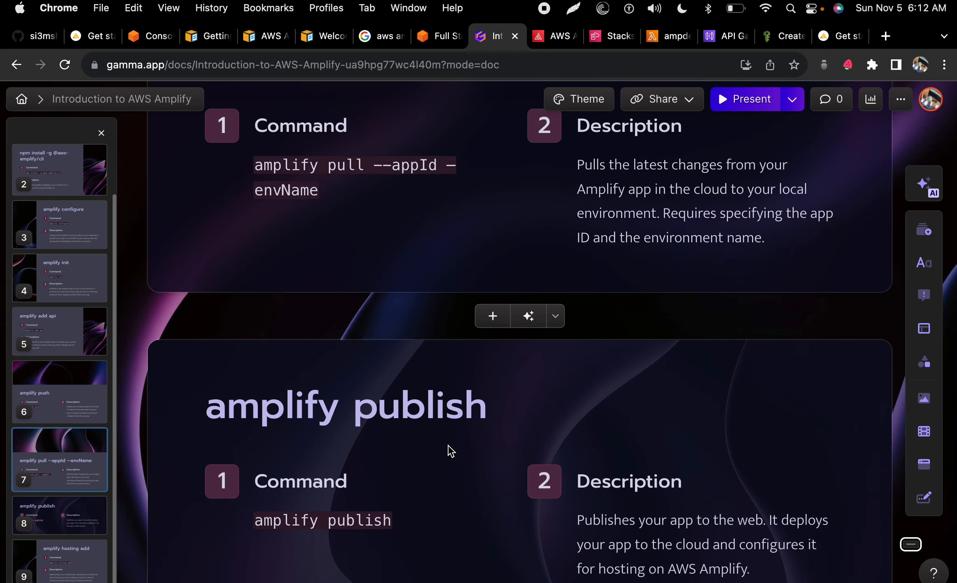
pyautogui.scroll(-5, 450, 449)
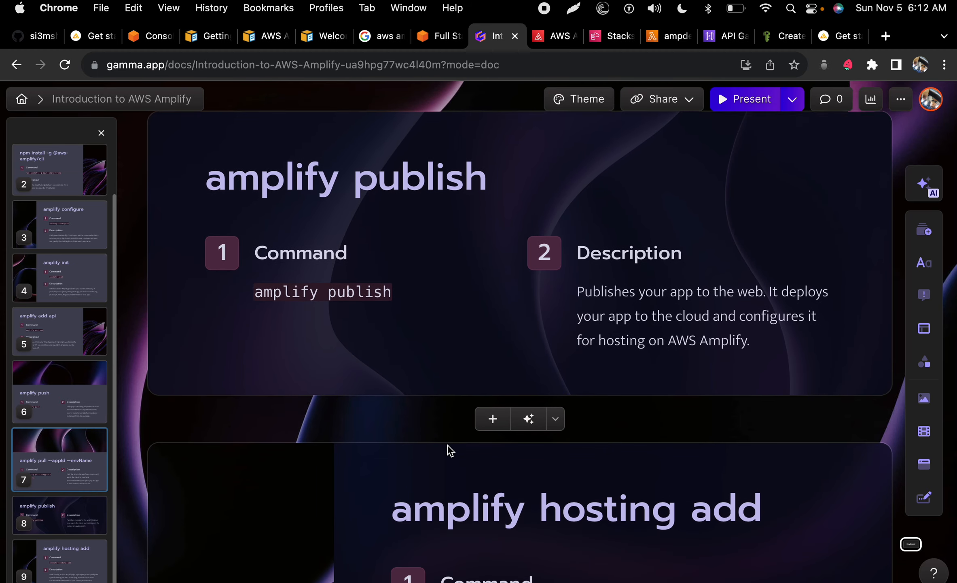
pyautogui.scroll(3, 449, 447)
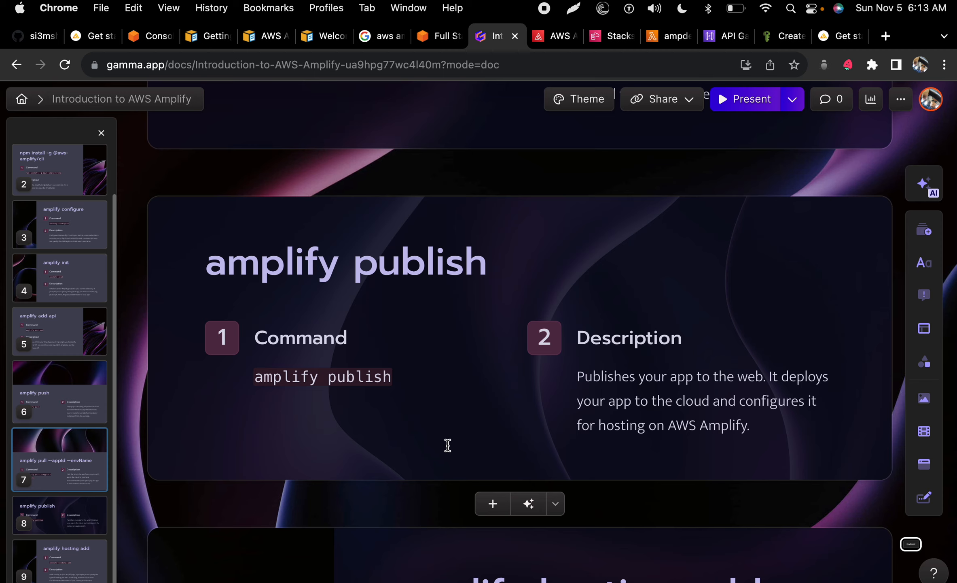
pyautogui.scroll(-4, 448, 445)
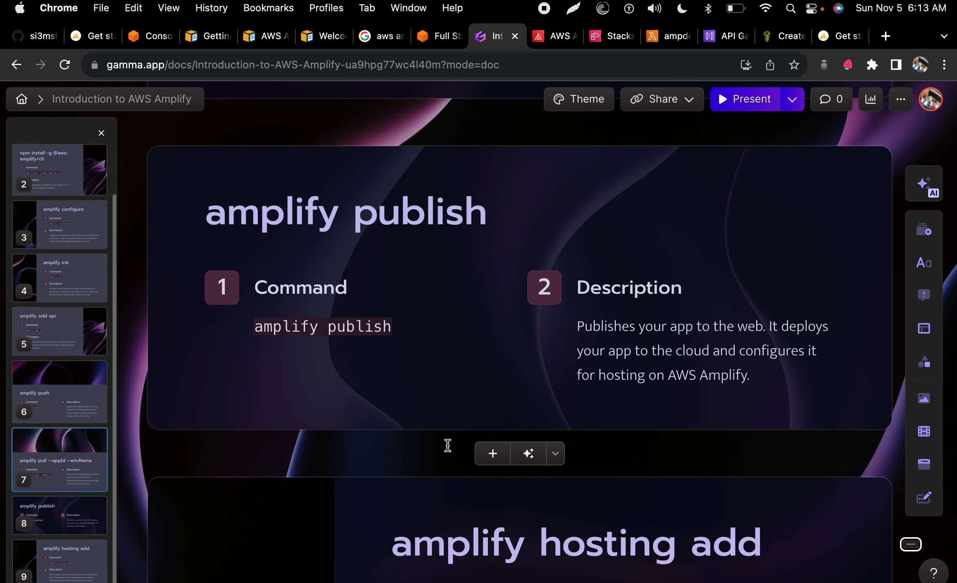
pyautogui.scroll(1, 448, 445)
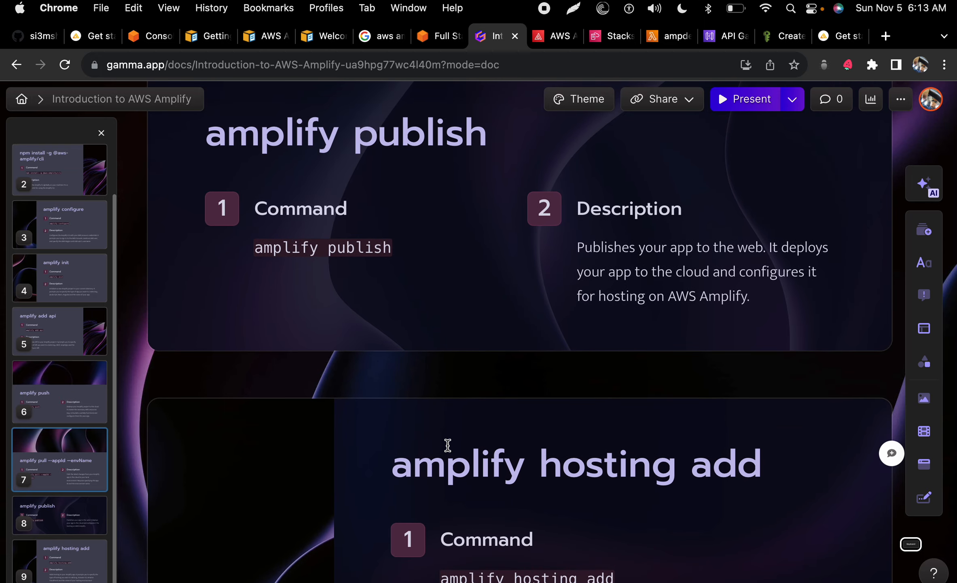
pyautogui.scroll(-3, 447, 449)
pyautogui.moveTo(445, 468)
pyautogui.mouseDown()
pyautogui.moveTo(591, 474)
pyautogui.moveTo(442, 467)
pyautogui.mouseUp()
pyautogui.press('super+c')
pyautogui.click(596, 473)
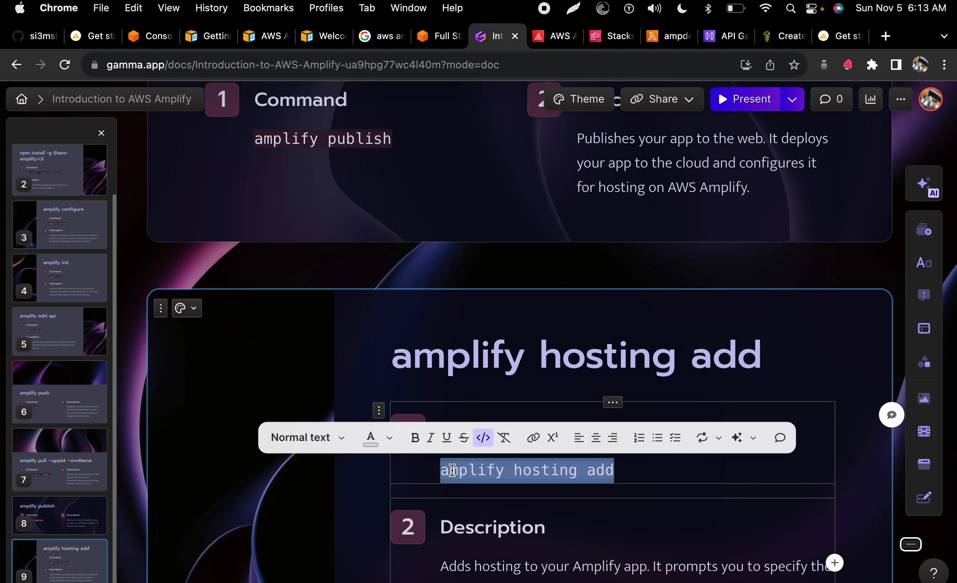
pyautogui.rightClick(450, 469)
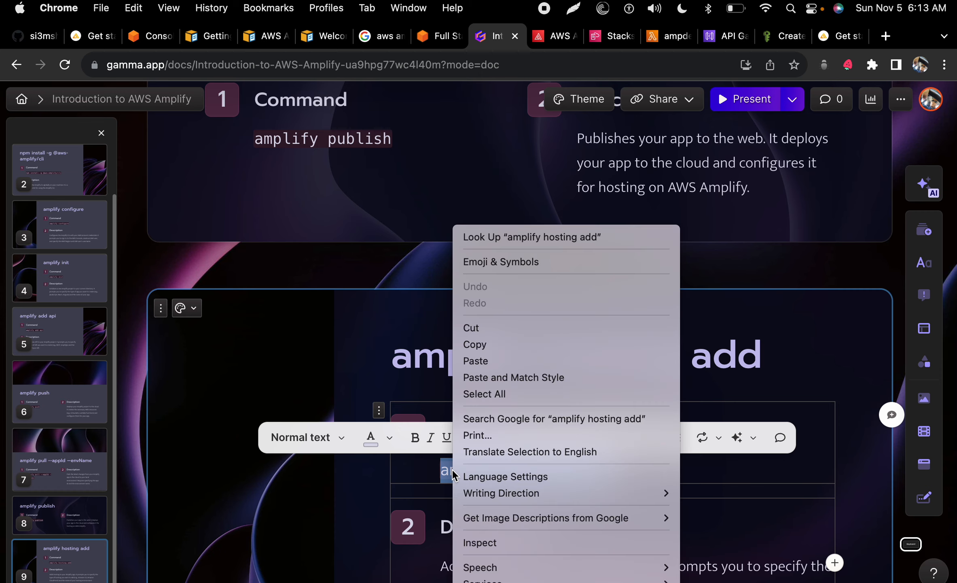
pyautogui.click(507, 344)
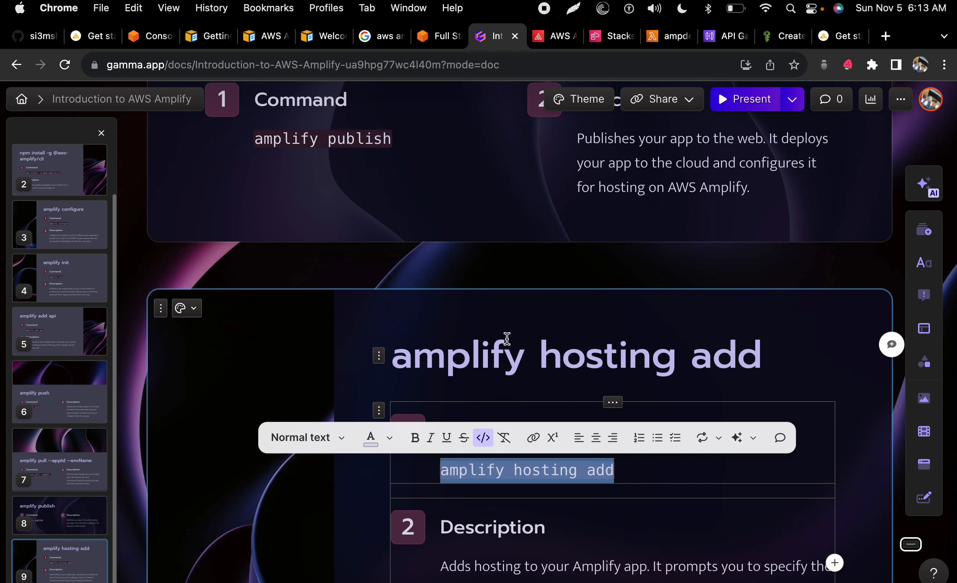
# Step: Clear the pending amplify push from the terminal prompt
pyautogui.hotkey('ctrl', 'Left')
pyautogui.press('BackSpace')
pyautogui.write('\\')
pyautogui.press('BackSpace')
pyautogui.press('BackSpace')
pyautogui.press('BackSpace')
pyautogui.press('BackSpace')
pyautogui.press('BackSpace')
pyautogui.press('BackSpace')
pyautogui.press('BackSpace')
pyautogui.press('BackSpace')
pyautogui.press('BackSpace')
pyautogui.press('BackSpace')
pyautogui.press('BackSpace')
pyautogui.press('BackSpace')
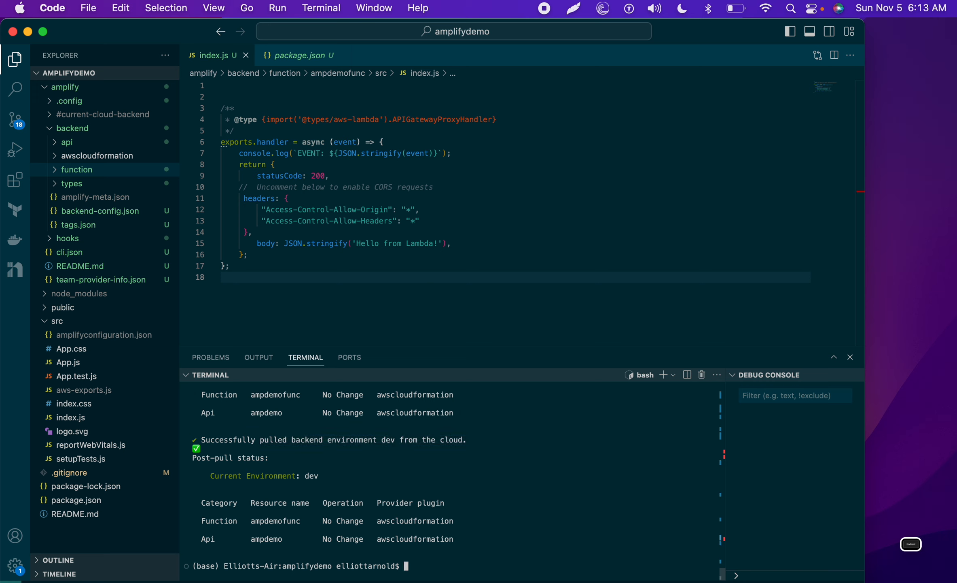
# Step: Run amplify hosting add, choose Hosting with Amplify Console, and highlight Continuous deployment
pyautogui.press('super+v')
pyautogui.press('Return')
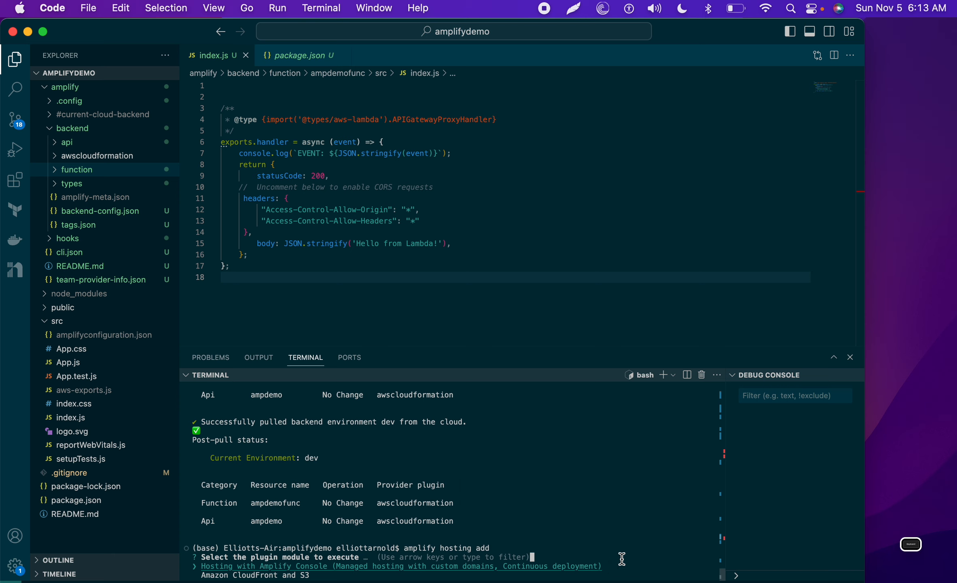
pyautogui.press('Return')
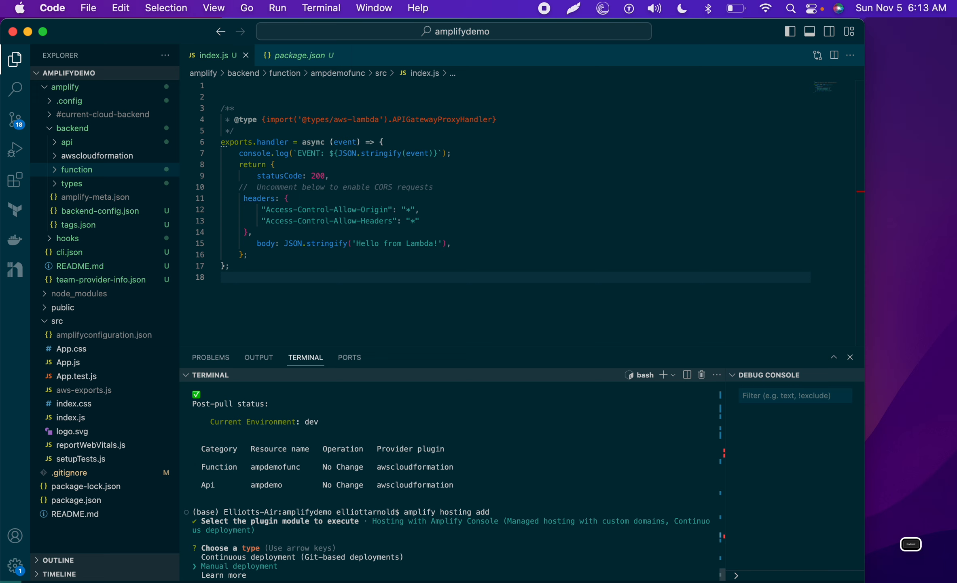
pyautogui.press('Up')
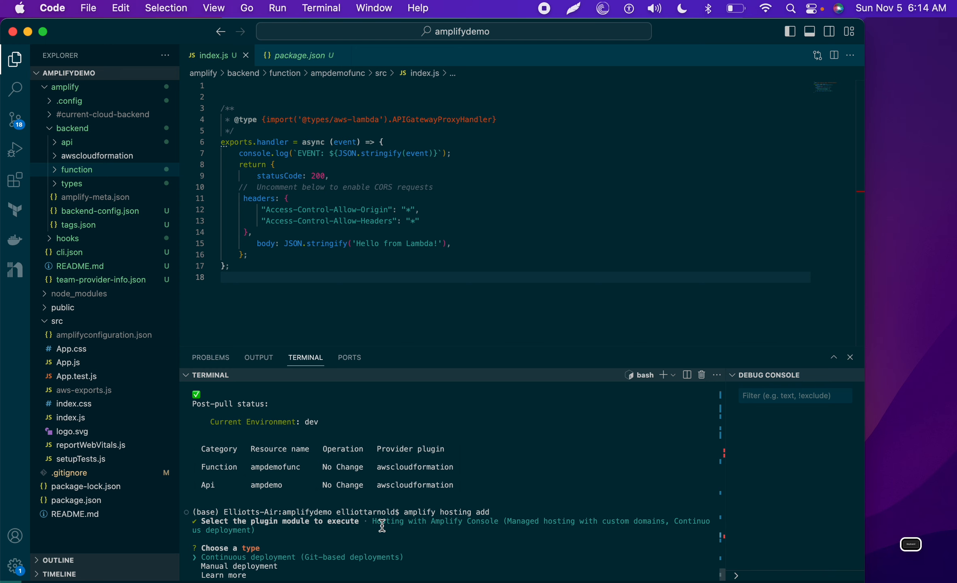
pyautogui.hotkey('ctrl', 'Right')
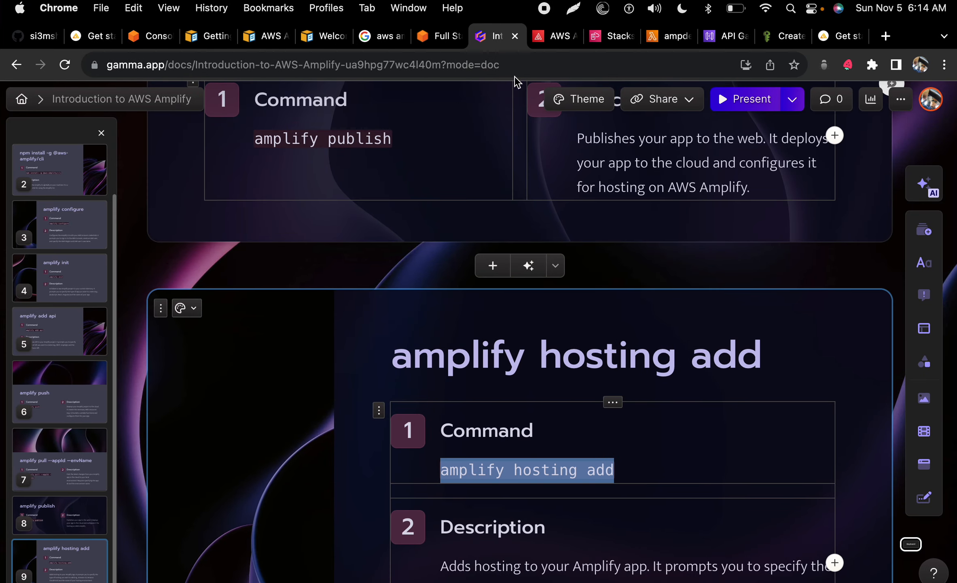
# Step: Reload the amplifydemo app's hosting environments and confirm continuous deployment in the terminal
pyautogui.click(550, 39)
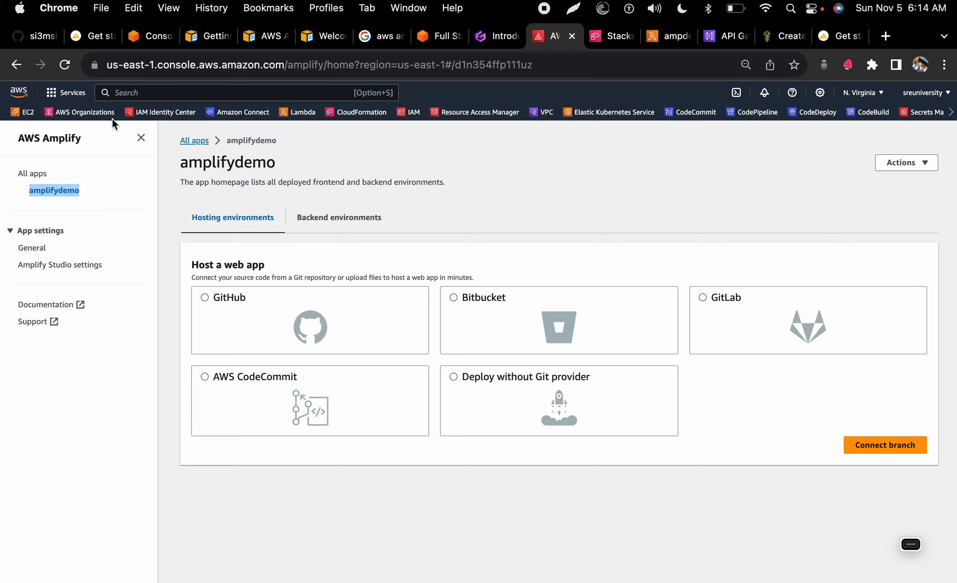
pyautogui.click(62, 67)
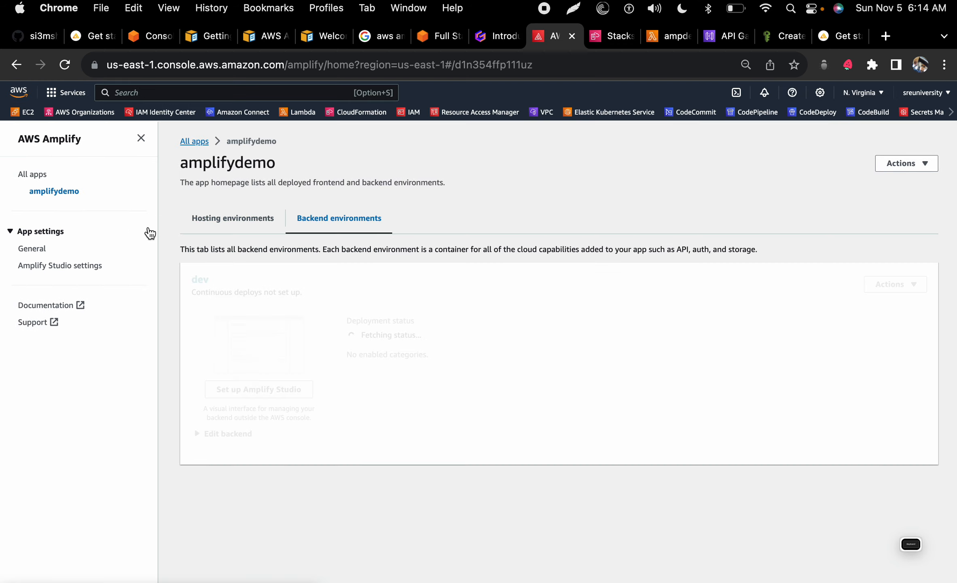
pyautogui.click(228, 220)
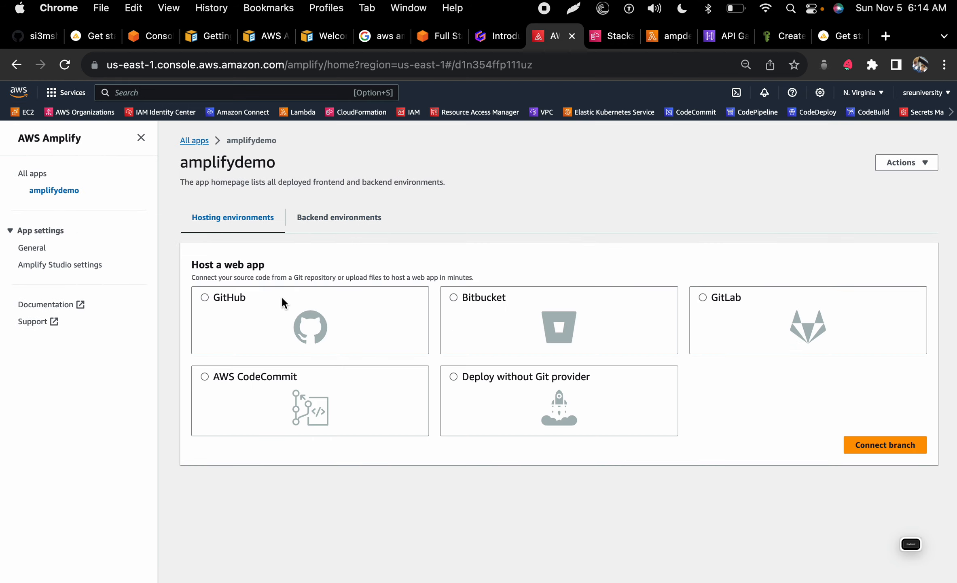
pyautogui.hotkey('ctrl', 'Left')
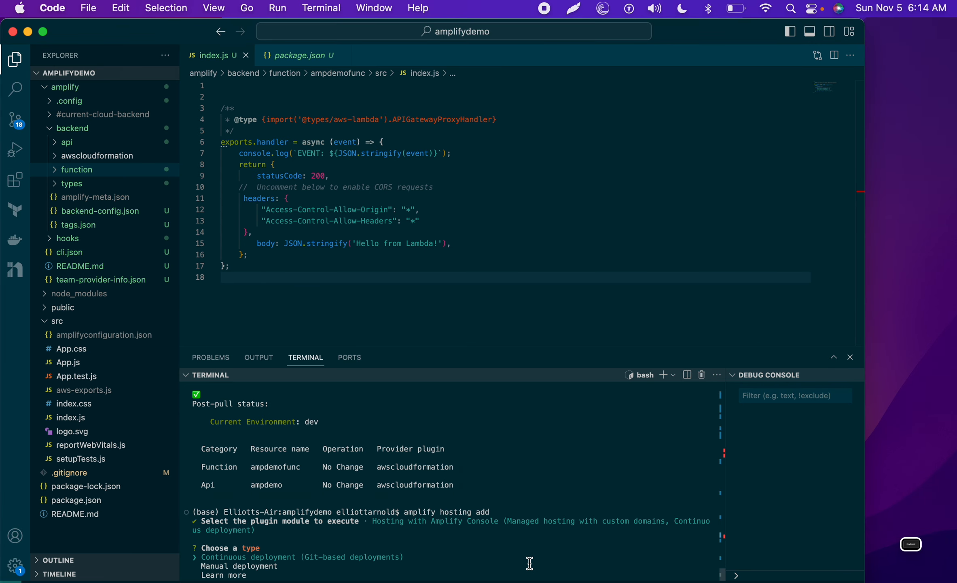
pyautogui.press('Return')
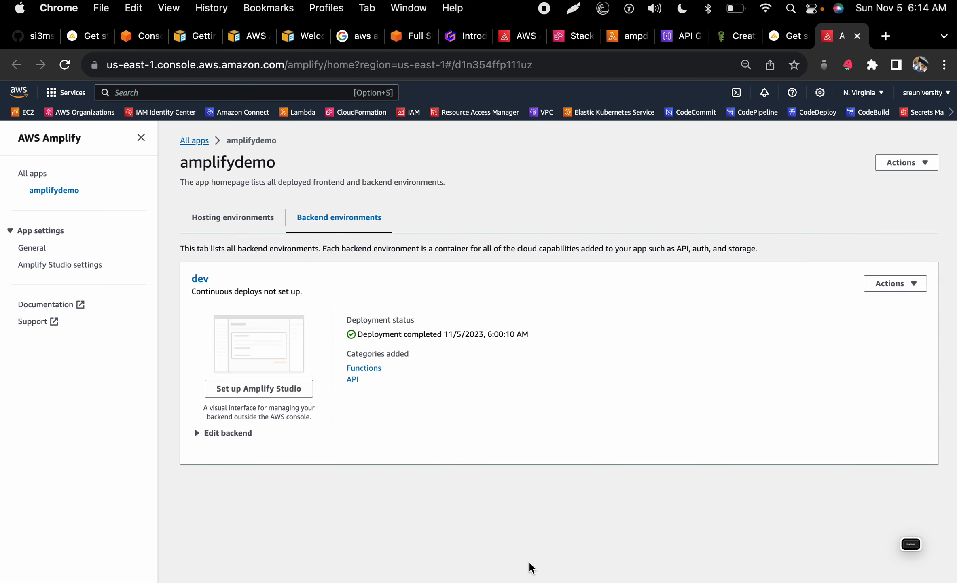
pyautogui.click(251, 222)
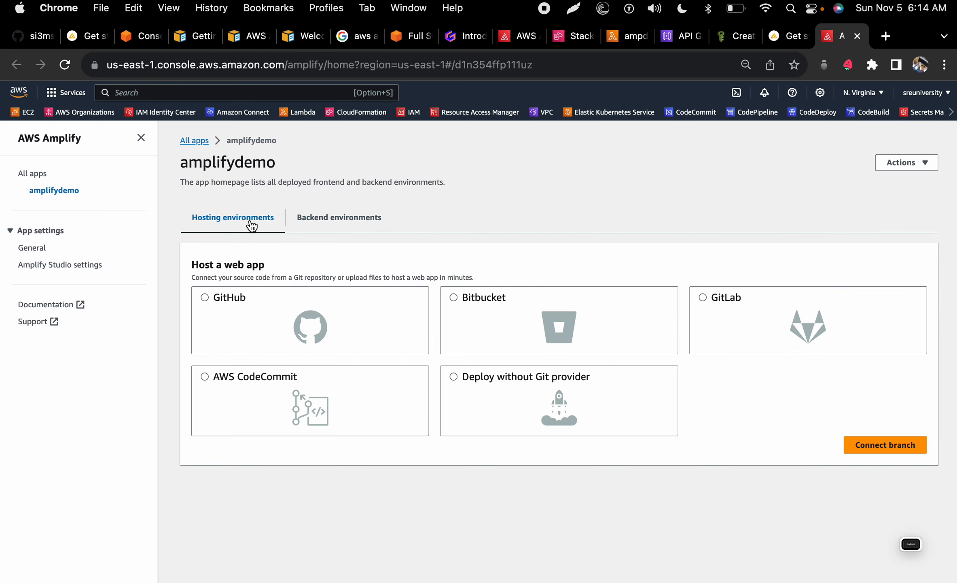
pyautogui.hotkey('ctrl', 'Left')
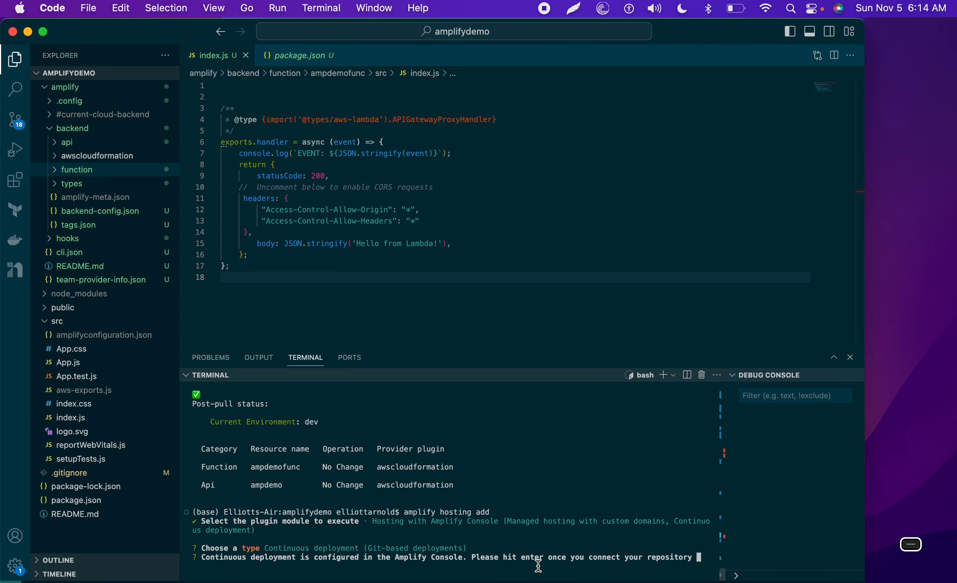
pyautogui.hotkey('ctrl', 'Right')
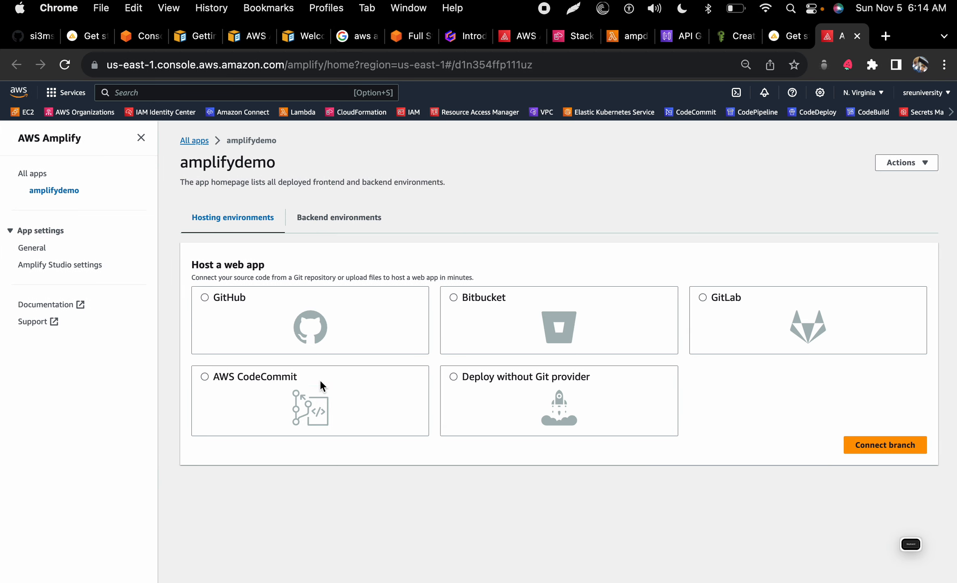
# Step: Authorize GitHub as the source provider and view the Amplify GitHub app's permissions
pyautogui.click(210, 297)
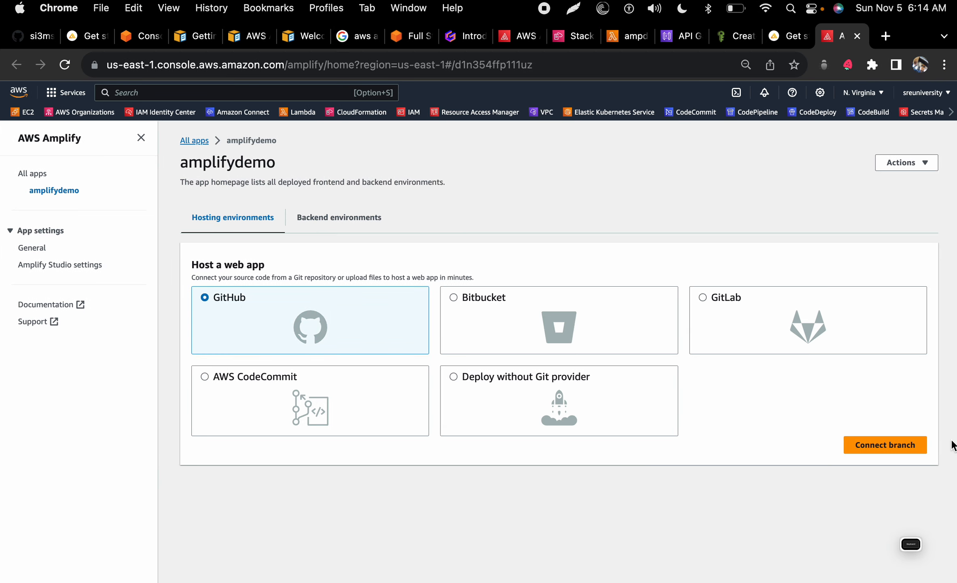
pyautogui.click(897, 444)
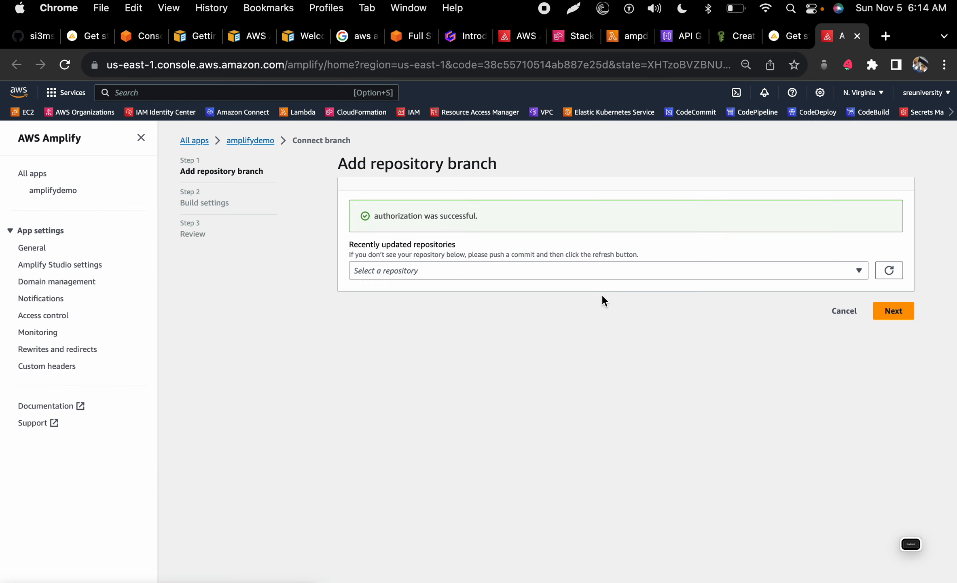
pyautogui.click(567, 270)
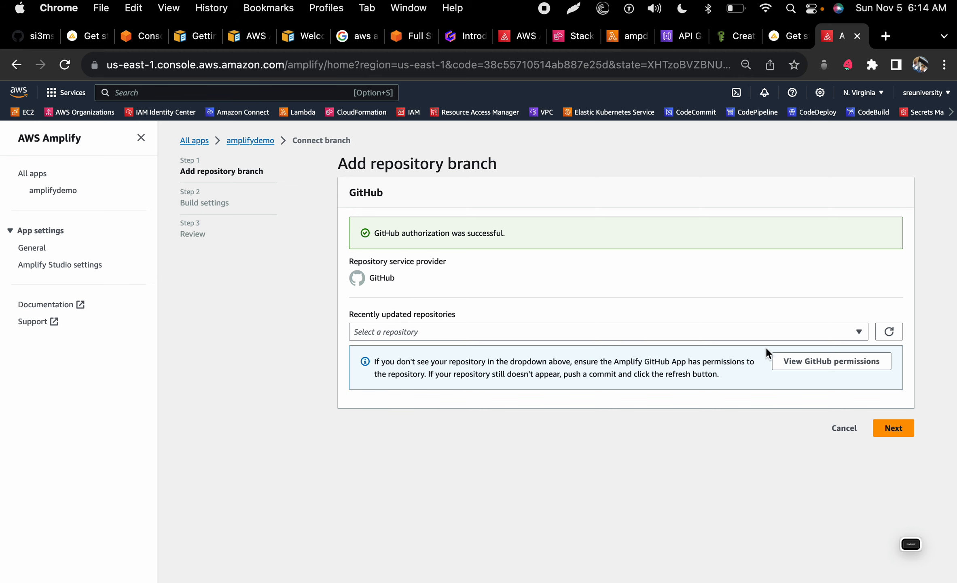
pyautogui.click(792, 361)
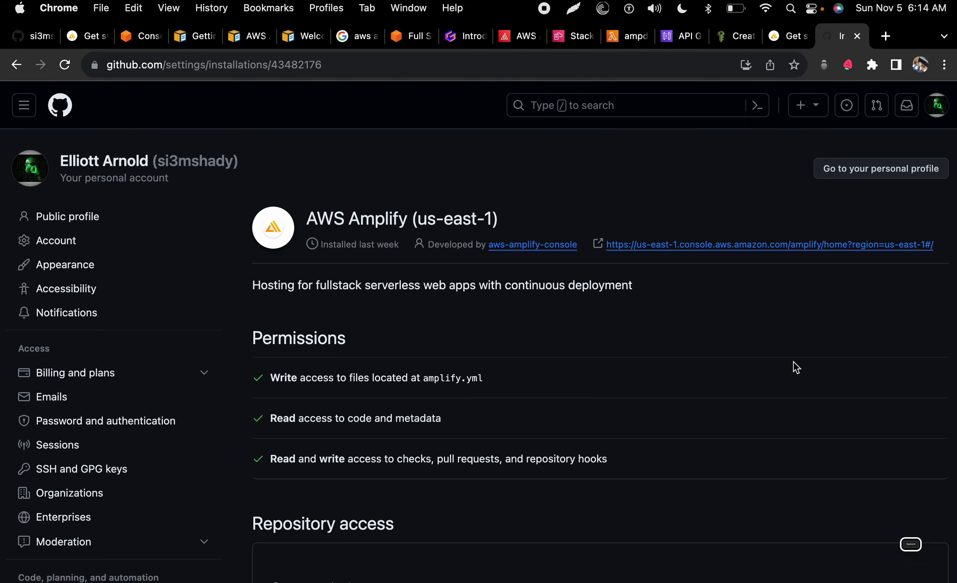
# Step: Add amplify_demo to the AWS Amplify app's selected repositories, searching 'amp', and save
pyautogui.scroll(-5, 514, 435)
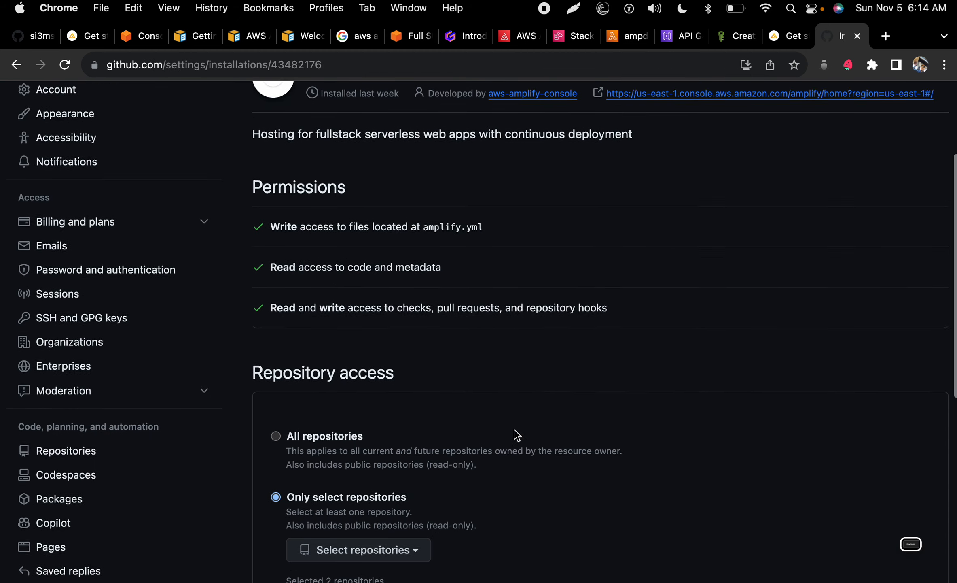
pyautogui.scroll(-5, 514, 435)
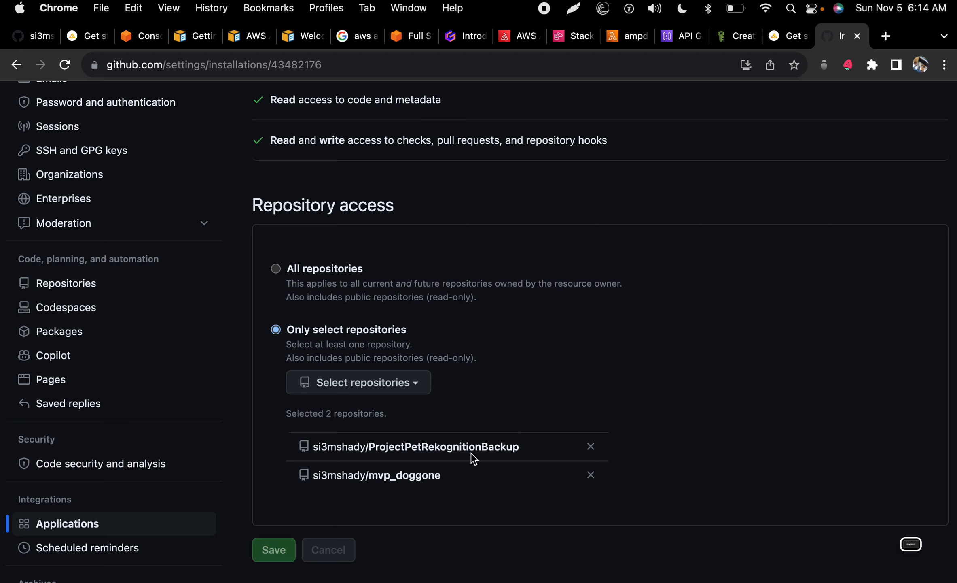
pyautogui.scroll(4, 411, 268)
pyautogui.scroll(-3, 411, 267)
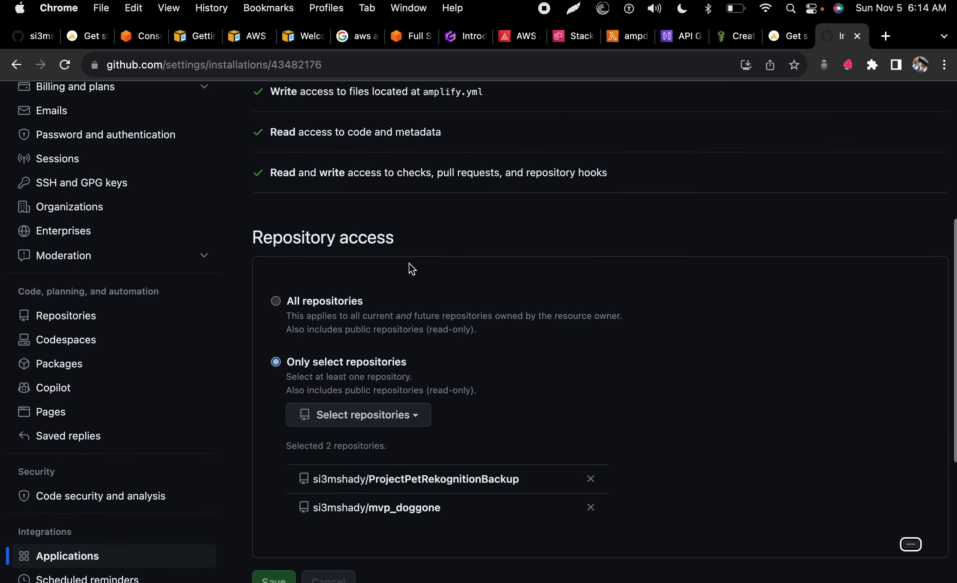
pyautogui.scroll(-5, 411, 267)
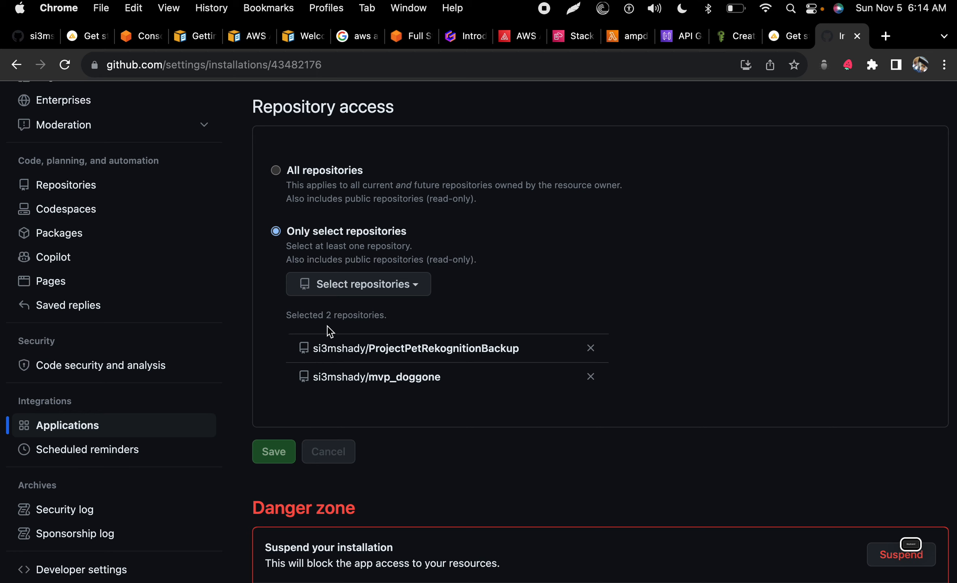
pyautogui.click(344, 284)
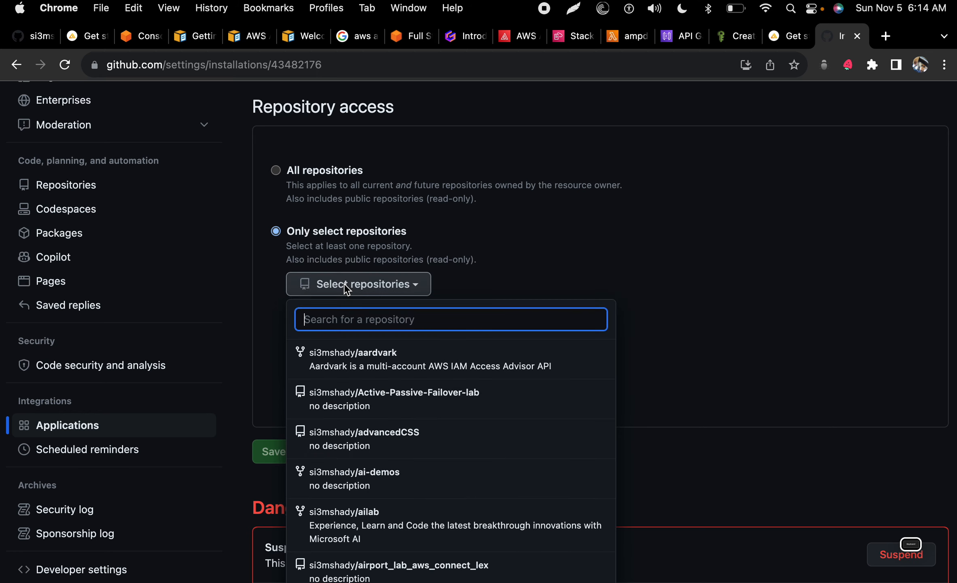
pyautogui.write('a')
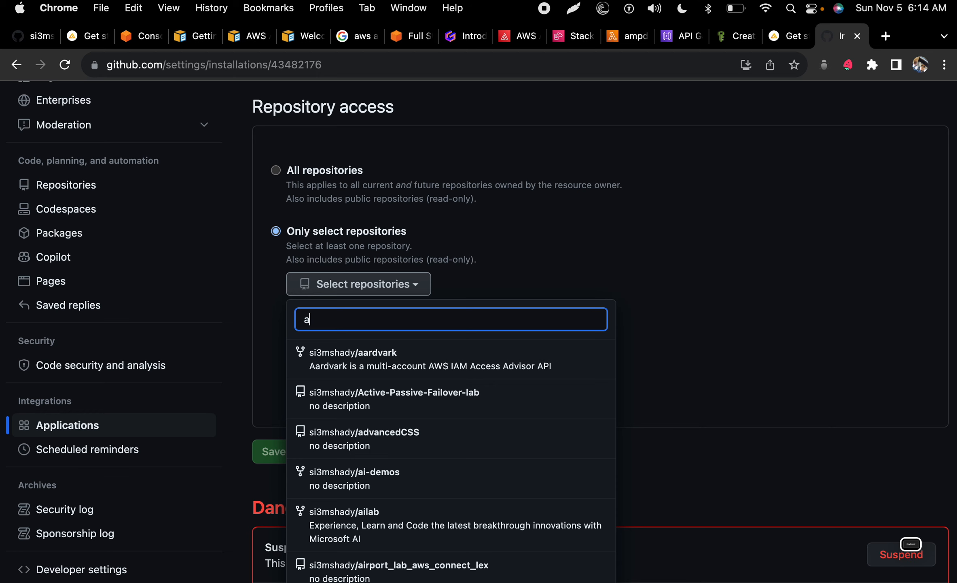
pyautogui.write('m')
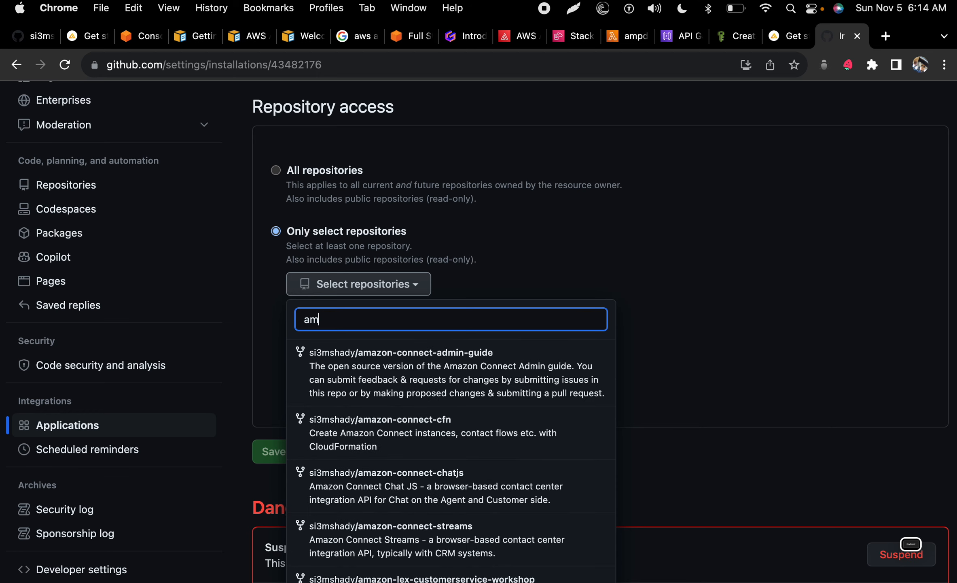
pyautogui.write('p')
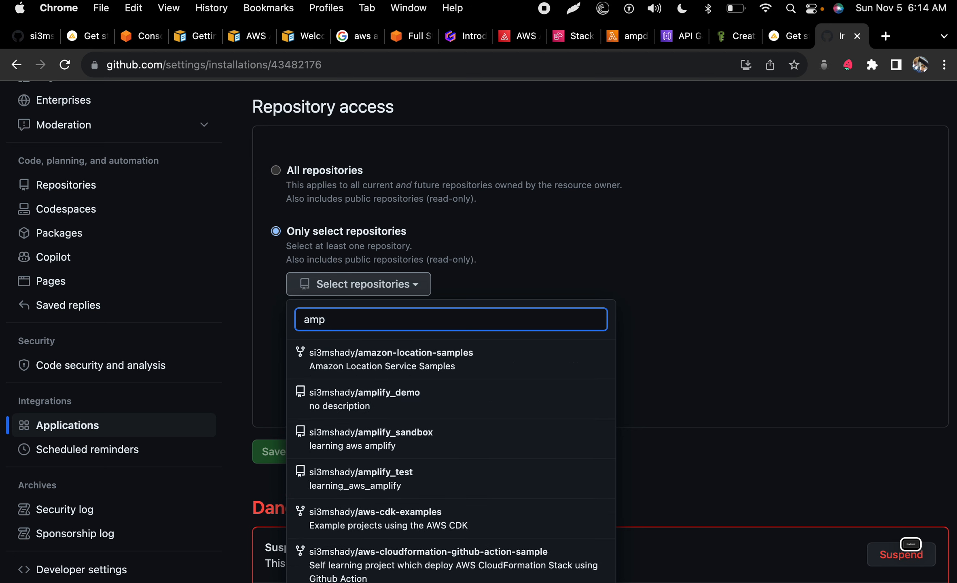
pyautogui.click(371, 400)
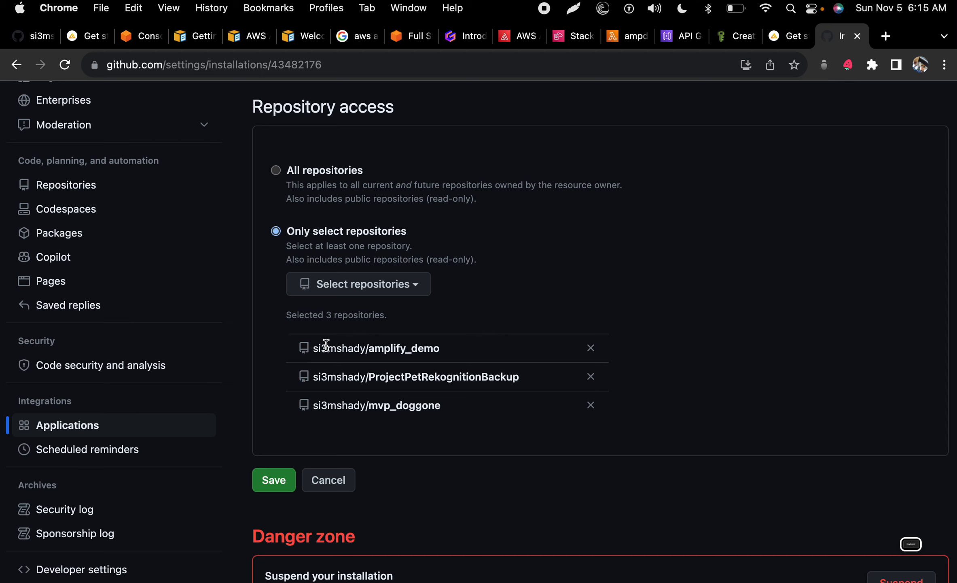
pyautogui.click(273, 484)
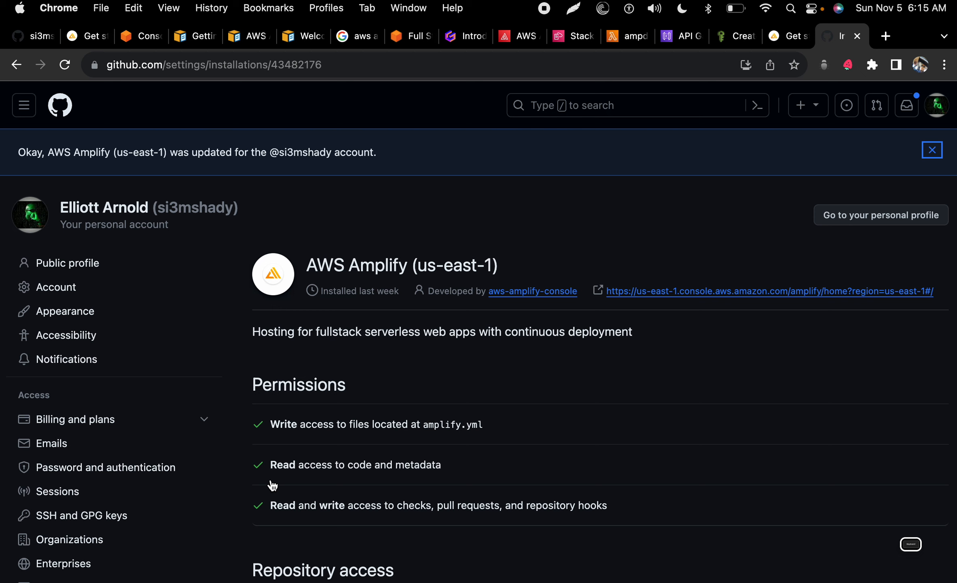
# Step: Review the saved installation page showing three selected repositories
pyautogui.scroll(-5, 273, 484)
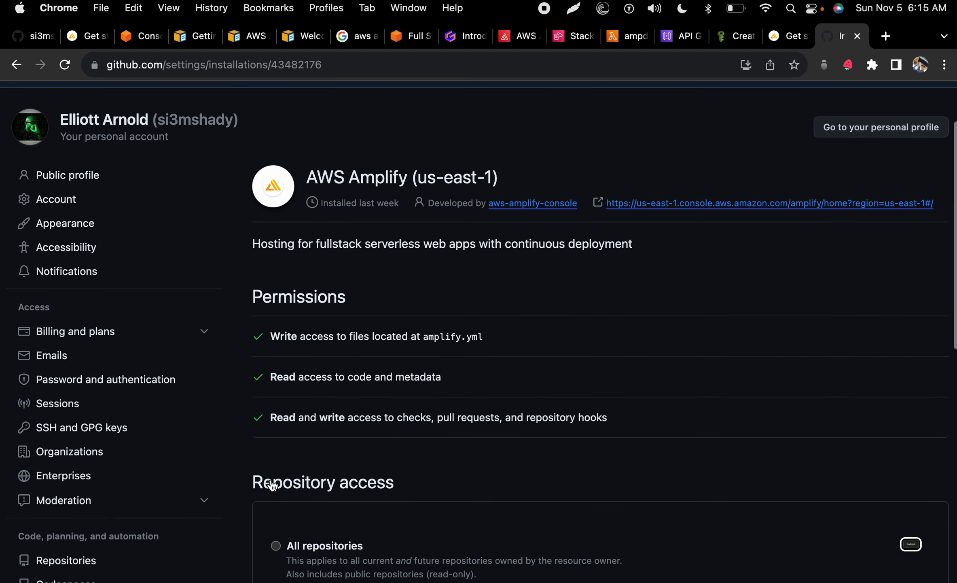
pyautogui.scroll(-4, 274, 482)
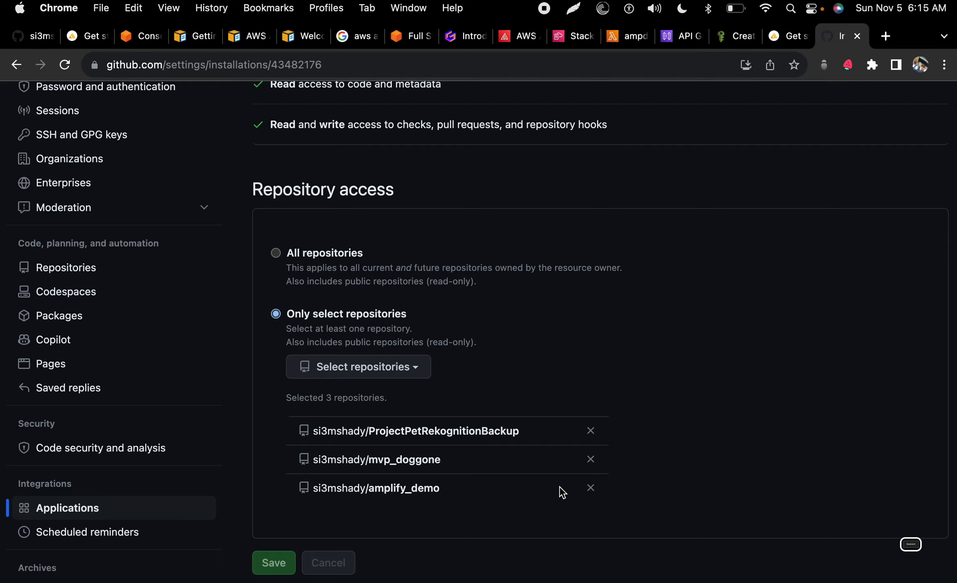
pyautogui.scroll(-2, 559, 486)
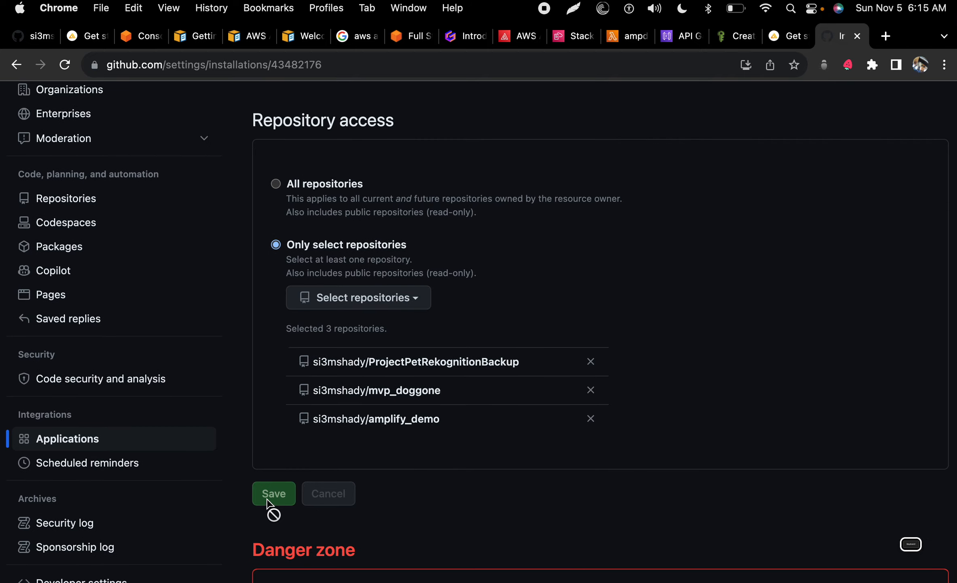
pyautogui.scroll(-5, 269, 505)
pyautogui.scroll(15, 304, 450)
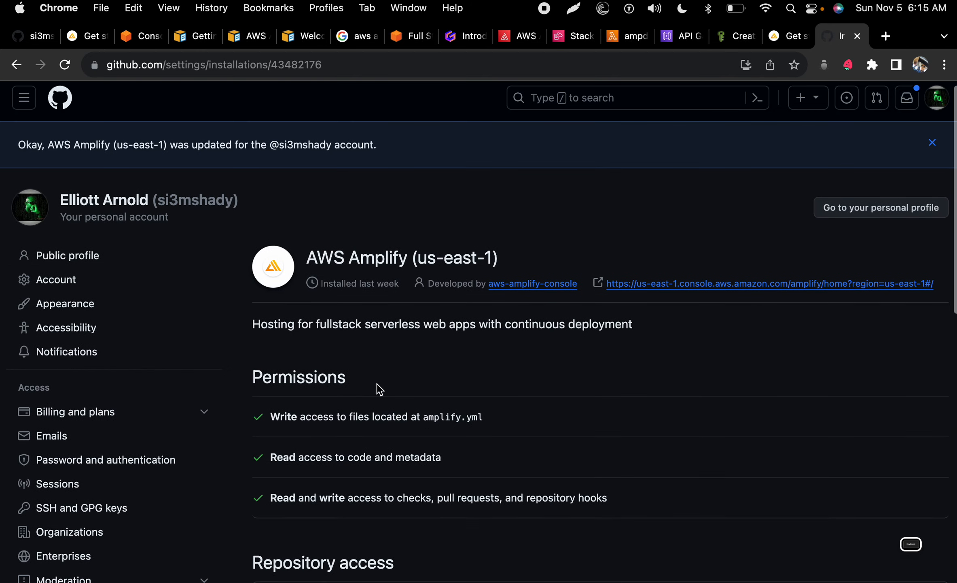
pyautogui.click(788, 36)
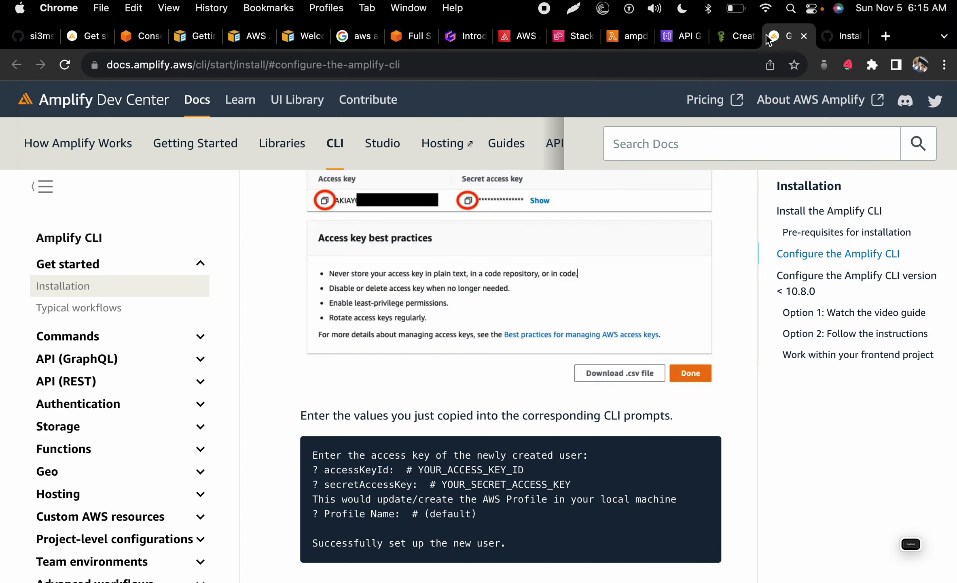
# Step: Choose GitHub in the Amplify Console and select the amplify_demo repository for the branch
pyautogui.click(617, 38)
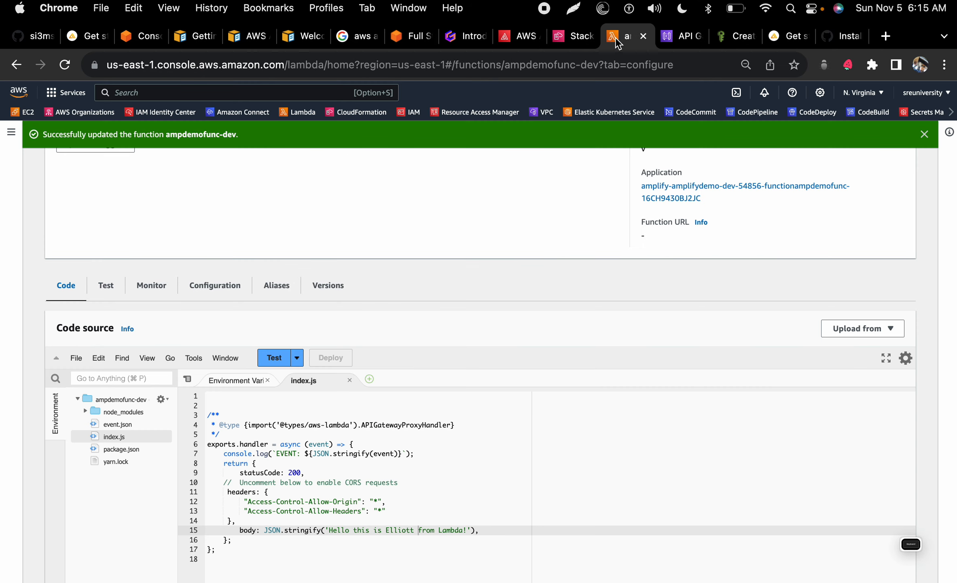
pyautogui.click(519, 38)
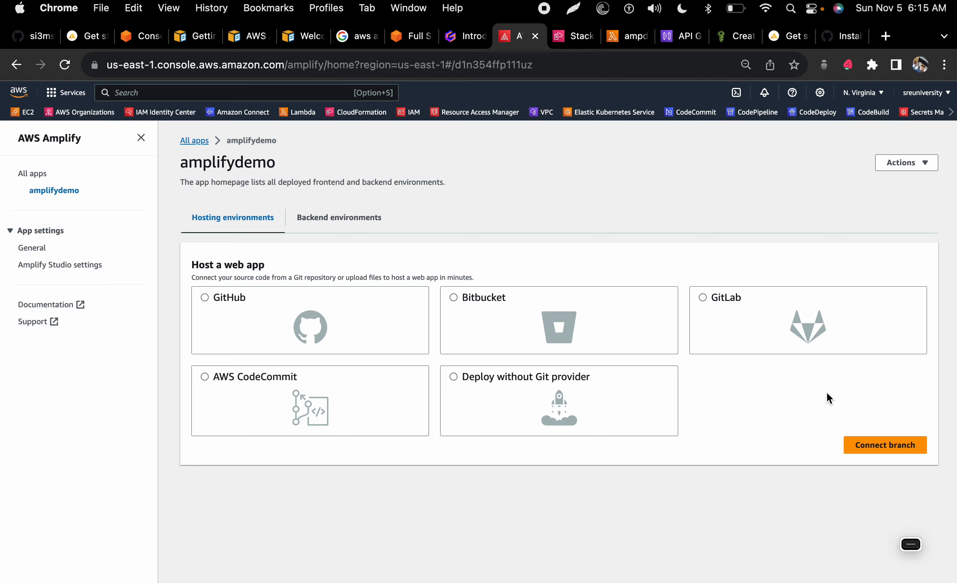
pyautogui.click(395, 336)
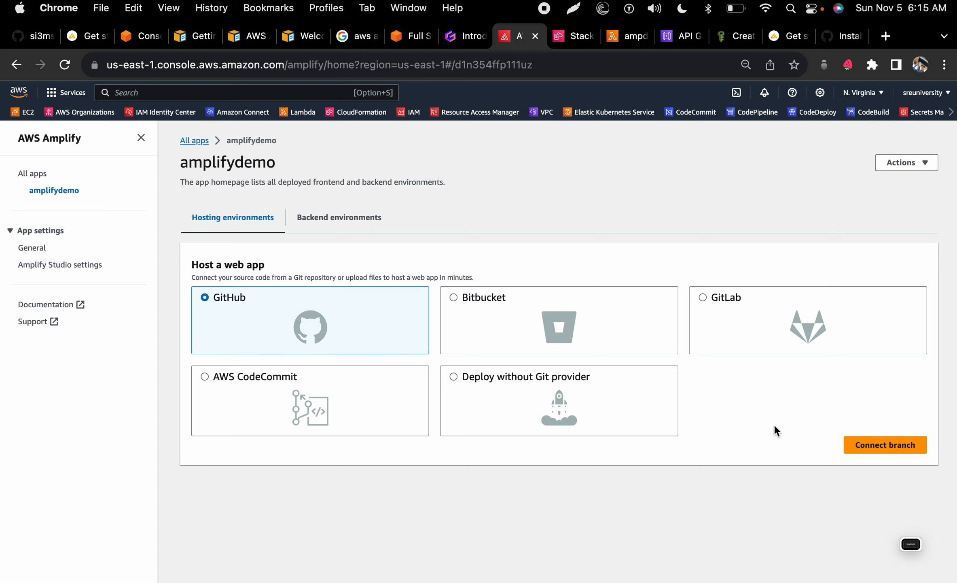
pyautogui.click(876, 446)
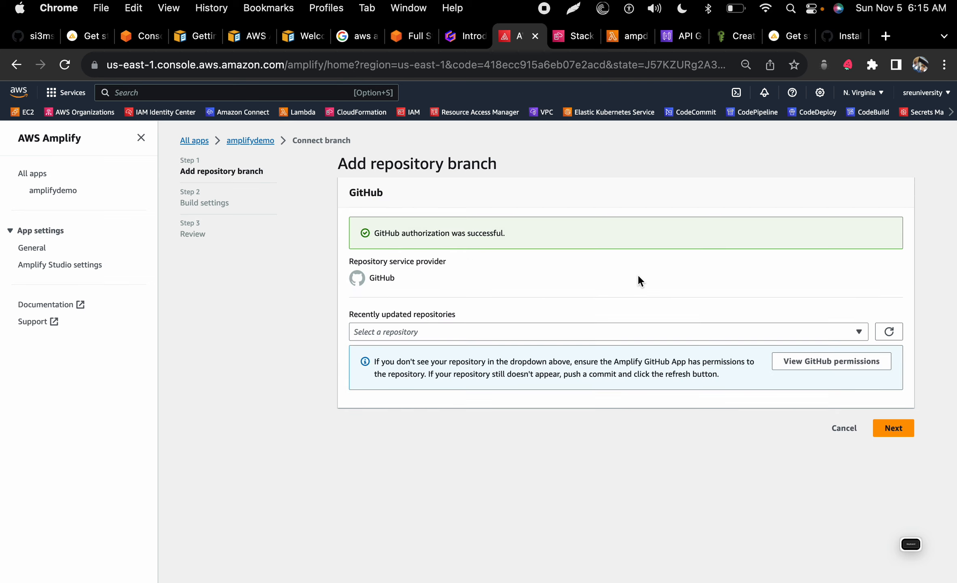
pyautogui.click(611, 331)
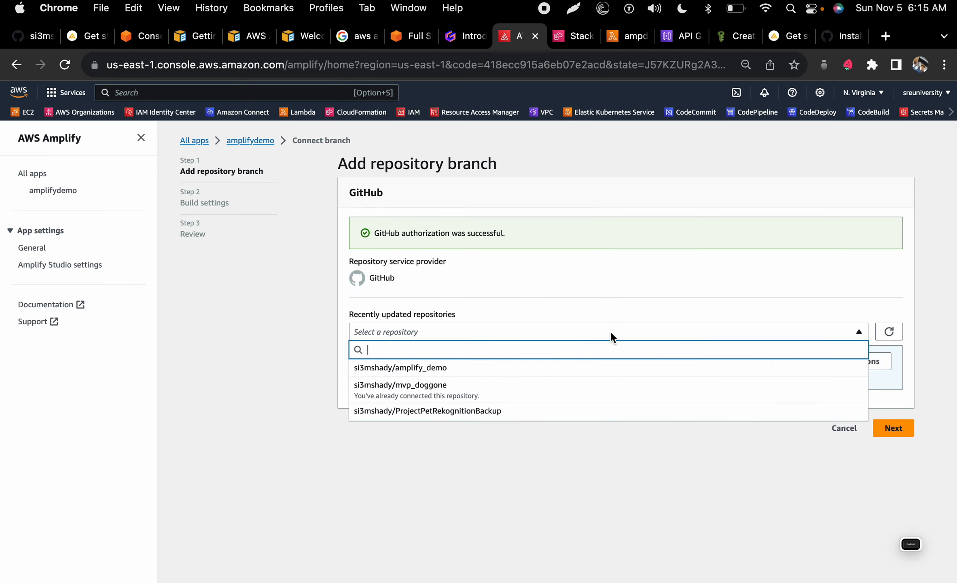
pyautogui.click(440, 369)
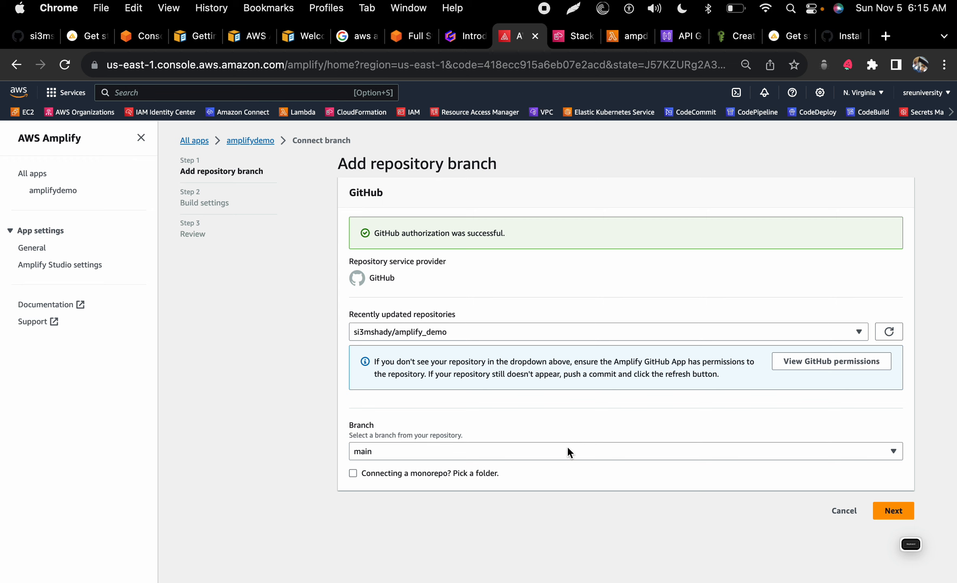
pyautogui.hotkey('ctrl', 'Left')
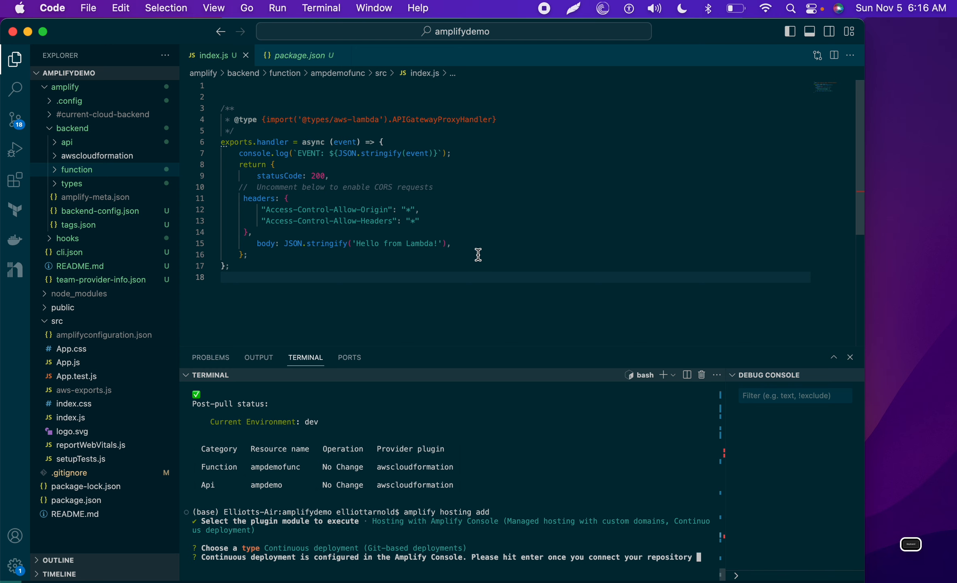
pyautogui.hotkey('ctrl', 'Right')
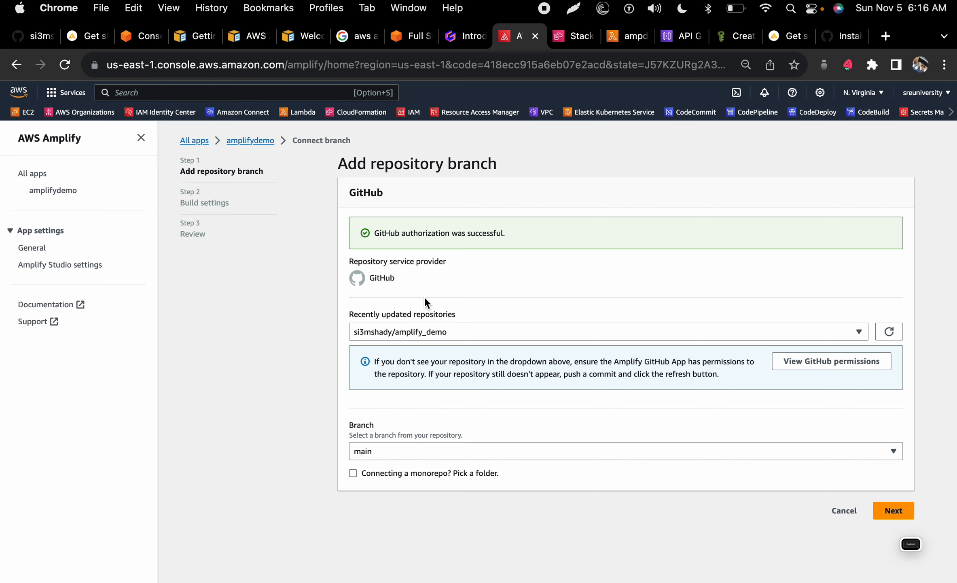
pyautogui.hotkey('ctrl', 'Left')
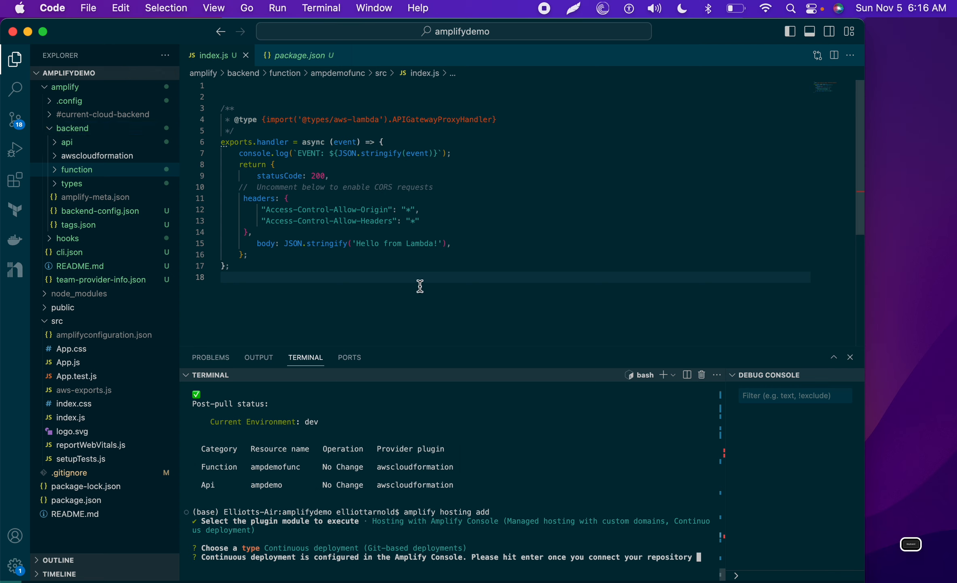
pyautogui.hotkey('ctrl', 'Right')
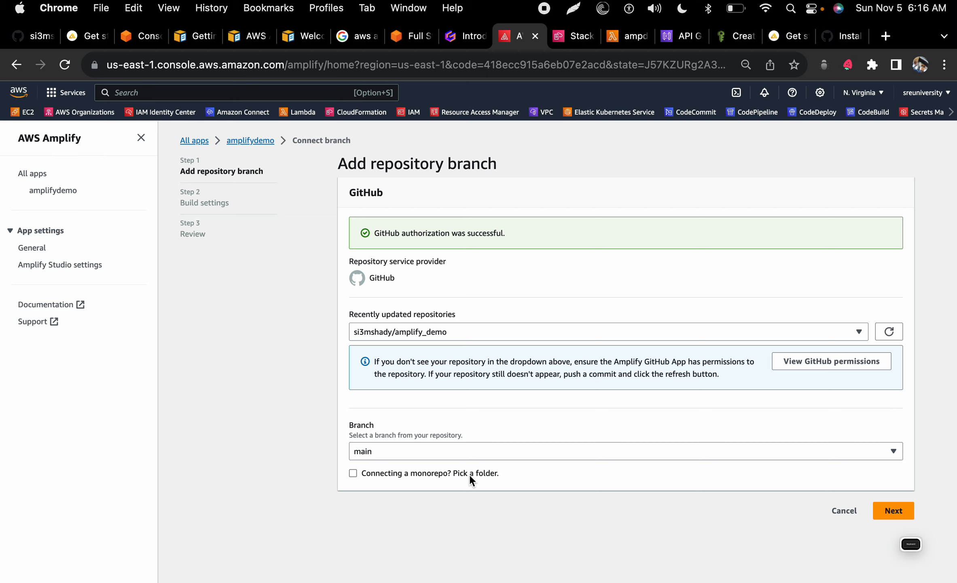
# Step: Confirm the main branch and advance to the build settings step
pyautogui.click(893, 517)
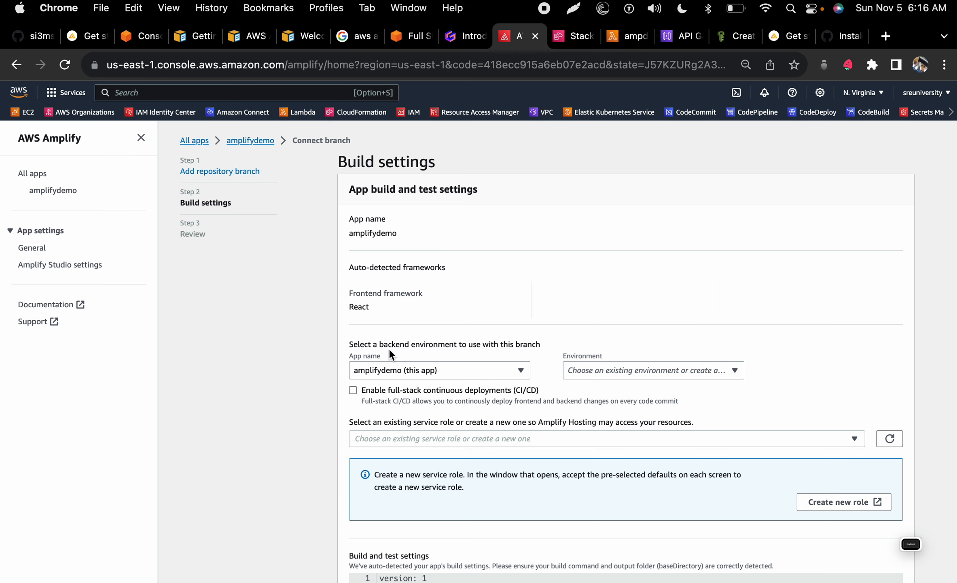
# Step: Select the dev backend environment and amplifyconsole-backend-role service role, then review the build spec
pyautogui.scroll(-1, 389, 348)
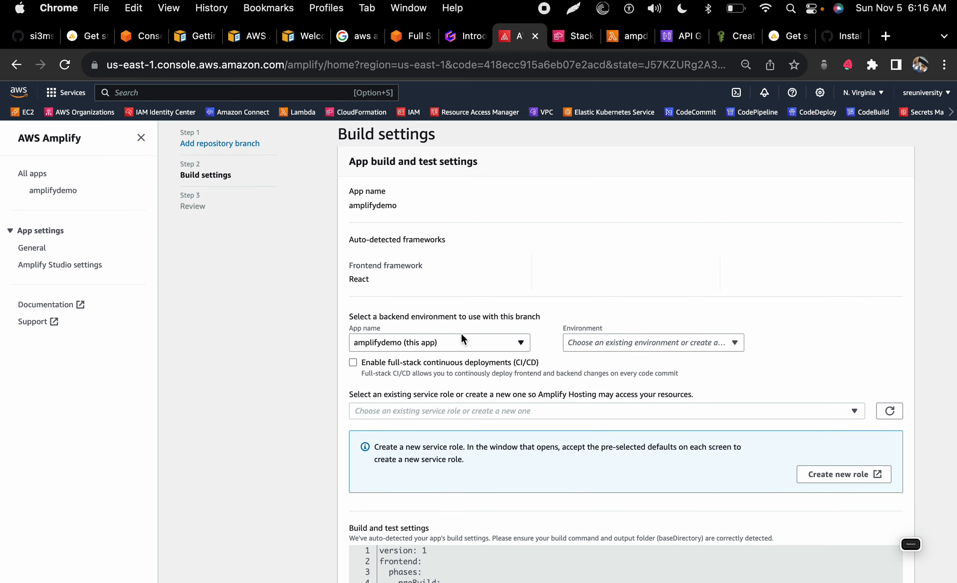
pyautogui.click(581, 343)
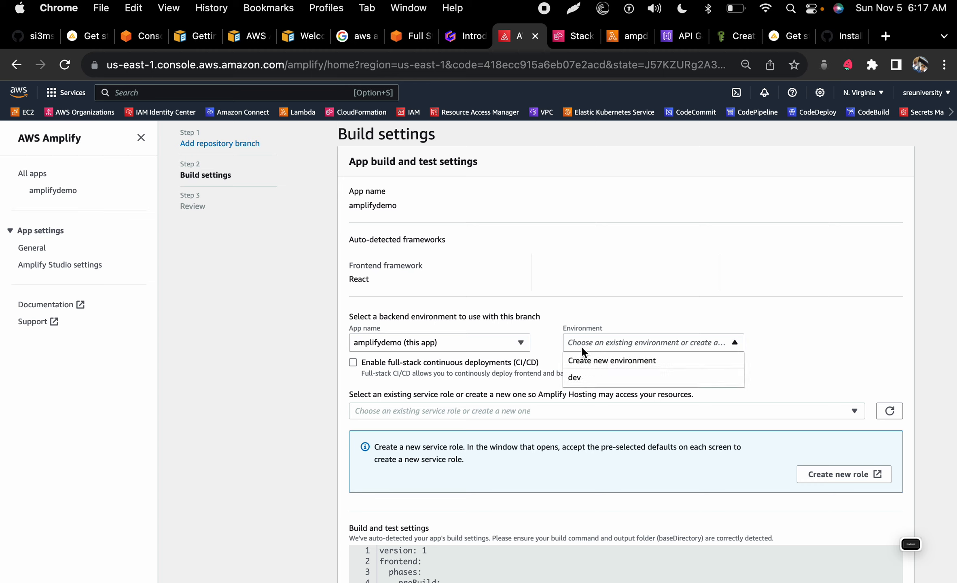
pyautogui.click(581, 375)
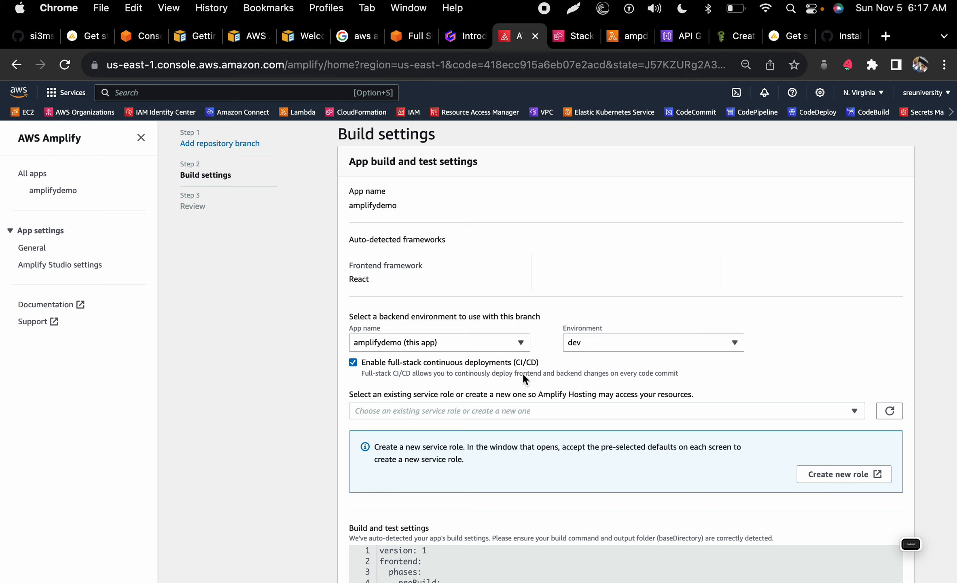
pyautogui.click(445, 414)
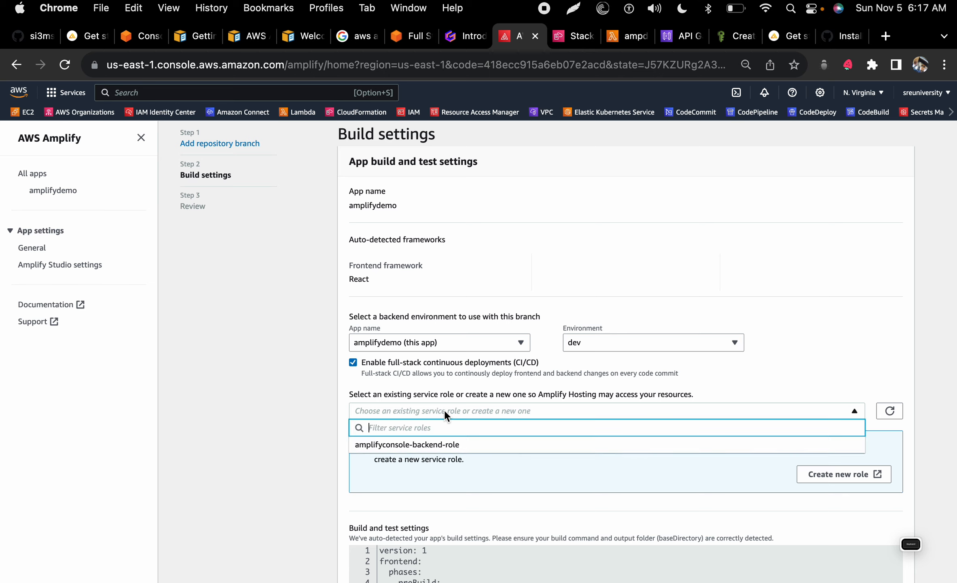
pyautogui.click(439, 445)
pyautogui.scroll(-6, 424, 456)
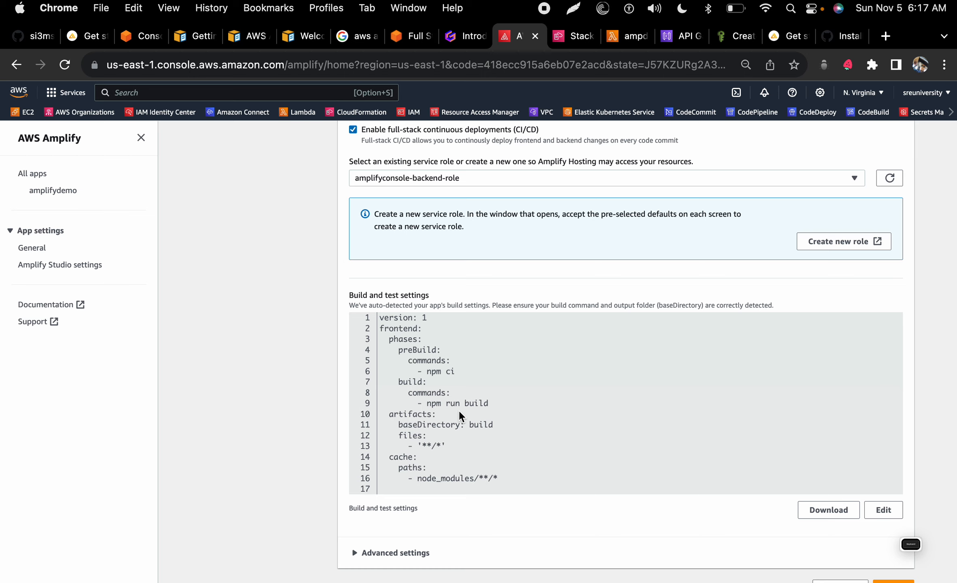
pyautogui.scroll(-2, 458, 410)
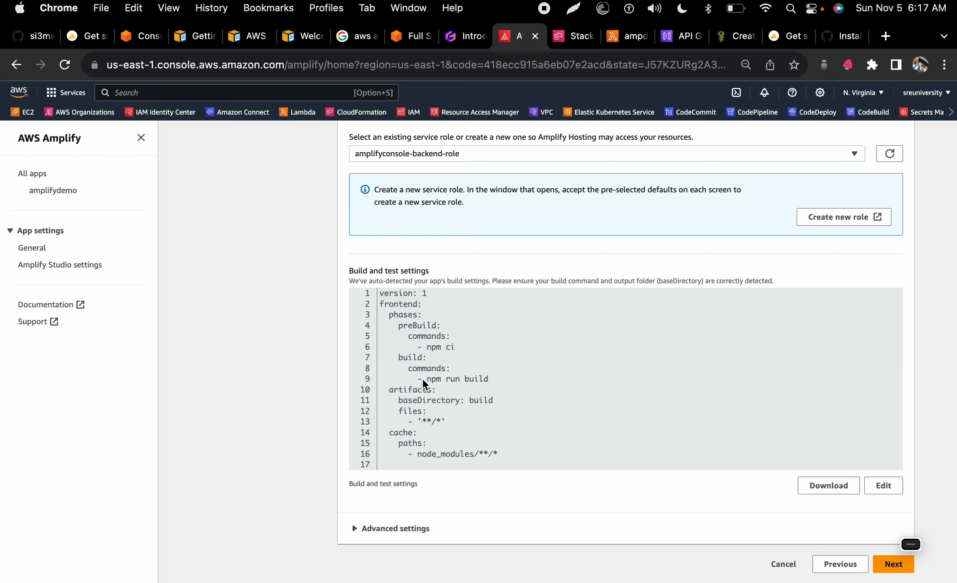
pyautogui.hotkey('ctrl', 'Left')
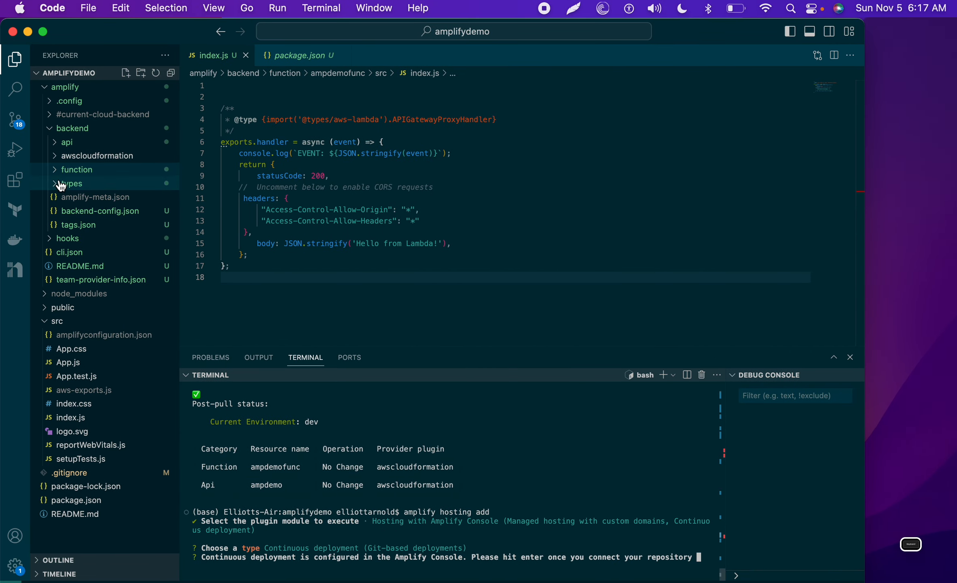
pyautogui.click(49, 128)
pyautogui.click(48, 87)
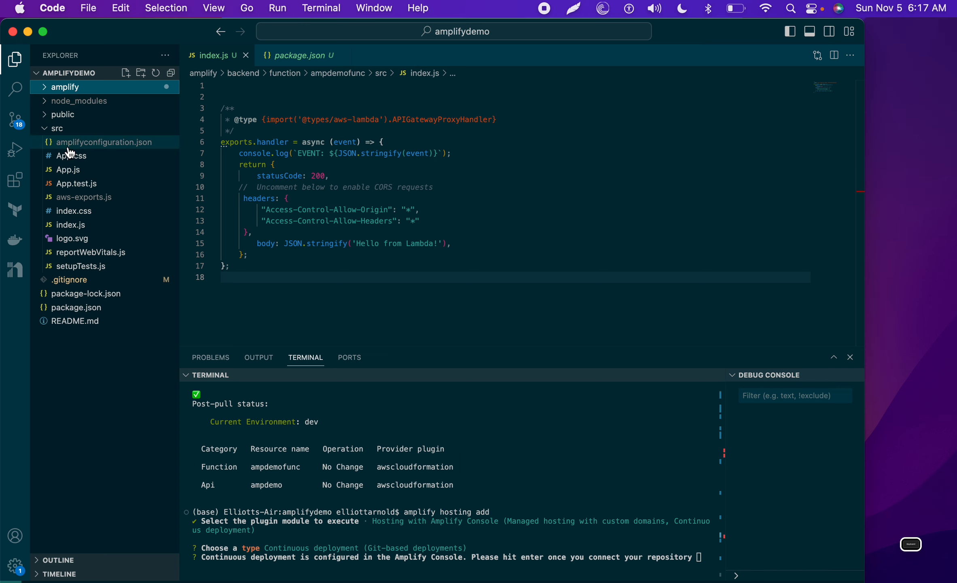
pyautogui.click(64, 170)
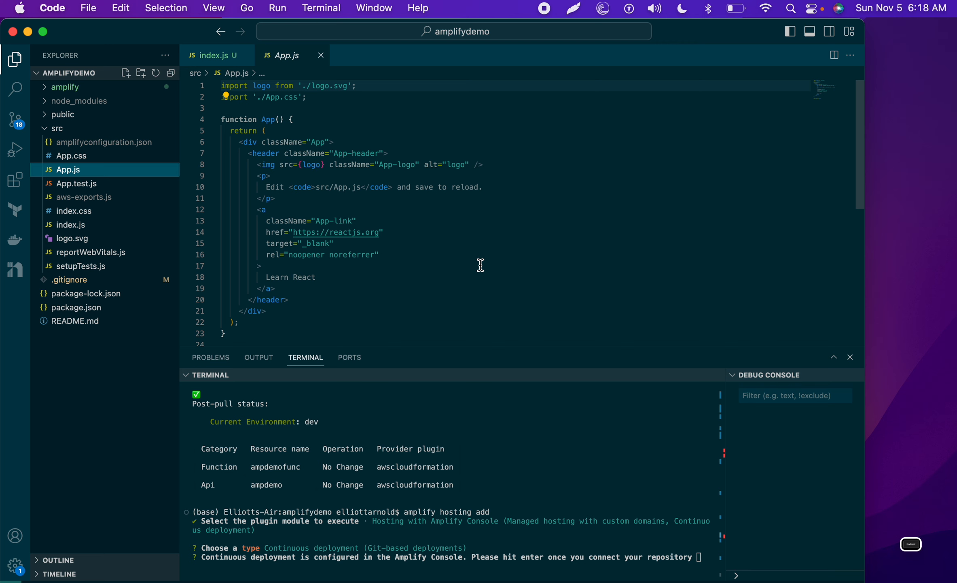
pyautogui.press('super+Tab')
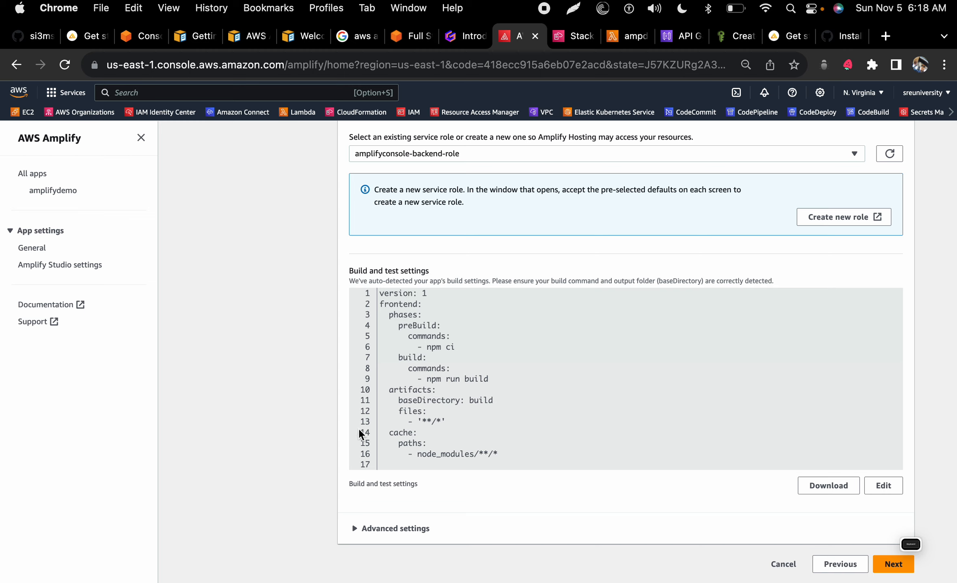
# Step: Review and save-and-deploy the main branch, then check the GitHub app installation tab
pyautogui.click(893, 563)
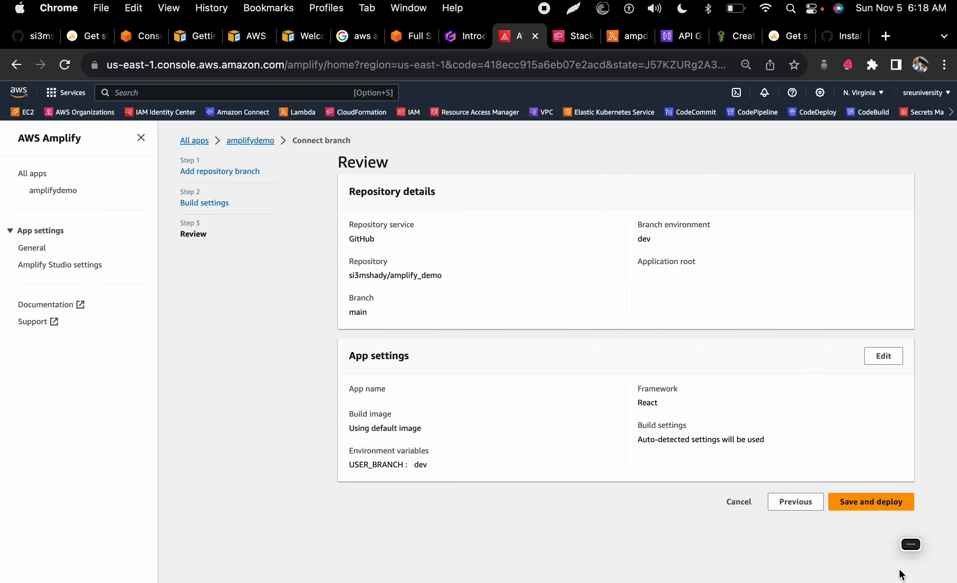
pyautogui.click(869, 504)
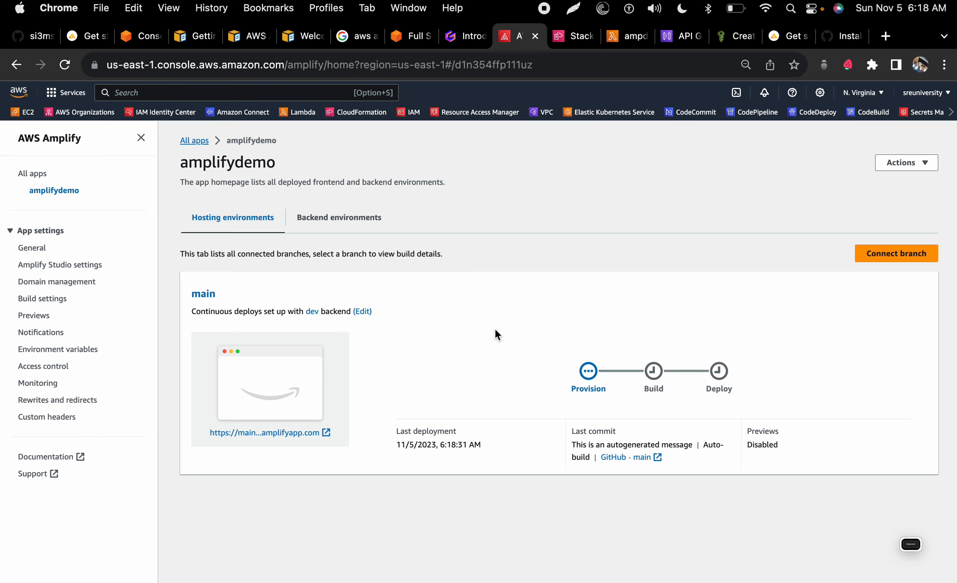
pyautogui.click(842, 40)
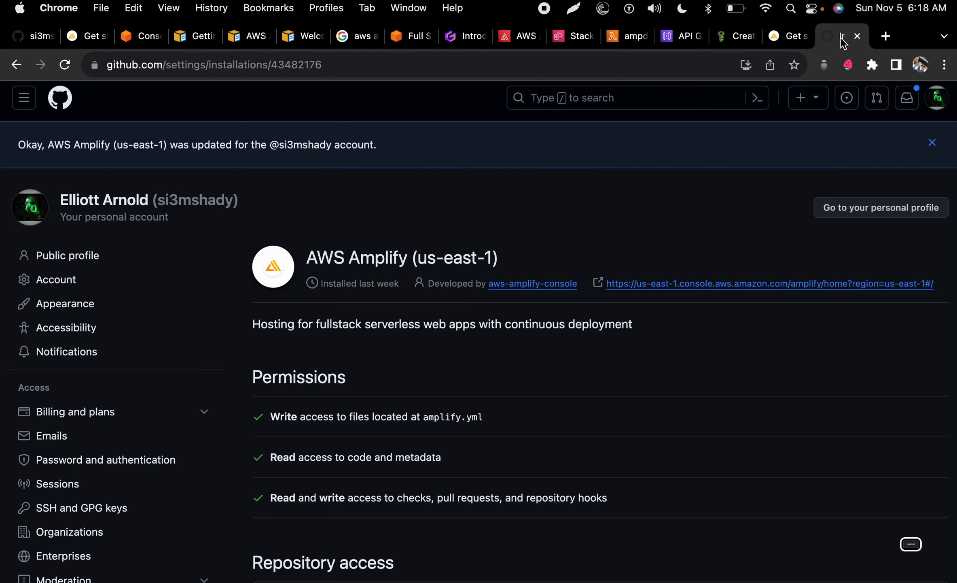
pyautogui.scroll(-3, 376, 368)
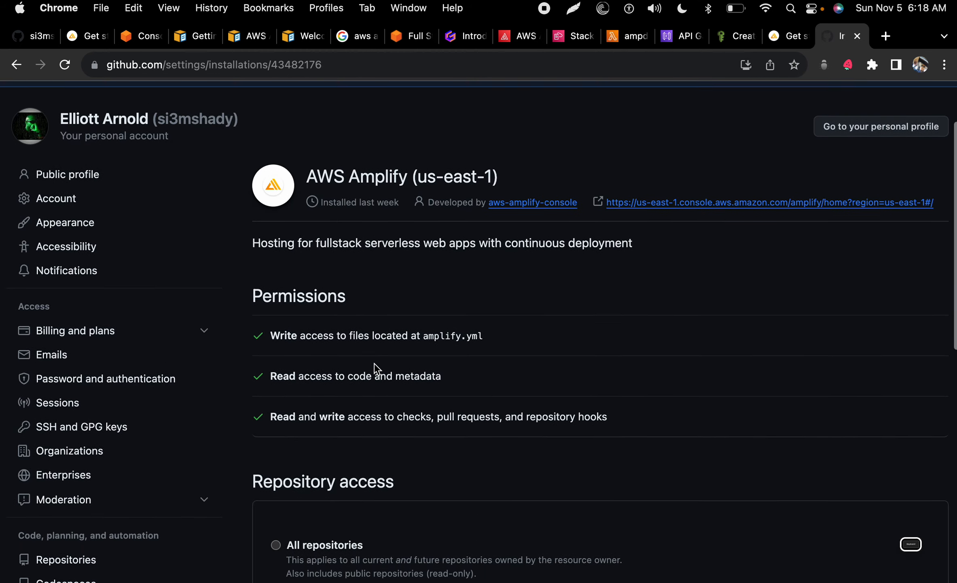
pyautogui.scroll(3, 376, 368)
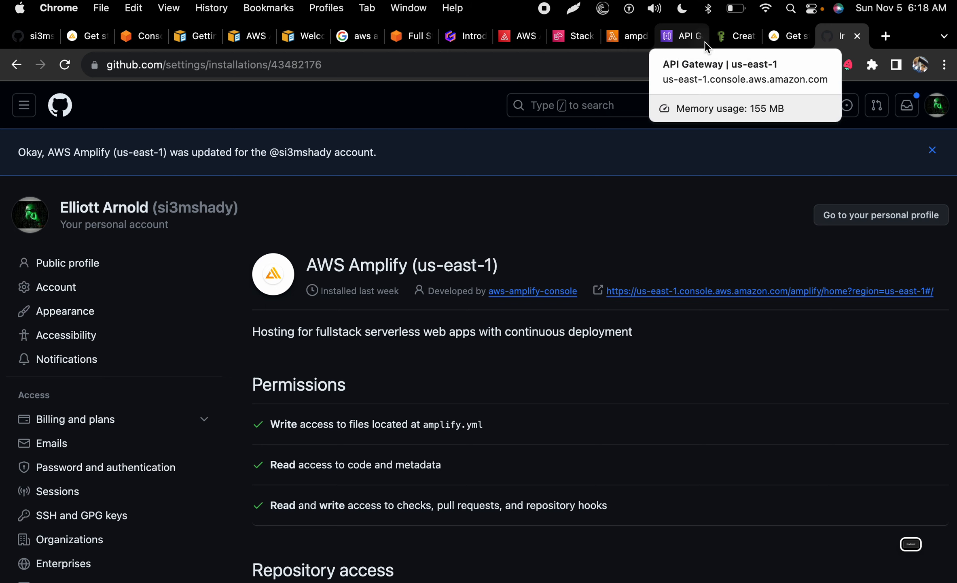
# Step: Return to the amplifydemo app and open Build 1's details for the main branch
pyautogui.hotkey('ctrl', 'Left')
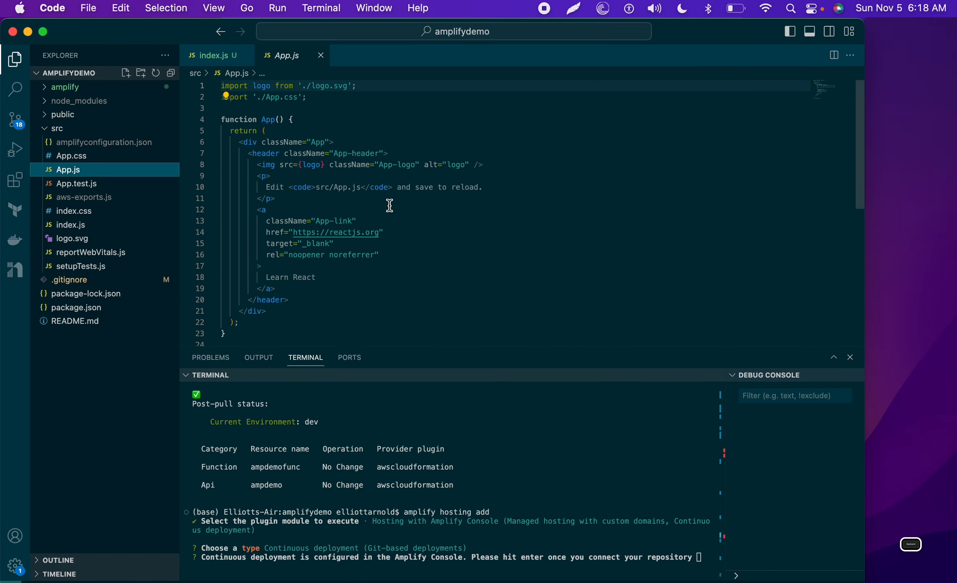
pyautogui.hotkey('ctrl', 'Right')
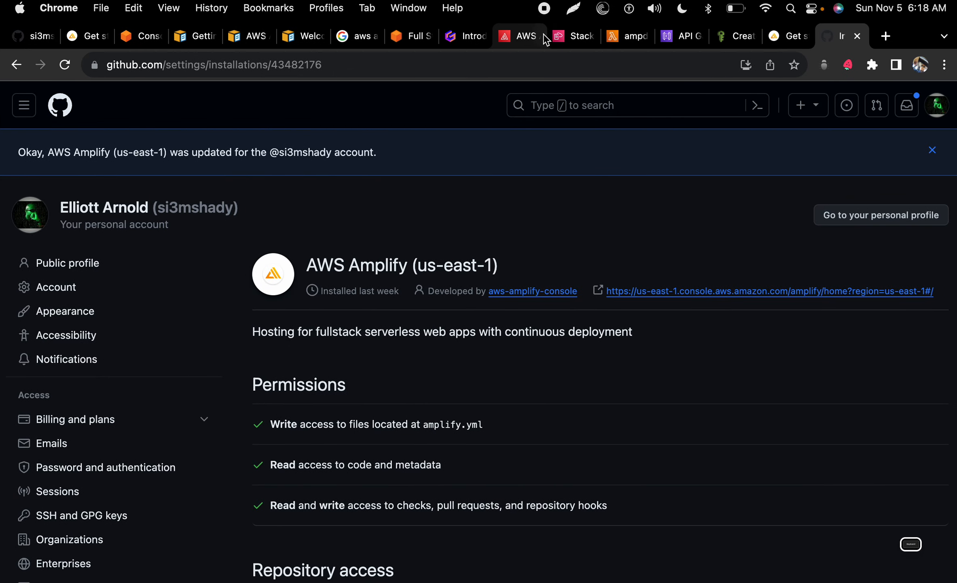
pyautogui.click(542, 36)
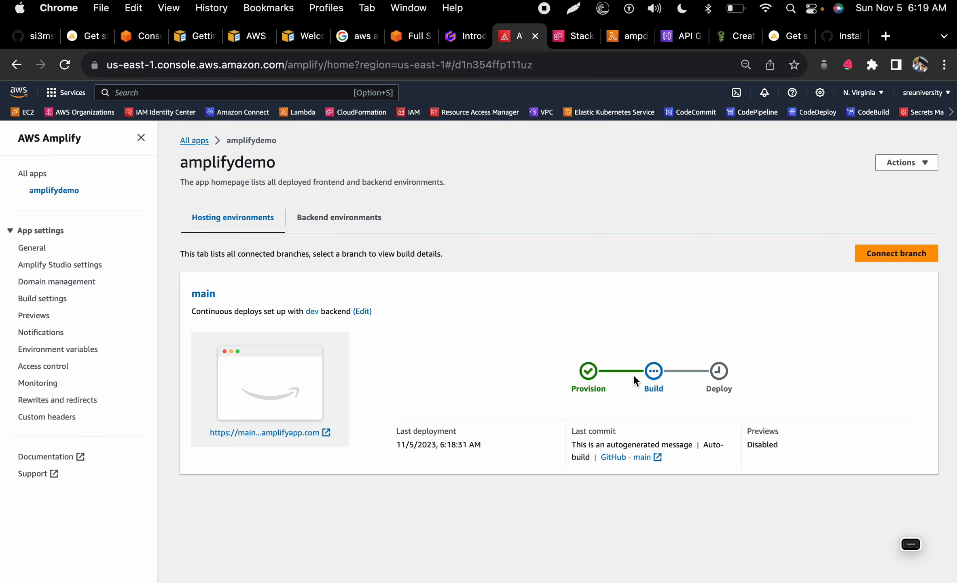
pyautogui.click(654, 371)
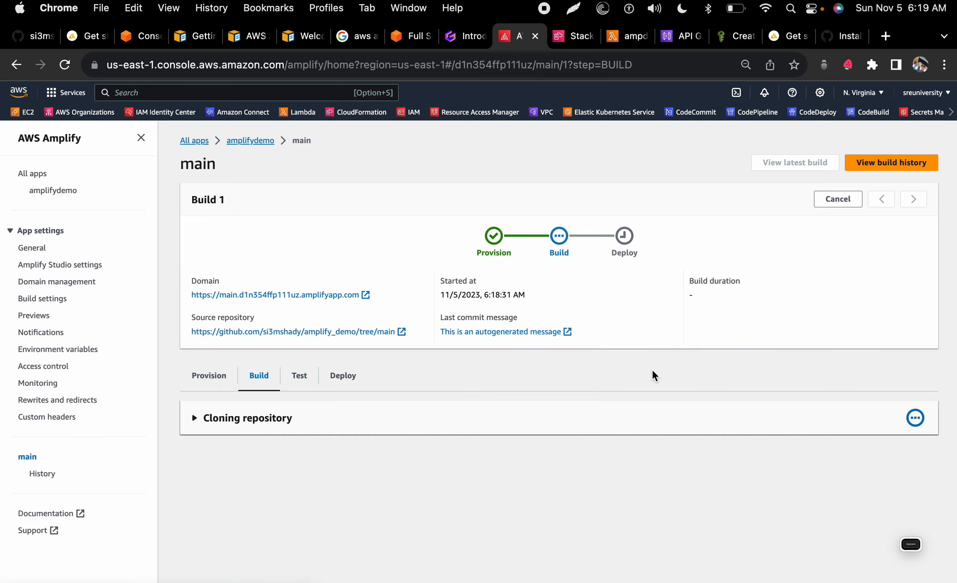
# Step: Expand Build 1's Cloning repository log and follow it until cloning finishes
pyautogui.click(193, 419)
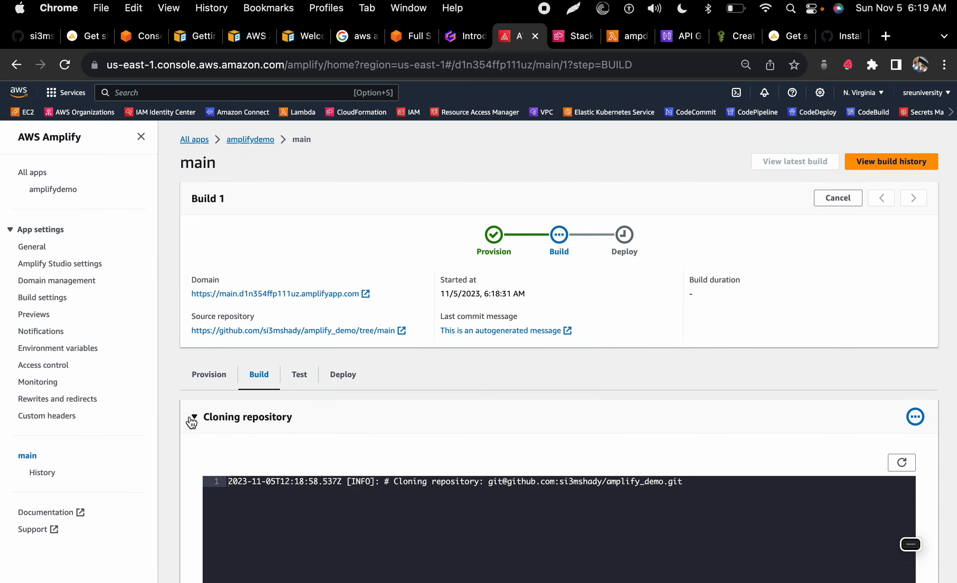
pyautogui.scroll(-5, 375, 423)
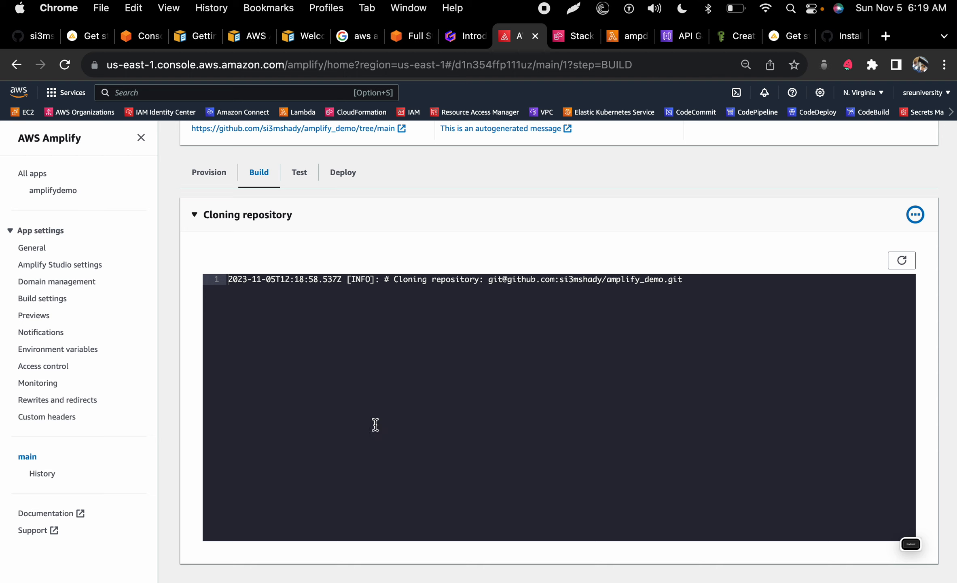
pyautogui.scroll(2, 375, 424)
pyautogui.scroll(-2, 375, 424)
pyautogui.scroll(5, 376, 424)
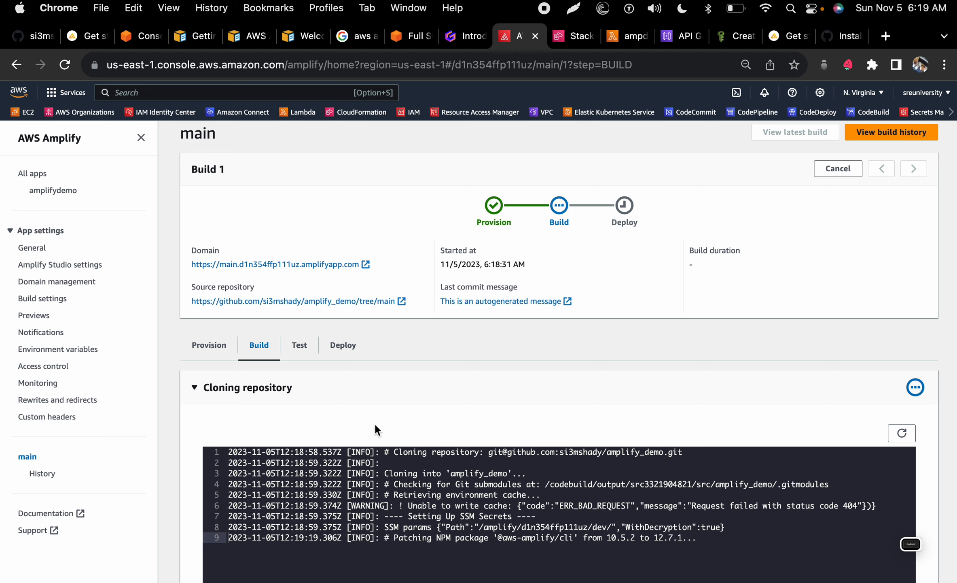
pyautogui.scroll(-5, 375, 423)
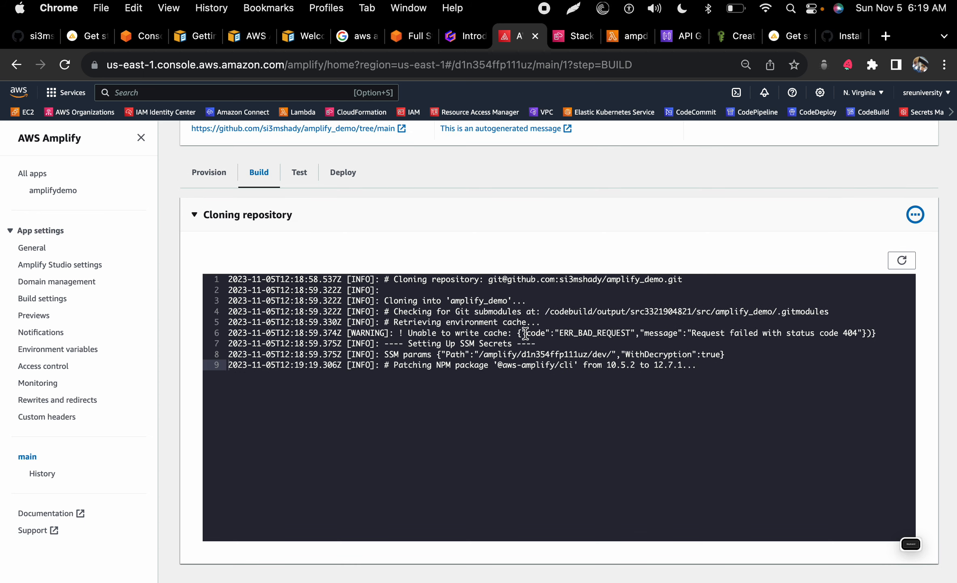
pyautogui.scroll(5, 525, 334)
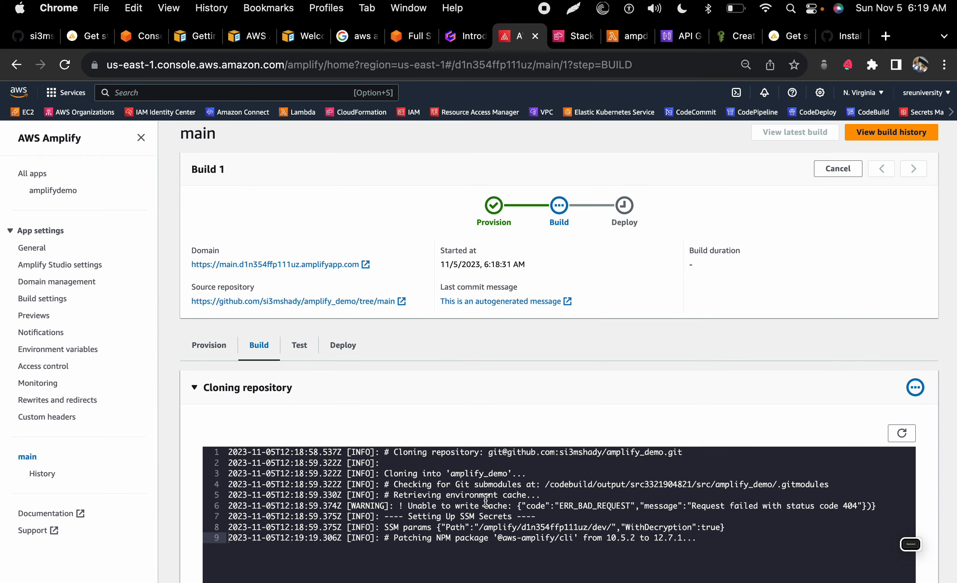
pyautogui.scroll(-5, 459, 504)
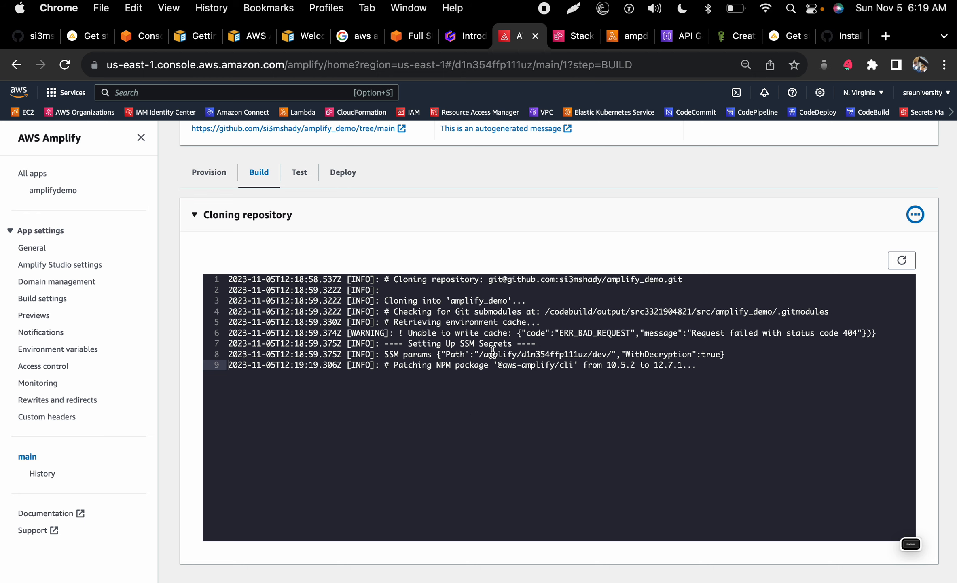
pyautogui.scroll(5, 492, 352)
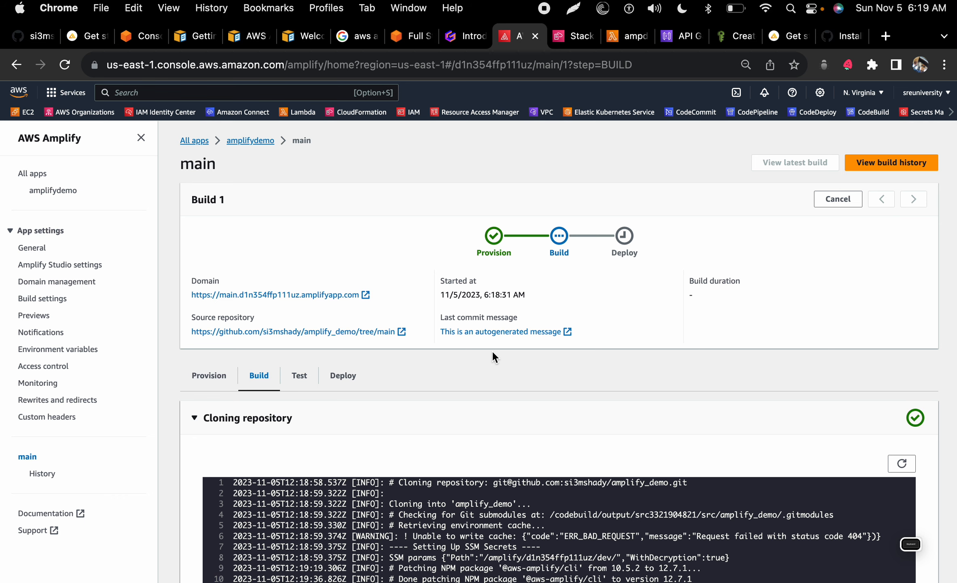
pyautogui.scroll(-4, 492, 352)
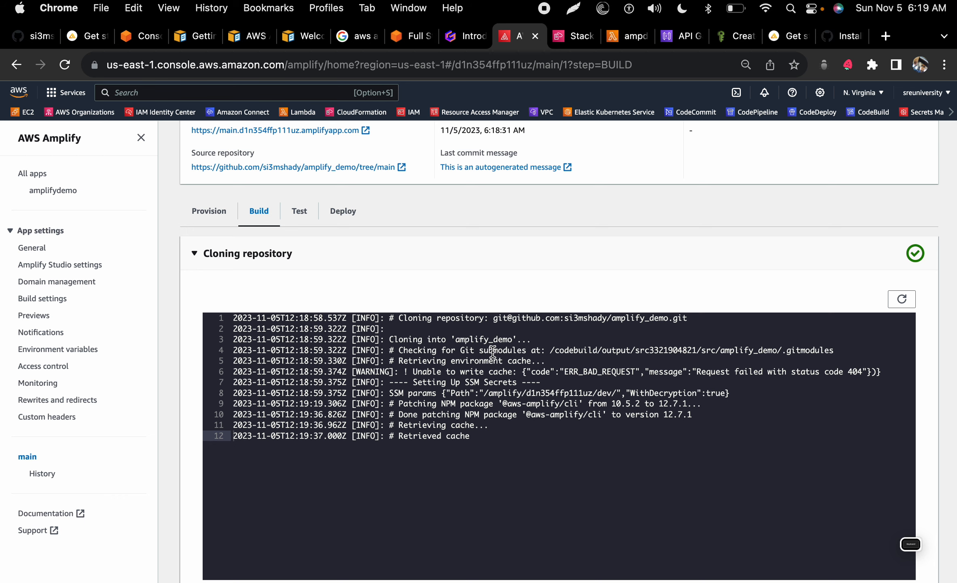
pyautogui.scroll(4, 492, 352)
pyautogui.scroll(-6, 492, 351)
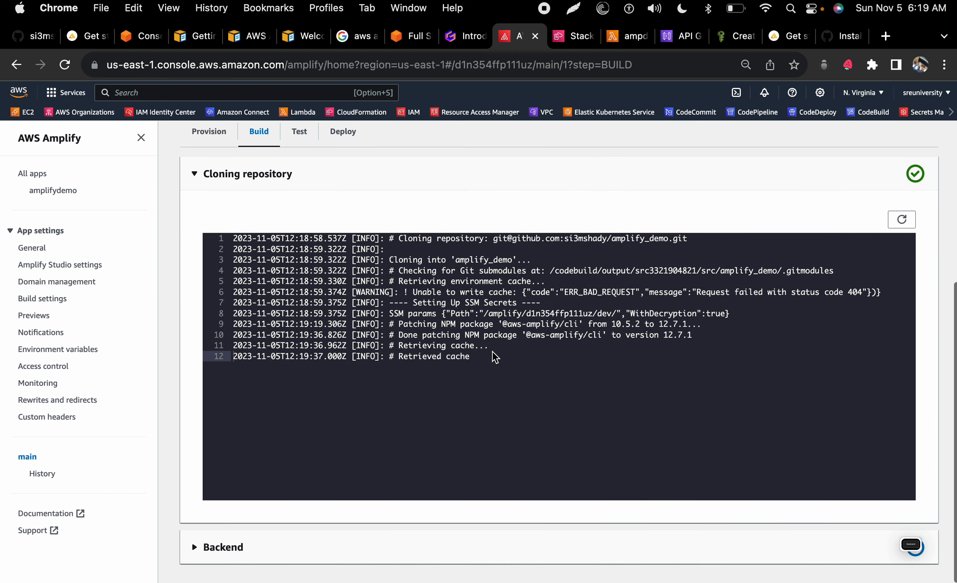
pyautogui.scroll(5, 493, 351)
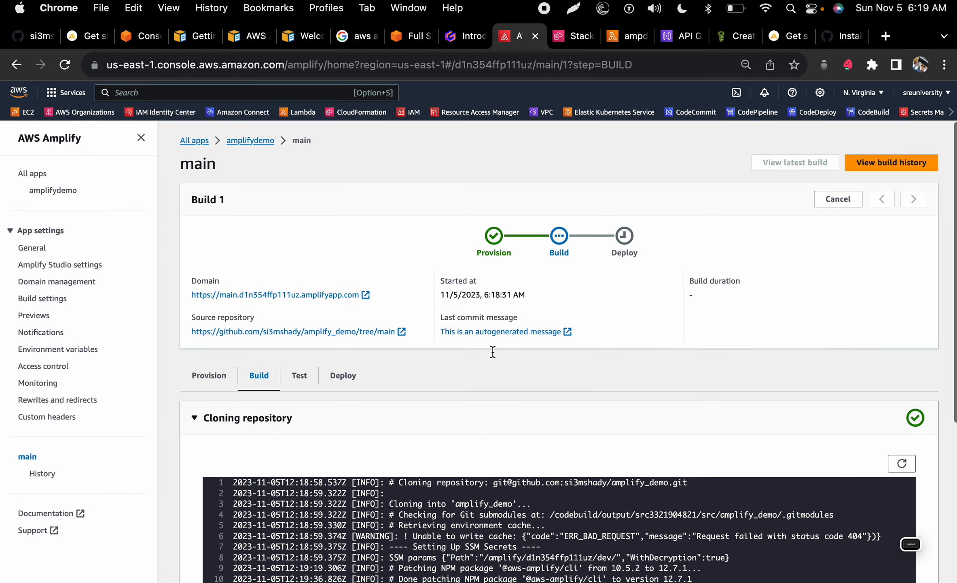
pyautogui.scroll(-5, 492, 351)
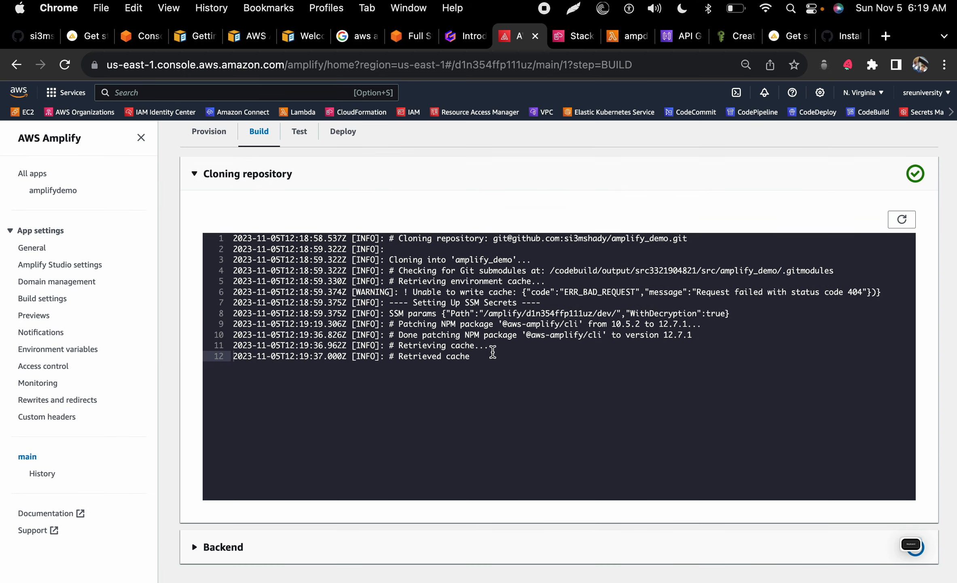
pyautogui.scroll(5, 492, 351)
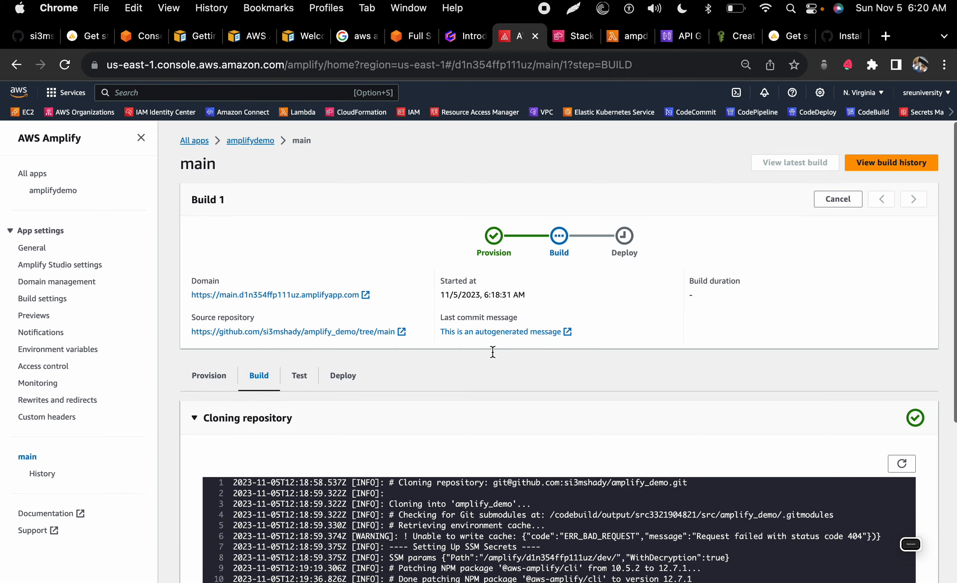
pyautogui.scroll(-5, 492, 351)
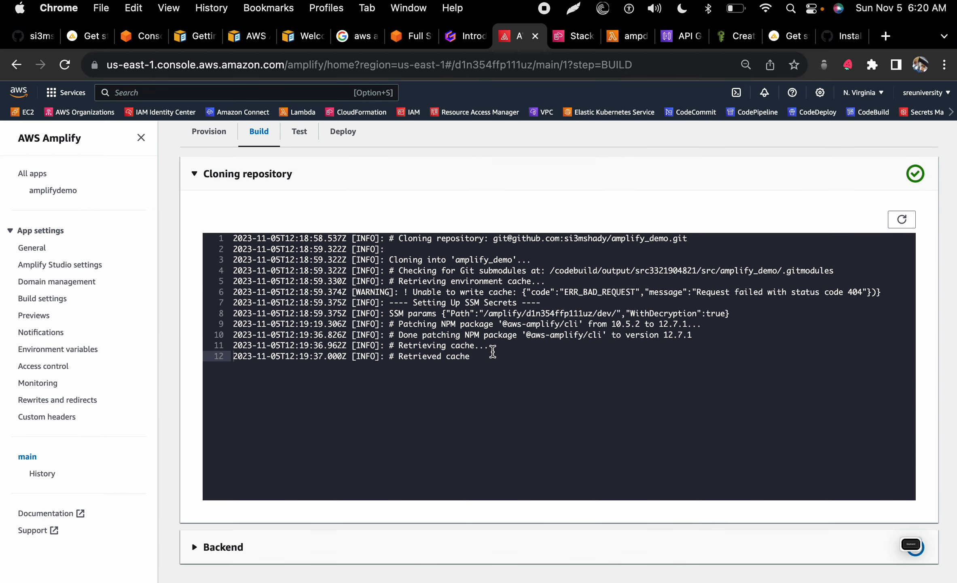
pyautogui.scroll(5, 492, 351)
pyautogui.hotkey('ctrl', 'Left')
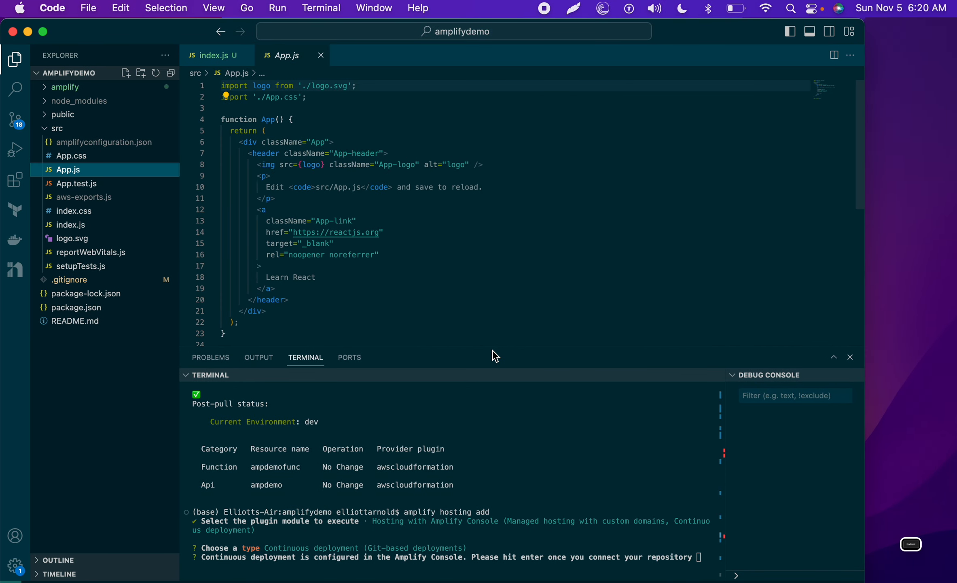
# Step: Read the amplify hosting add card in the 'Introduction to AWS Amplify' Gamma deck, then return to Build 1
pyautogui.hotkey('ctrl', 'Right')
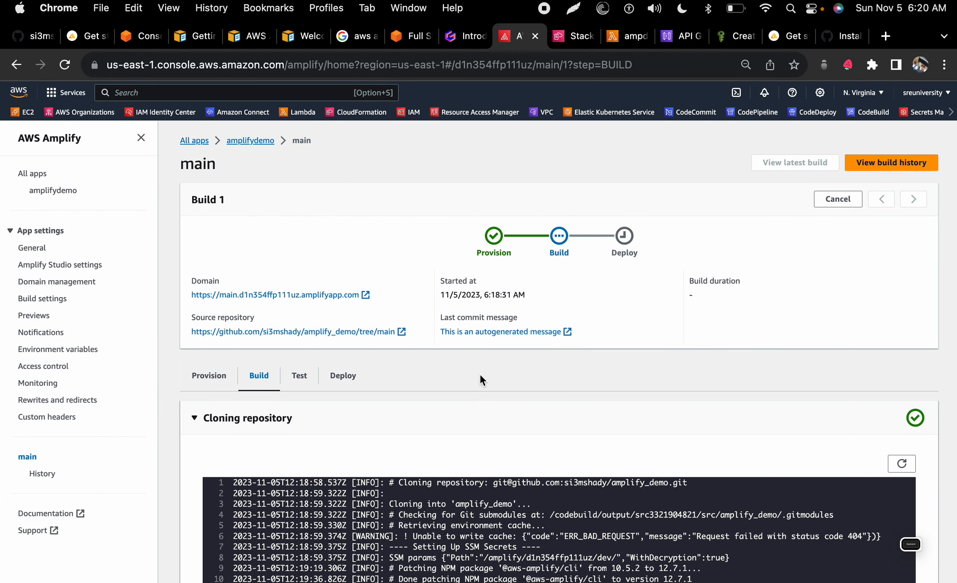
pyautogui.click(464, 37)
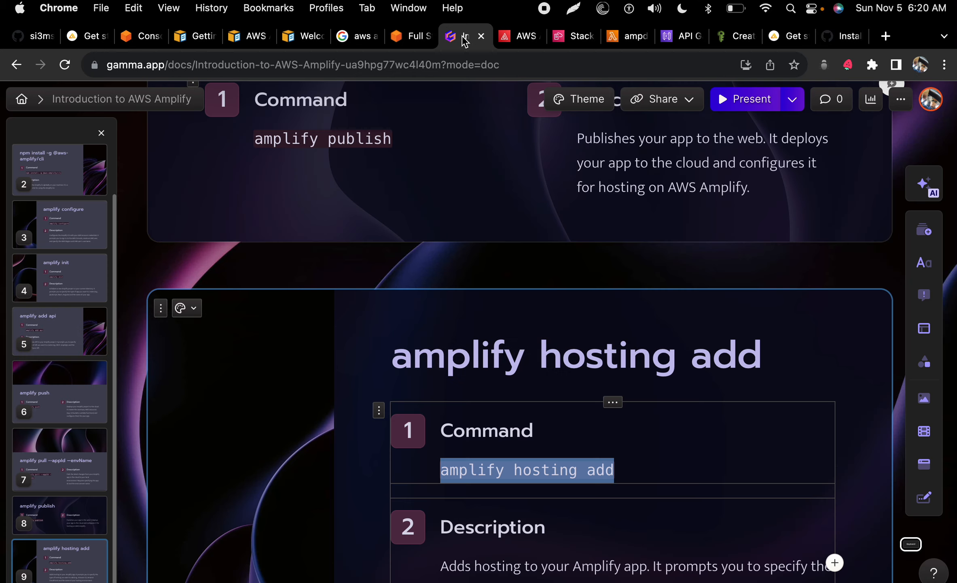
pyautogui.scroll(-5, 504, 425)
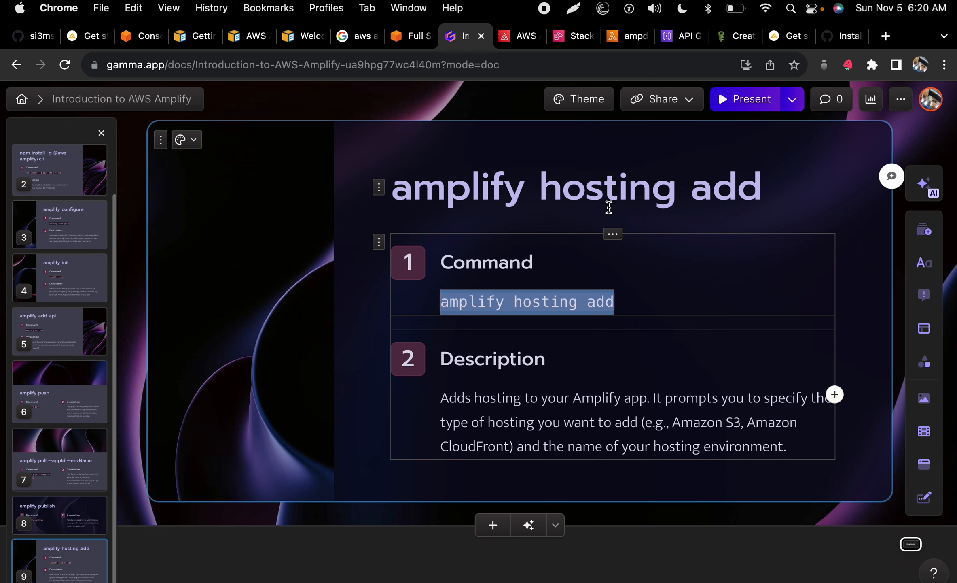
pyautogui.hotkey('ctrl', 'Right')
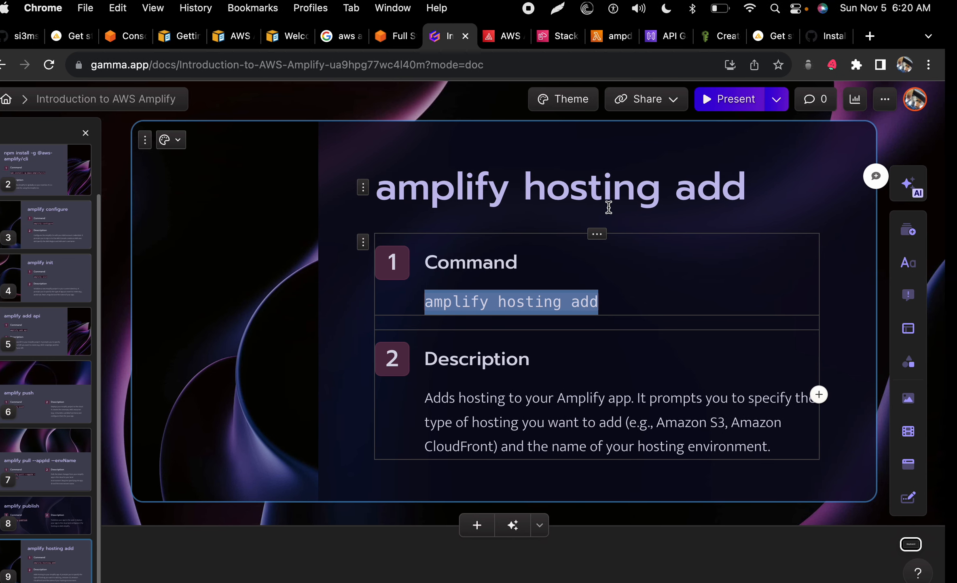
pyautogui.click(508, 41)
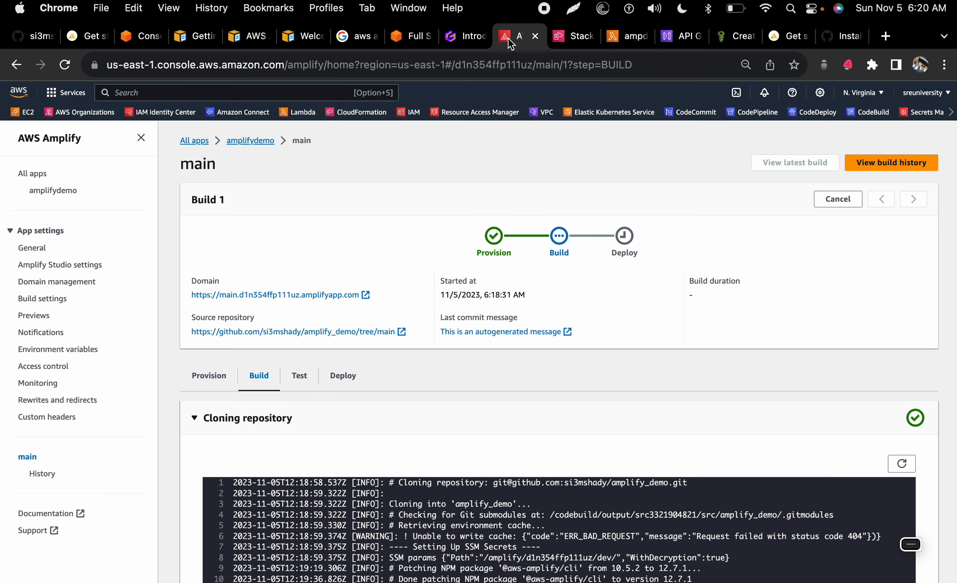
# Step: Expand Build 1's Backend log and select the REST API endpoint URL
pyautogui.scroll(-6, 532, 317)
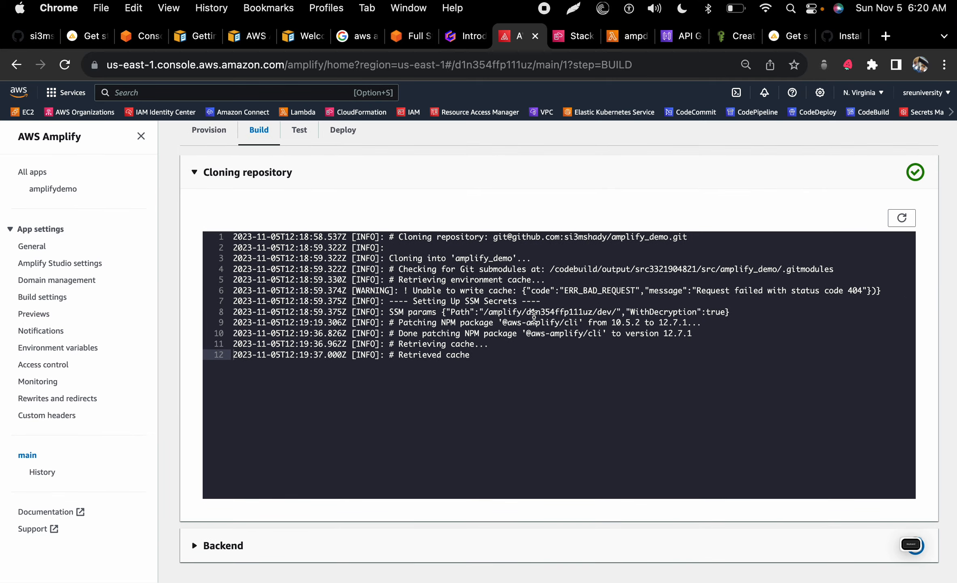
pyautogui.click(194, 558)
pyautogui.scroll(-10, 194, 550)
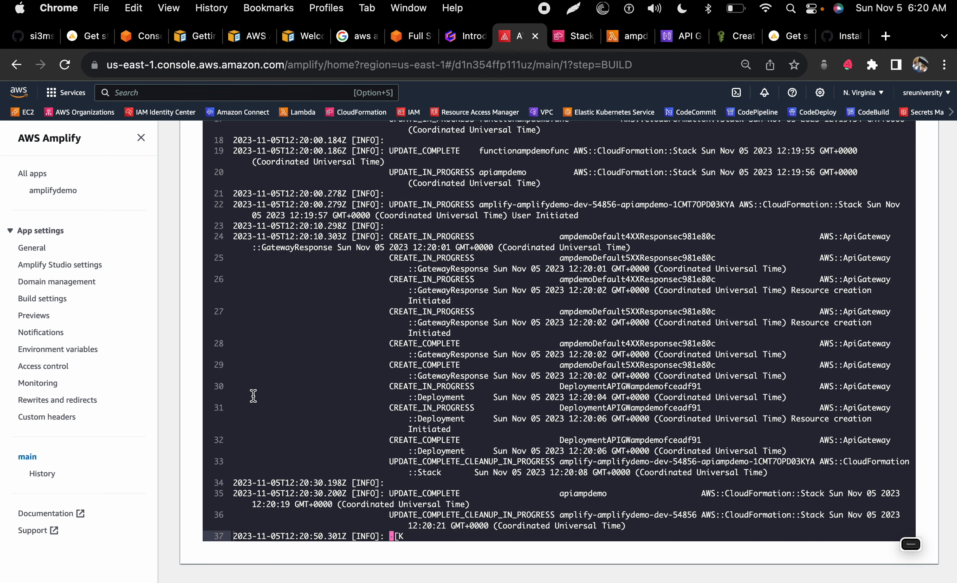
pyautogui.scroll(20, 253, 396)
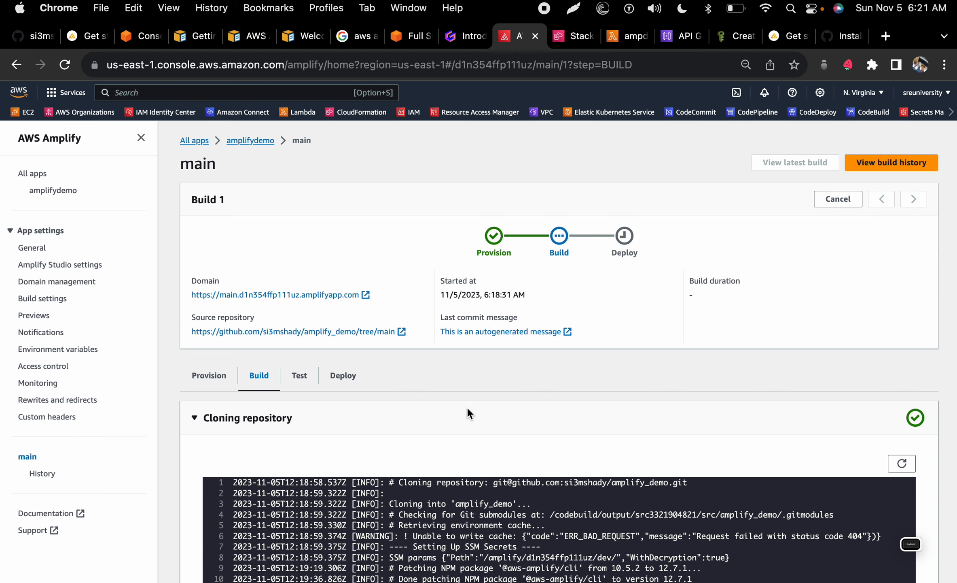
pyautogui.scroll(-3, 467, 406)
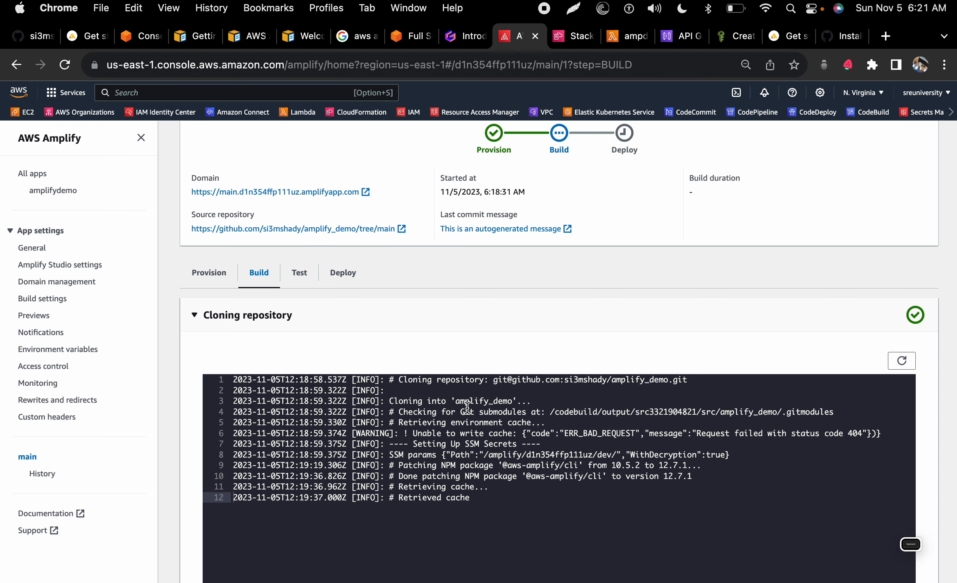
pyautogui.scroll(-5, 466, 407)
pyautogui.scroll(-7, 467, 408)
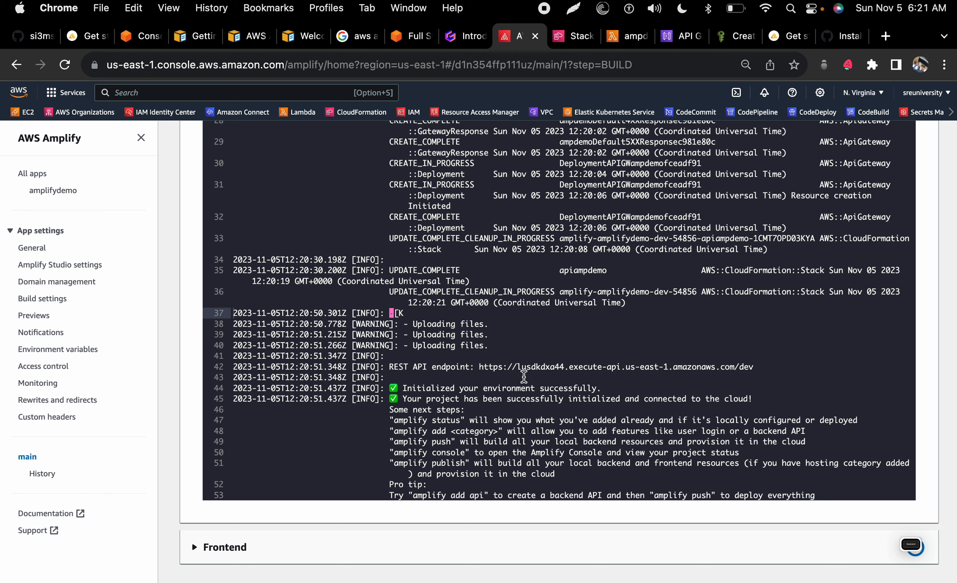
pyautogui.moveTo(763, 367); pyautogui.dragTo(480, 367)
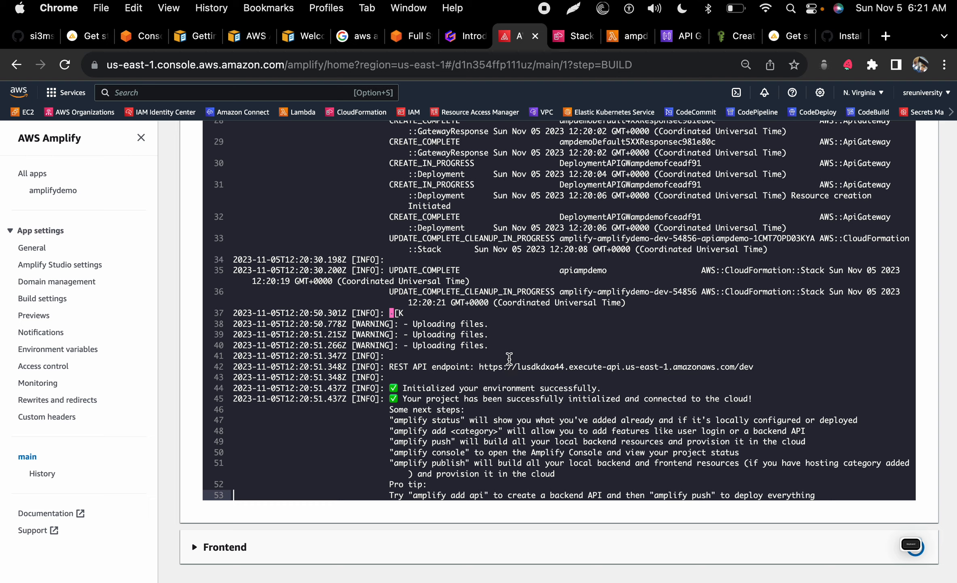
# Step: Check the VS Code terminal, then confirm Build 1 reports 'Build successfully completed'
pyautogui.hotkey('ctrl', 'Left')
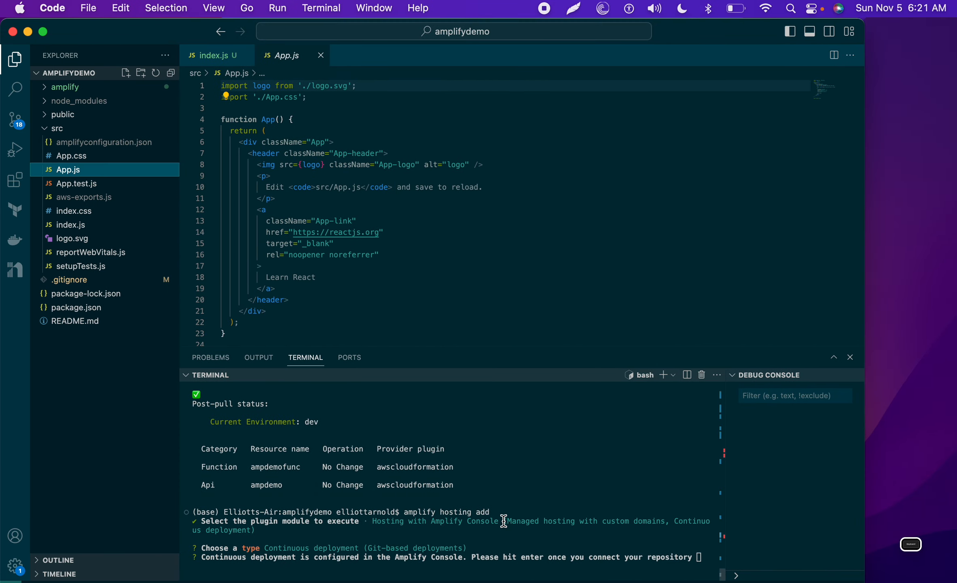
pyautogui.hotkey('ctrl', 'Right')
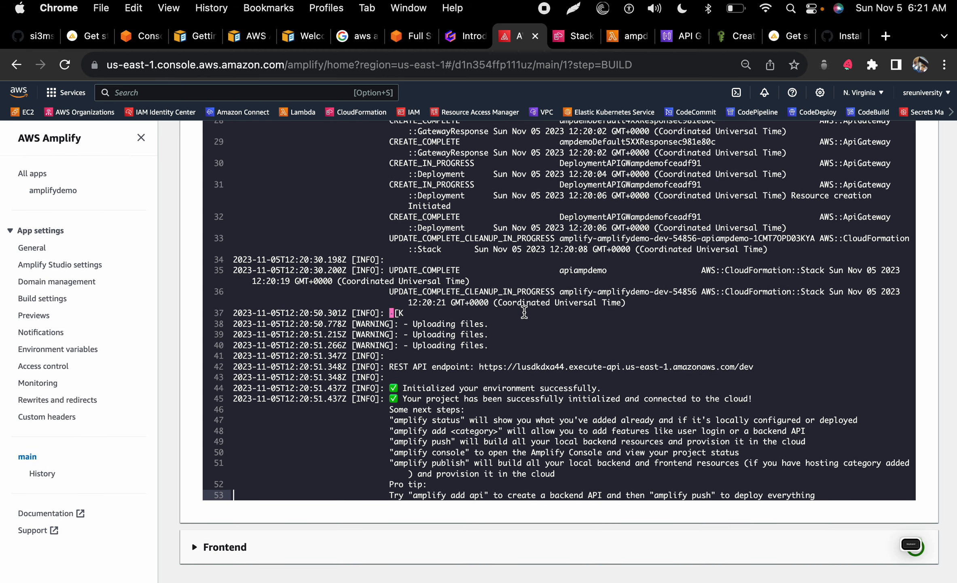
pyautogui.scroll(6, 524, 311)
pyautogui.scroll(10, 501, 423)
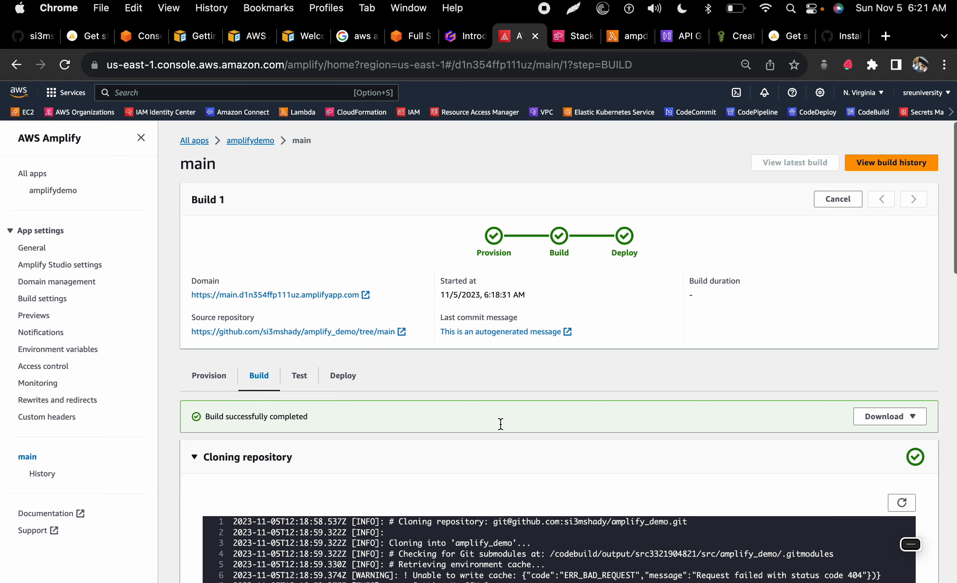
# Step: Open the deployed main amplifyapp.com site in a new tab from the Domain link, then return to VS Code
pyautogui.click(328, 291)
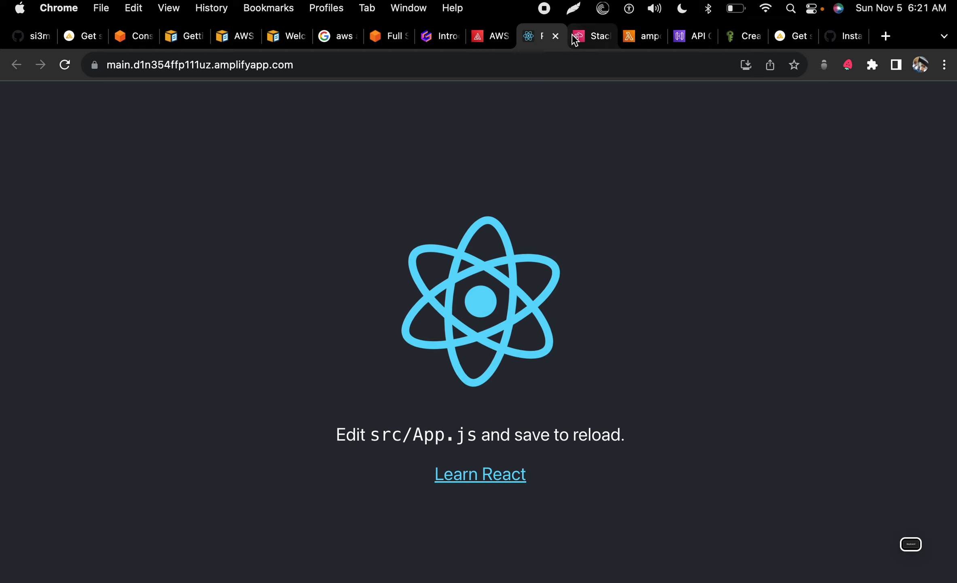
pyautogui.hotkey('ctrl', 'Left')
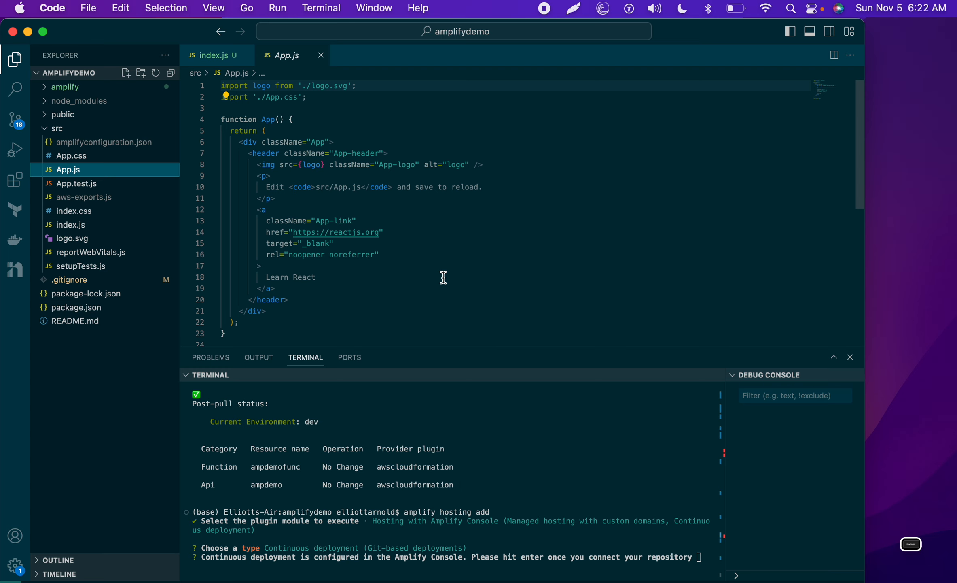
# Step: Recheck the deployed React app, then open and review .gitignore in VS Code
pyautogui.hotkey('ctrl', 'Right')
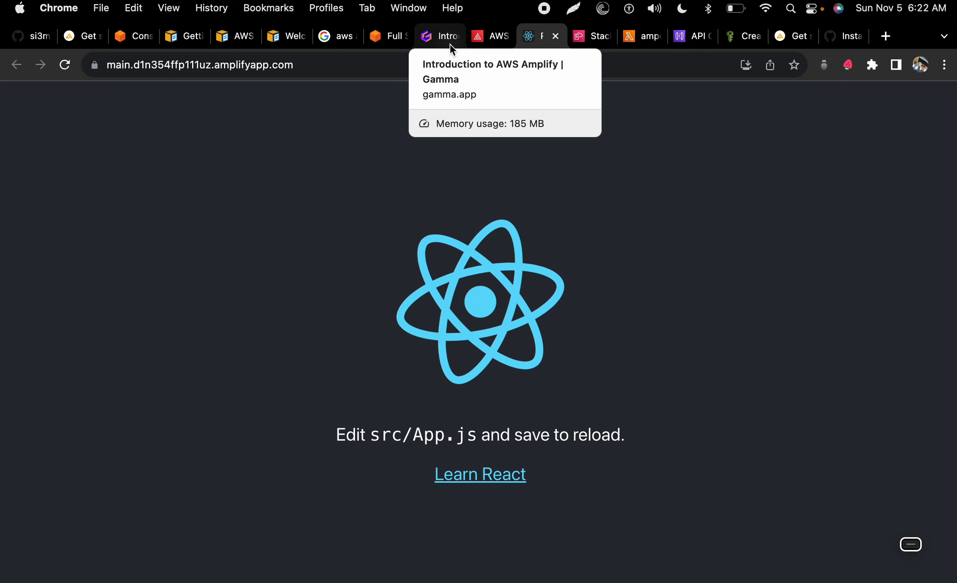
pyautogui.hotkey('ctrl', 'Left')
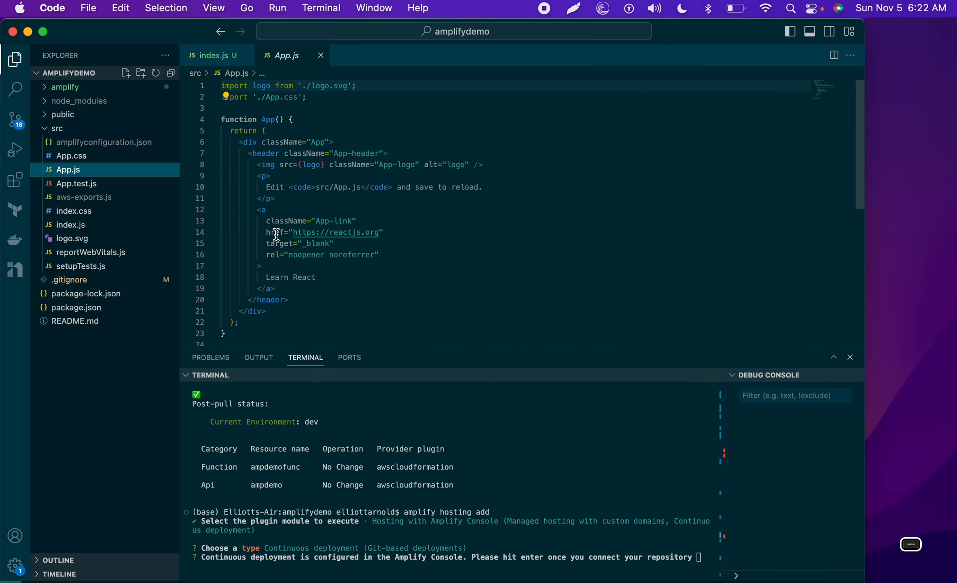
pyautogui.click(75, 279)
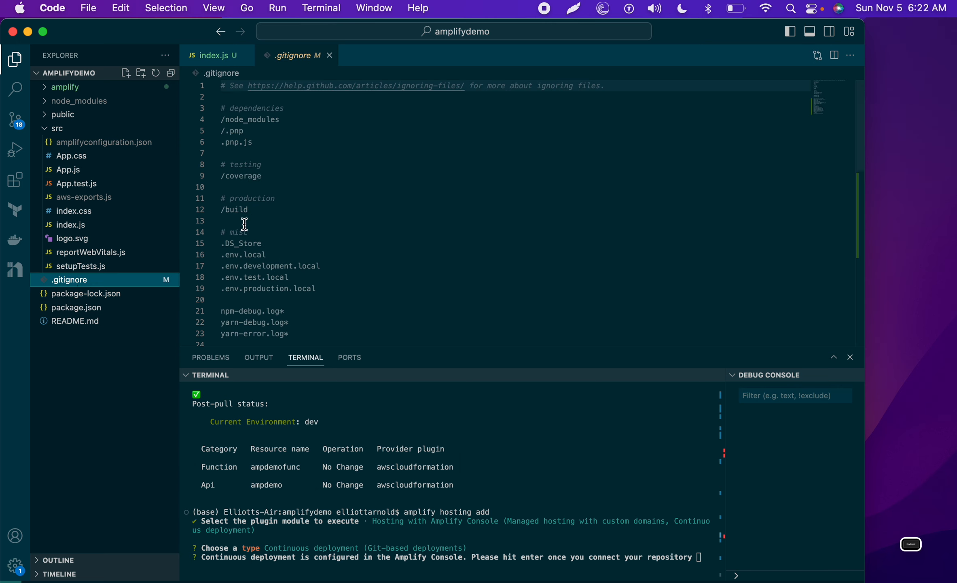
pyautogui.scroll(-2, 282, 248)
pyautogui.scroll(-5, 282, 248)
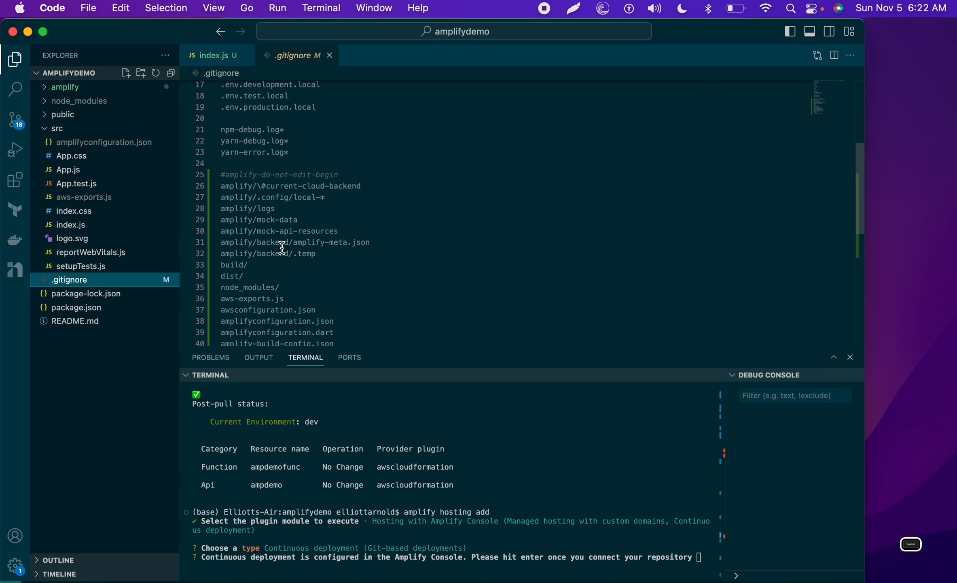
pyautogui.scroll(-3, 282, 248)
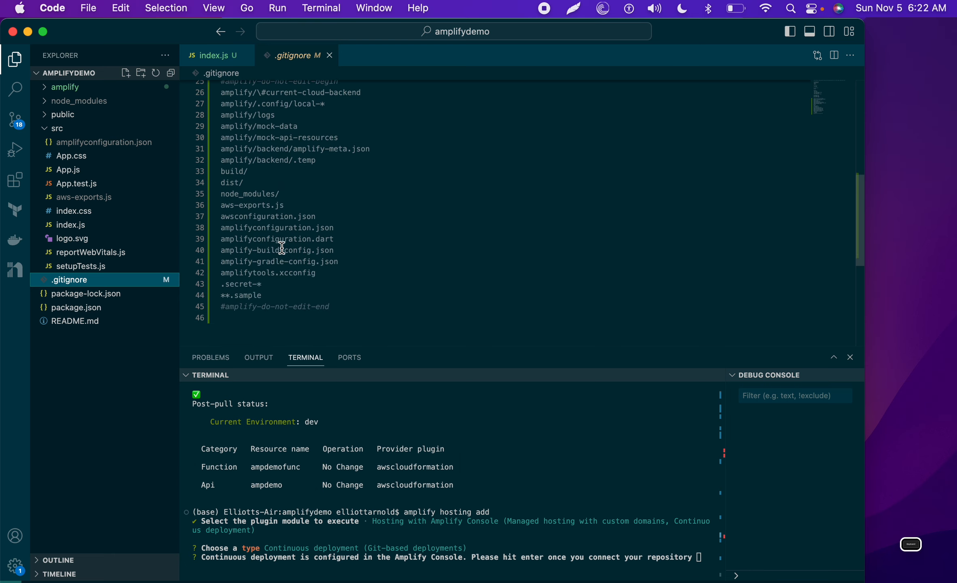
pyautogui.scroll(10, 282, 248)
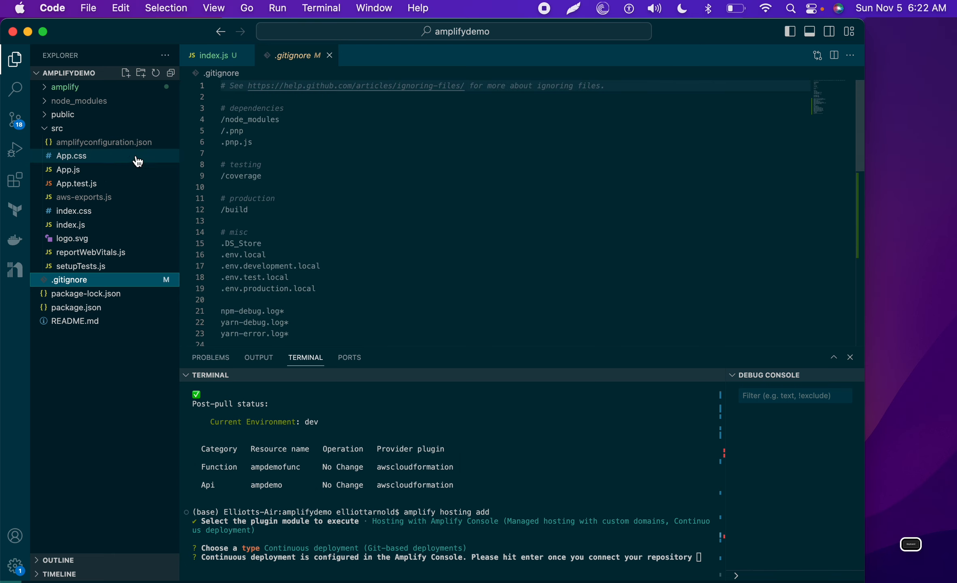
# Step: Expand node_modules, amplify, backend, function/ampdemofunc and its src folder in the Explorer
pyautogui.click(49, 100)
pyautogui.click(62, 90)
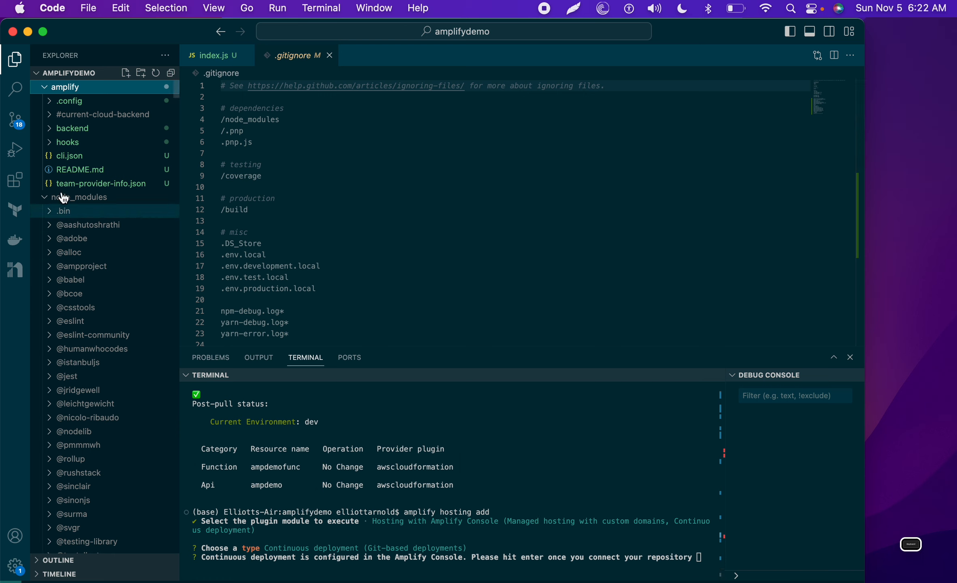
pyautogui.click(50, 130)
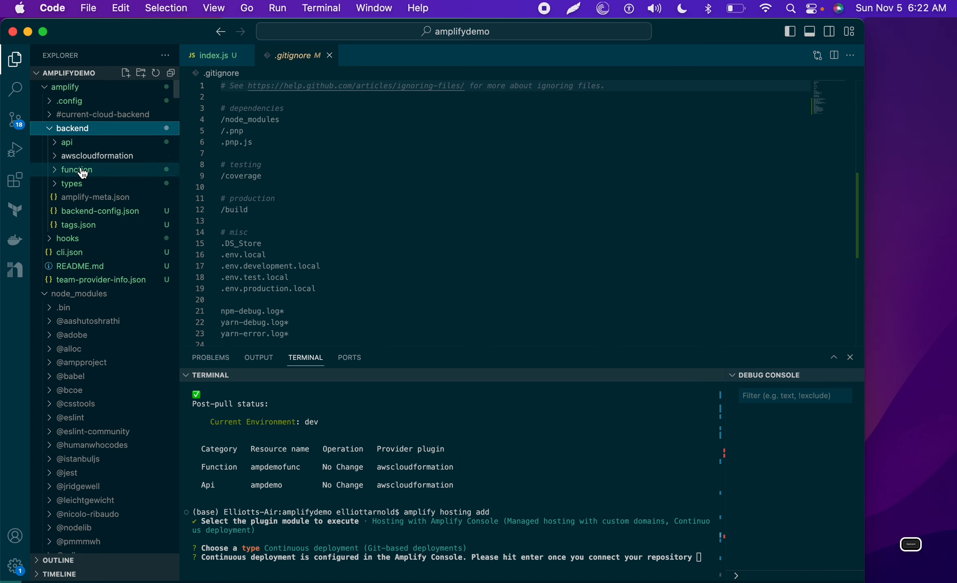
pyautogui.click(58, 170)
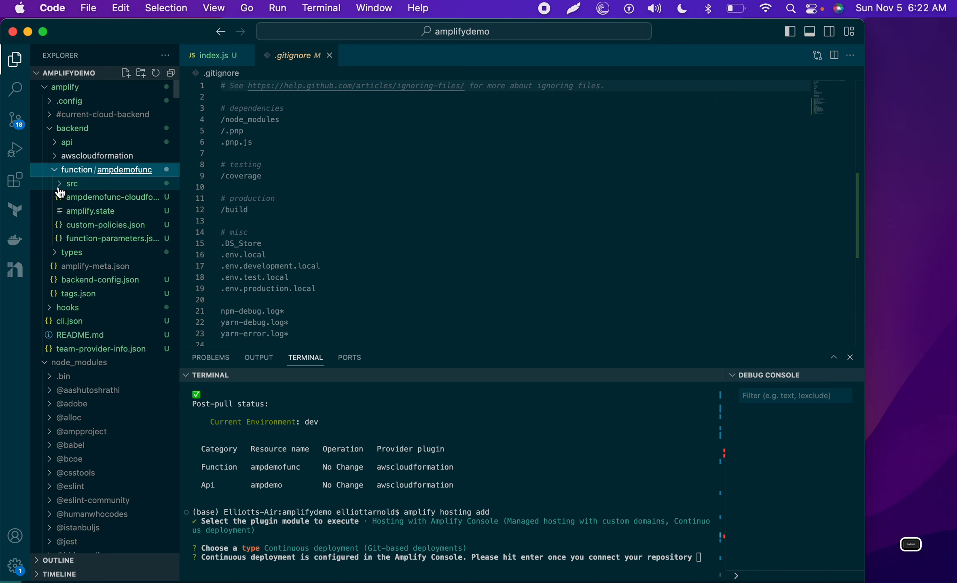
pyautogui.click(60, 187)
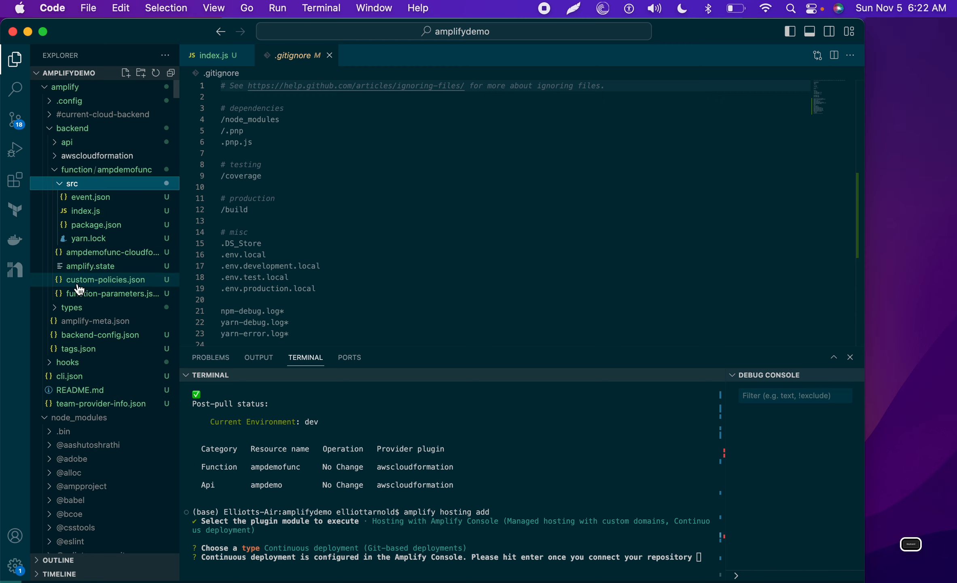
pyautogui.hotkey('ctrl', 'Right')
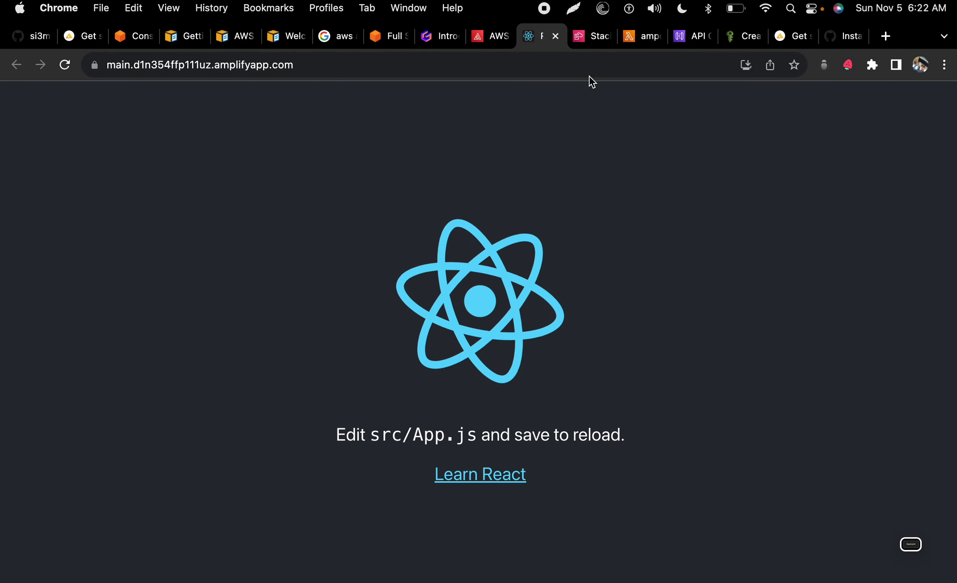
# Step: Check the Amplify console, the CloudFormation stacks and the main branch Build 1 page
pyautogui.click(491, 40)
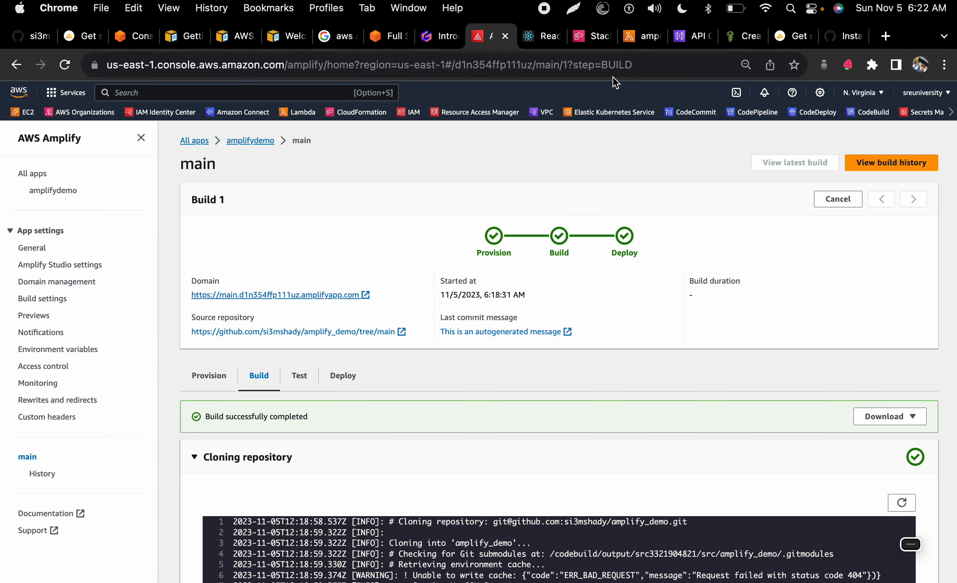
pyautogui.click(580, 42)
pyautogui.click(492, 38)
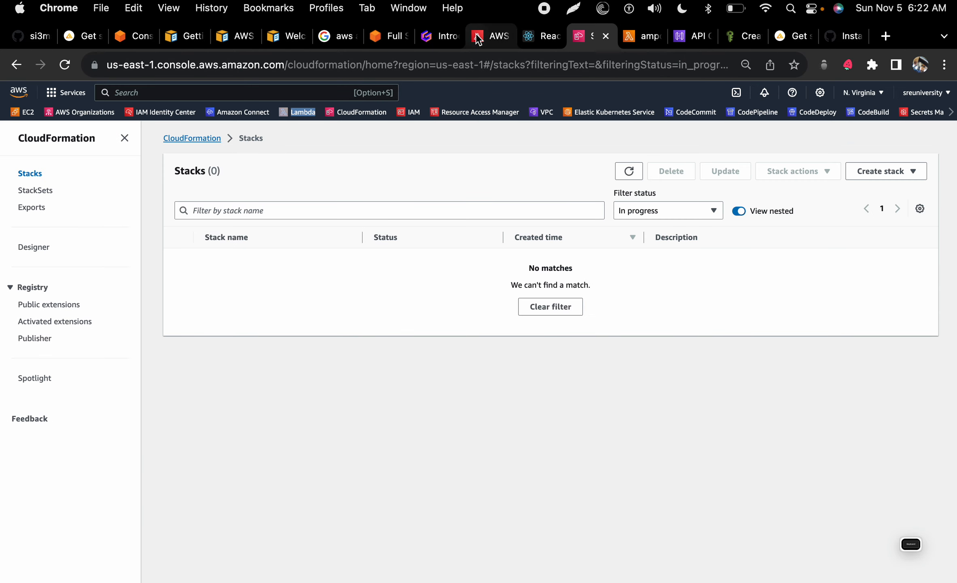
# Step: Open the Introduction to AWS Amplify Gamma deck
pyautogui.click(449, 37)
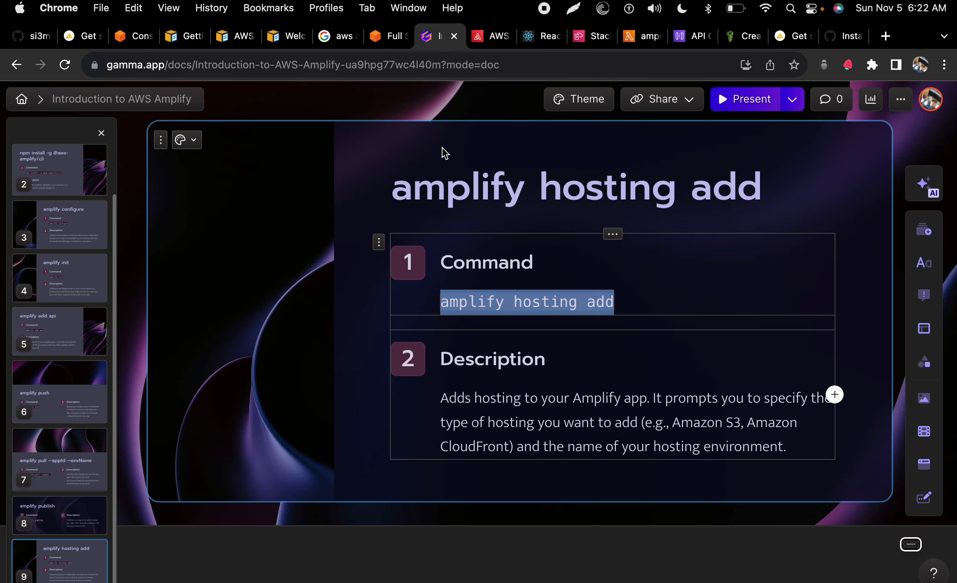
pyautogui.scroll(-4, 440, 286)
pyautogui.scroll(8, 439, 286)
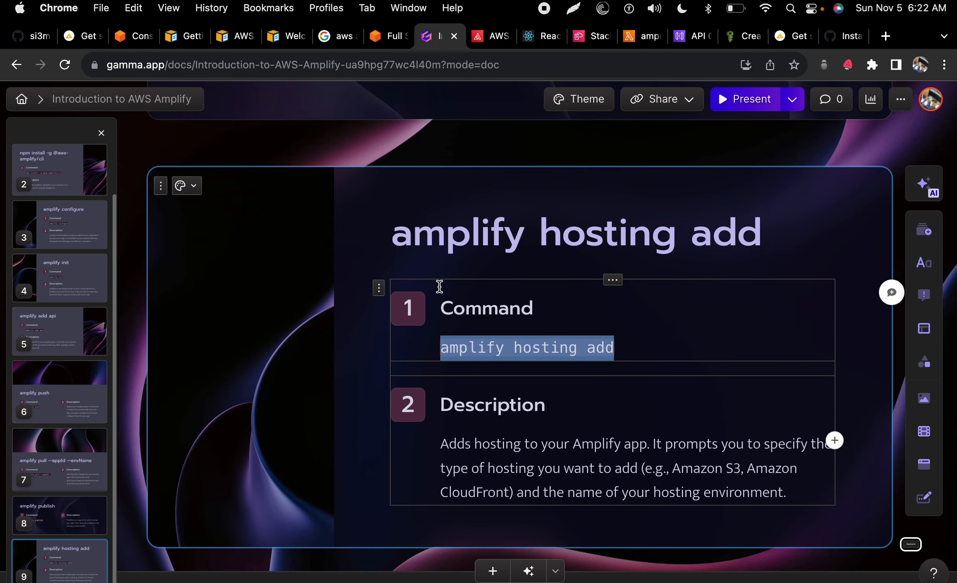
pyautogui.hotkey('ctrl', 'Left')
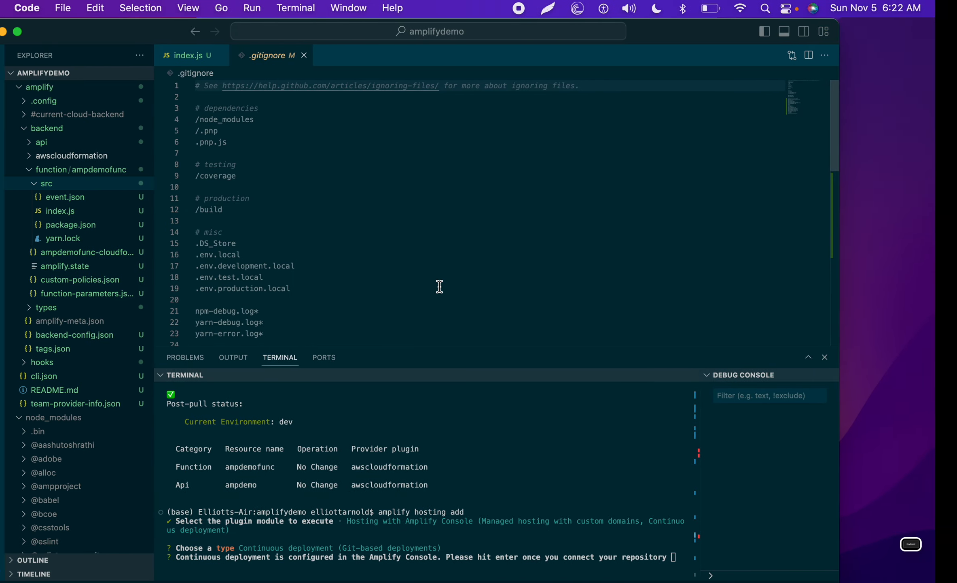
pyautogui.hotkey('ctrl', 'Right')
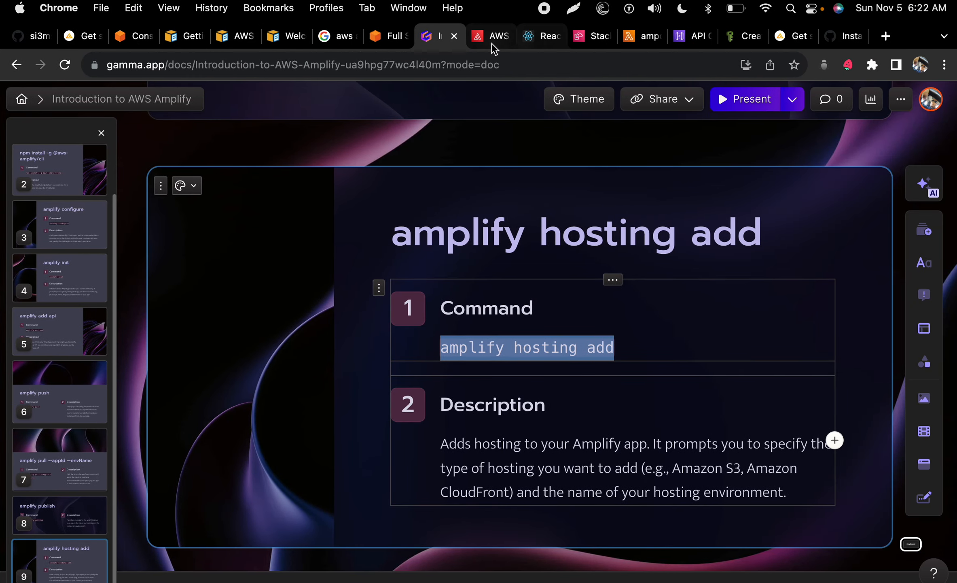
# Step: Scroll to the amplify pull card and select its description, then return to VS Code
pyautogui.scroll(10, 480, 233)
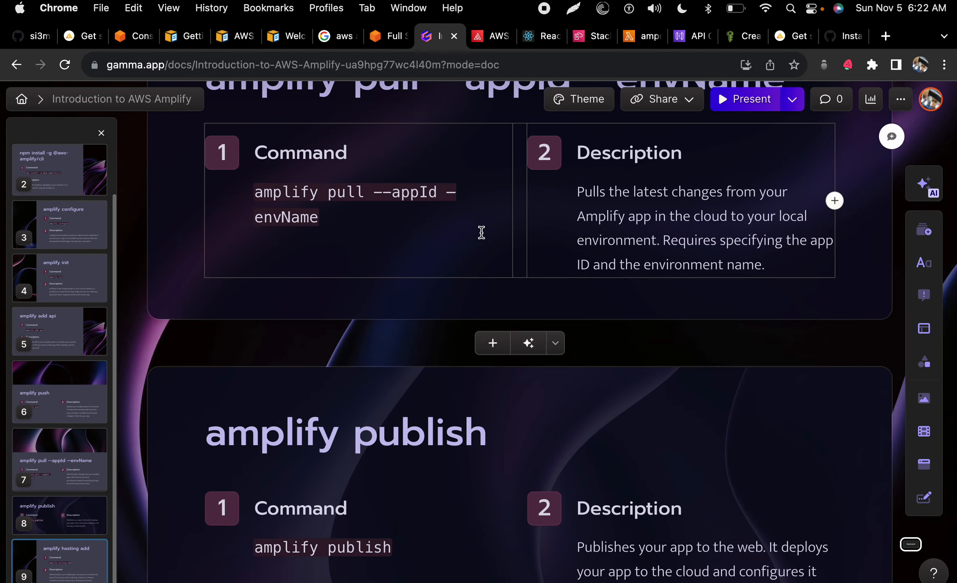
pyautogui.scroll(5, 401, 326)
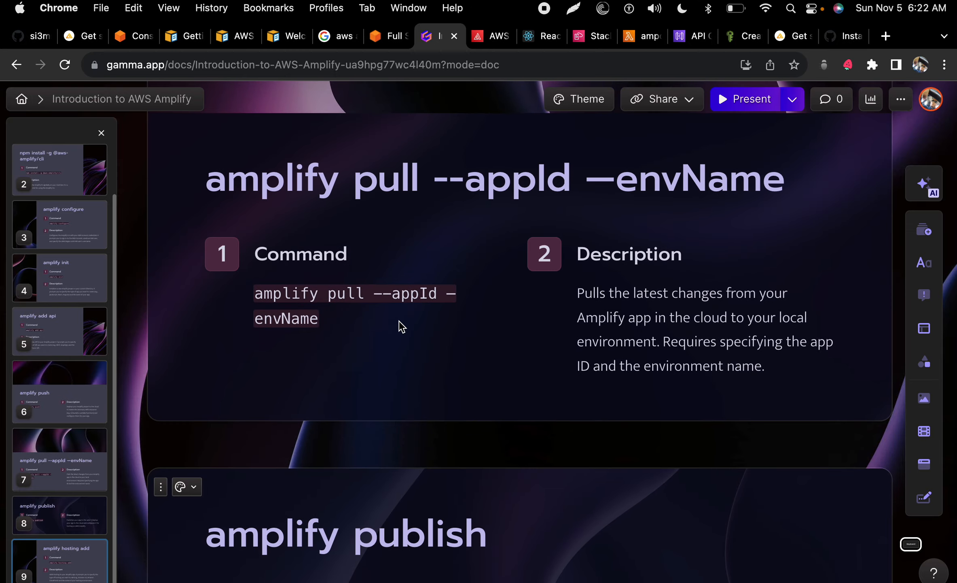
pyautogui.scroll(6, 401, 326)
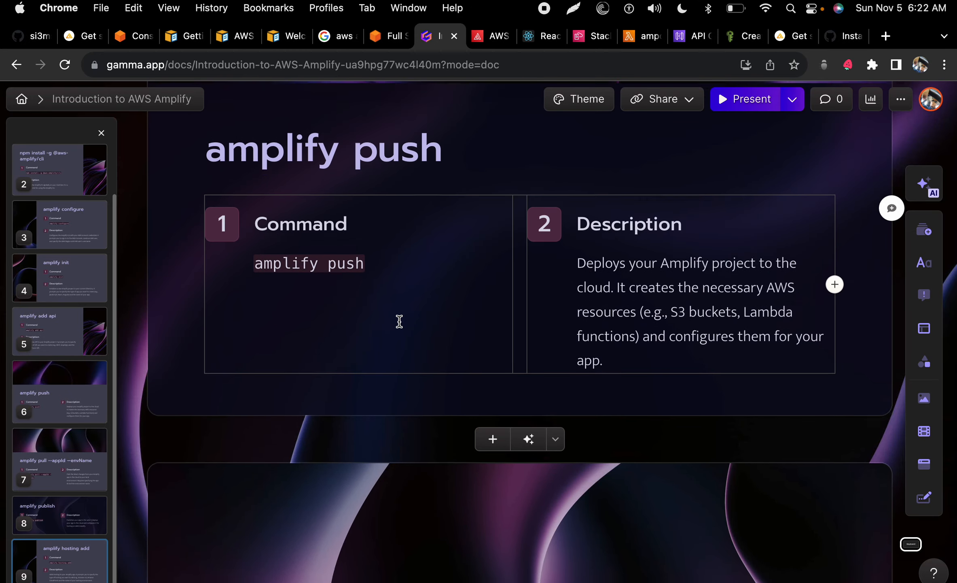
pyautogui.scroll(-5, 398, 320)
pyautogui.scroll(-1, 400, 321)
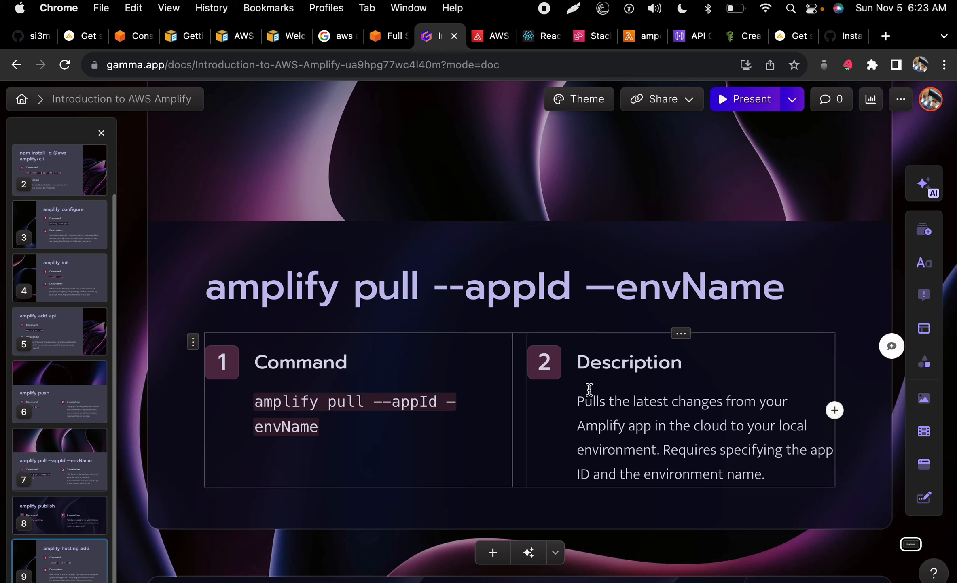
pyautogui.moveTo(587, 395); pyautogui.dragTo(778, 473)
pyautogui.click(573, 394)
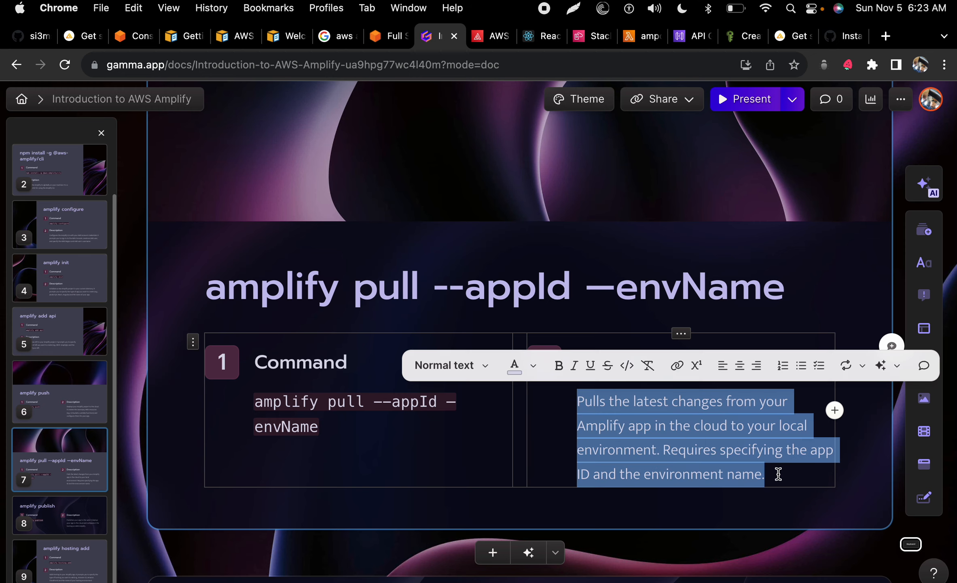
pyautogui.hotkey('ctrl', 'Left')
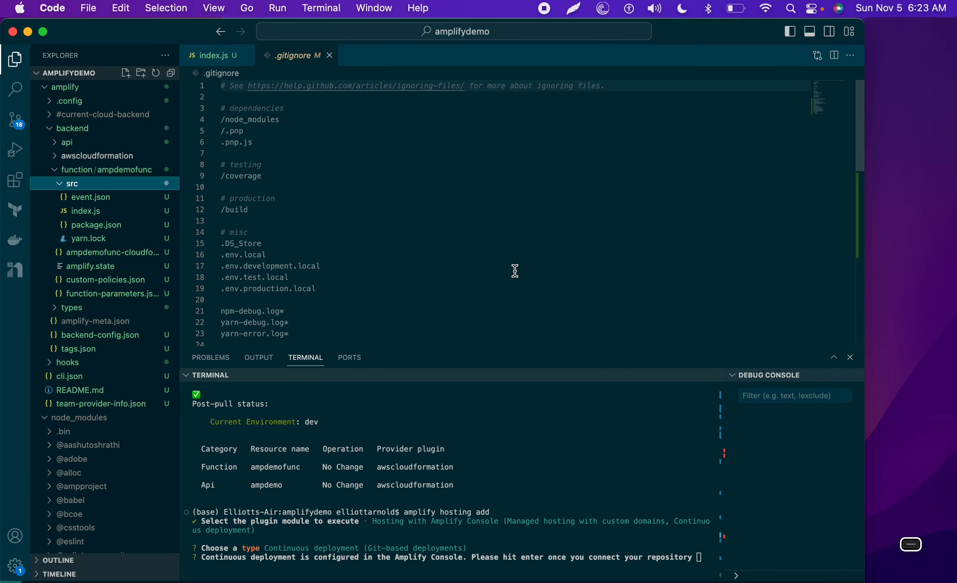
pyautogui.click(631, 555)
pyautogui.press('Return')
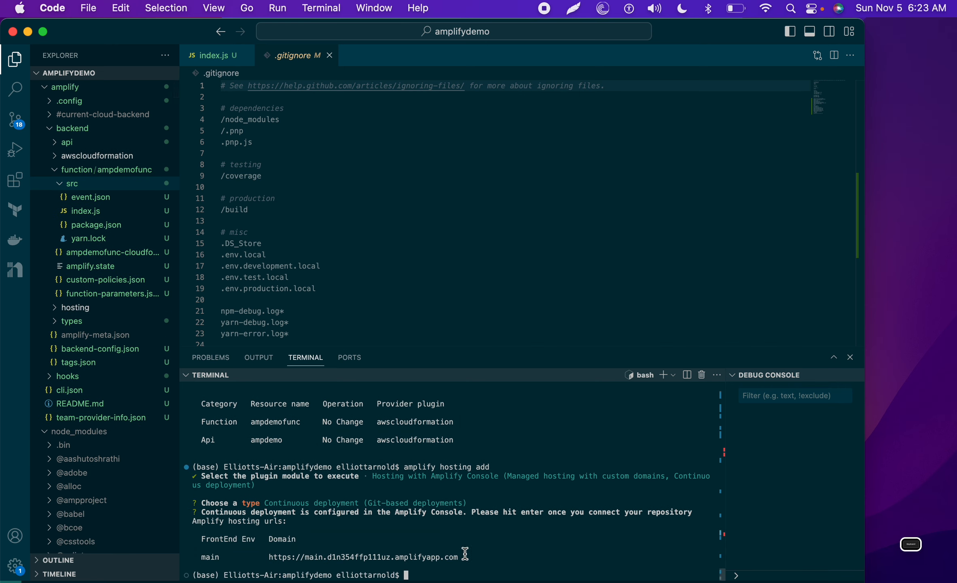
pyautogui.moveTo(464, 557); pyautogui.dragTo(267, 557)
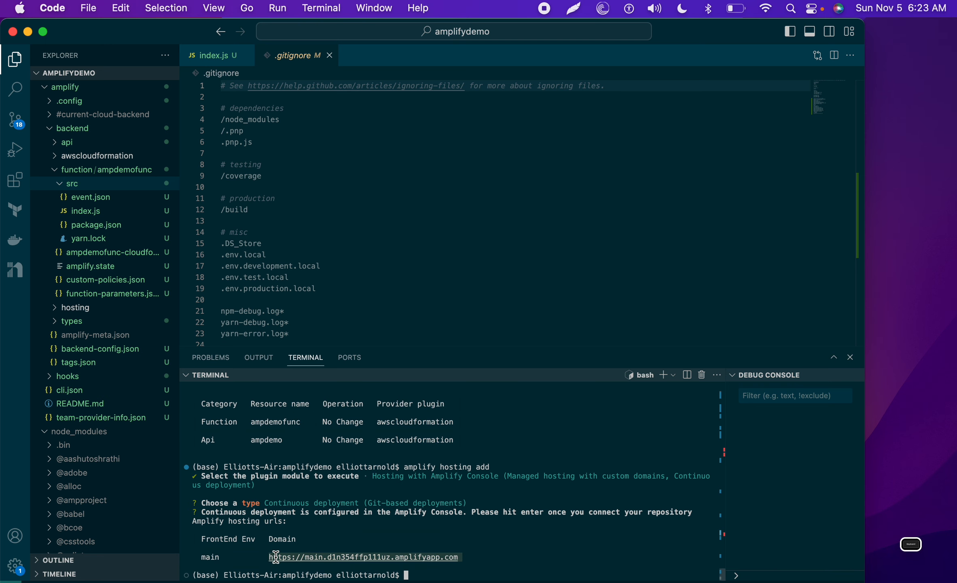
pyautogui.rightClick(267, 557)
pyautogui.click(318, 458)
pyautogui.press('super+Tab')
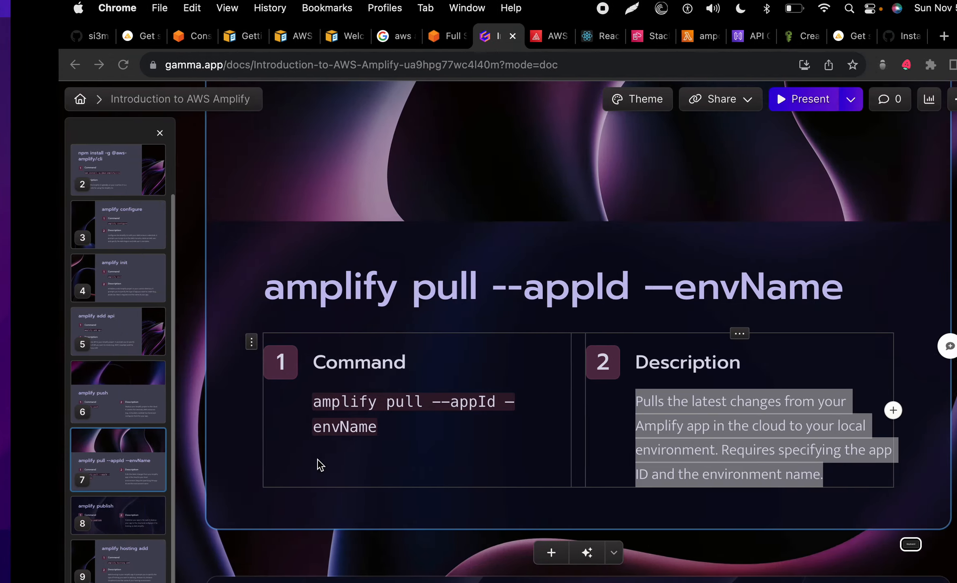
# Step: Load the copied main amplifyapp.com URL in a new Chrome tab, then return to VS Code
pyautogui.click(886, 36)
pyautogui.press('super+v')
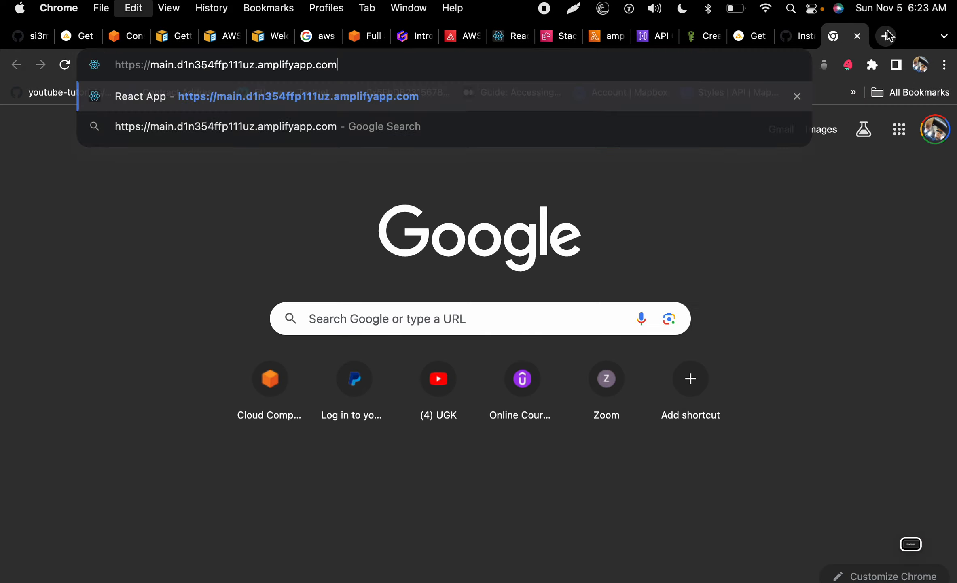
pyautogui.press('Return')
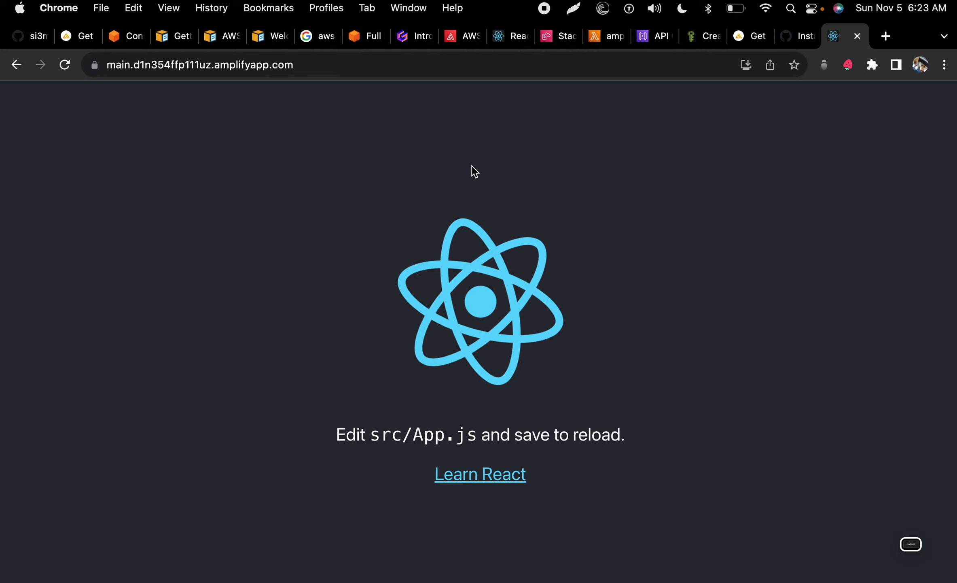
pyautogui.hotkey('ctrl', 'Left')
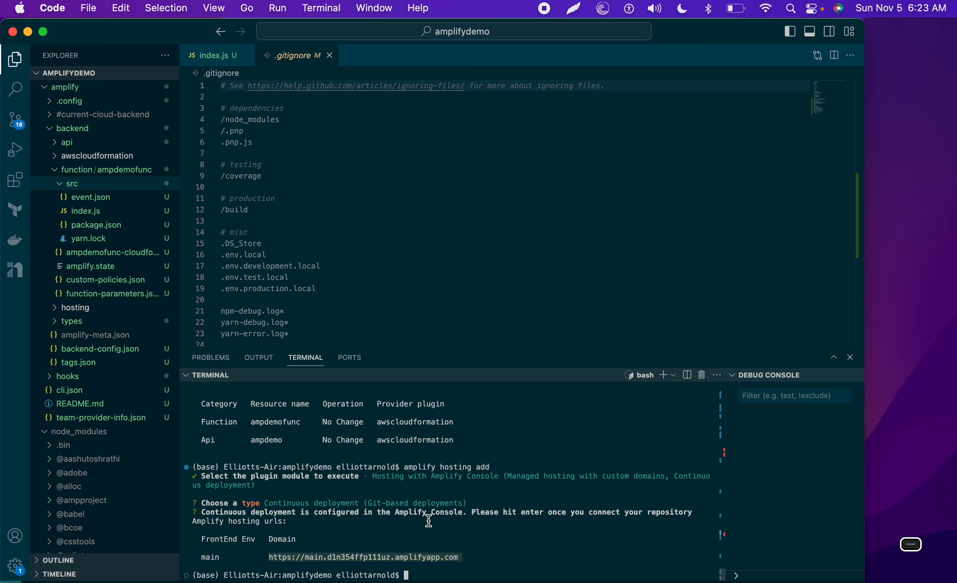
pyautogui.scroll(3, 406, 456)
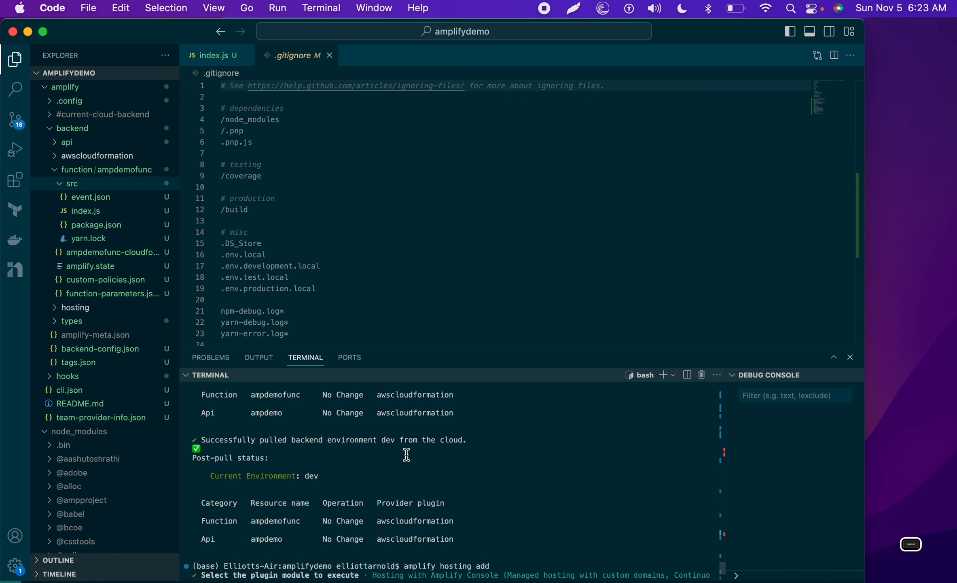
pyautogui.scroll(2, 407, 455)
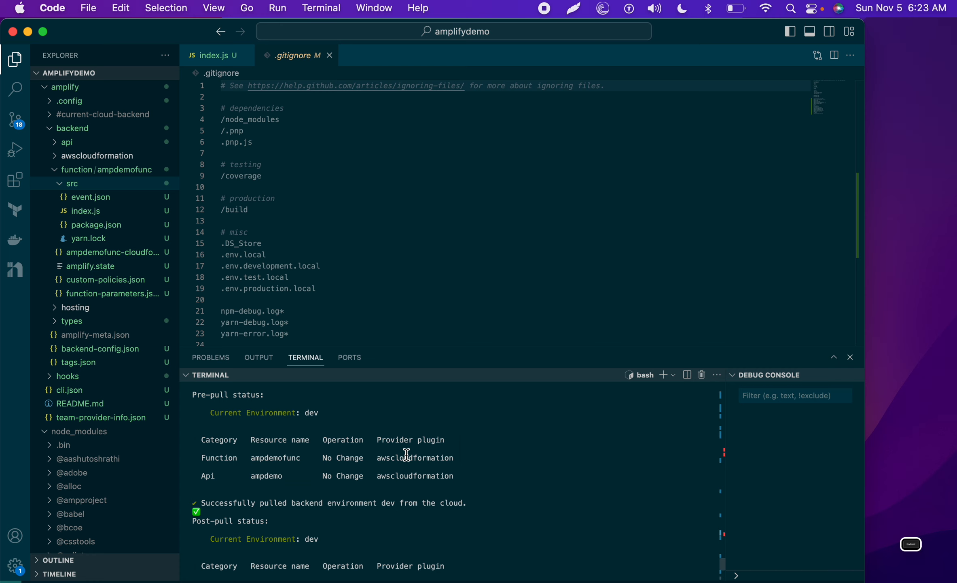
pyautogui.scroll(1, 406, 455)
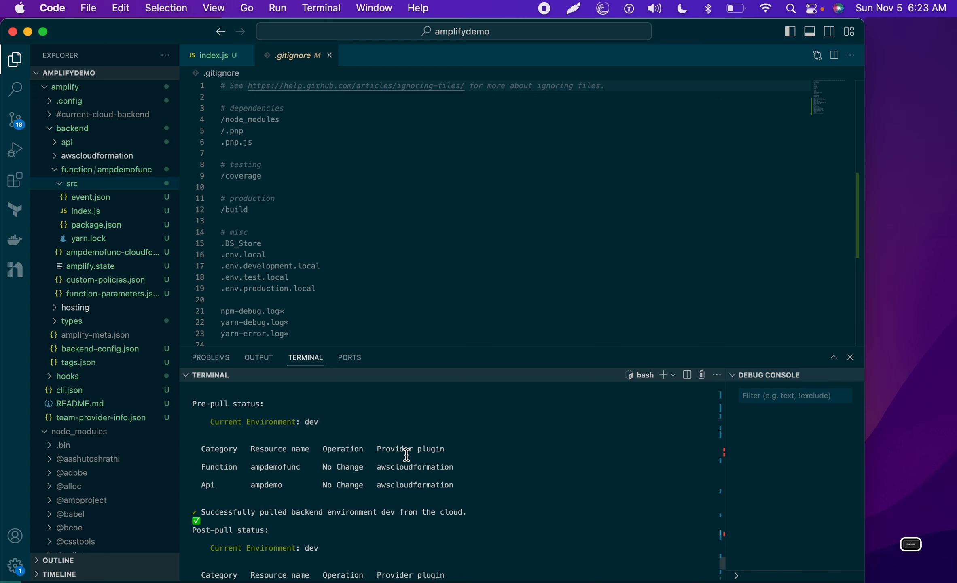
pyautogui.scroll(-5, 406, 455)
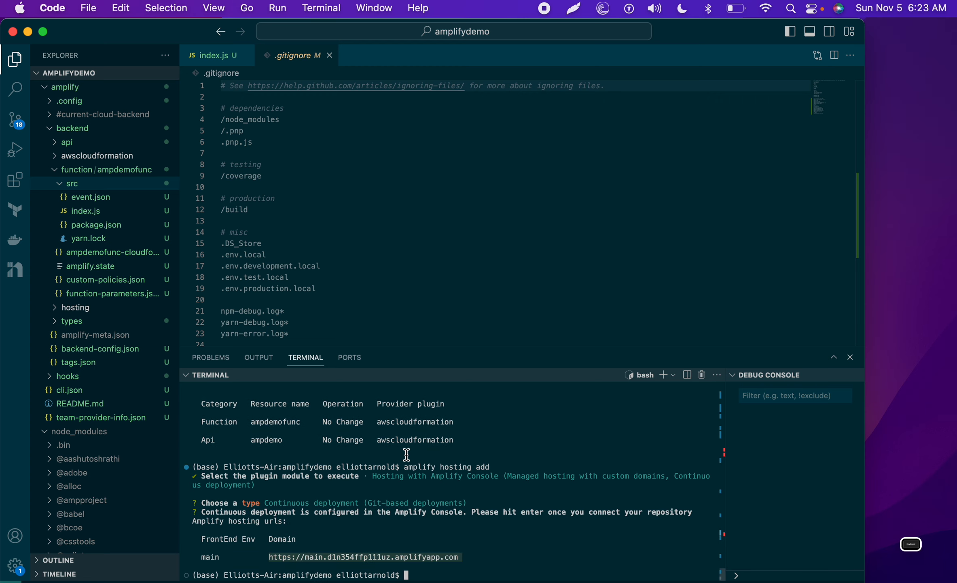